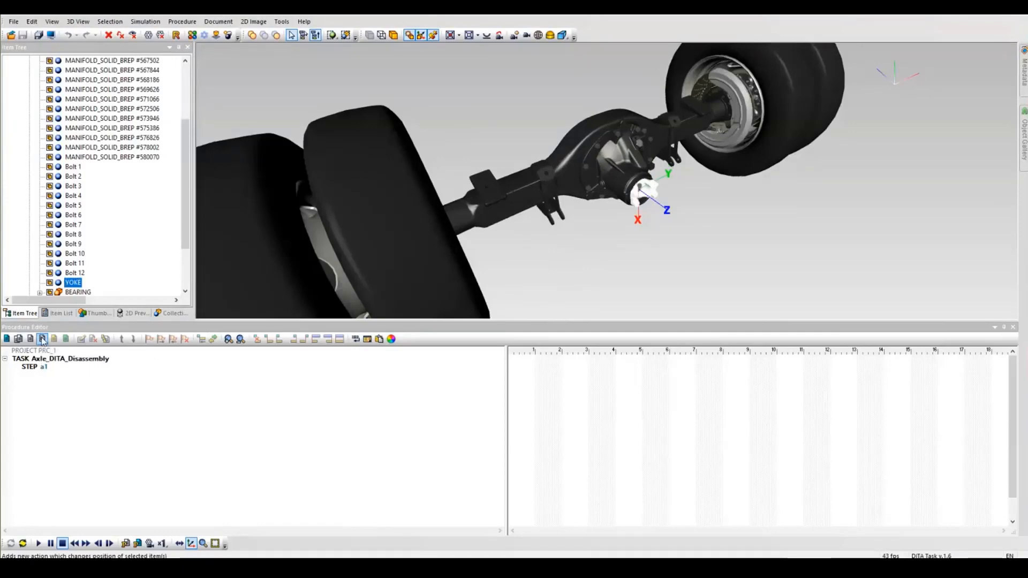
# Add a "Move the (object)" transform action for the YOKE to step a1, using the Transform implementation
pyautogui.click(43, 339)
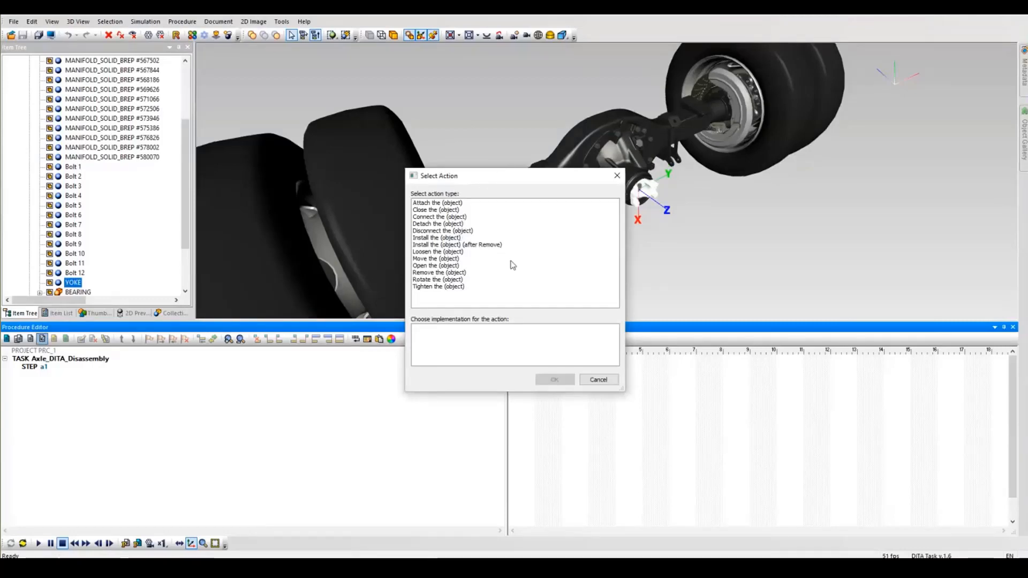
pyautogui.click(444, 259)
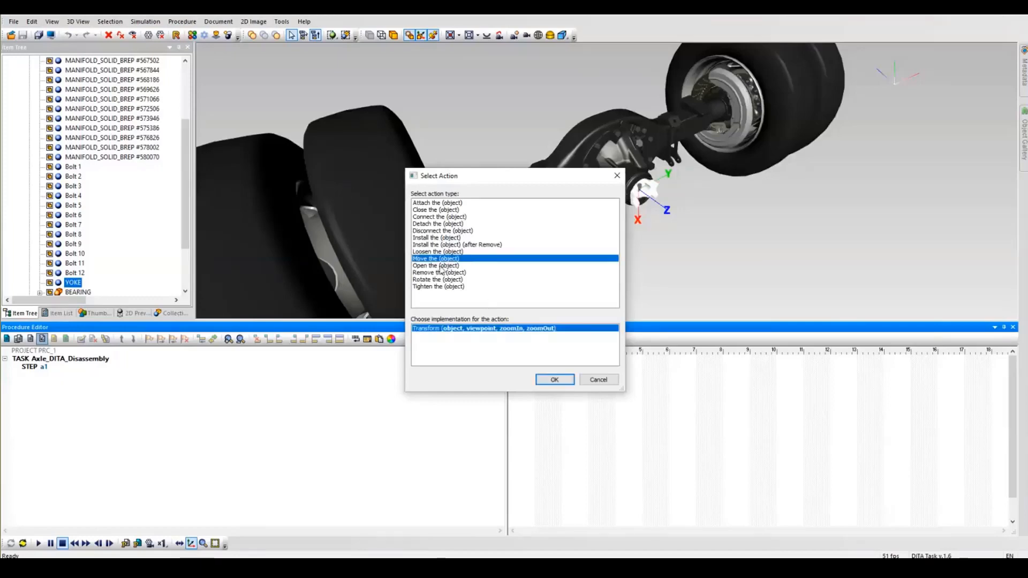
pyautogui.click(555, 380)
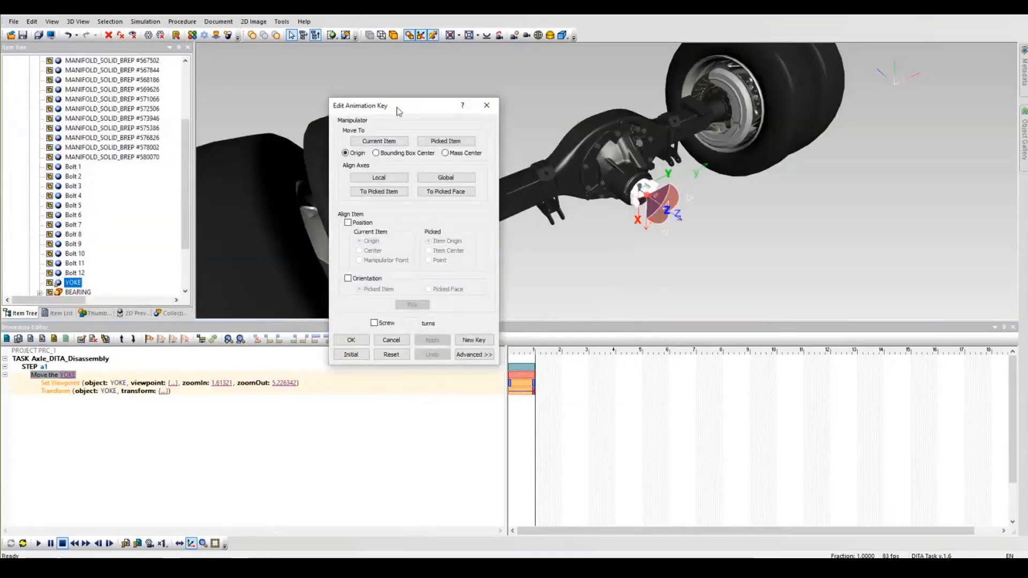
pyautogui.moveTo(397, 107); pyautogui.dragTo(384, 112)
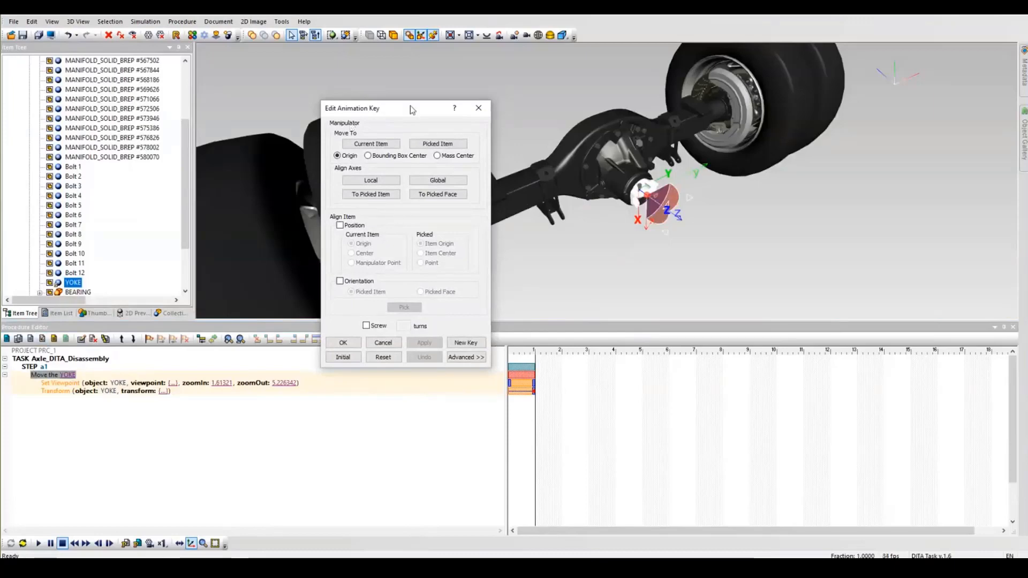
pyautogui.moveTo(386, 106); pyautogui.dragTo(332, 70)
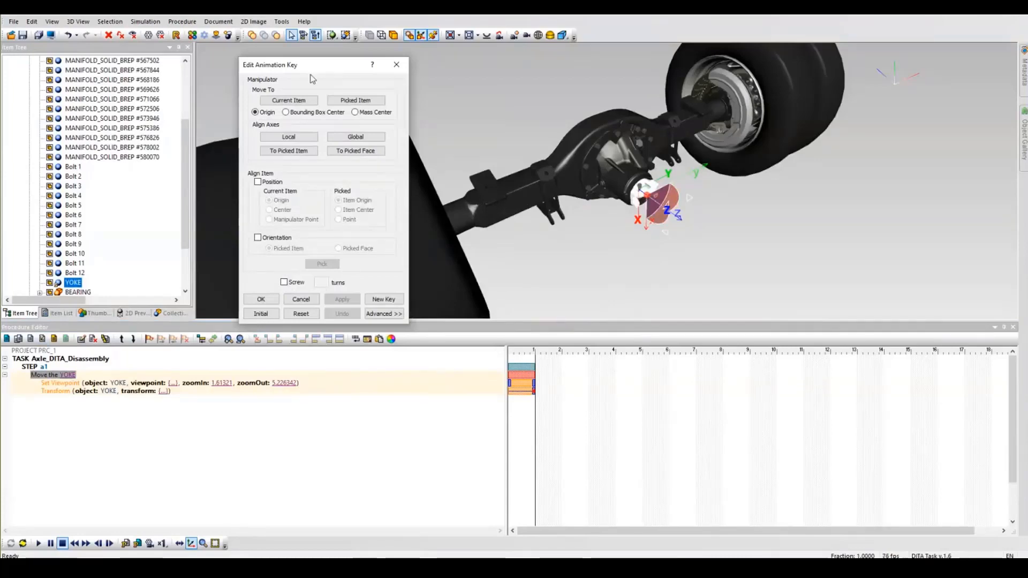
# Examine the precise transform values in the animation key's advanced settings and collapse them again
pyautogui.click(399, 314)
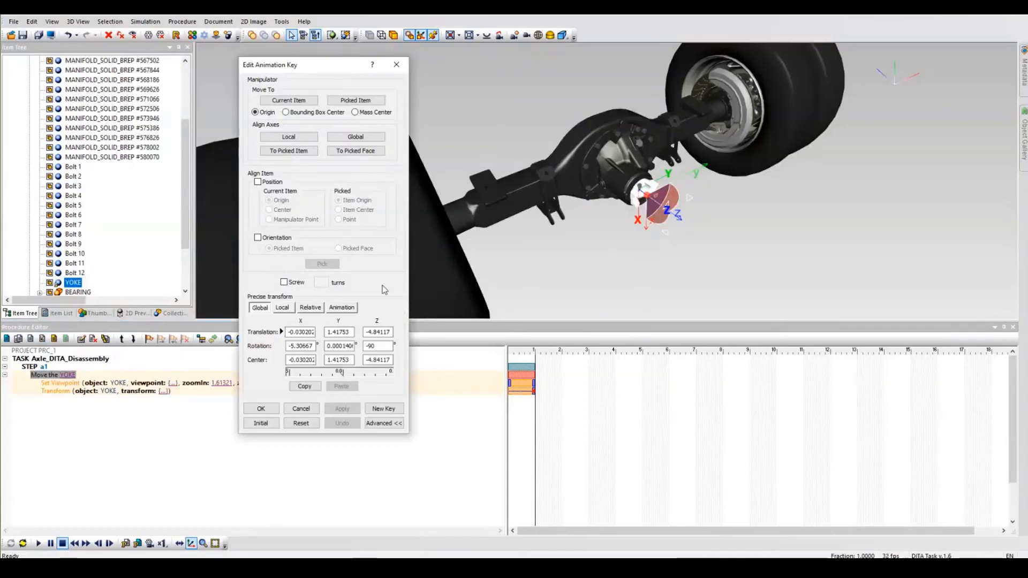
pyautogui.click(384, 423)
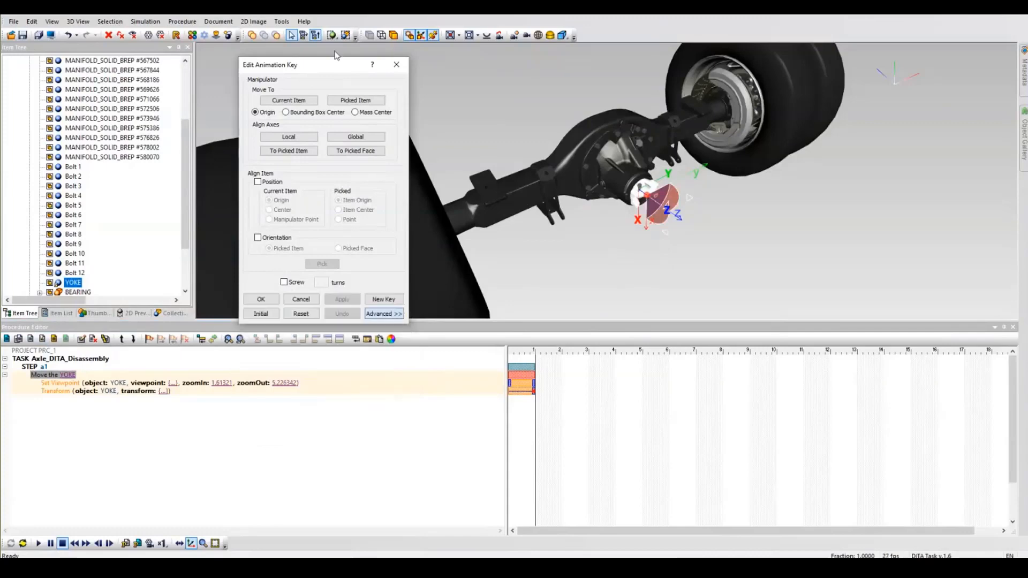
pyautogui.moveTo(263, 65); pyautogui.dragTo(208, 60)
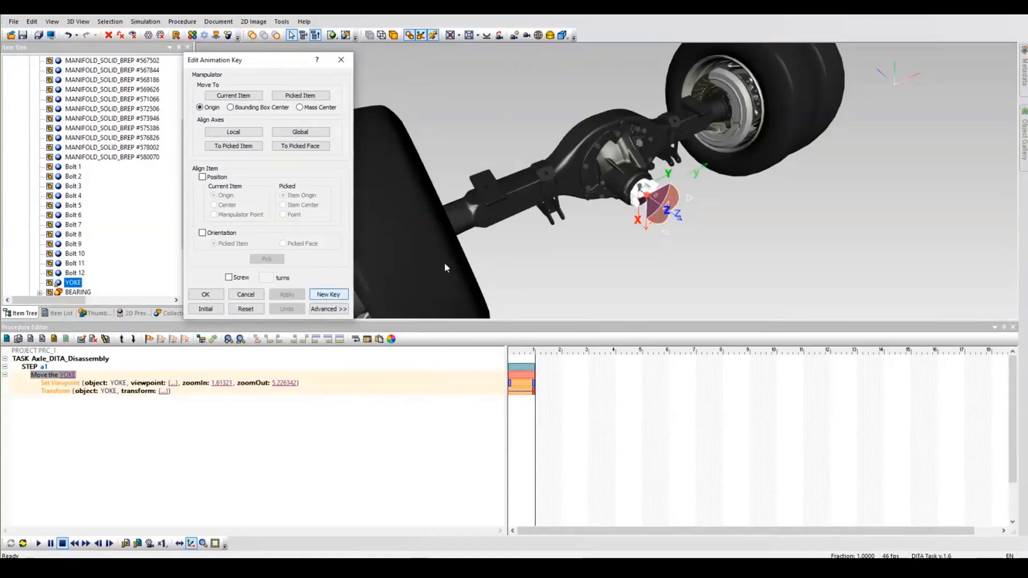
# Move the YOKE along its Z axis away from the axle housing and add a new animation key
pyautogui.moveTo(556, 254)
pyautogui.mouseDown(button='middle')
pyautogui.moveTo(578, 257)
pyautogui.moveTo(568, 251)
pyautogui.mouseUp(button='middle')
pyautogui.moveTo(659, 198); pyautogui.dragTo(722, 229)
pyautogui.click(328, 294)
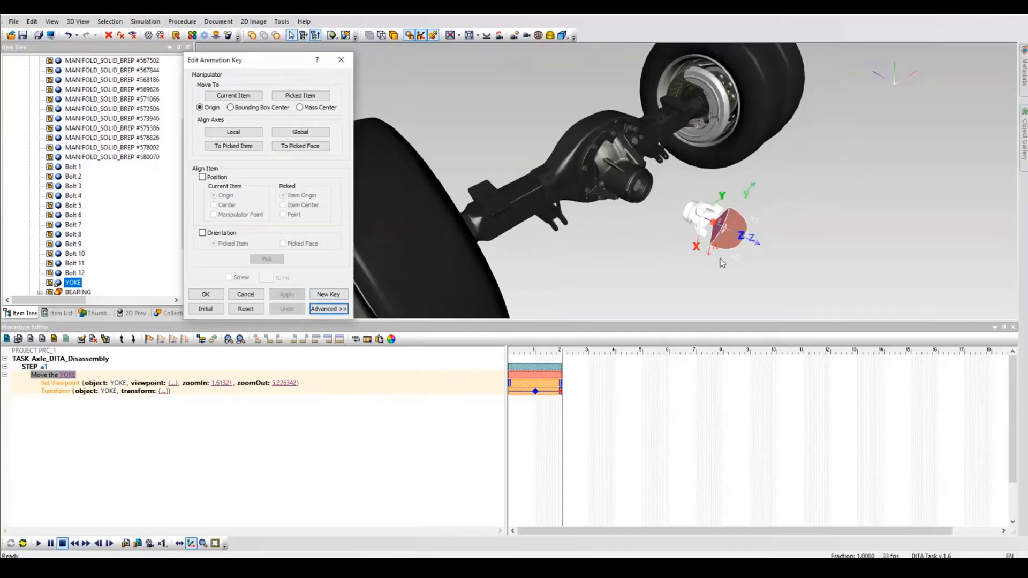
# Shift the YOKE downward along its X axis and add another animation key
pyautogui.moveTo(676, 197); pyautogui.dragTo(744, 227, button='middle')
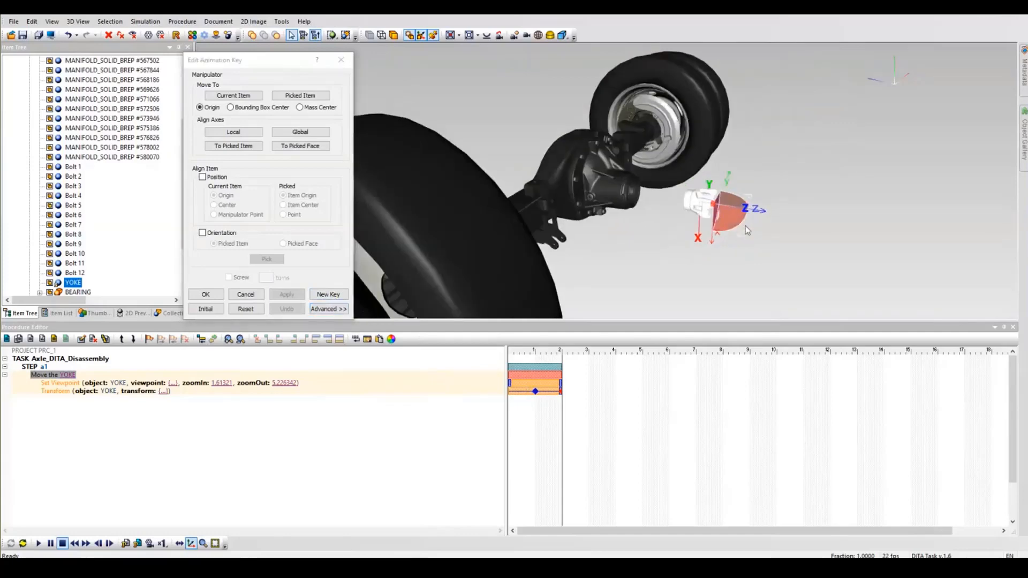
pyautogui.moveTo(714, 220); pyautogui.dragTo(721, 265)
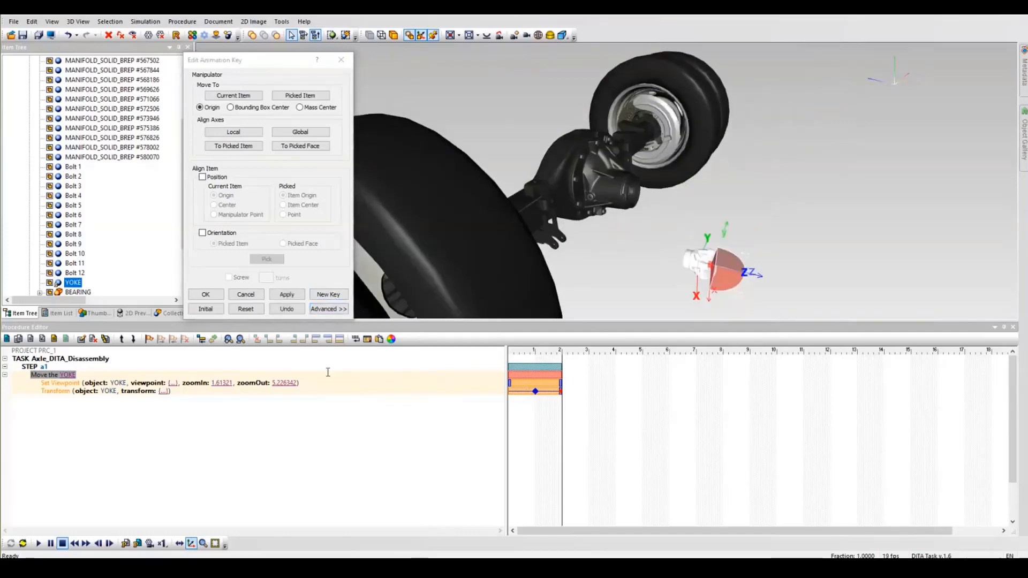
pyautogui.click(328, 295)
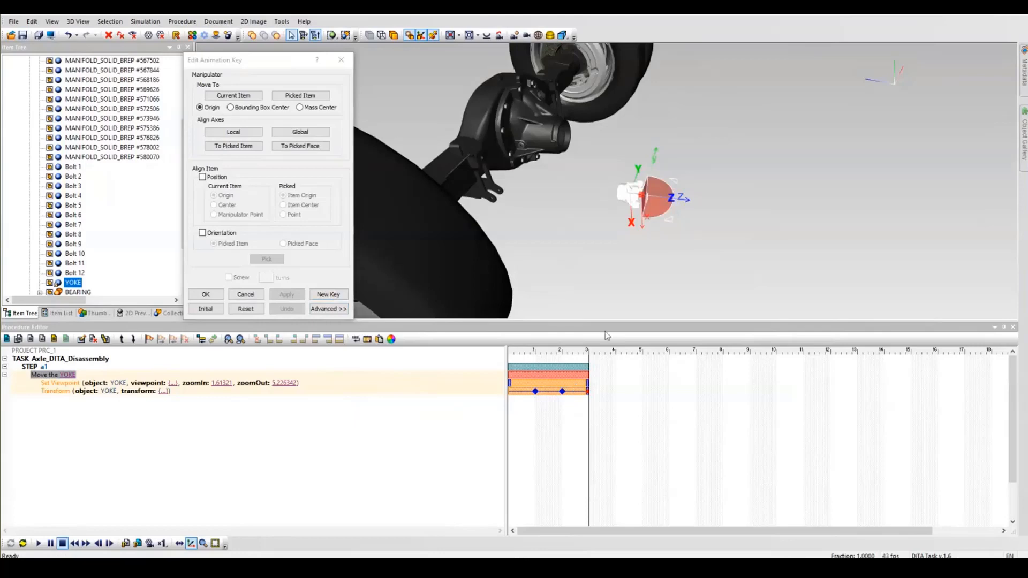
# Move the YOKE farther out along its Z axis and add one more animation key
pyautogui.moveTo(612, 257); pyautogui.dragTo(720, 257, button='middle')
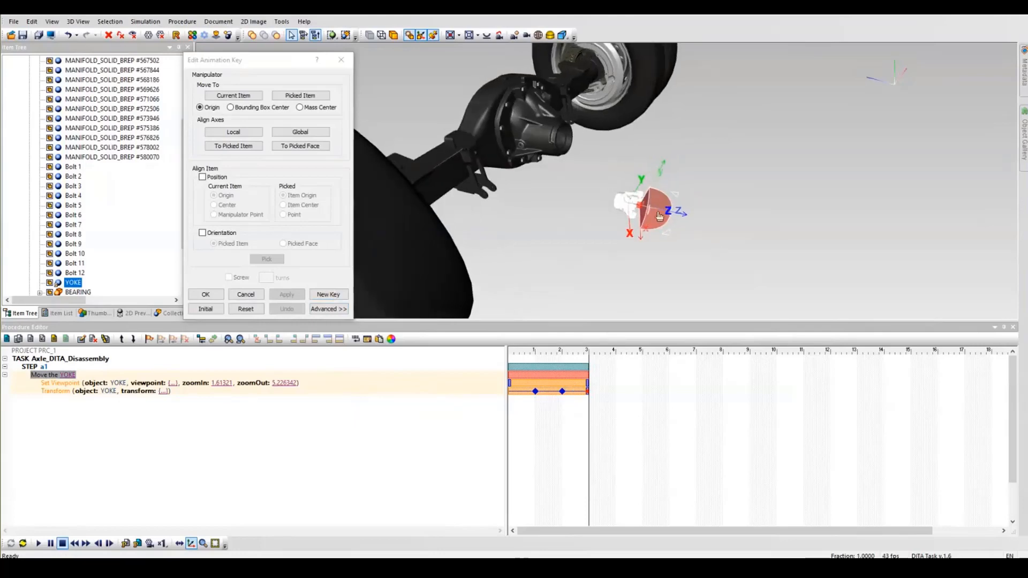
pyautogui.moveTo(677, 212); pyautogui.dragTo(753, 227)
pyautogui.click(328, 294)
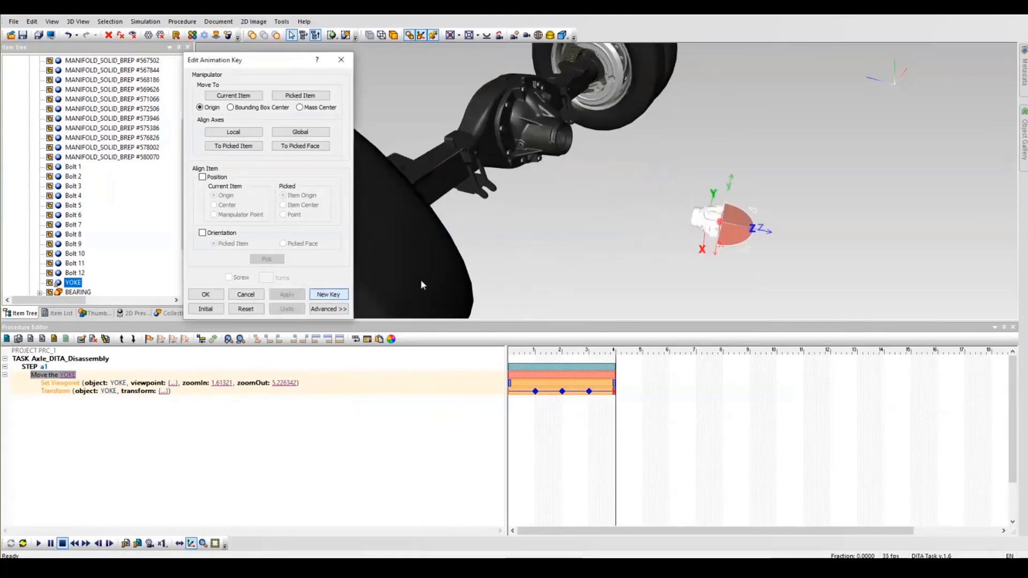
# Raise the YOKE along its X axis for the last key and accept the multi-key animation
pyautogui.moveTo(838, 215); pyautogui.dragTo(819, 223, button='middle')
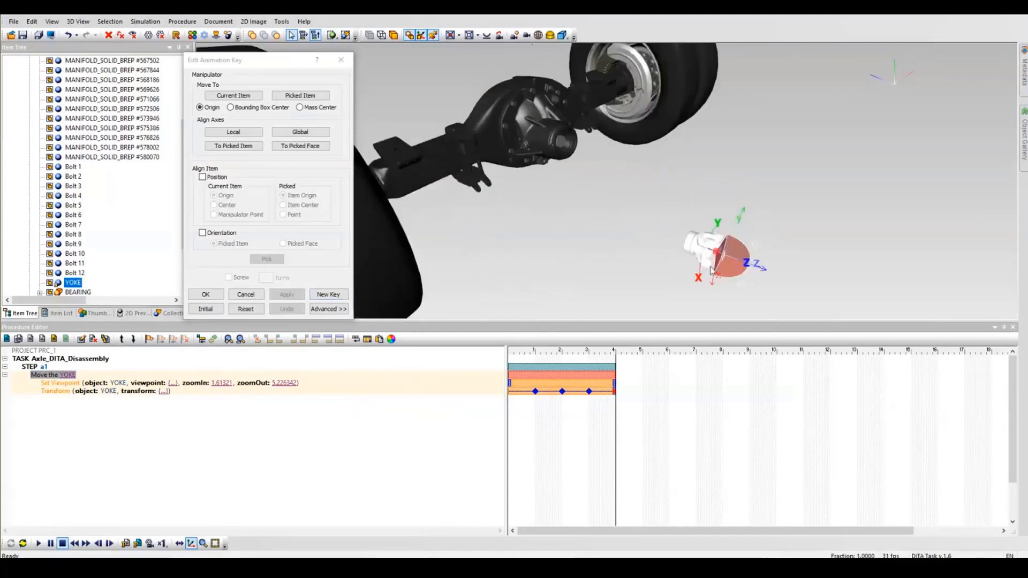
pyautogui.moveTo(714, 275); pyautogui.dragTo(722, 189)
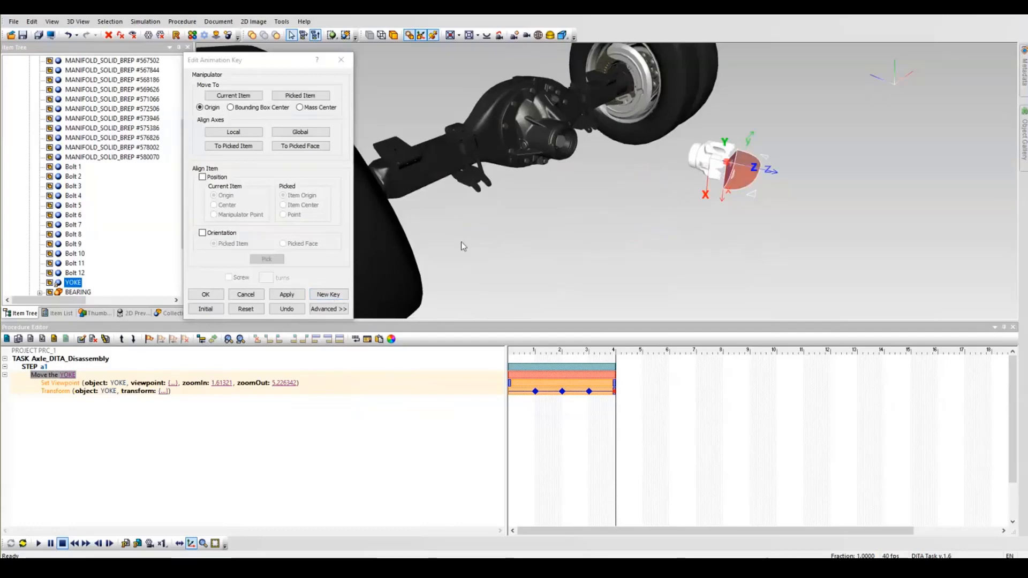
pyautogui.click(201, 298)
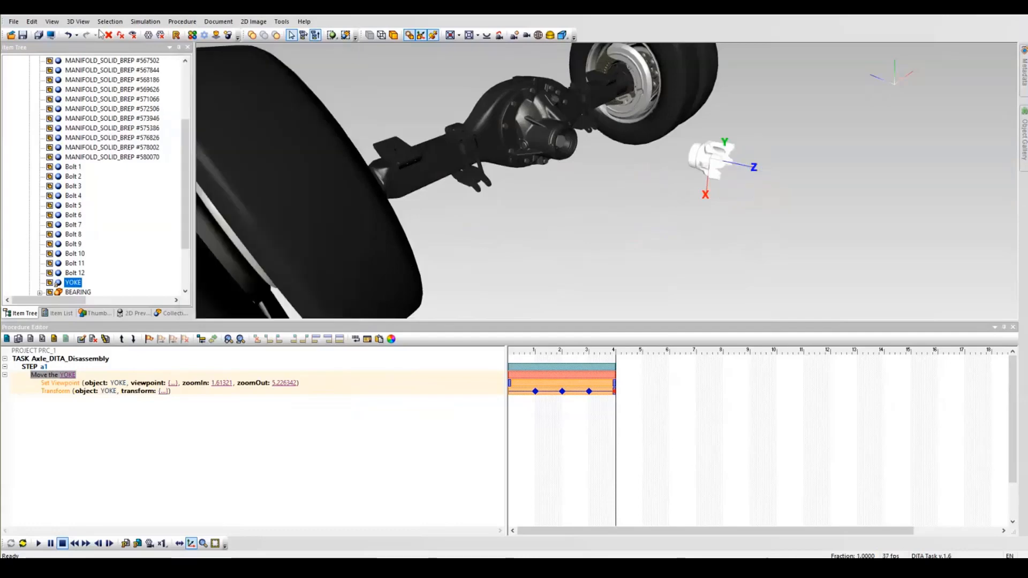
# Play the simulation to check the YOKE's multi-key movement
pyautogui.click(149, 21)
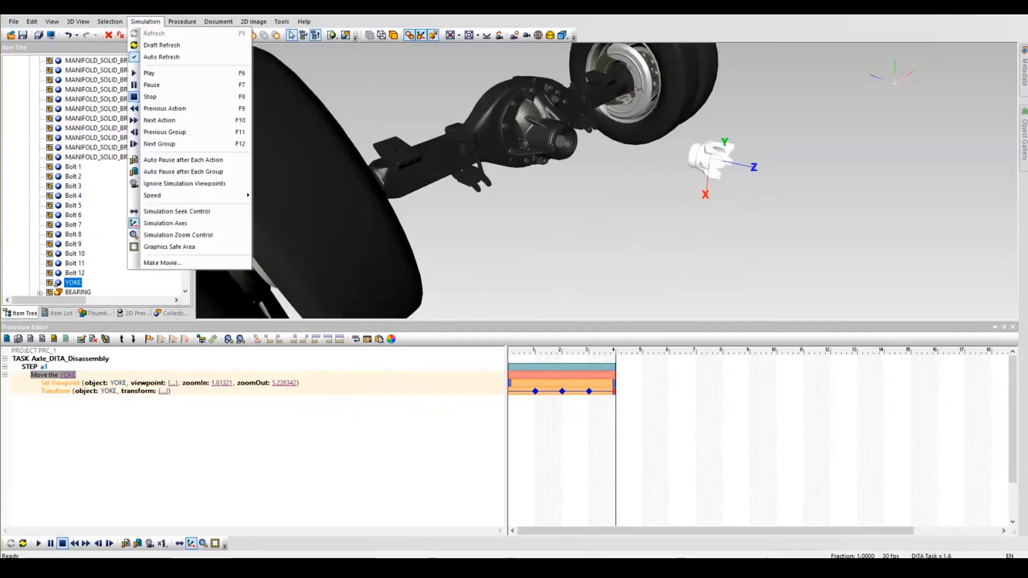
pyautogui.click(149, 23)
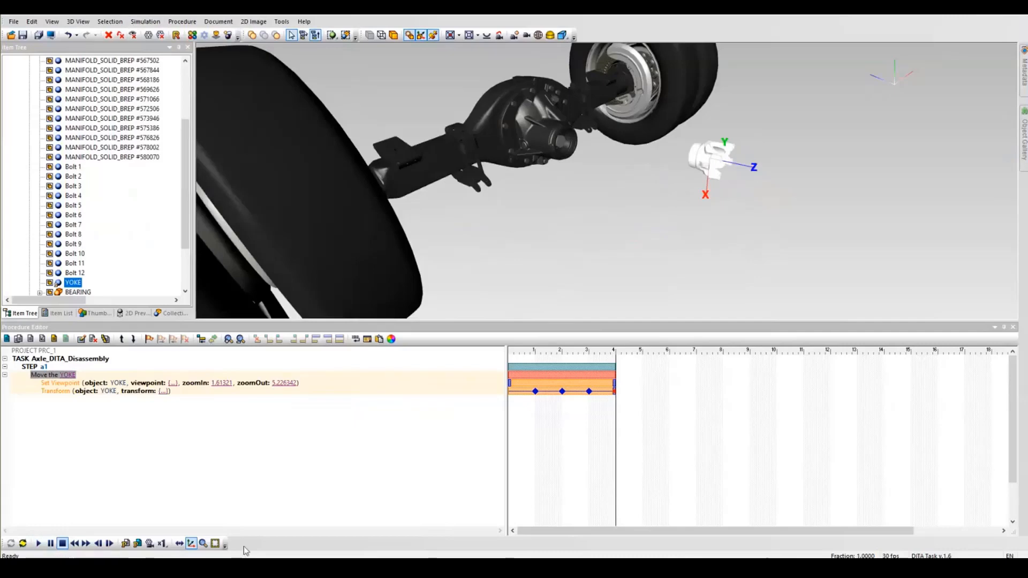
pyautogui.click(39, 544)
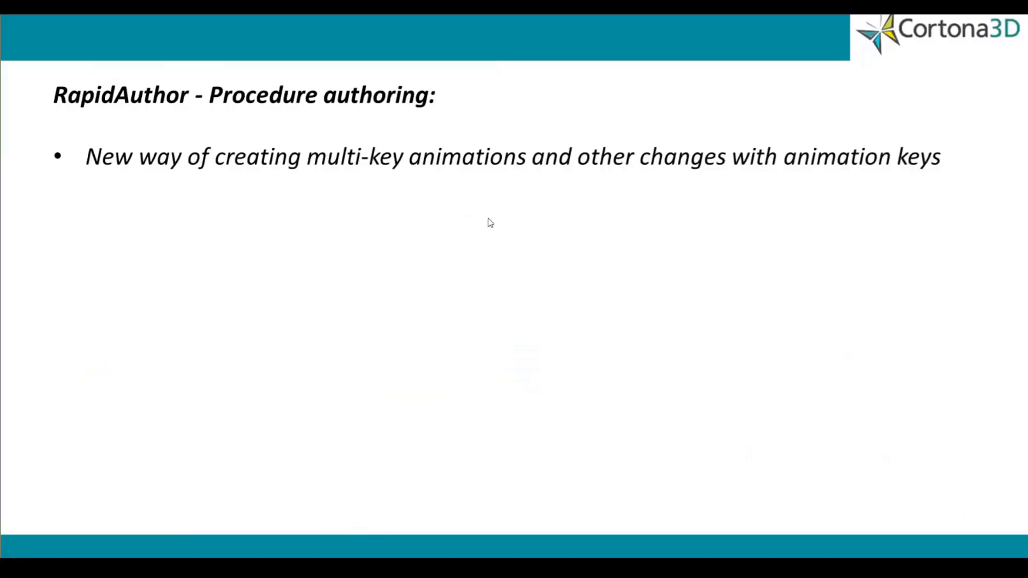
pyautogui.click(486, 220)
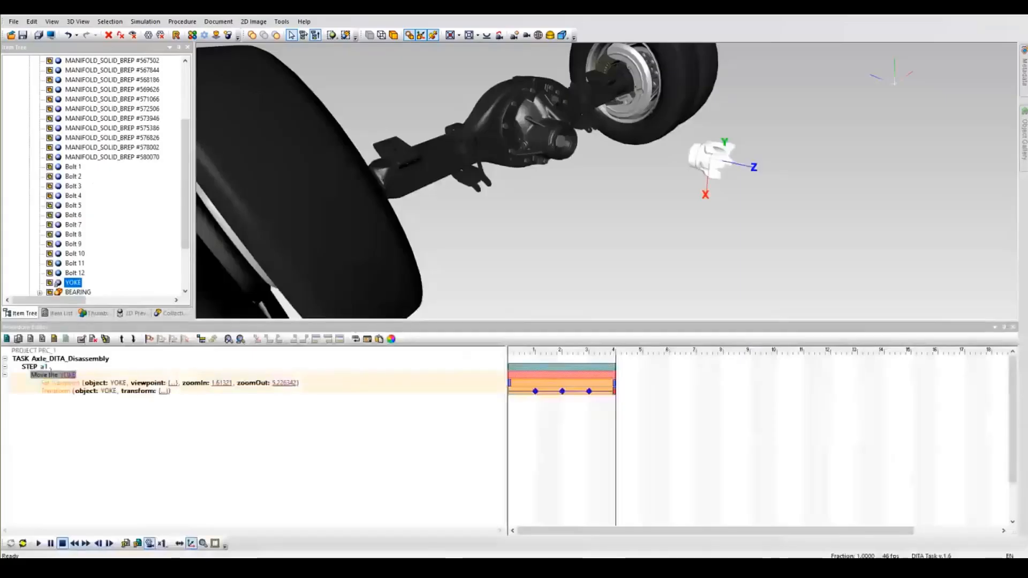
# Remove the multi-key "Move the YOKE" action from step a1
pyautogui.click(53, 375)
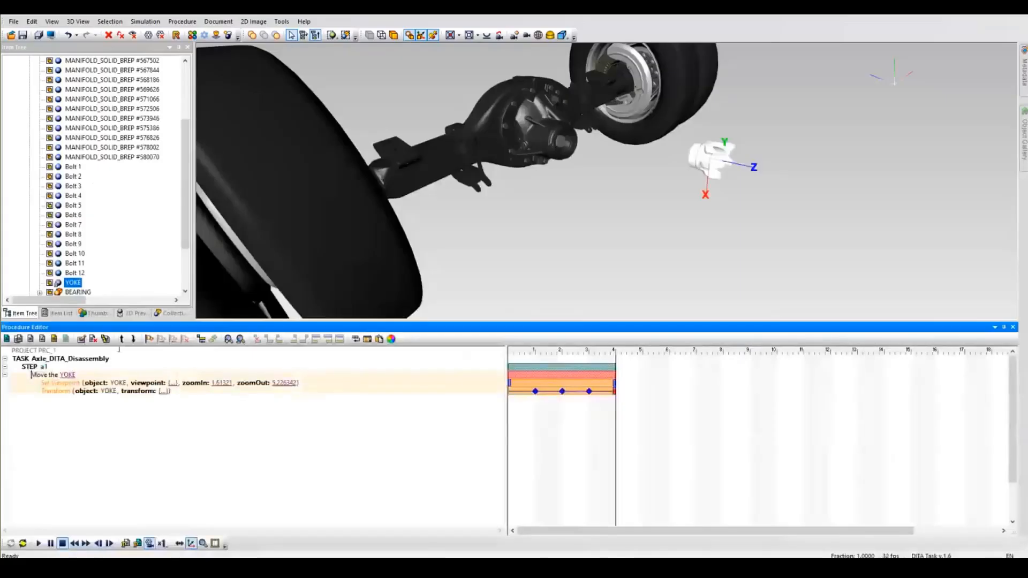
pyautogui.click(94, 339)
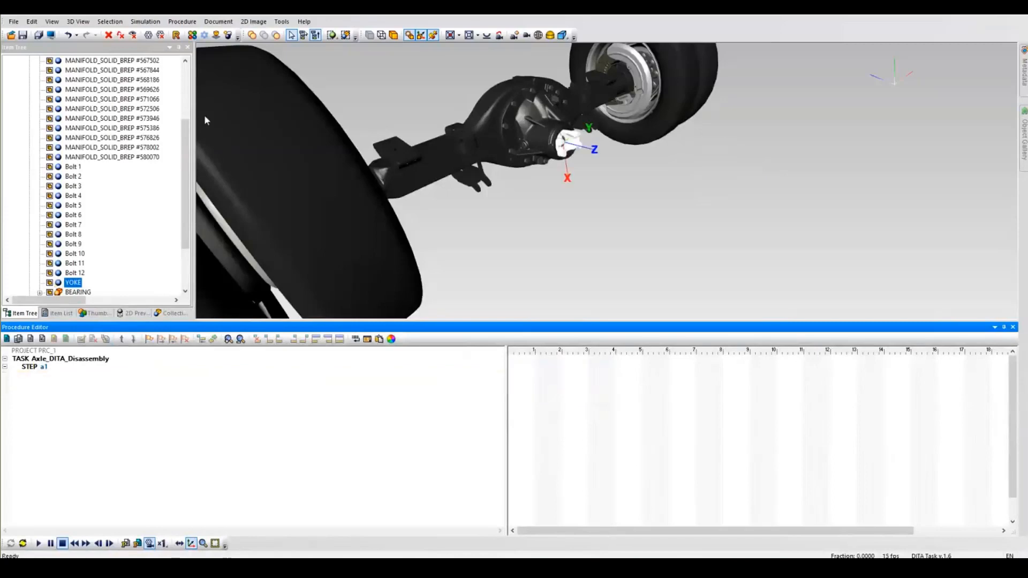
# Create a new "Move the (object)" action for the YOKE with the Transform implementation and play the simulation
pyautogui.click(181, 23)
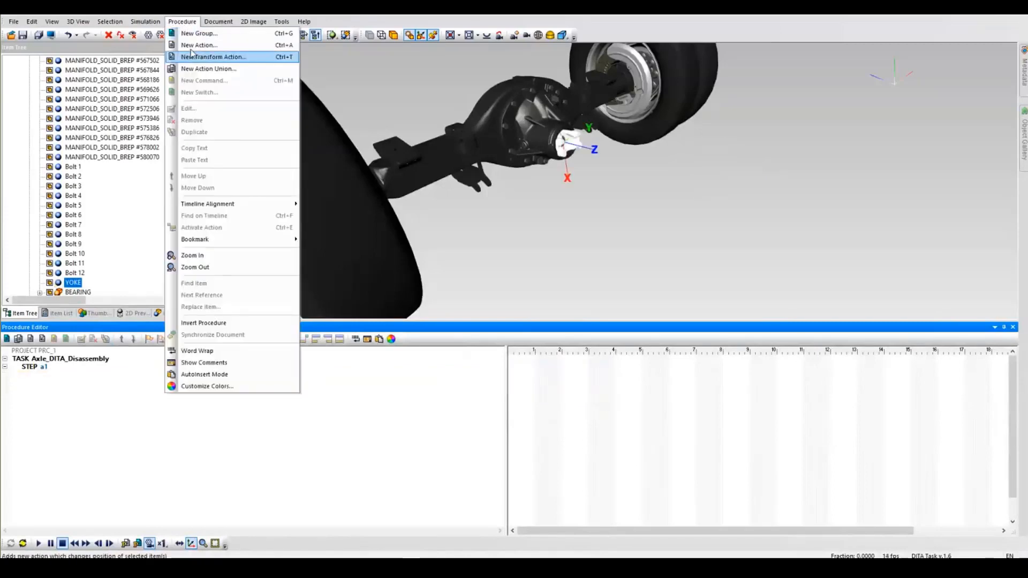
pyautogui.click(200, 56)
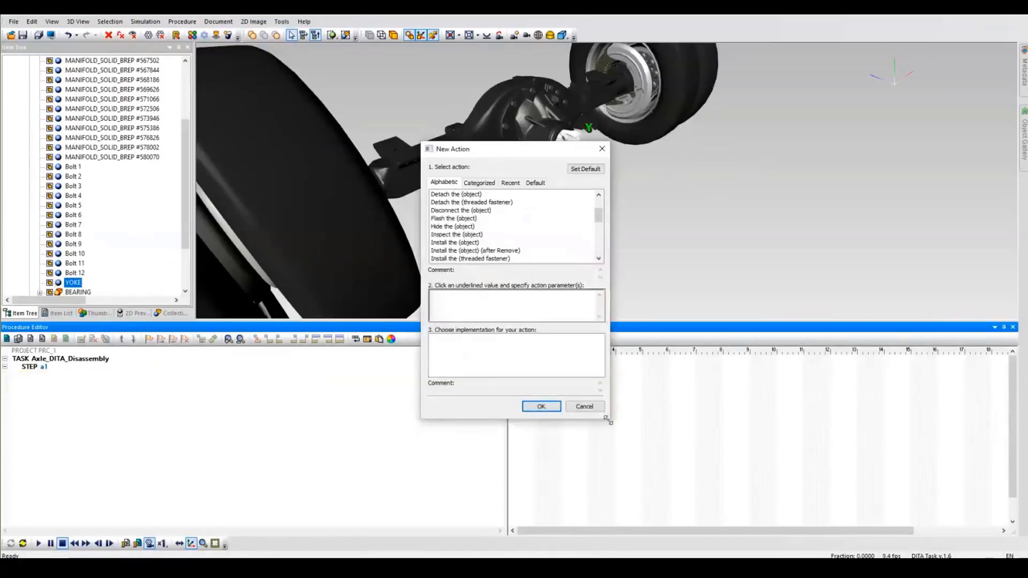
pyautogui.scroll(-1, 444, 265)
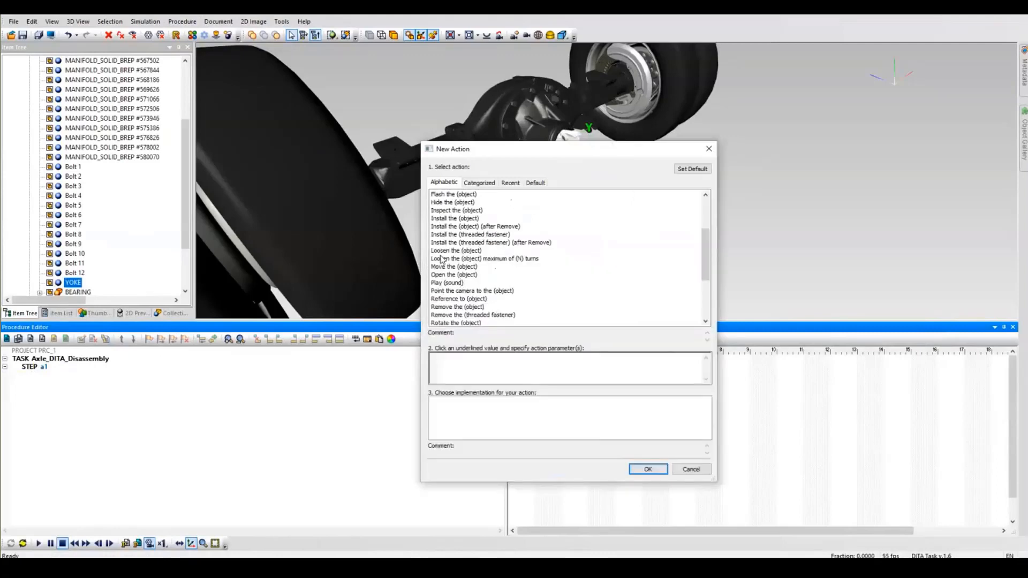
pyautogui.click(444, 266)
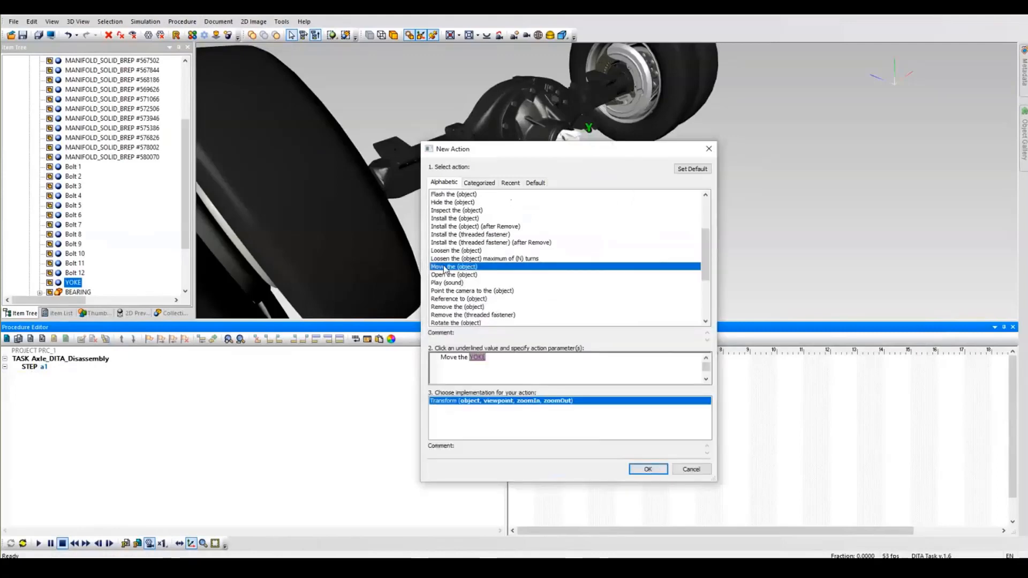
pyautogui.click(651, 471)
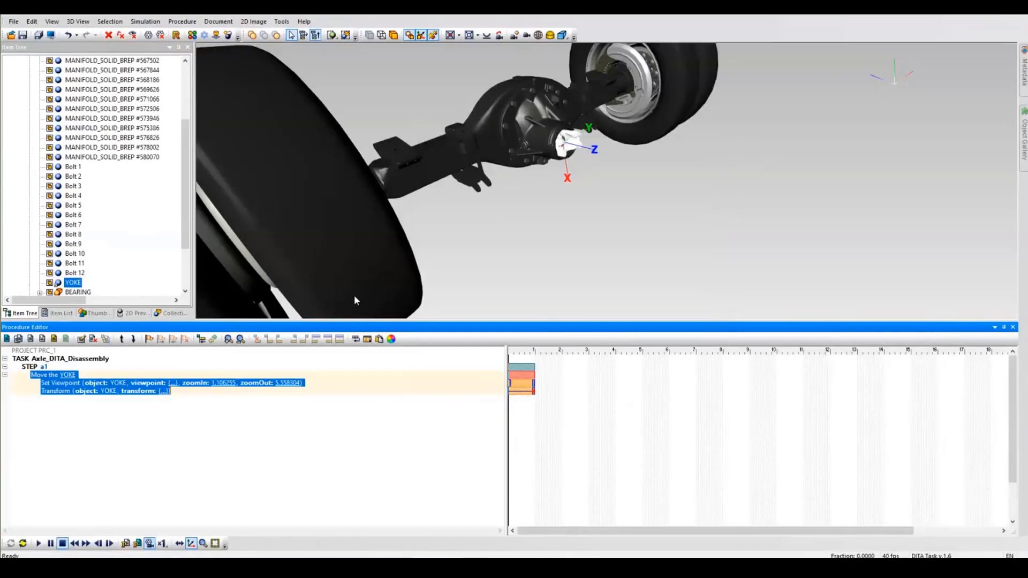
pyautogui.click(38, 544)
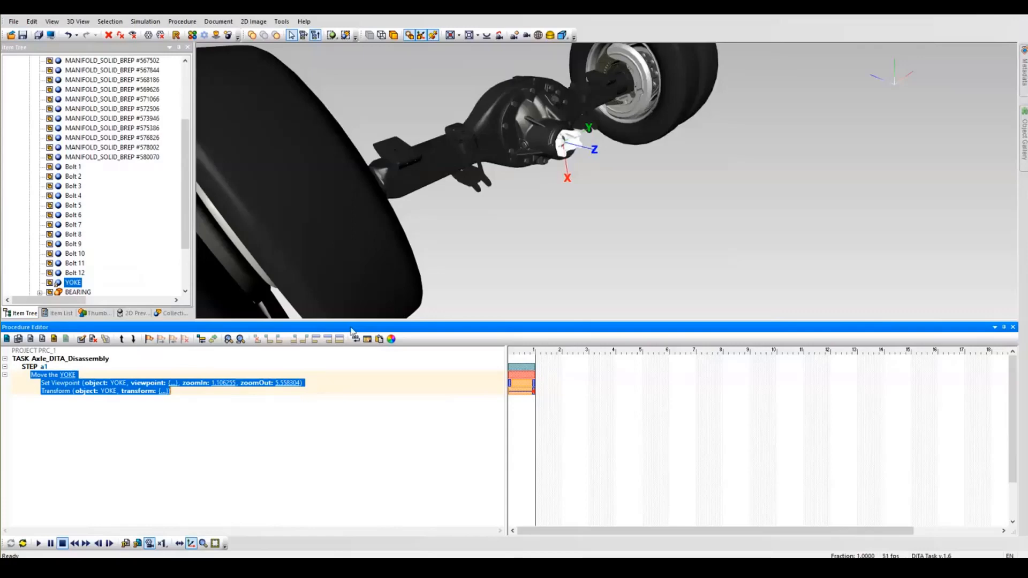
pyautogui.click(39, 544)
# Edit the Transform command's key to move the YOKE out along its Z axis, apply it, and play the simulation
pyautogui.click(164, 391)
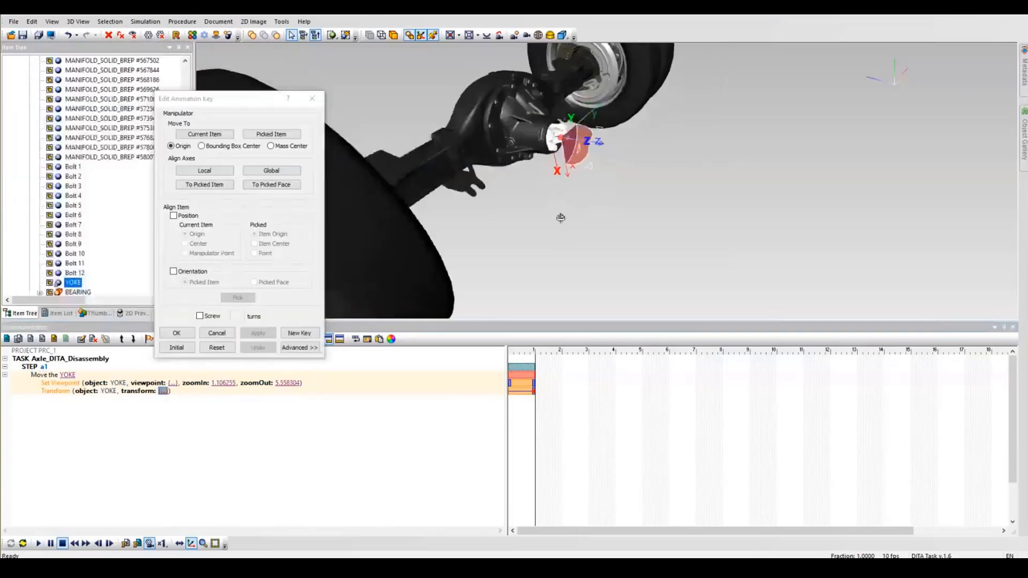
pyautogui.moveTo(560, 217); pyautogui.dragTo(570, 193, button='middle')
pyautogui.moveTo(593, 140); pyautogui.dragTo(690, 153)
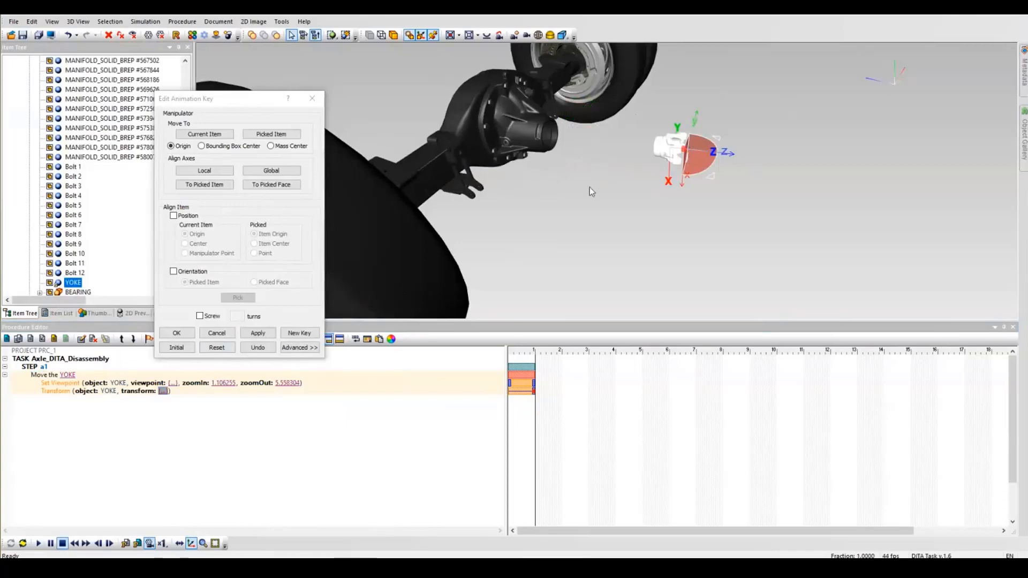
pyautogui.click(267, 336)
pyautogui.click(177, 334)
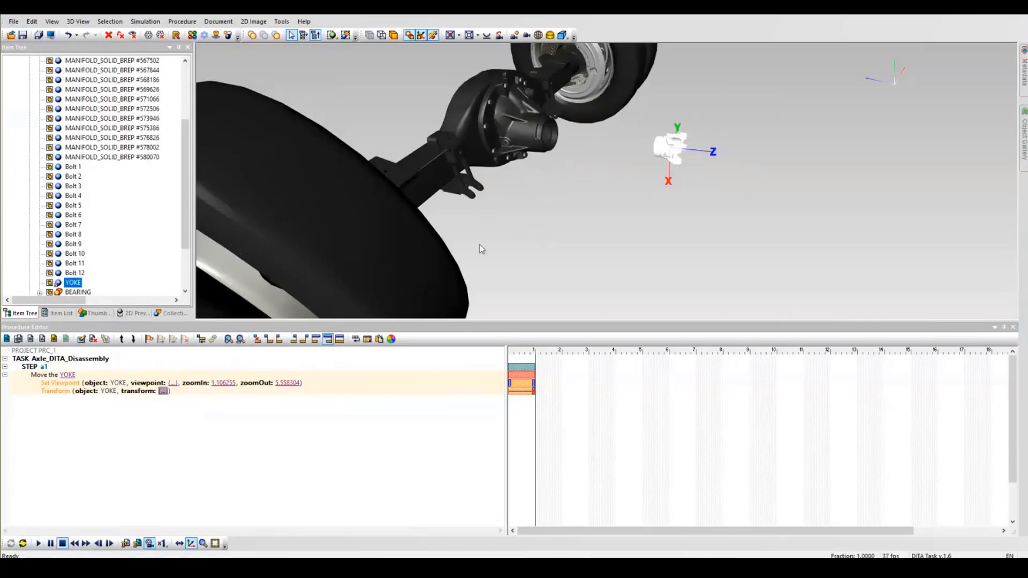
pyautogui.click(38, 544)
# Remove the Transform command and the whole "Move the YOKE" action from step a1
pyautogui.hotkey('ctrl', 'z')
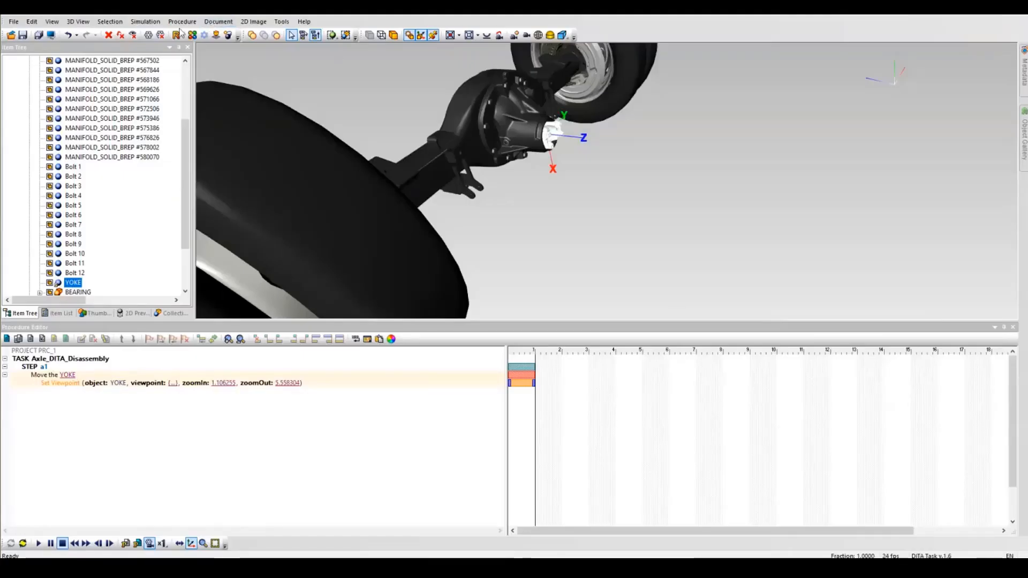
pyautogui.click(51, 366)
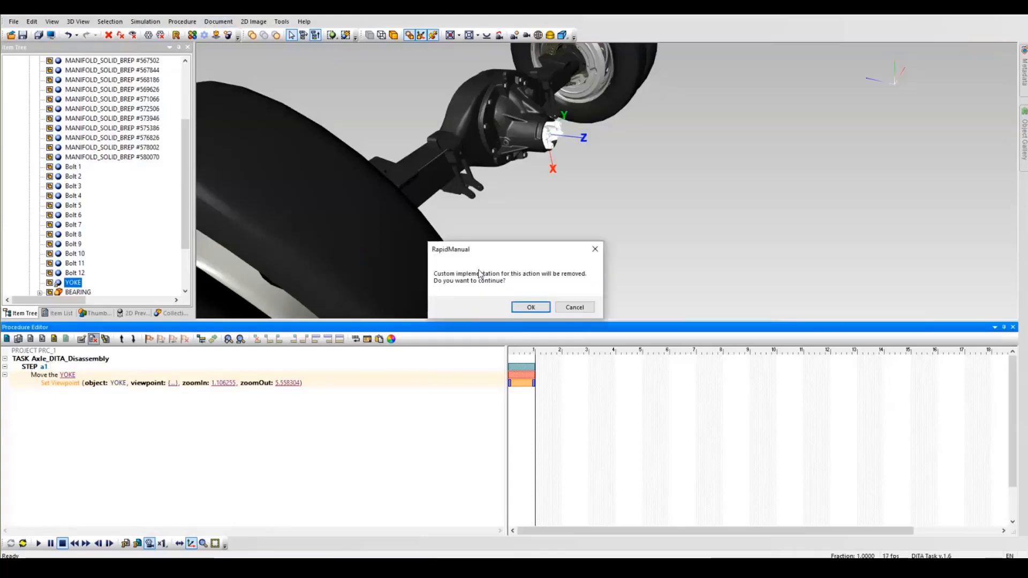
pyautogui.click(530, 310)
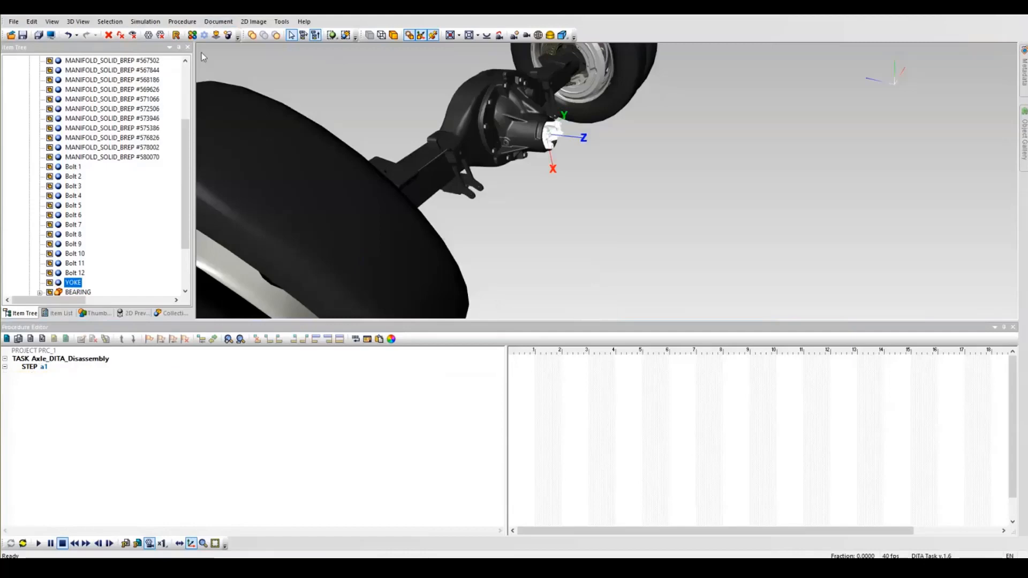
# Create a new "Move the (object)" action for the YOKE with the Transform implementation in step a1
pyautogui.click(183, 21)
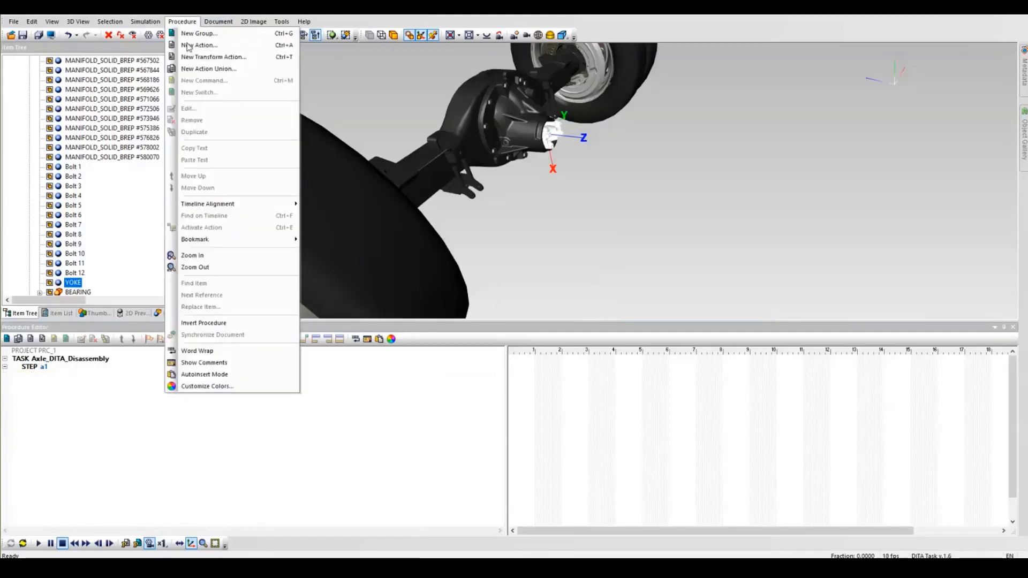
pyautogui.click(187, 46)
pyautogui.scroll(3, 485, 261)
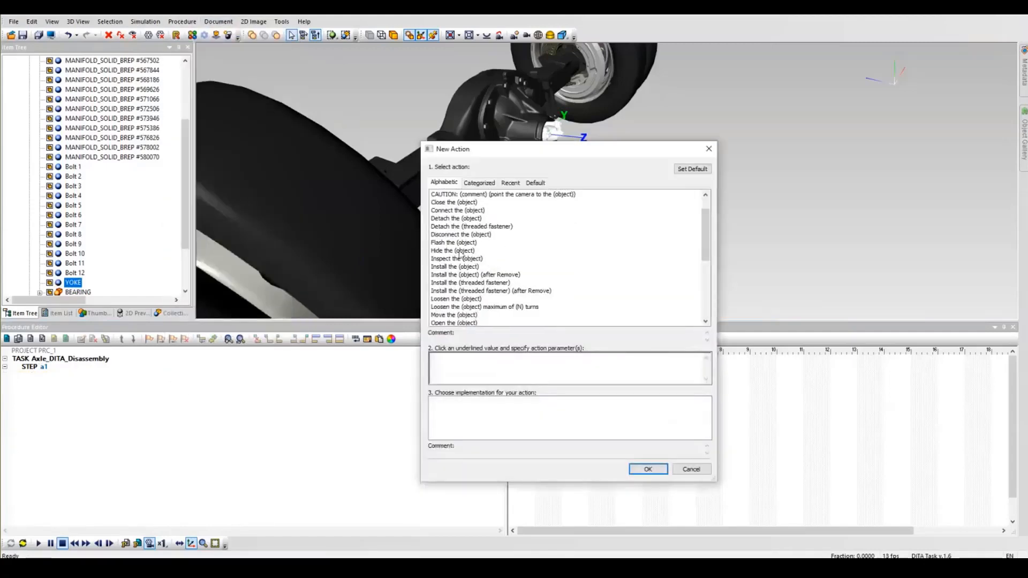
pyautogui.scroll(-1, 447, 295)
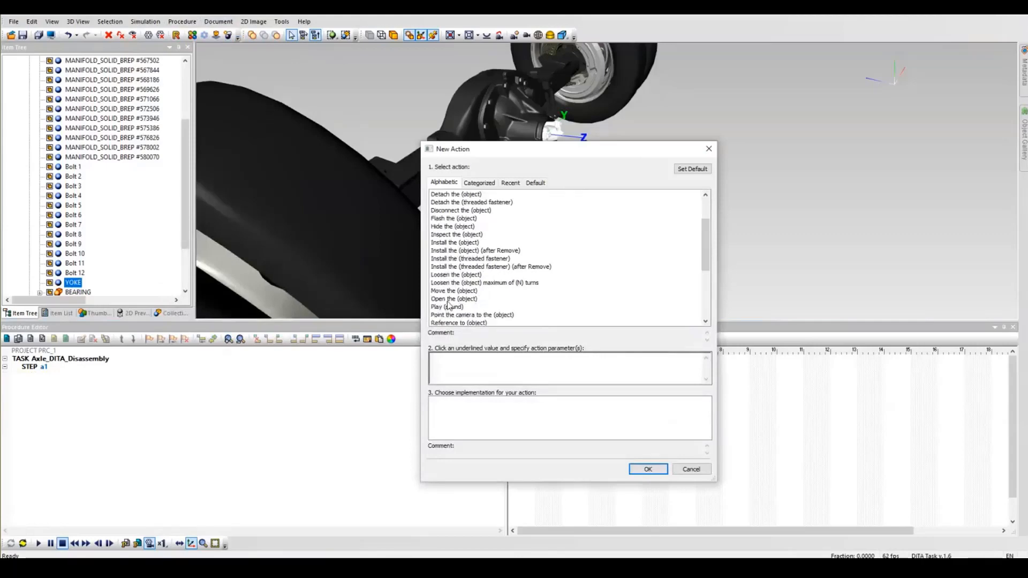
pyautogui.click(449, 292)
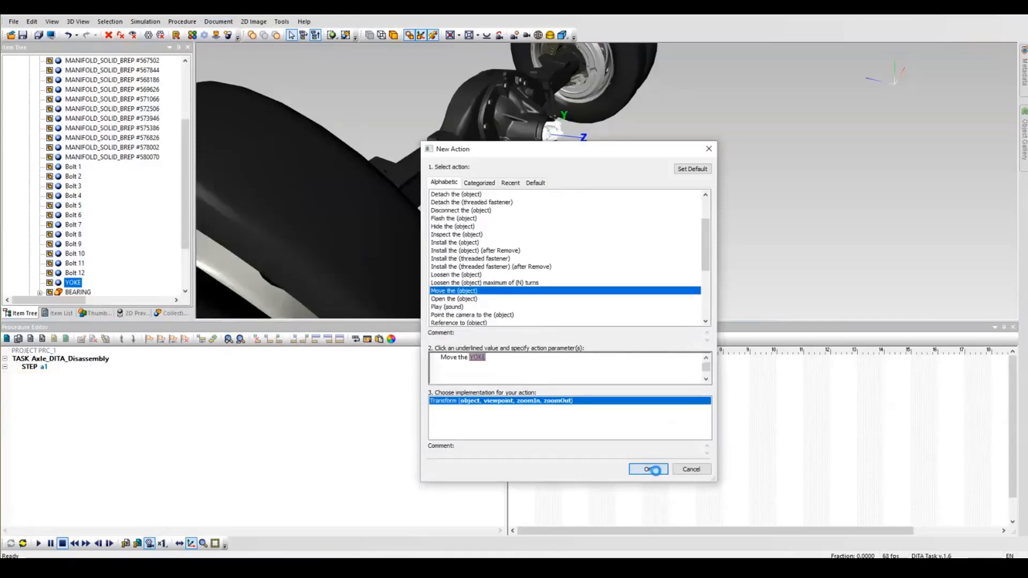
pyautogui.click(651, 469)
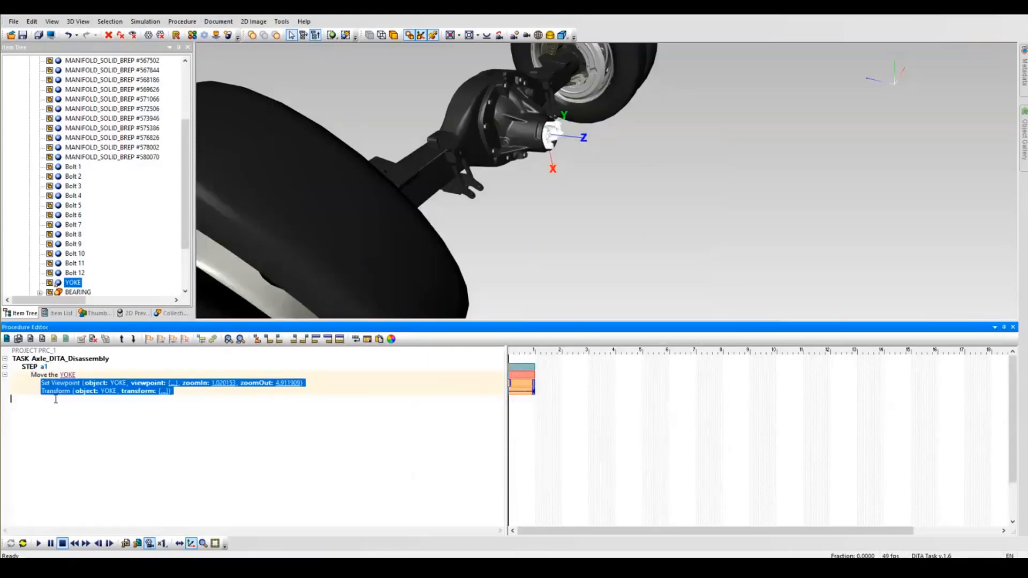
# View the Transform command's animation key settings without changing them, and collapse and re-expand the "Move the YOKE" action
pyautogui.click(112, 390)
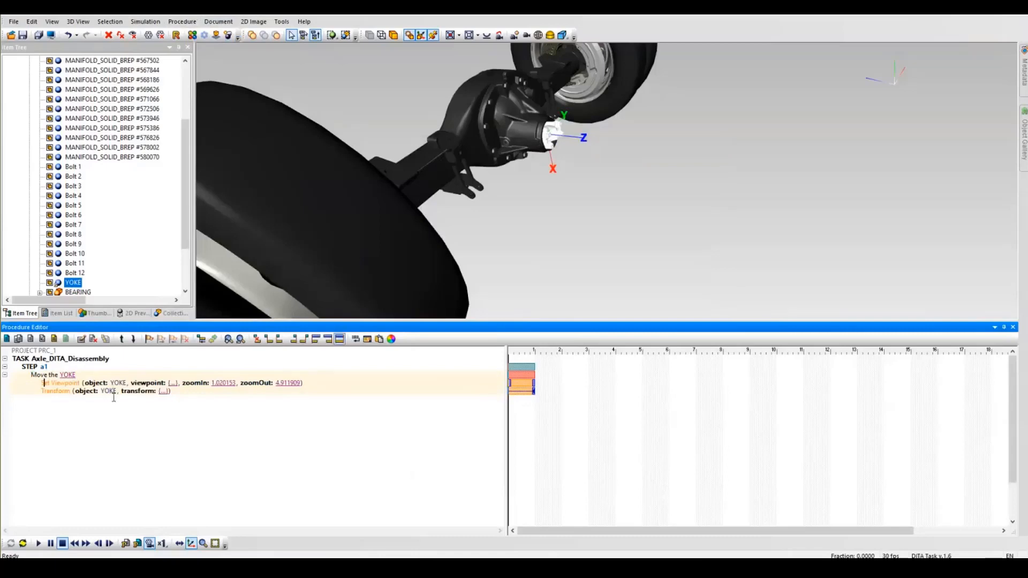
pyautogui.click(165, 391)
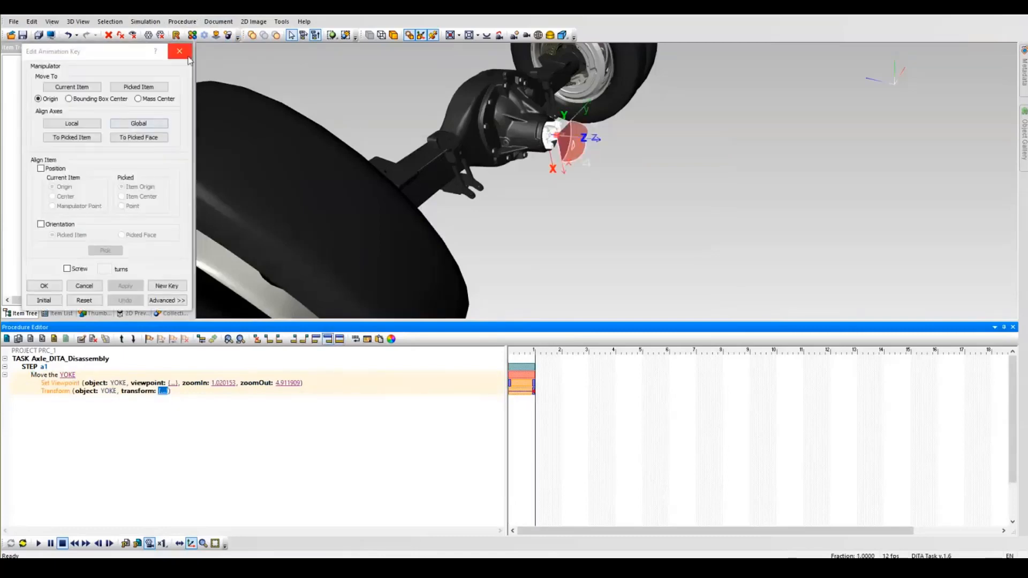
pyautogui.moveTo(118, 53); pyautogui.dragTo(290, 127)
pyautogui.click(368, 130)
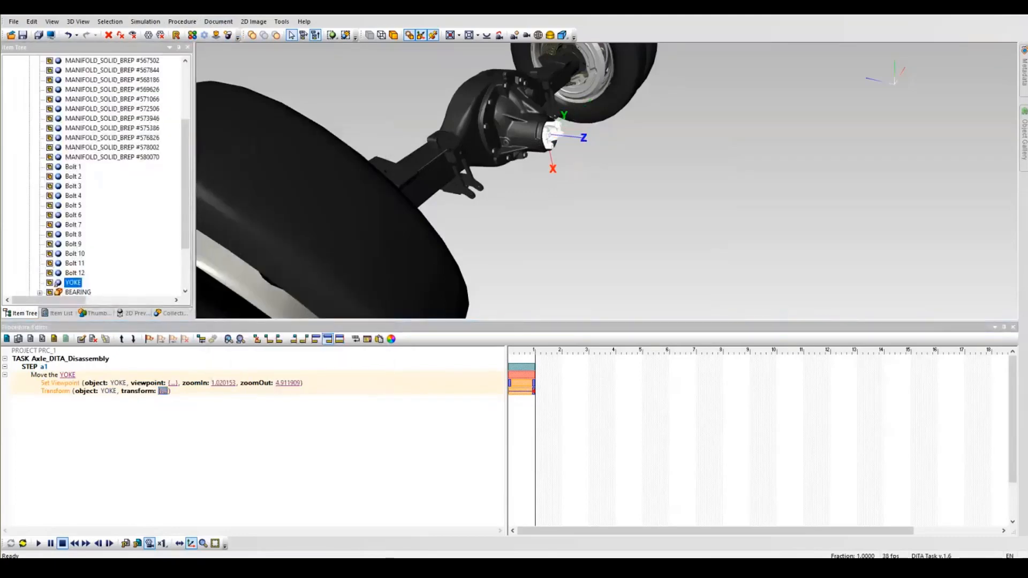
pyautogui.click(5, 375)
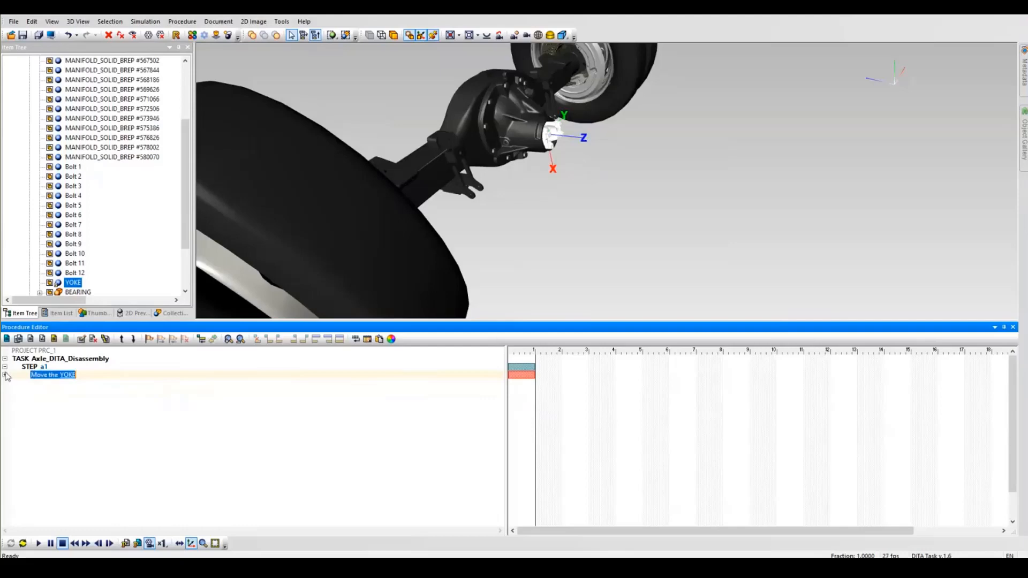
pyautogui.click(5, 375)
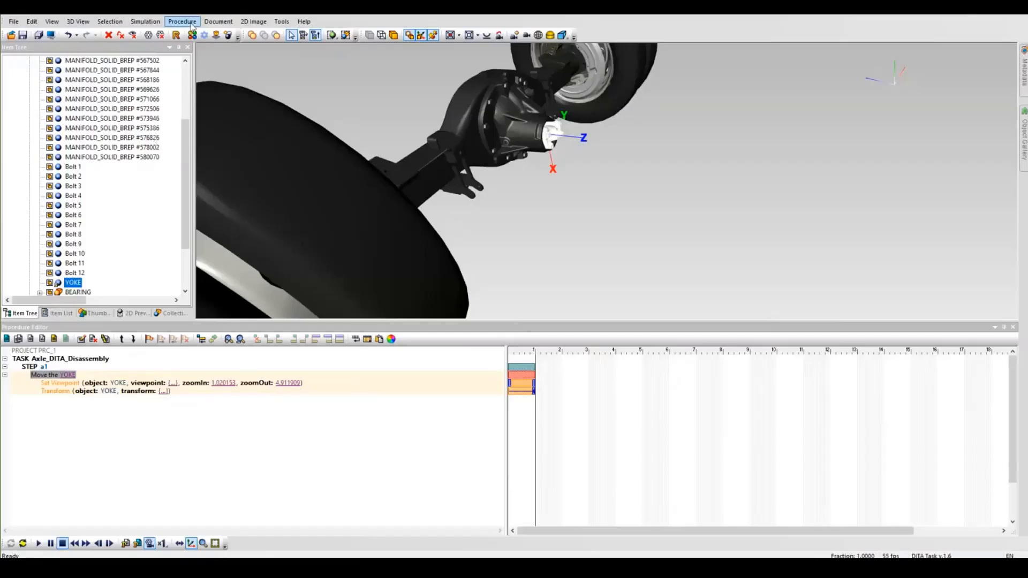
# Try resizing the New Action dialog, preview several actions and their implementations, and close it without adding an action
pyautogui.click(182, 21)
pyautogui.click(200, 53)
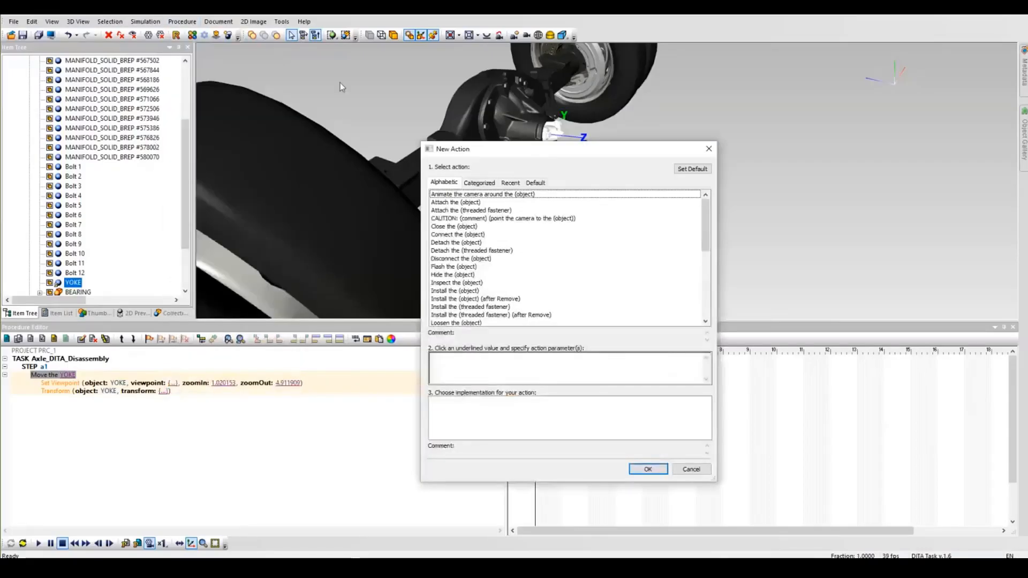
pyautogui.moveTo(821, 383); pyautogui.dragTo(841, 382)
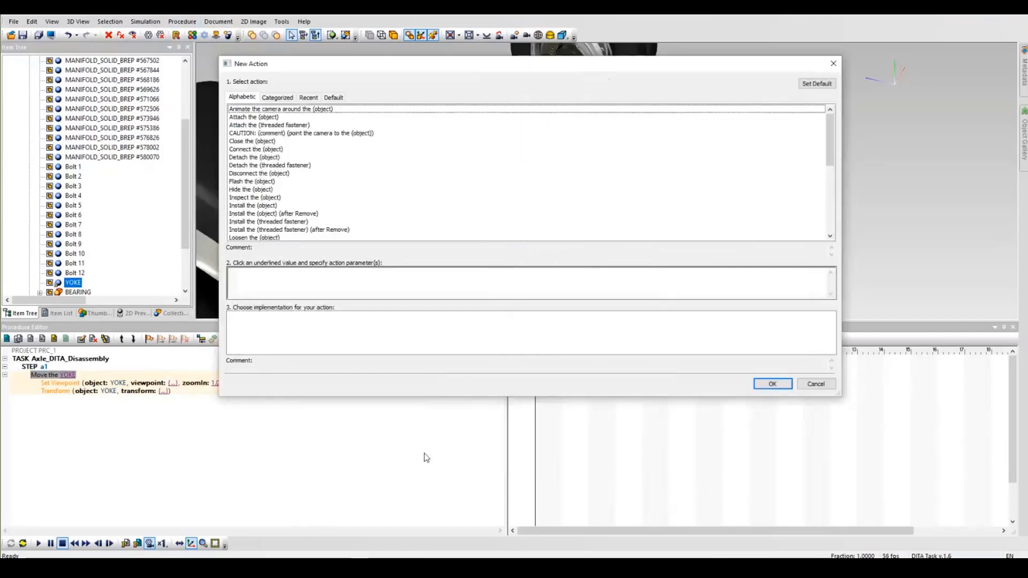
pyautogui.moveTo(381, 430); pyautogui.dragTo(383, 472)
pyautogui.moveTo(618, 271); pyautogui.dragTo(526, 270)
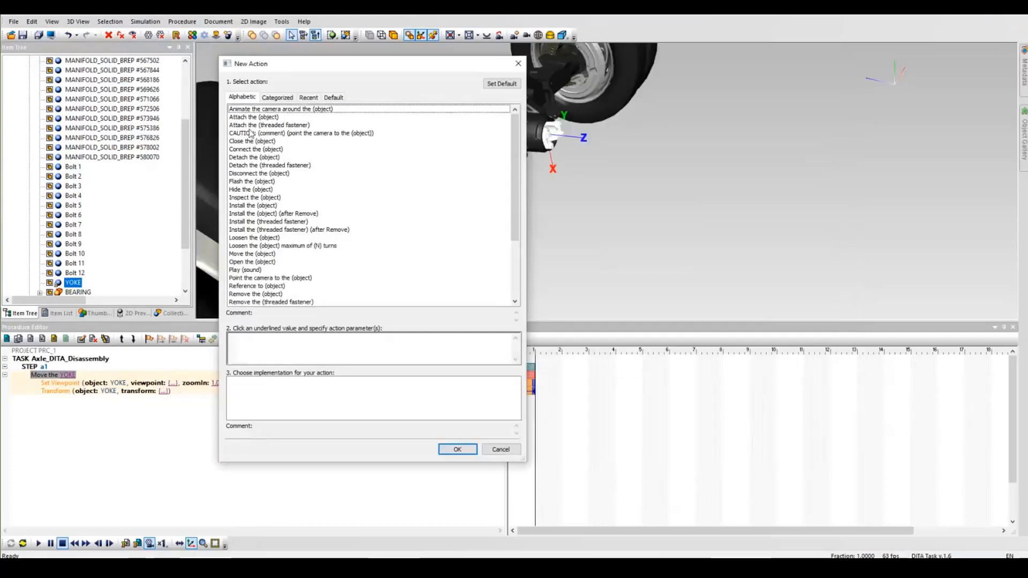
pyautogui.click(249, 109)
pyautogui.scroll(-4, 262, 162)
pyautogui.click(241, 125)
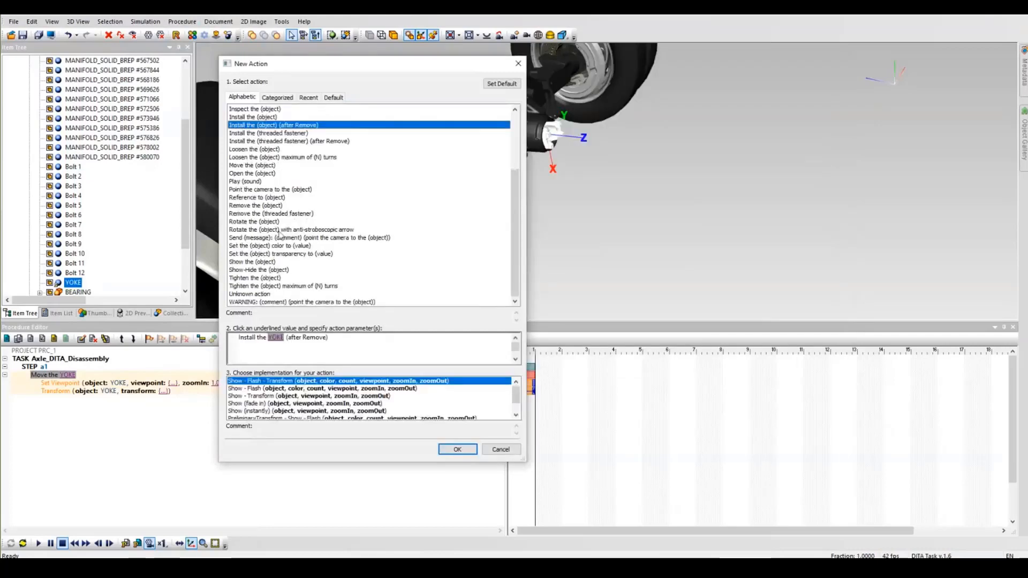
pyautogui.click(279, 230)
pyautogui.click(262, 270)
pyautogui.moveTo(525, 389); pyautogui.dragTo(717, 438)
pyautogui.click(687, 450)
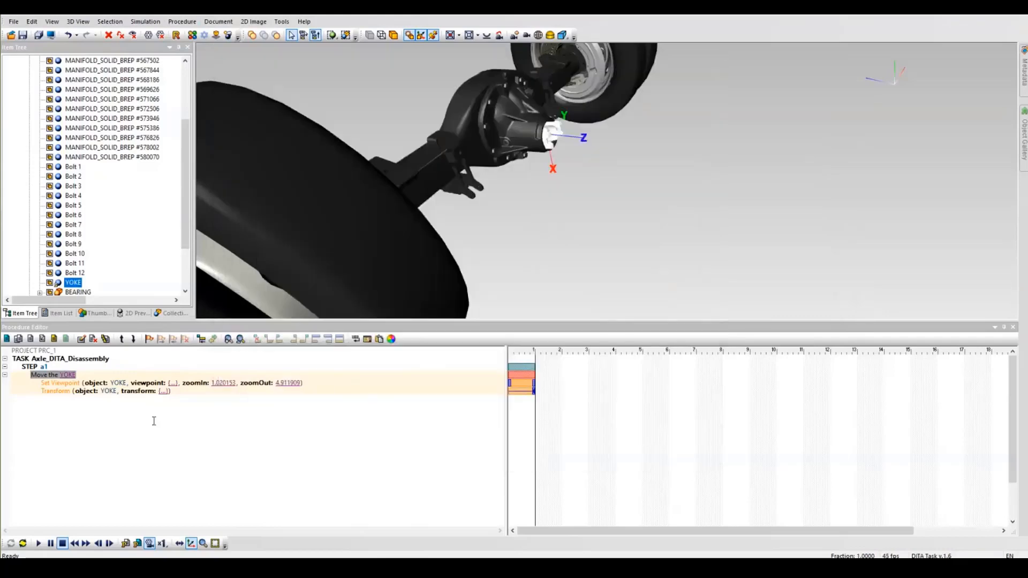
# Open the item or collection selection for the "Move the YOKE" action, switch to choosing a collection, and cancel the change
pyautogui.click(153, 417)
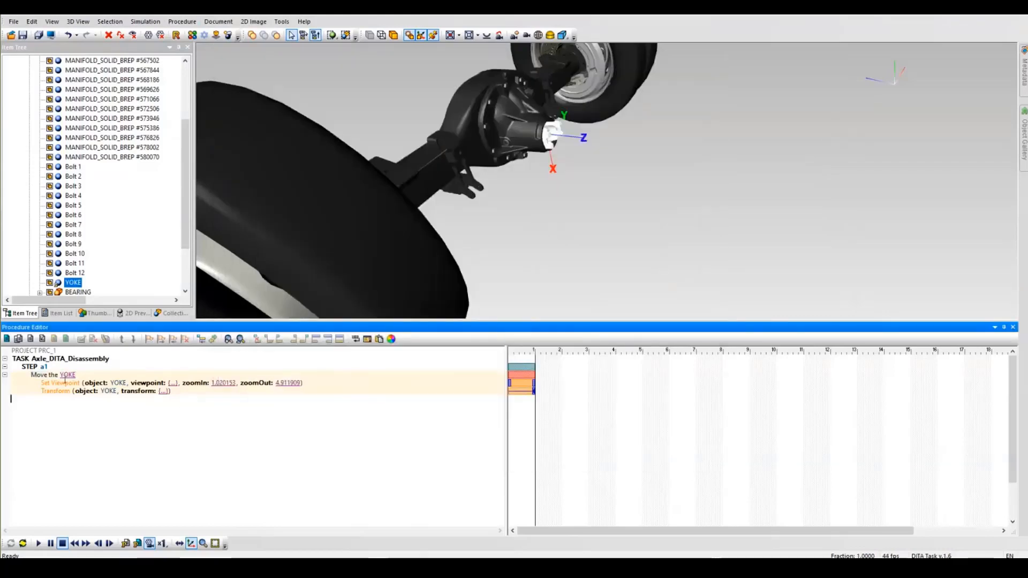
pyautogui.click(69, 375)
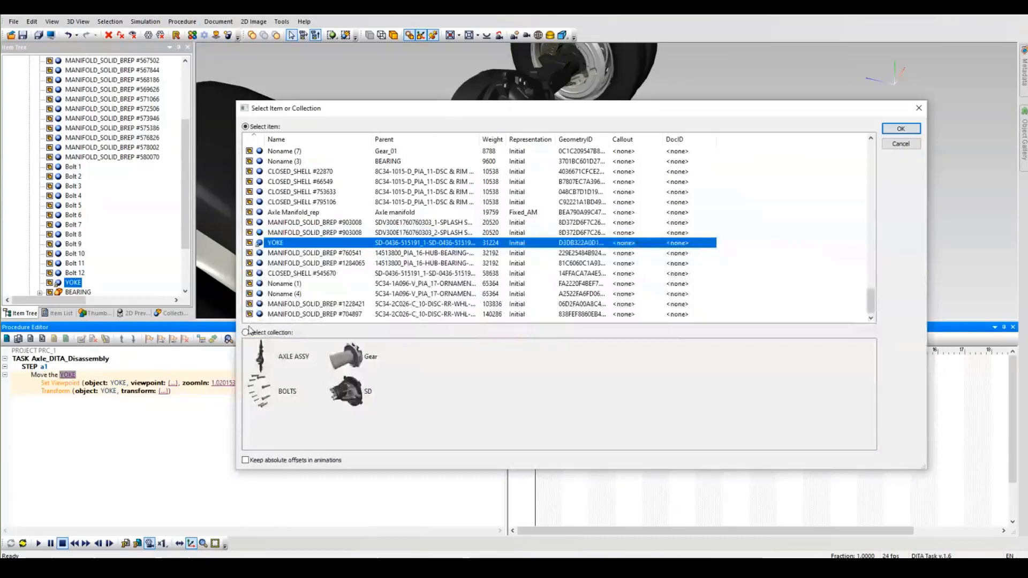
pyautogui.click(268, 332)
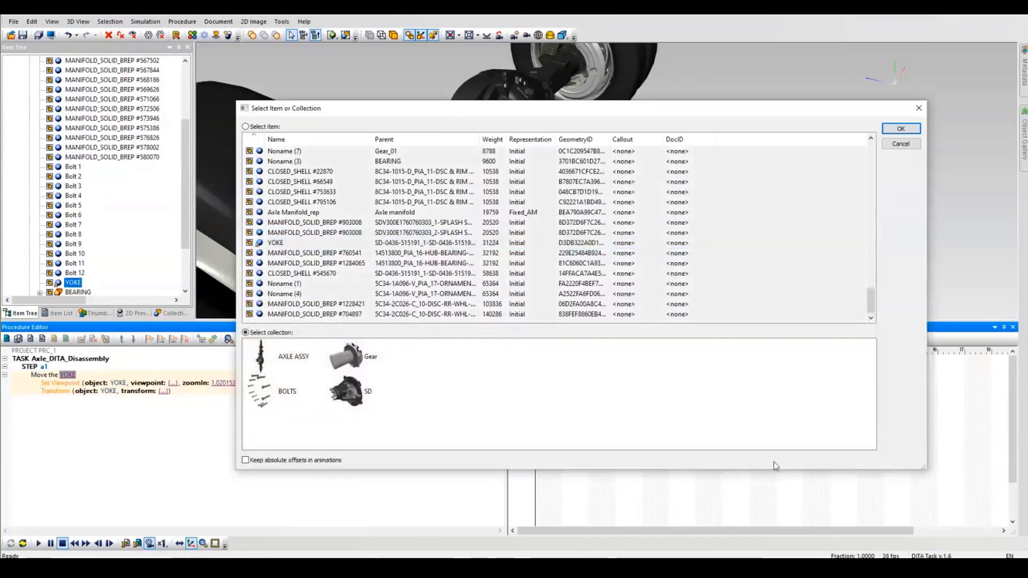
pyautogui.click(901, 144)
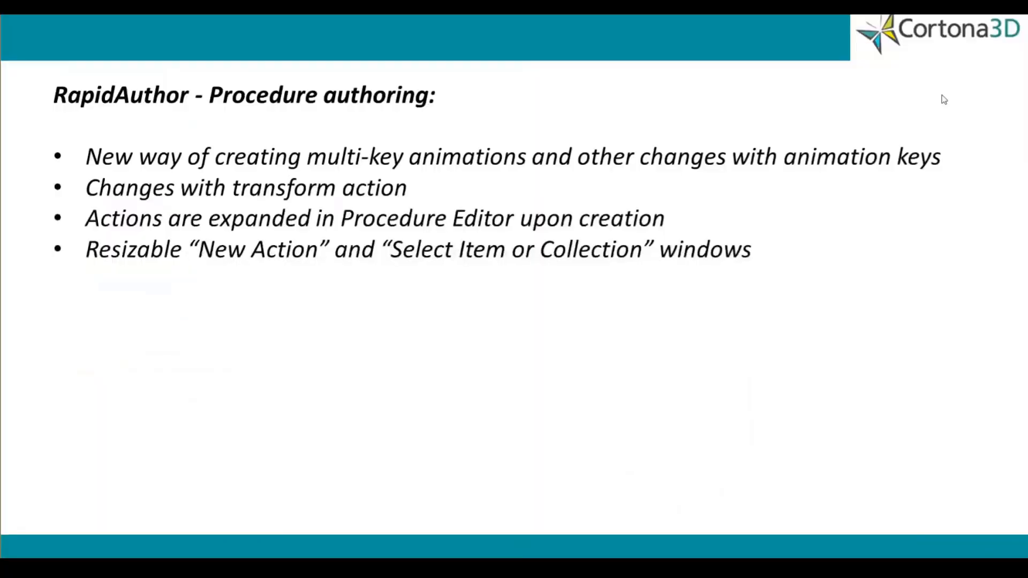
pyautogui.scroll(-1, 510, 250)
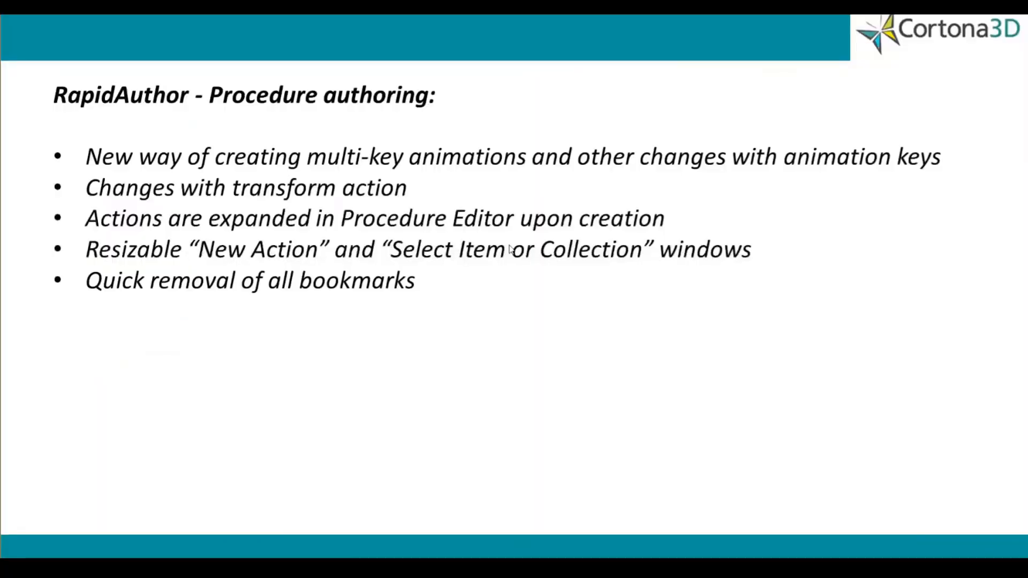
pyautogui.scroll(-1, 509, 249)
pyautogui.scroll(1, 512, 232)
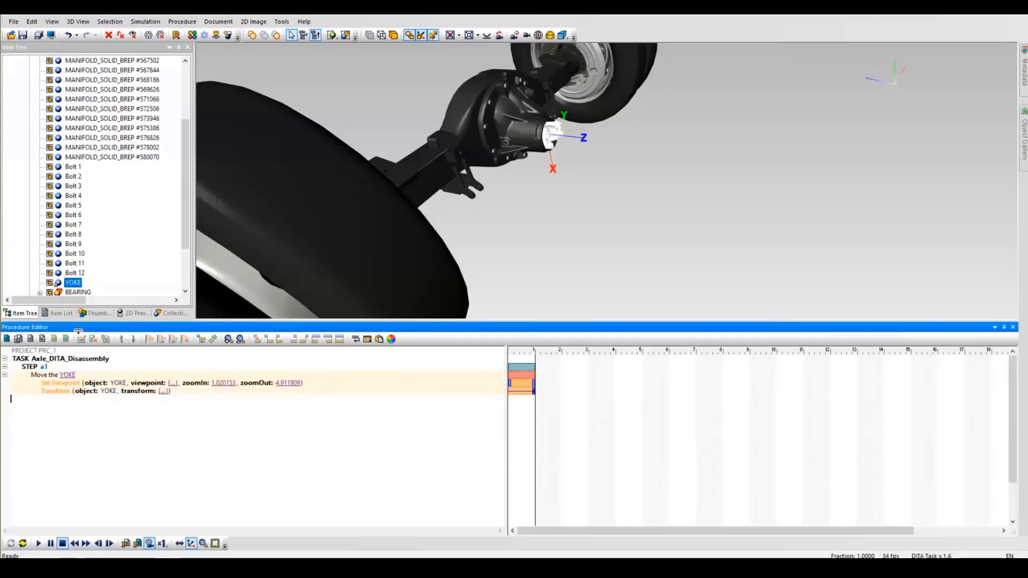
# Add an "Inspect the (object)" action for the YOKE to step a1 and collapse both the Move and Inspect actions
pyautogui.click(182, 21)
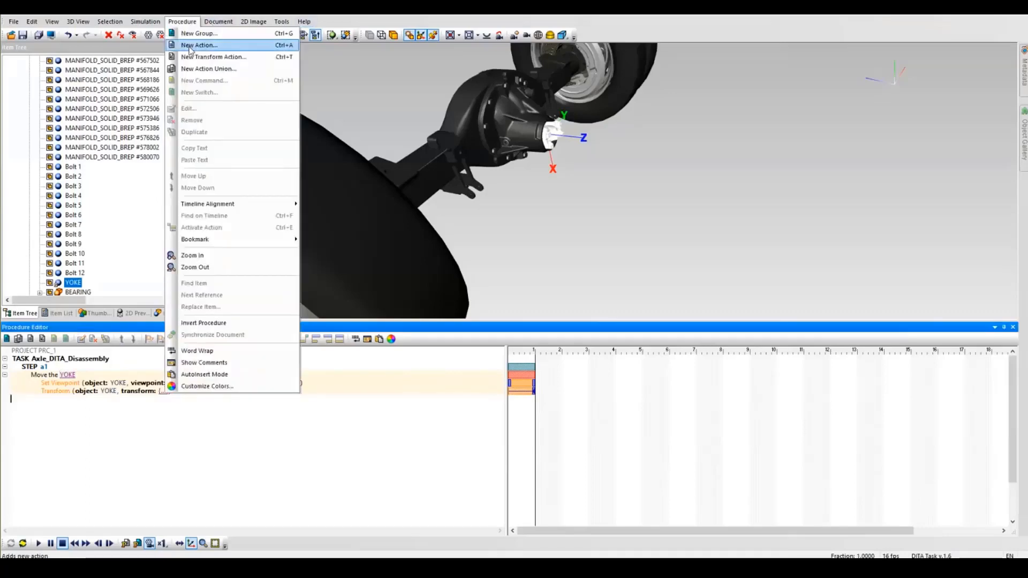
pyautogui.click(190, 45)
pyautogui.click(457, 283)
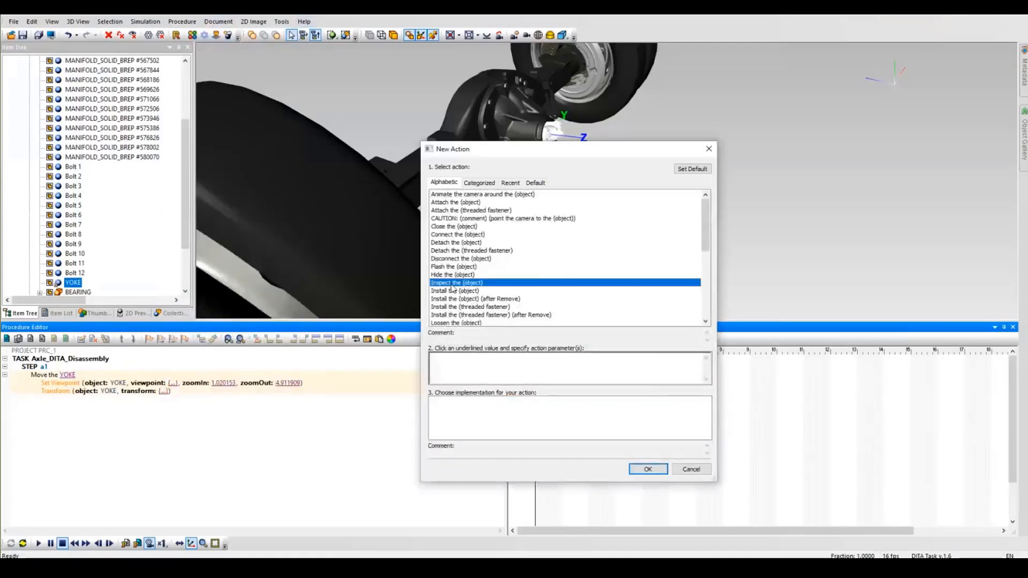
pyautogui.click(648, 469)
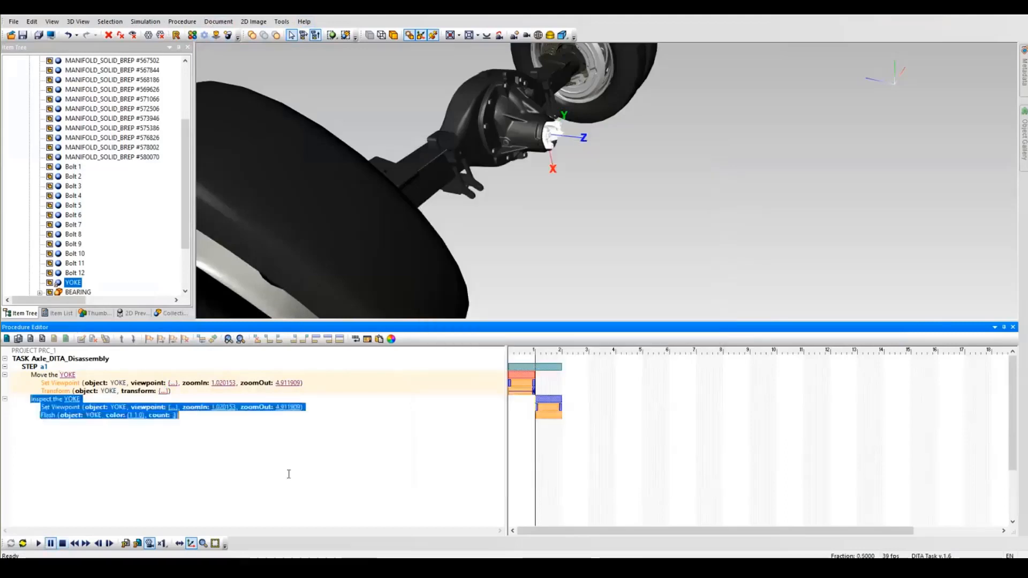
pyautogui.click(4, 375)
pyautogui.click(5, 383)
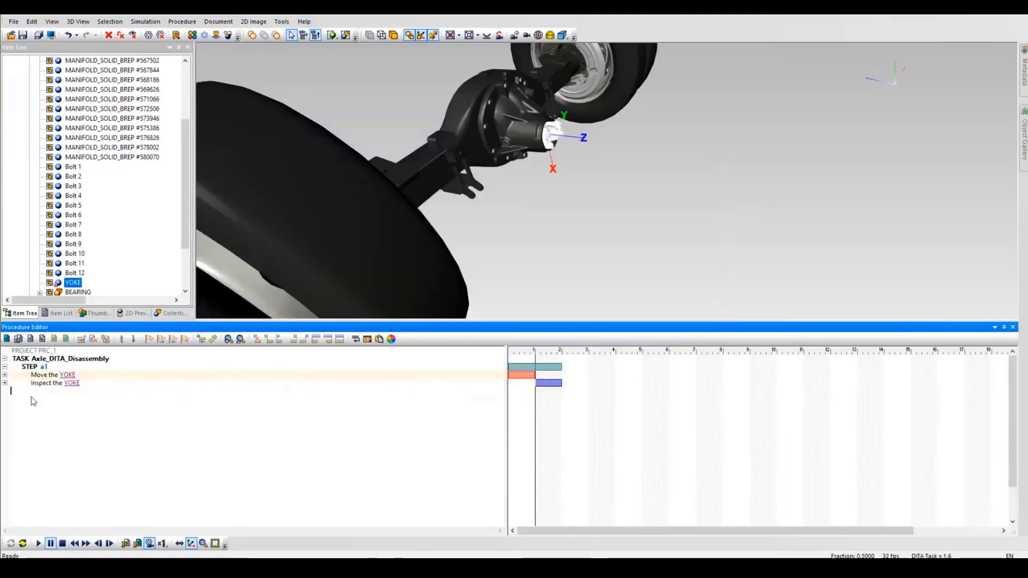
# Bookmark the "Move the YOKE" and "Inspect the YOKE" actions and remove all bookmarks at once
pyautogui.click(148, 340)
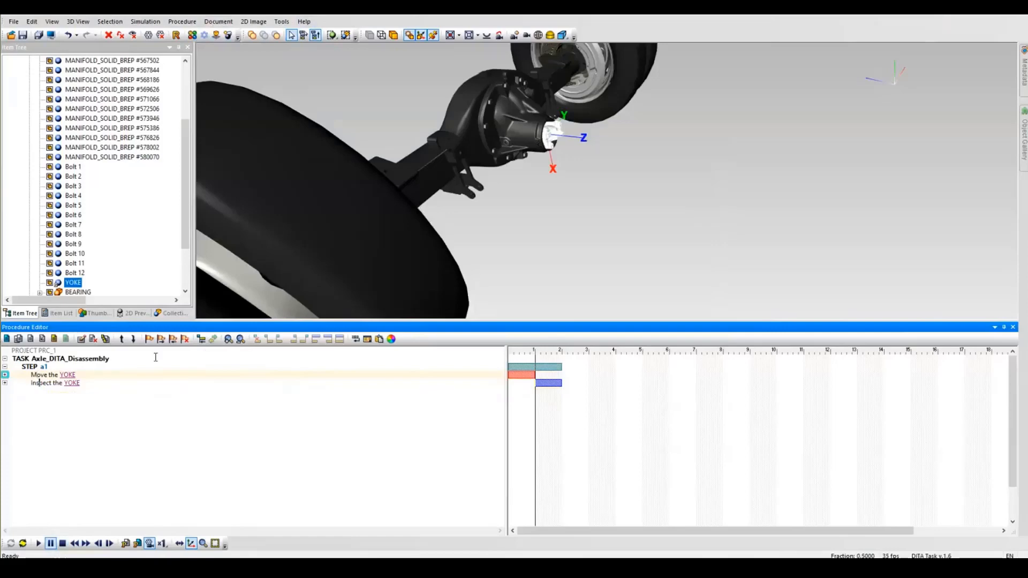
pyautogui.hotkey('alt', 'F3')
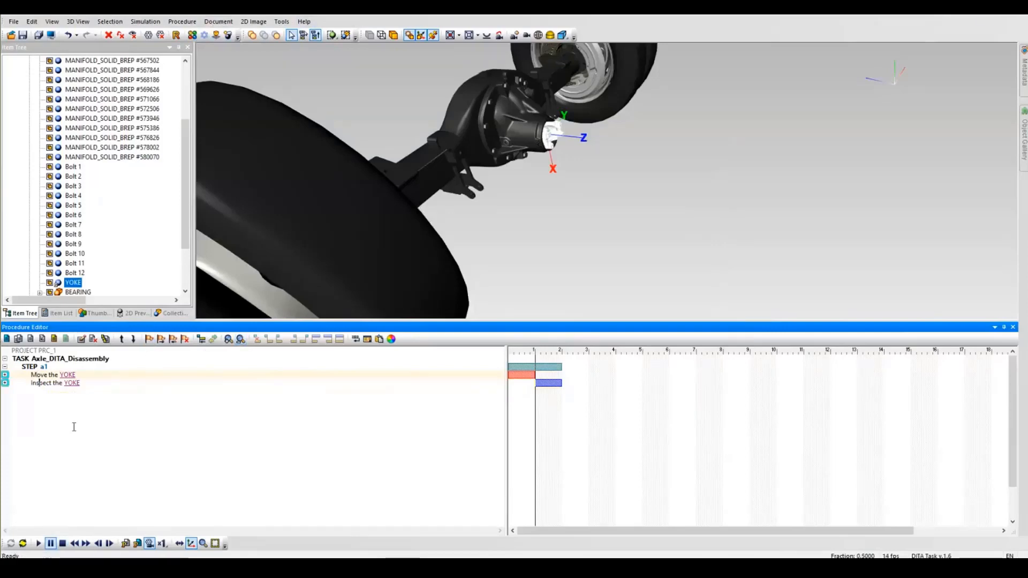
pyautogui.click(185, 340)
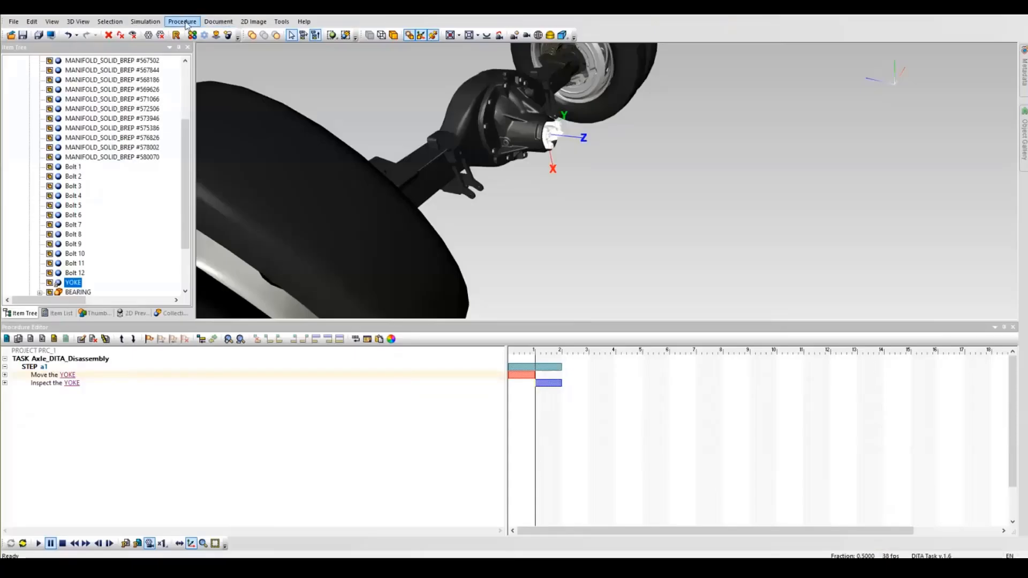
# Add a "Remove the (object)" action for the YOKE with the Flash - Transform - Hide implementation and place the cursor in its Hide command
pyautogui.click(183, 21)
pyautogui.click(196, 43)
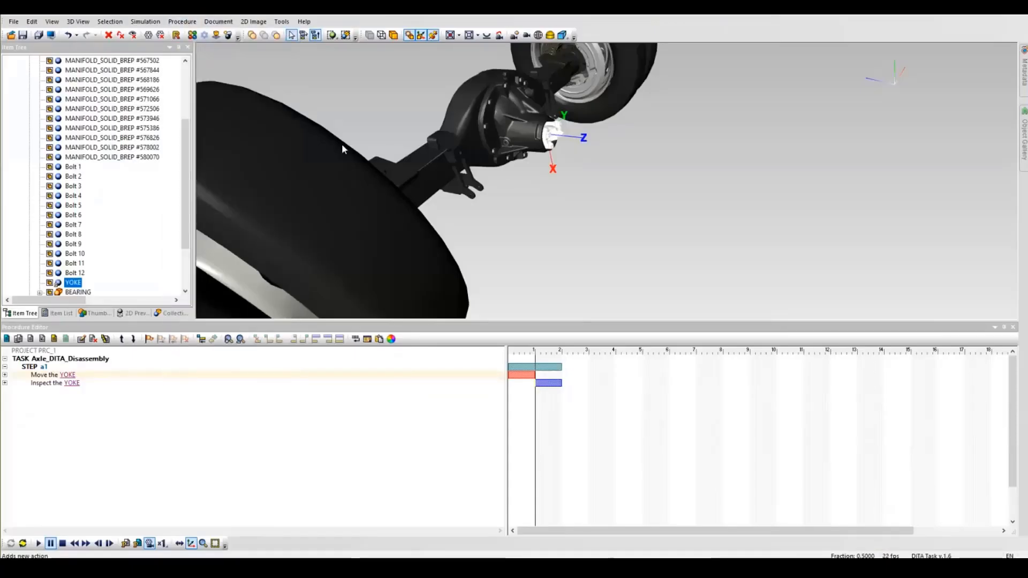
pyautogui.moveTo(516, 150); pyautogui.dragTo(521, 132)
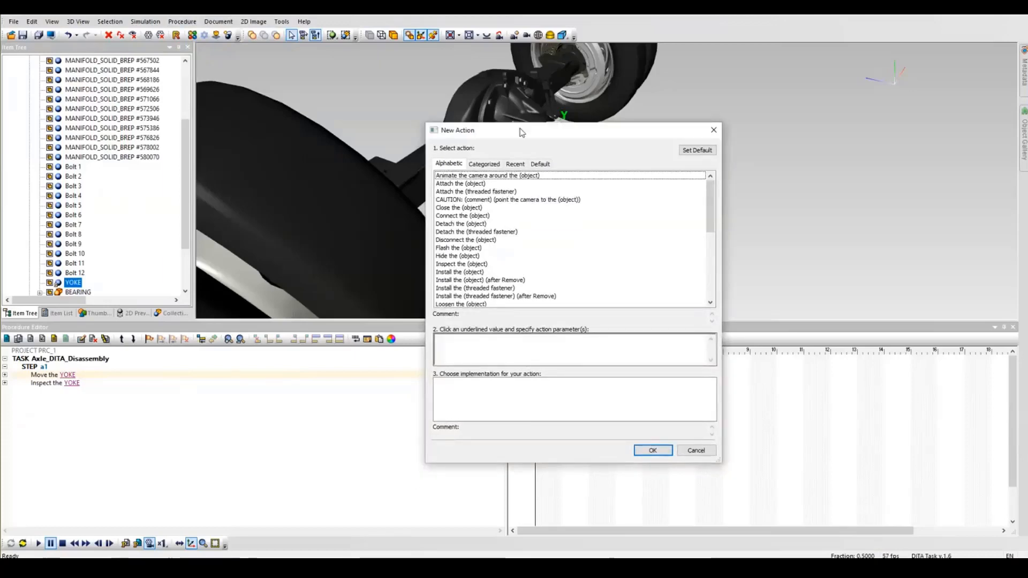
pyautogui.scroll(-2, 521, 272)
pyautogui.scroll(-1, 450, 281)
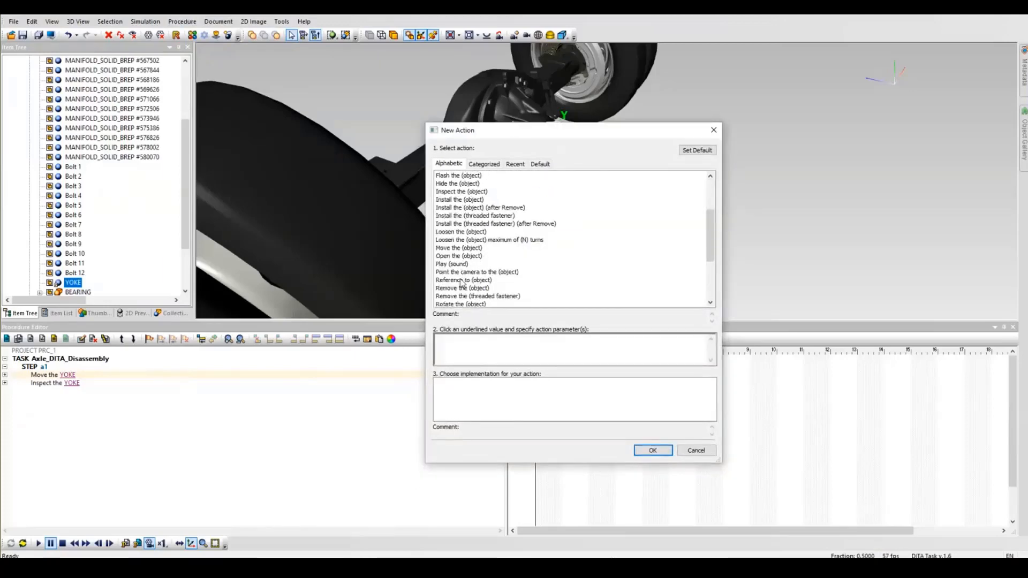
pyautogui.click(455, 289)
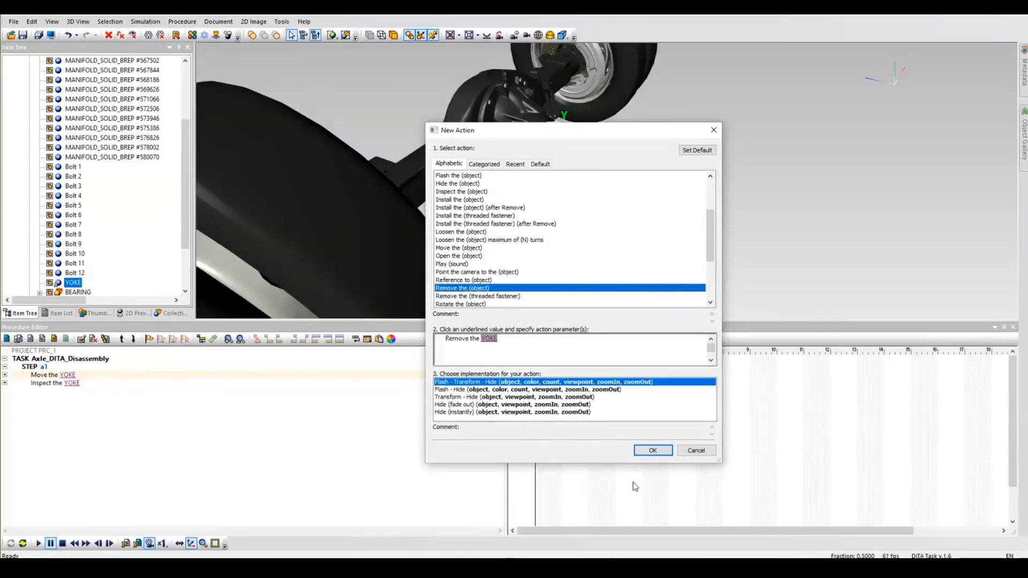
pyautogui.click(653, 450)
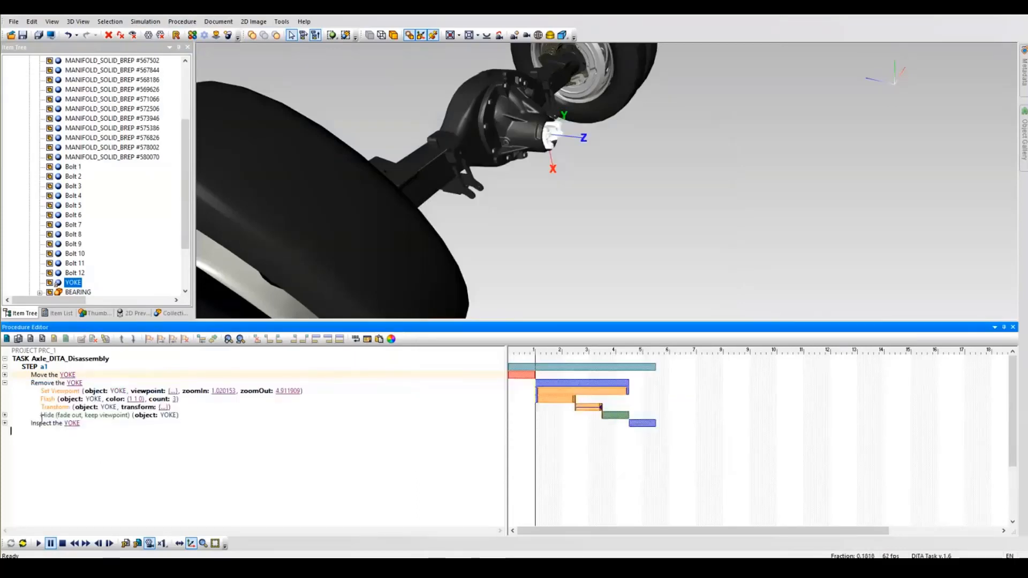
pyautogui.moveTo(41, 415); pyautogui.dragTo(112, 417)
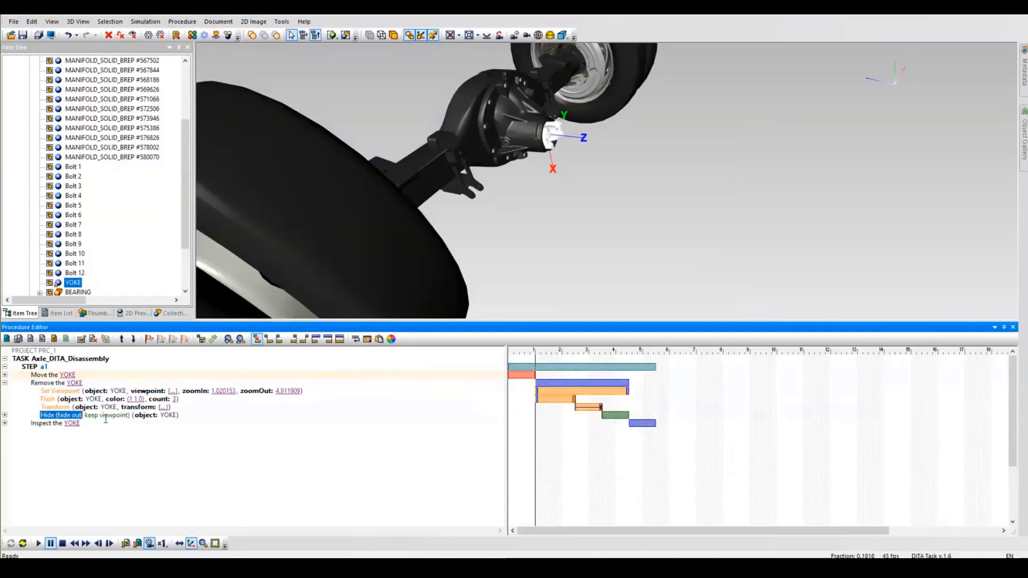
pyautogui.click(105, 416)
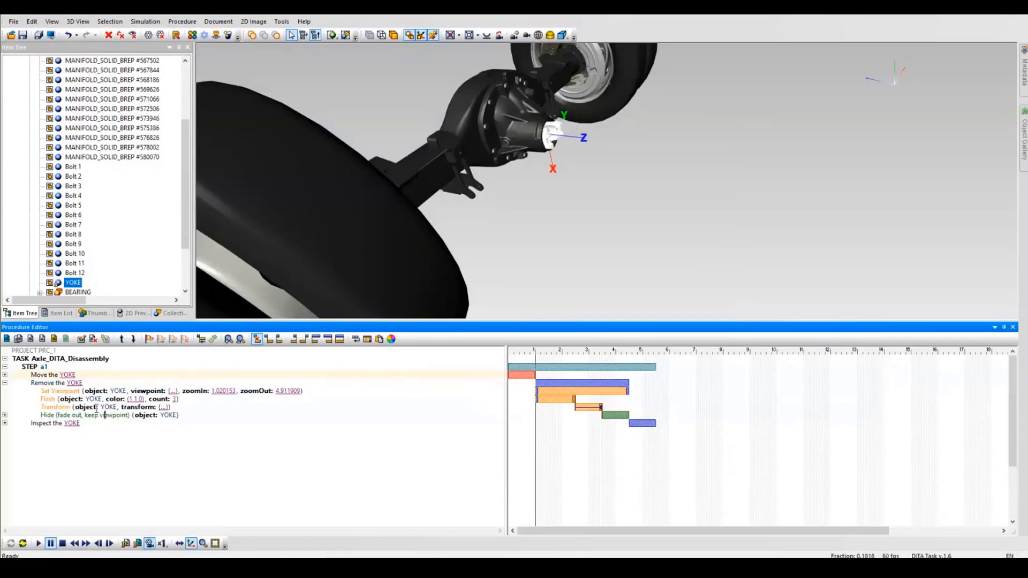
# Add a "Show the (object)" action for the YOKE with the Show (fade in) implementation
pyautogui.click(182, 21)
pyautogui.click(211, 54)
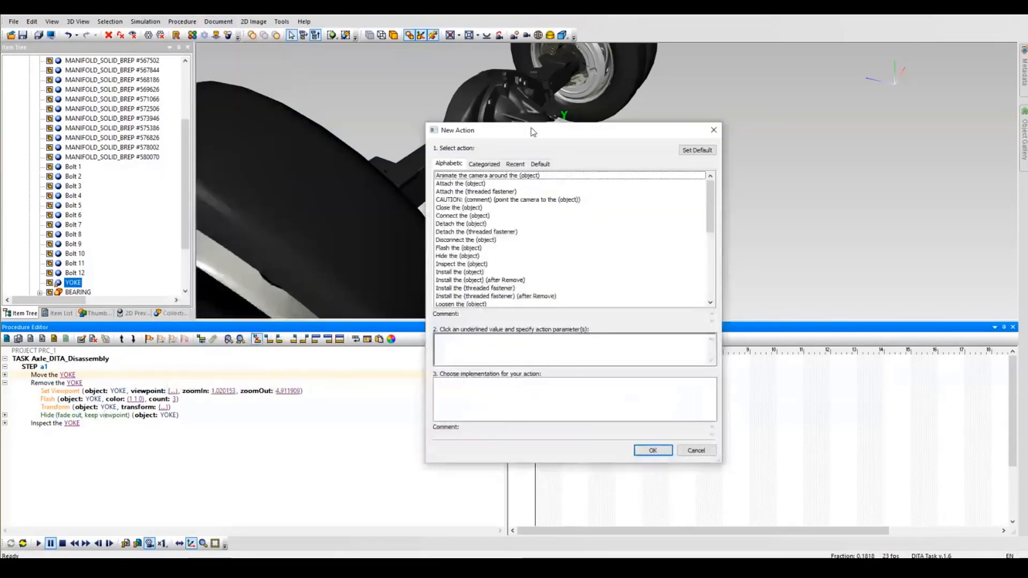
pyautogui.moveTo(532, 134); pyautogui.dragTo(500, 129)
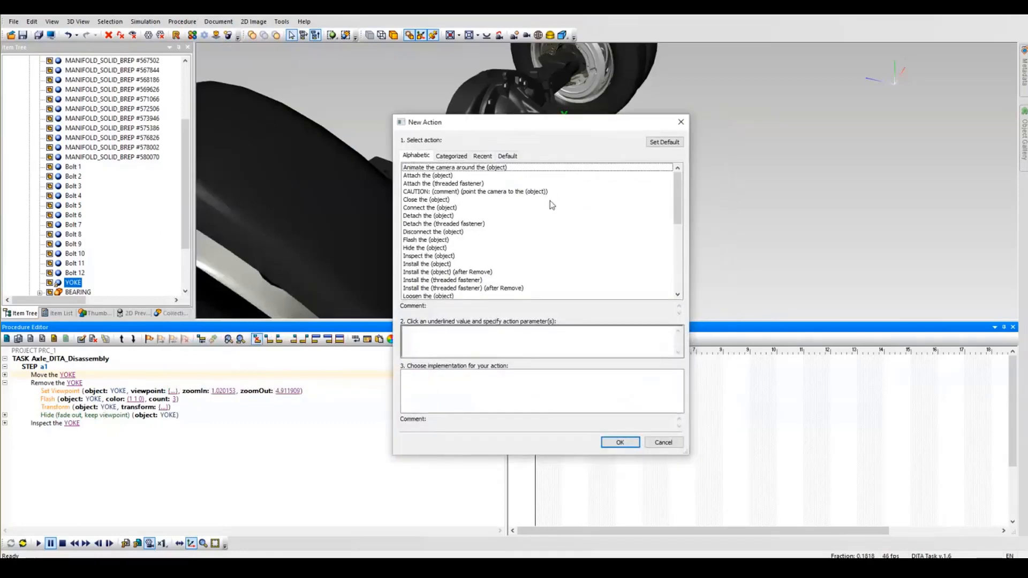
pyautogui.scroll(-4, 475, 261)
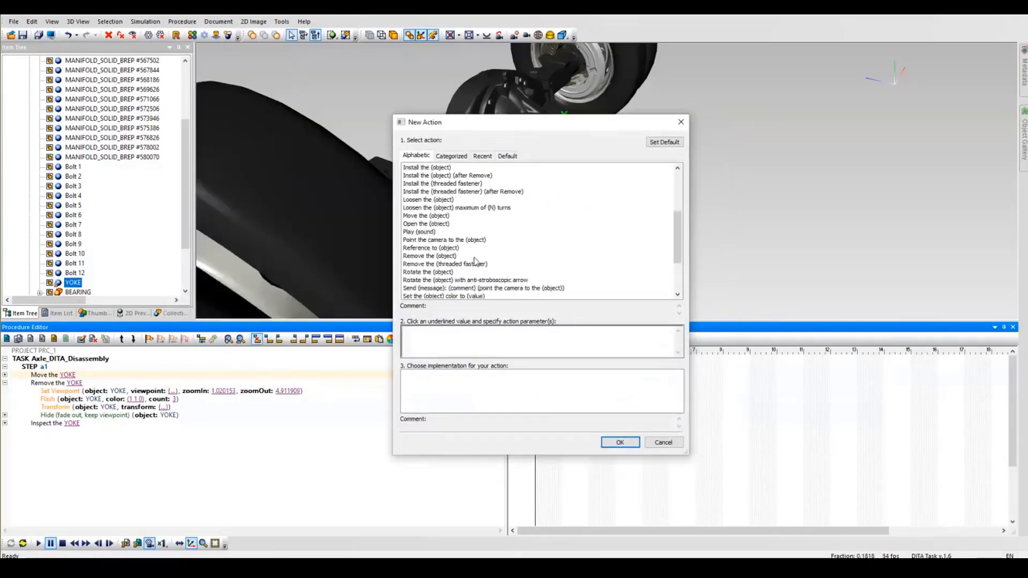
pyautogui.scroll(-2, 475, 261)
pyautogui.click(426, 264)
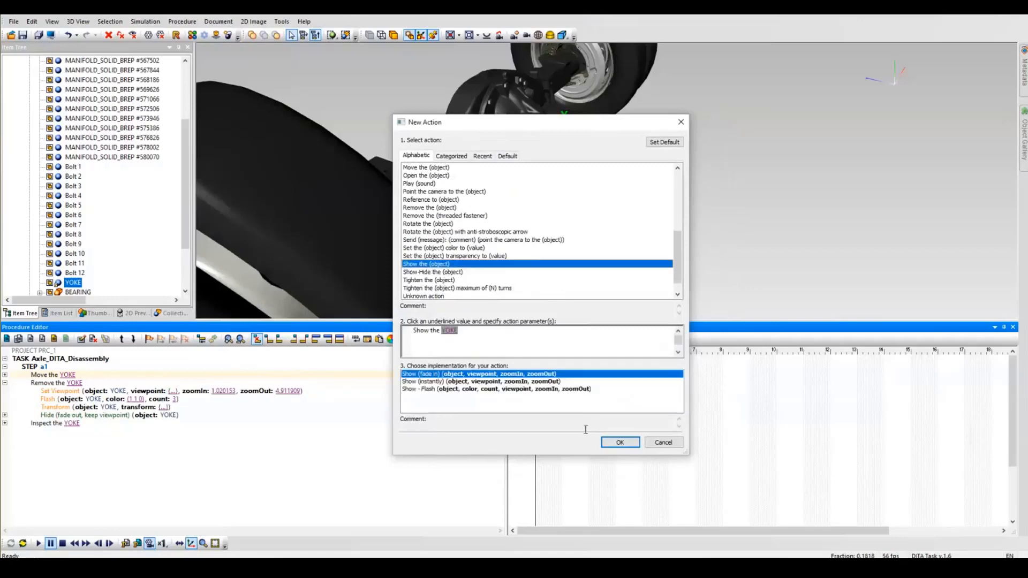
pyautogui.click(620, 443)
# Accept the YOKE as the item of the Inspect action and highlight the Show (fade in, keep viewpoint) command
pyautogui.click(73, 456)
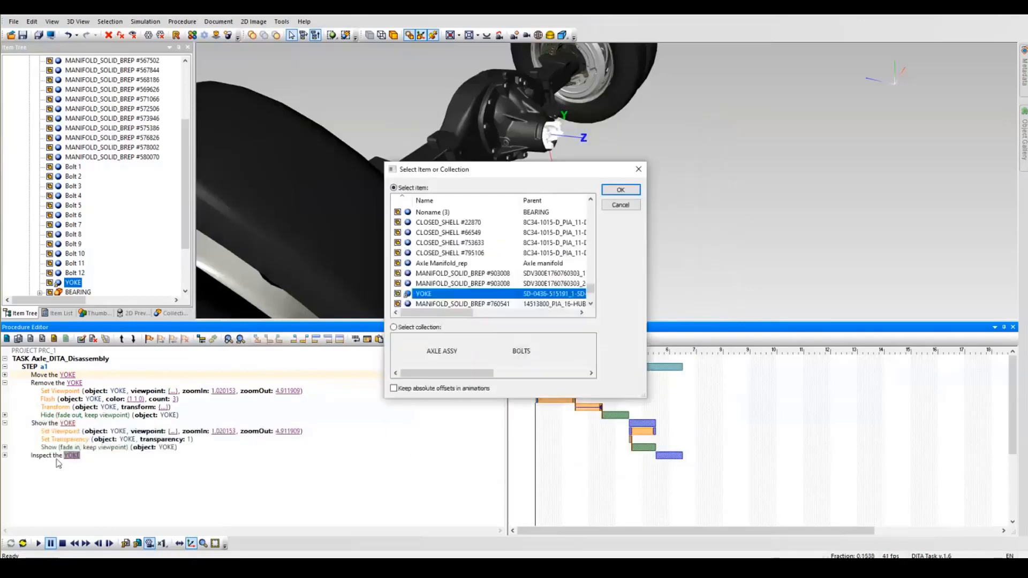
pyautogui.click(620, 191)
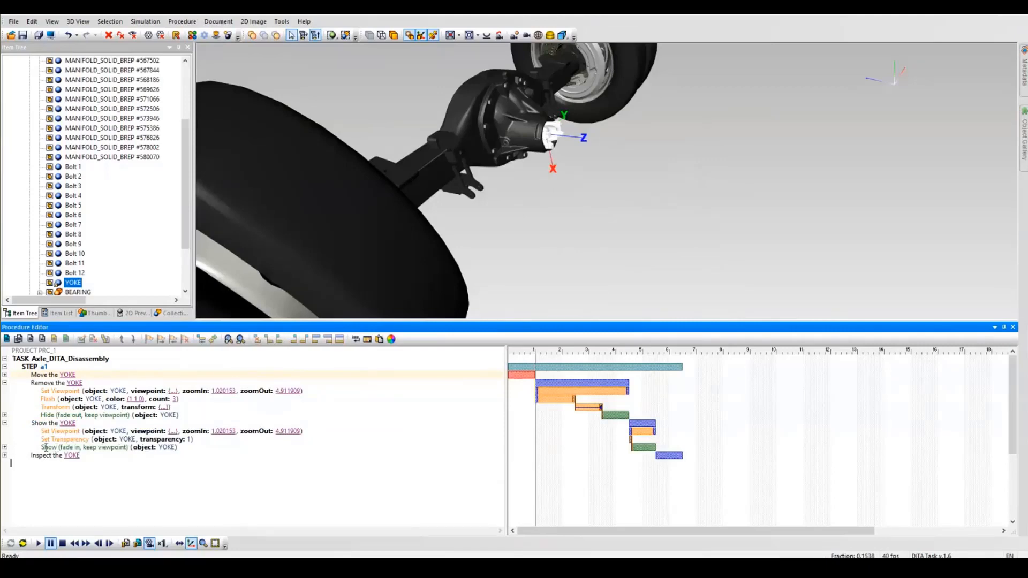
pyautogui.click(100, 449)
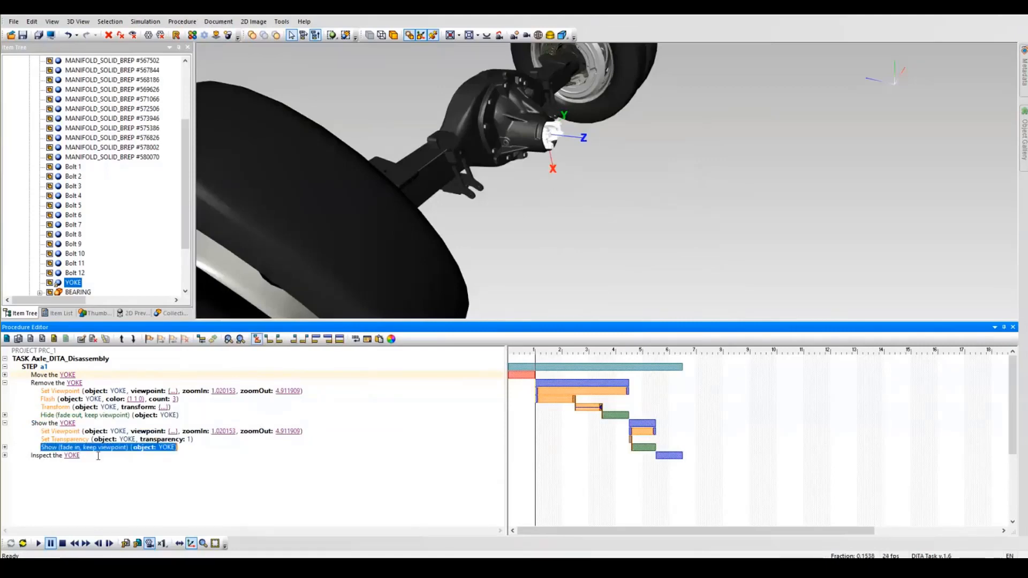
pyautogui.press('Right')
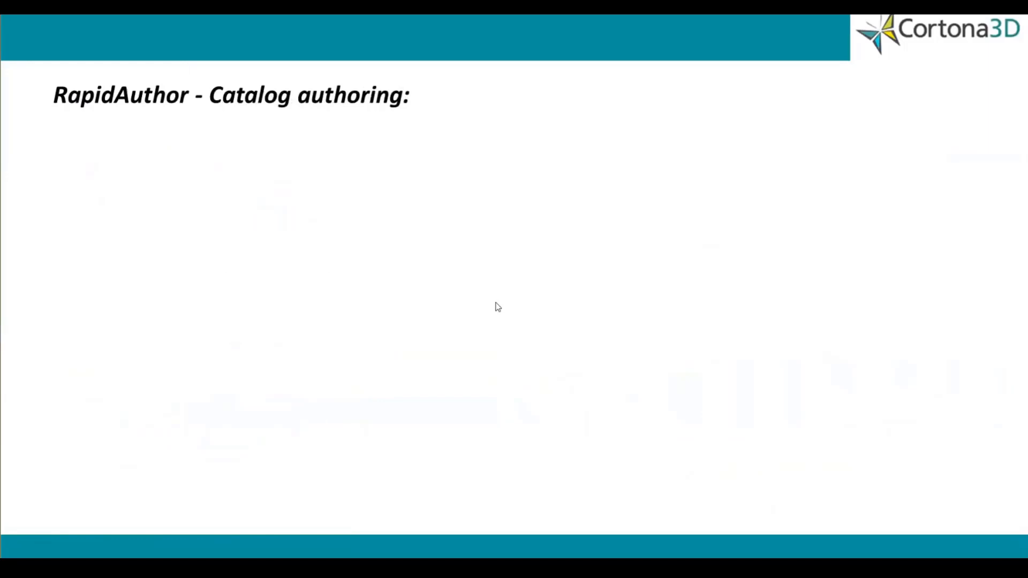
pyautogui.click(360, 194)
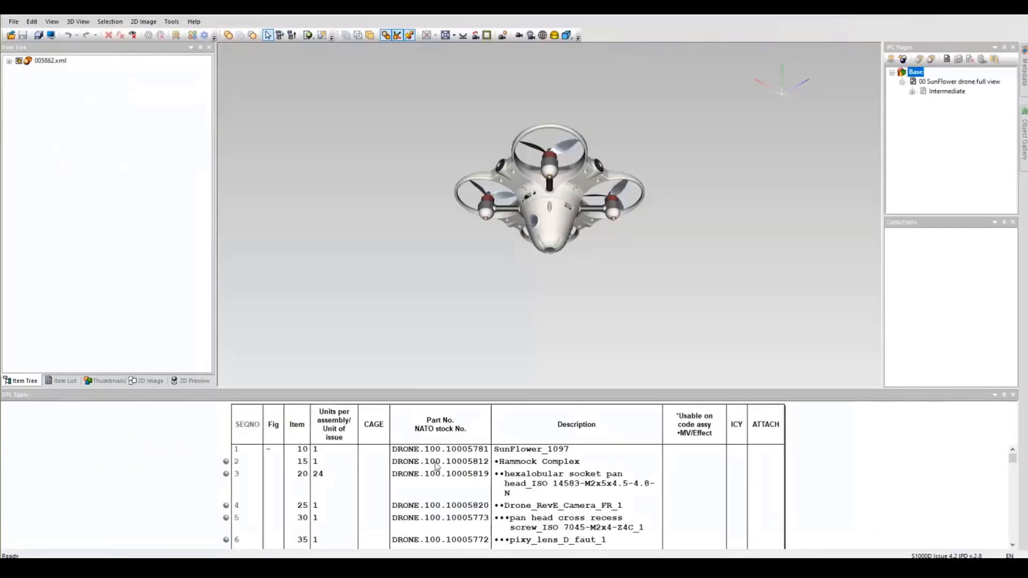
# Clone the Hammock Complex row of the DPL table twice and view the metadata of the second copy
pyautogui.click(439, 461)
pyautogui.rightClick(438, 460)
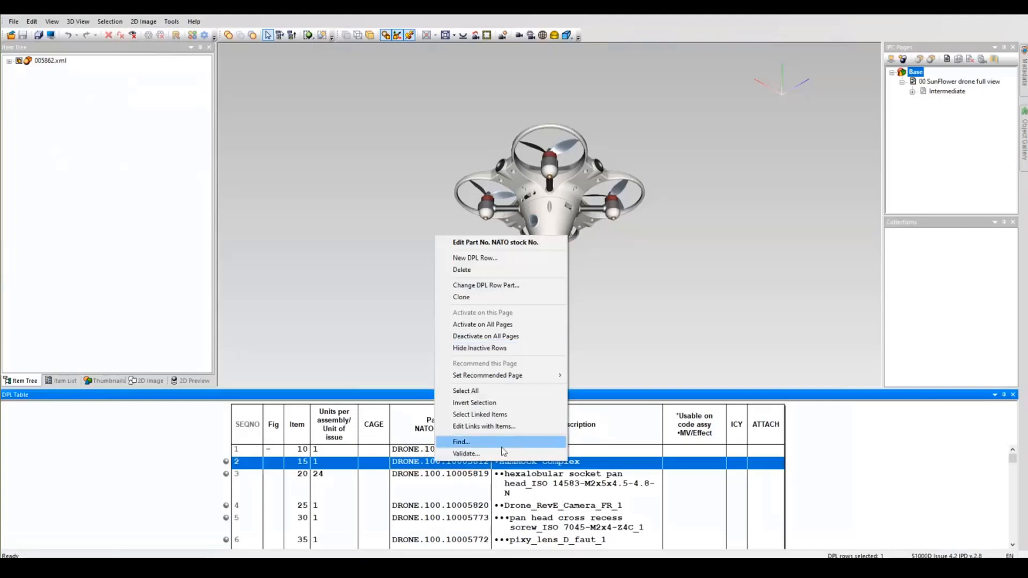
pyautogui.click(461, 297)
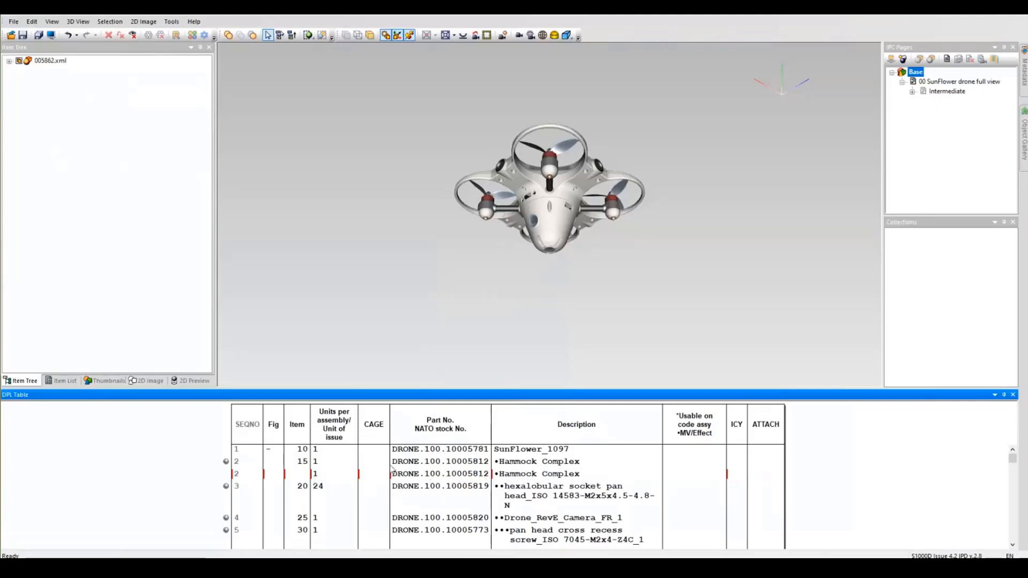
pyautogui.rightClick(425, 474)
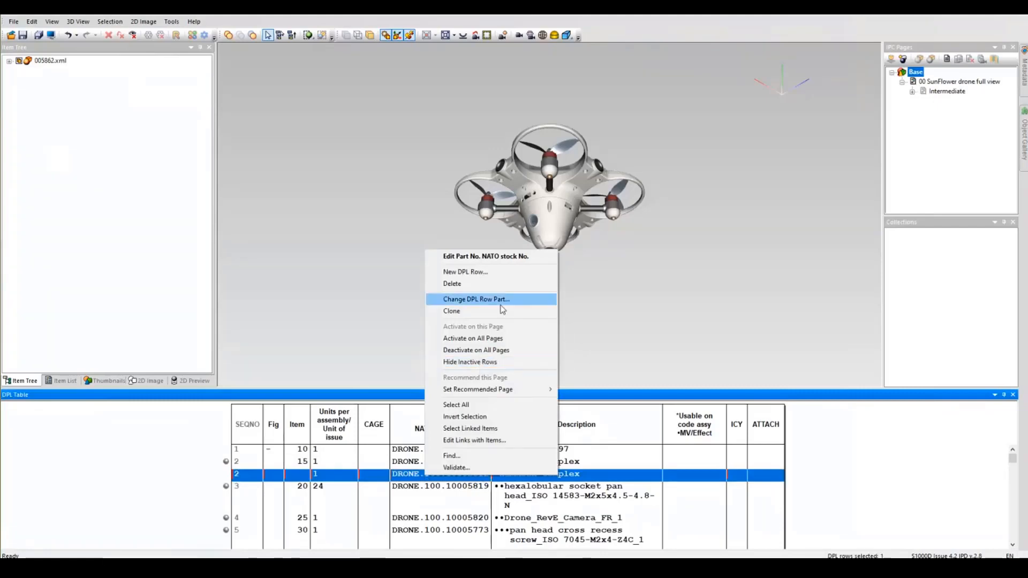
pyautogui.click(468, 311)
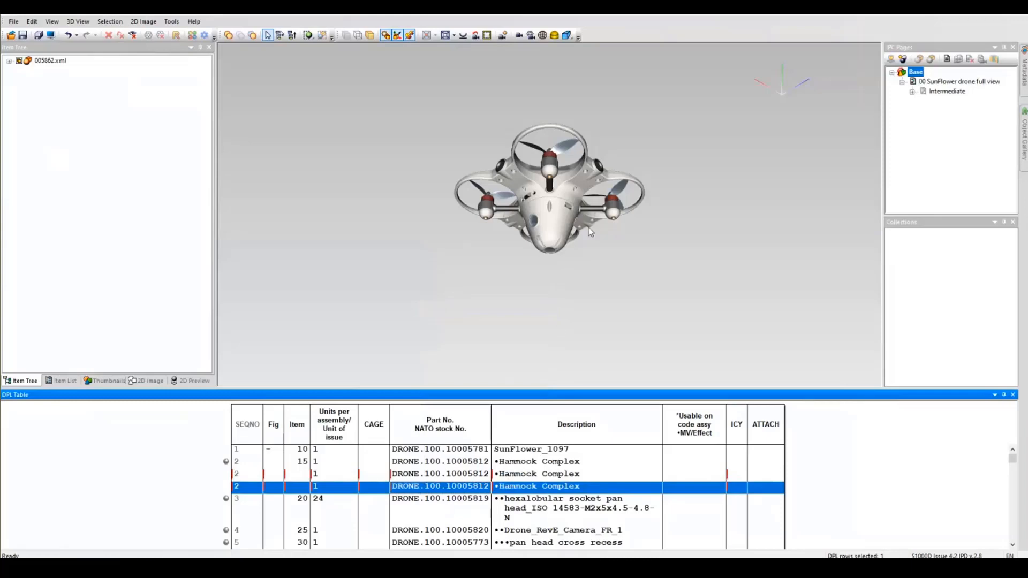
pyautogui.click(1024, 71)
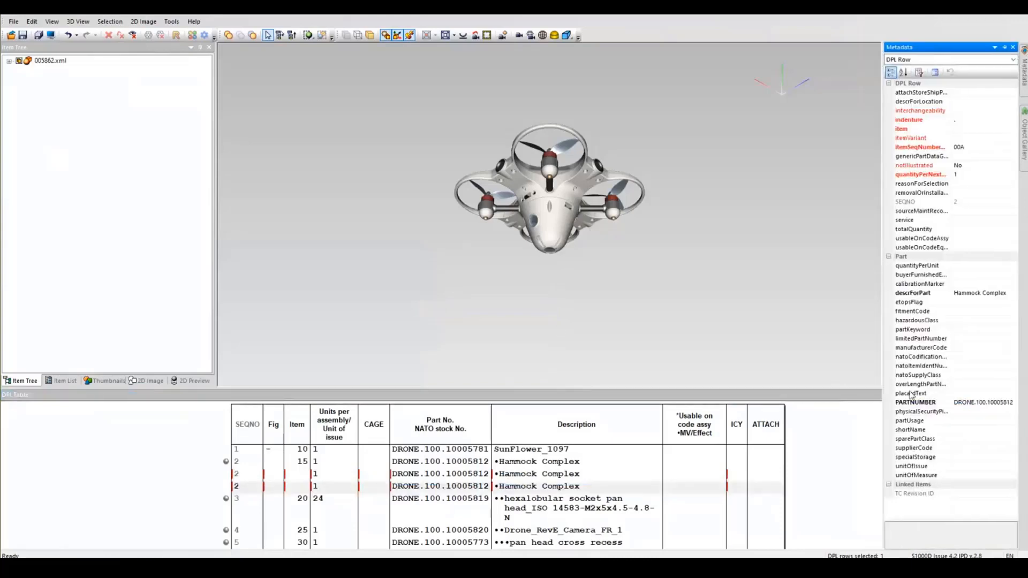
pyautogui.click(98, 466)
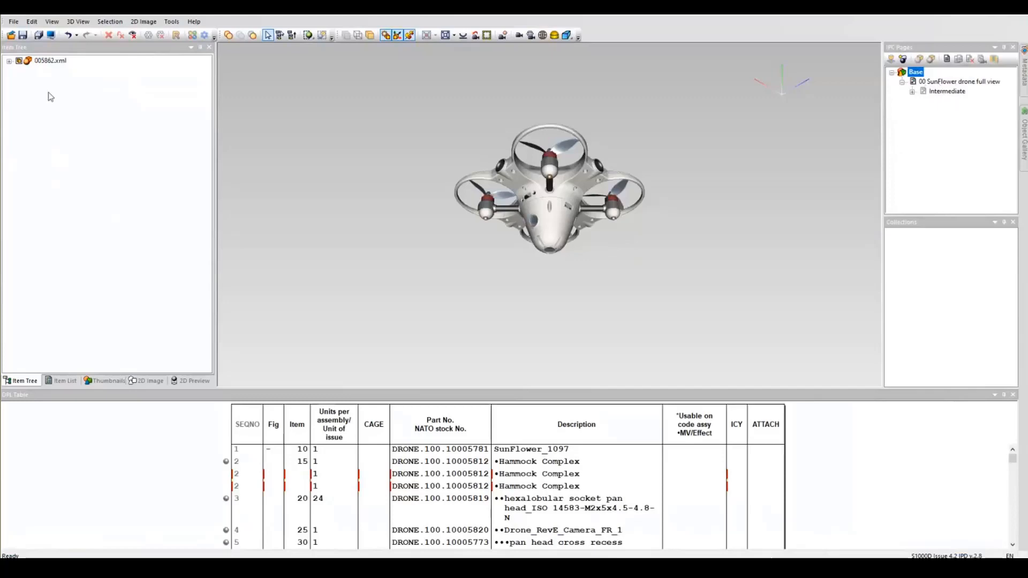
# Open the IPC page "01 SunFlower drone main disassembling" and review its attached illustration among the project's 2D images
pyautogui.click(912, 92)
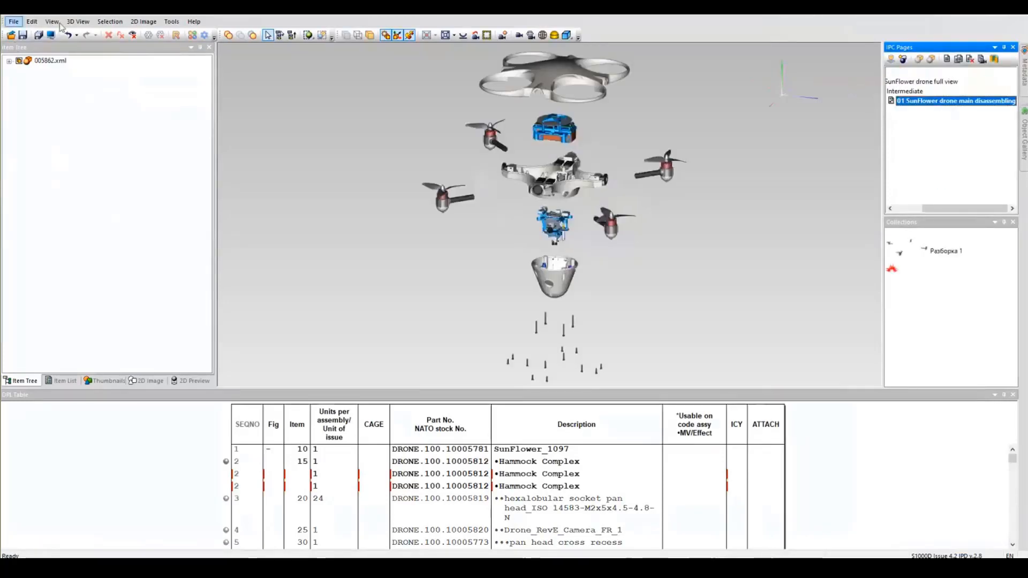
pyautogui.moveTo(956, 209)
pyautogui.mouseDown()
pyautogui.moveTo(924, 213)
pyautogui.moveTo(936, 212)
pyautogui.mouseUp()
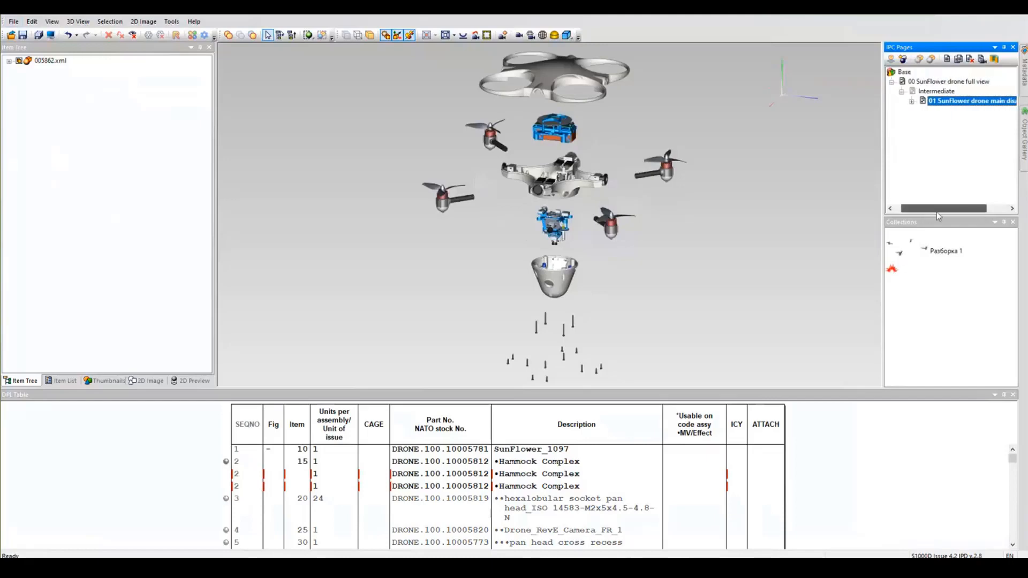
pyautogui.click(143, 22)
pyautogui.click(169, 76)
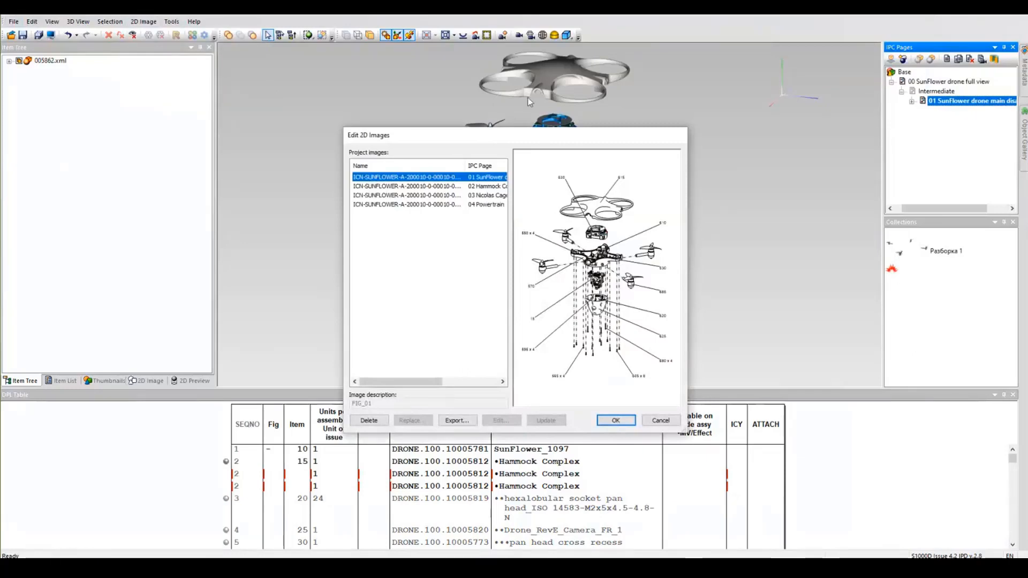
pyautogui.click(664, 421)
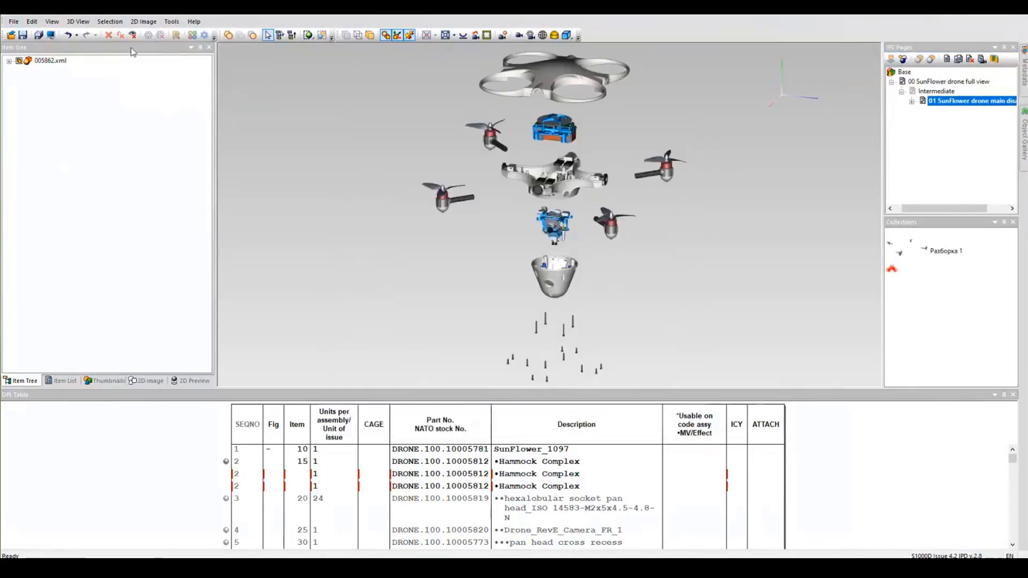
pyautogui.click(51, 61)
pyautogui.click(176, 36)
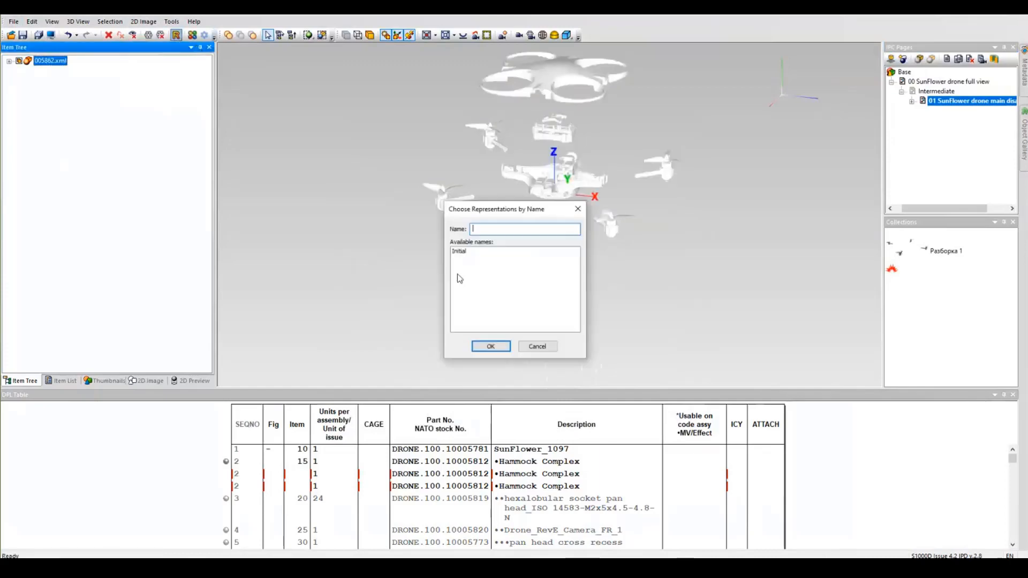
pyautogui.click(552, 348)
# Generate a new 2D preview of the exploded drone view and update the page's attached illustration with it
pyautogui.click(188, 381)
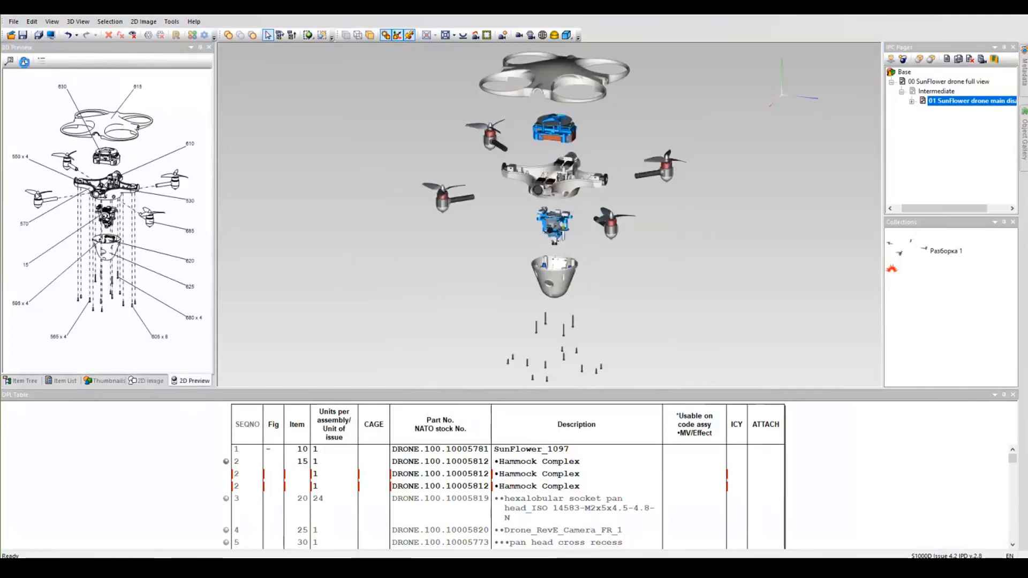
pyautogui.click(24, 62)
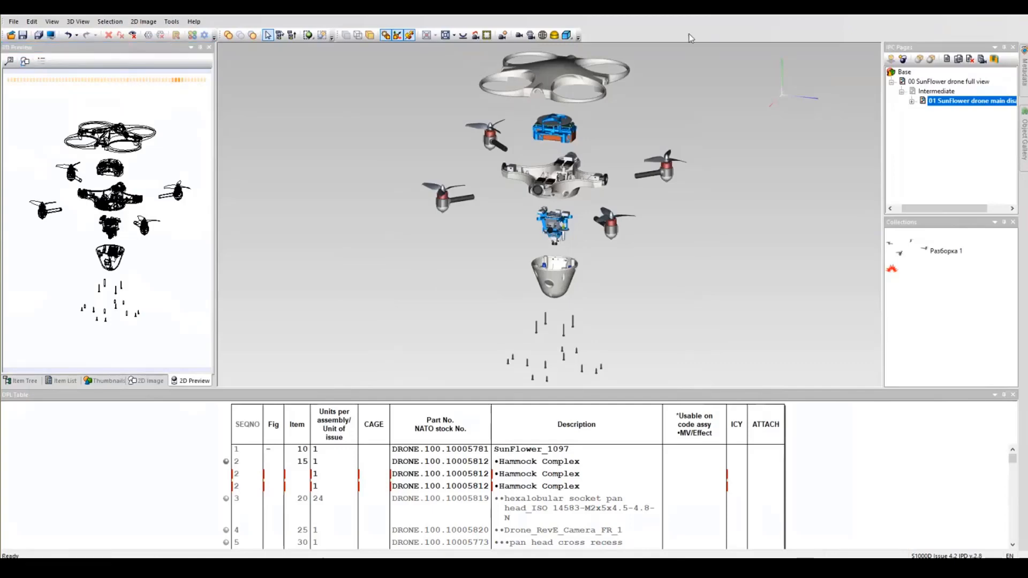
pyautogui.click(25, 62)
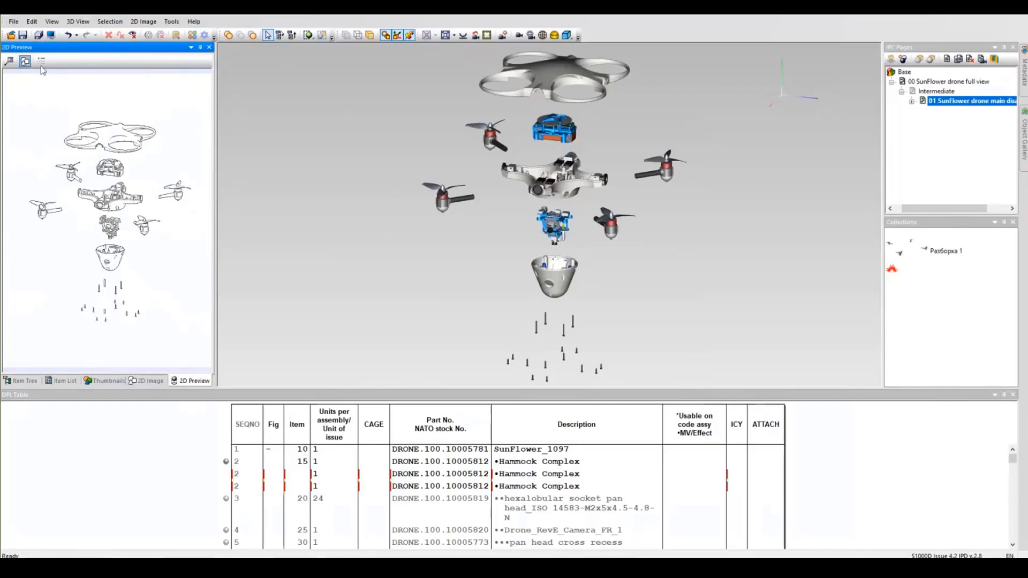
pyautogui.click(41, 65)
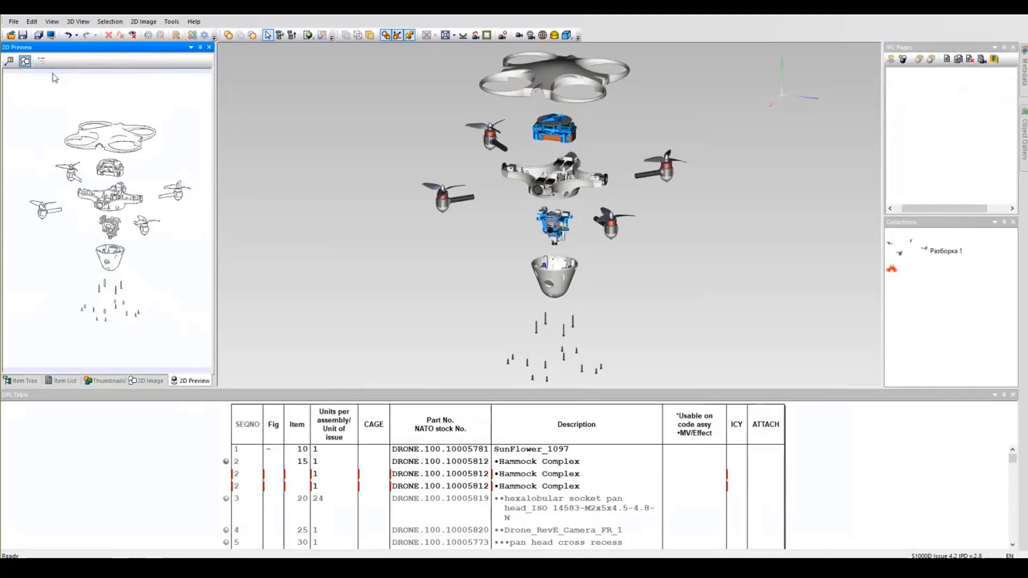
pyautogui.click(624, 419)
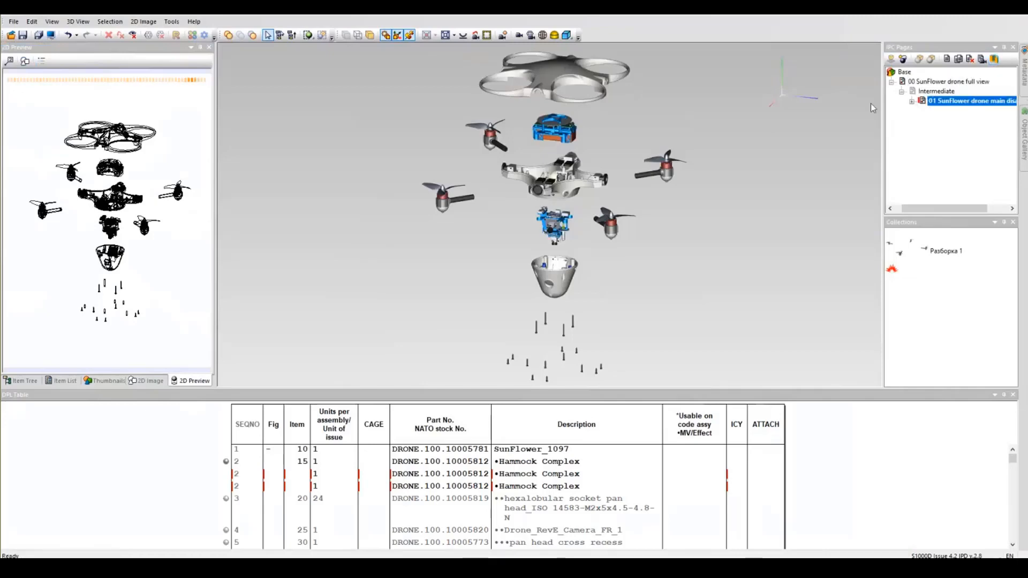
# Review the project's publish options and accept them
pyautogui.click(24, 381)
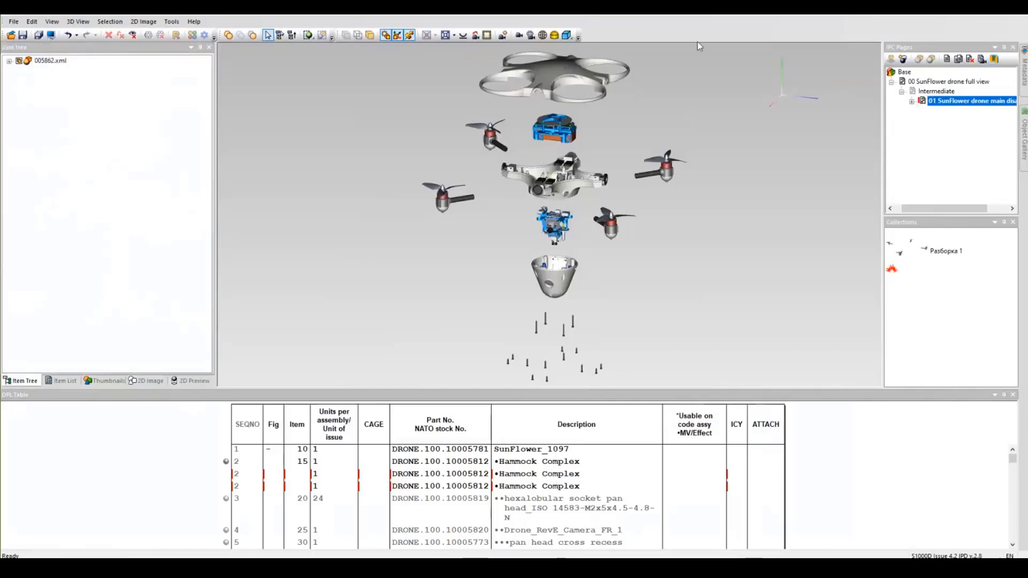
pyautogui.click(171, 21)
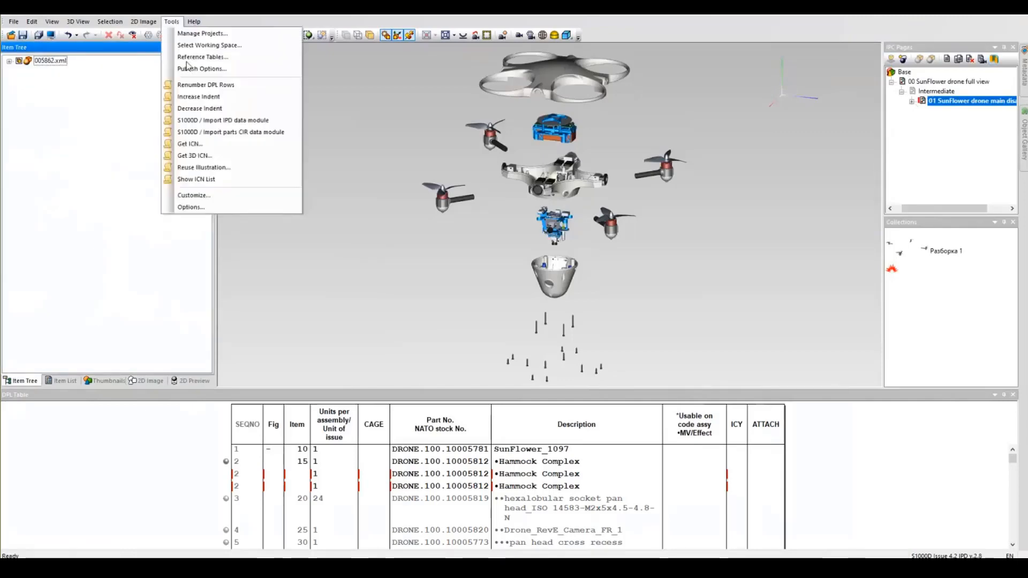
pyautogui.click(206, 68)
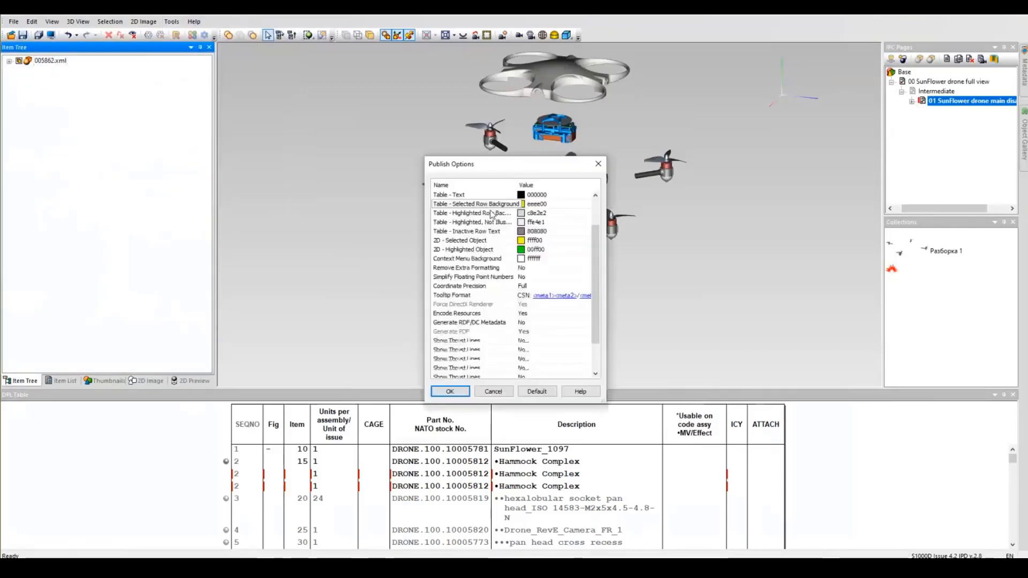
pyautogui.click(450, 392)
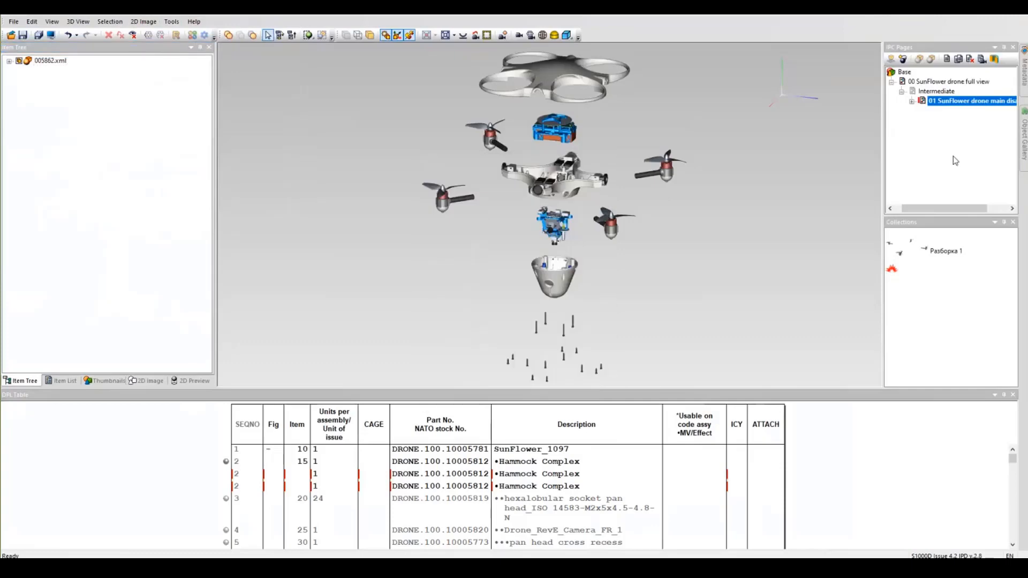
# Publish the catalog for preview without completing the mandatory DPL row metadata
pyautogui.click(932, 103)
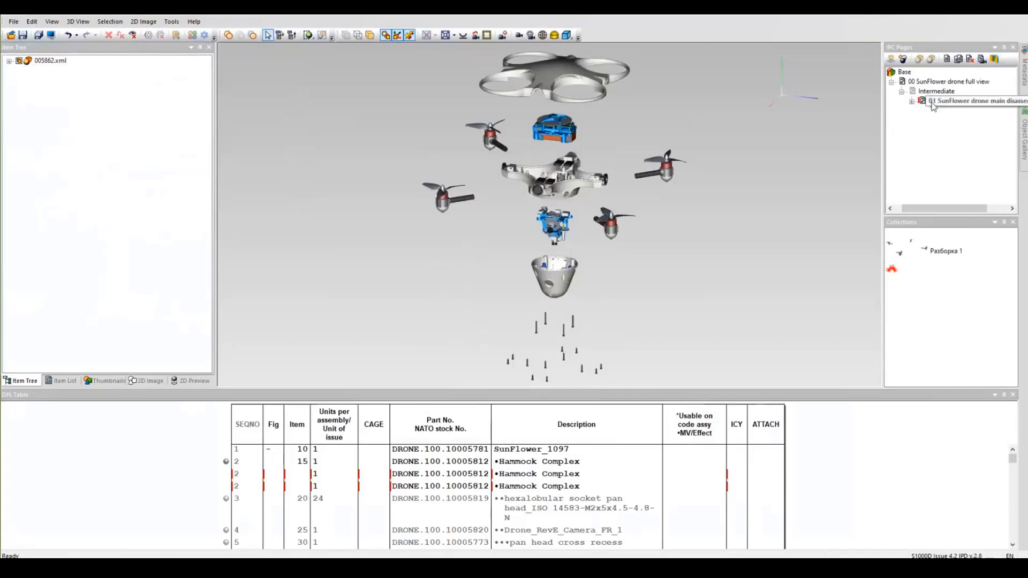
pyautogui.click(51, 35)
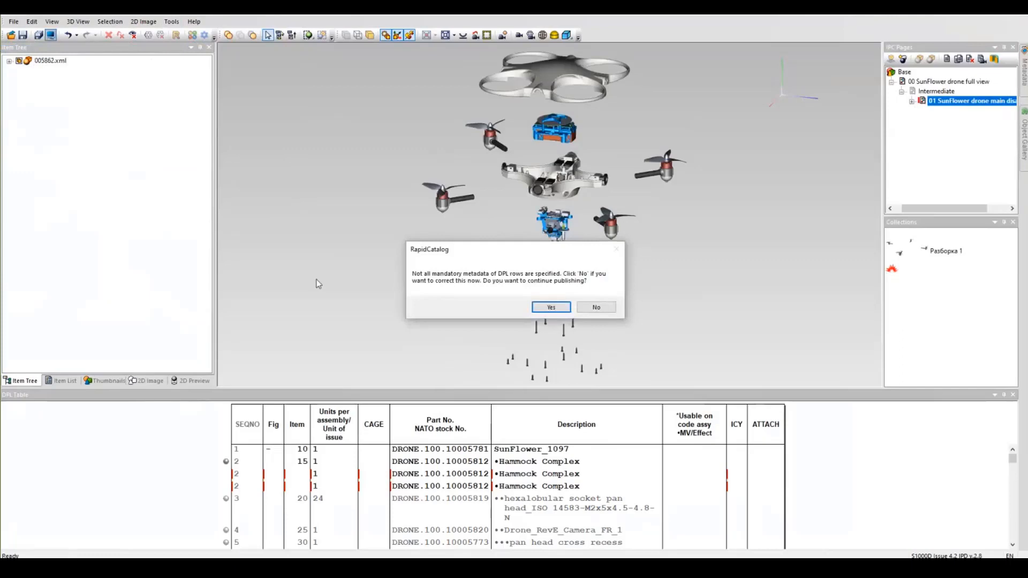
pyautogui.click(551, 307)
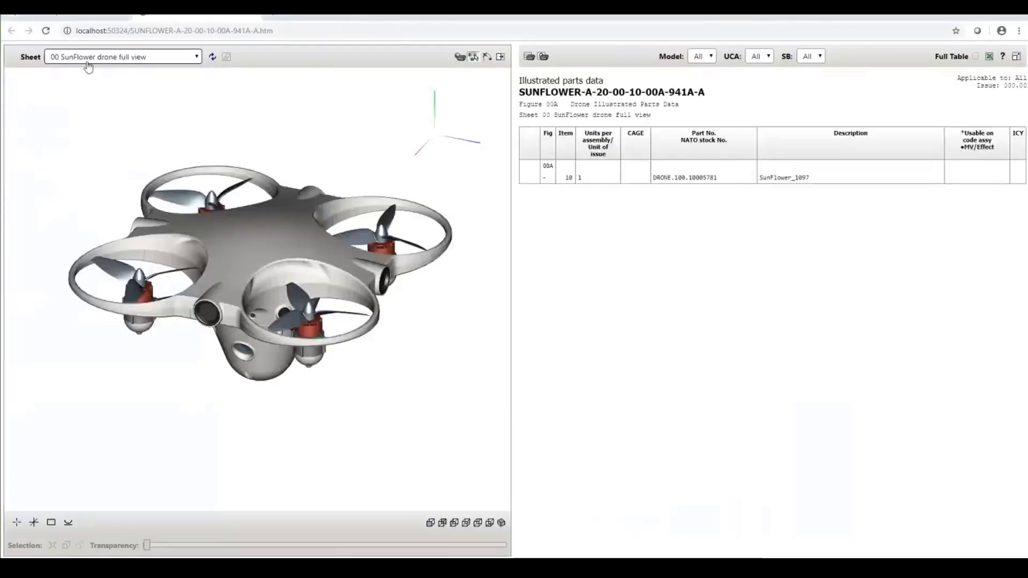
# View the sheet "01 SunFlower drone main disassembling" in the published catalog with its 2D illustration, and leave the preview
pyautogui.click(88, 63)
pyautogui.click(58, 83)
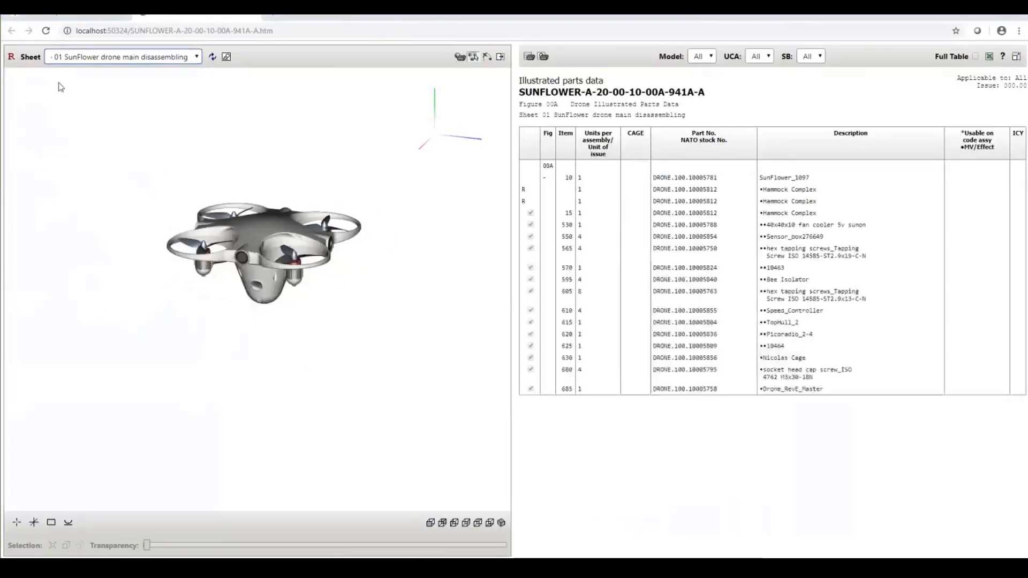
pyautogui.click(227, 56)
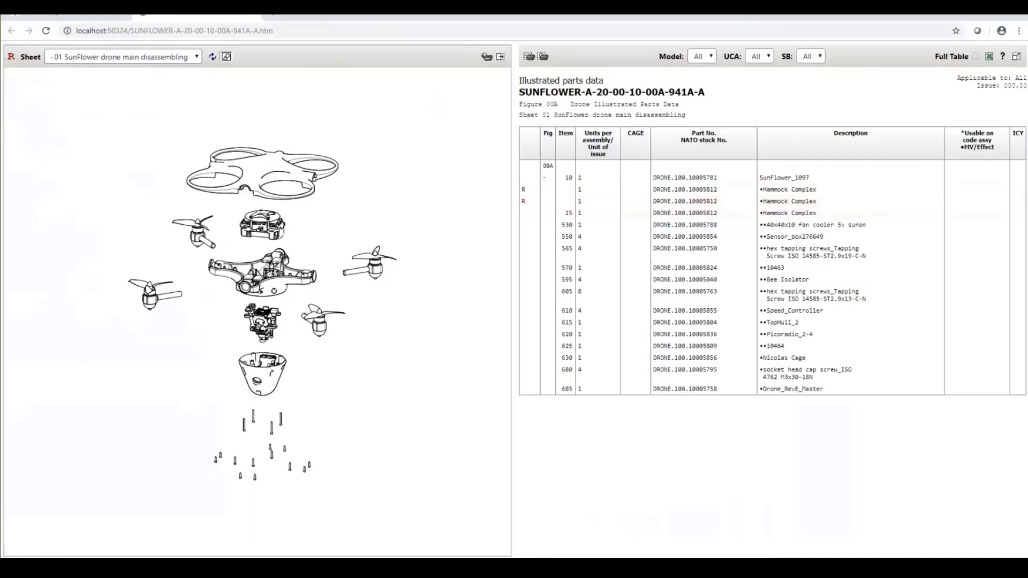
pyautogui.click(262, 17)
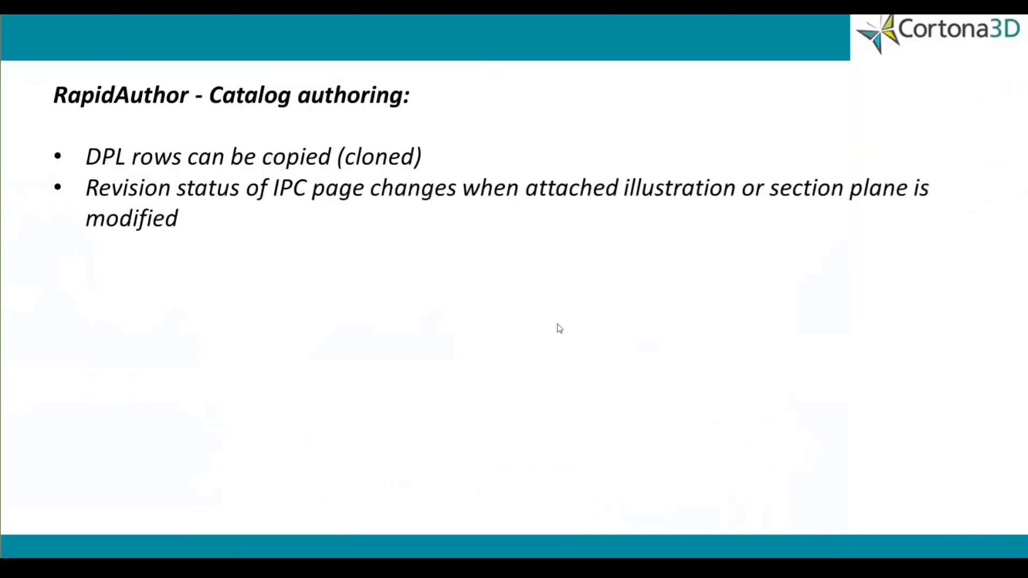
pyautogui.click(557, 329)
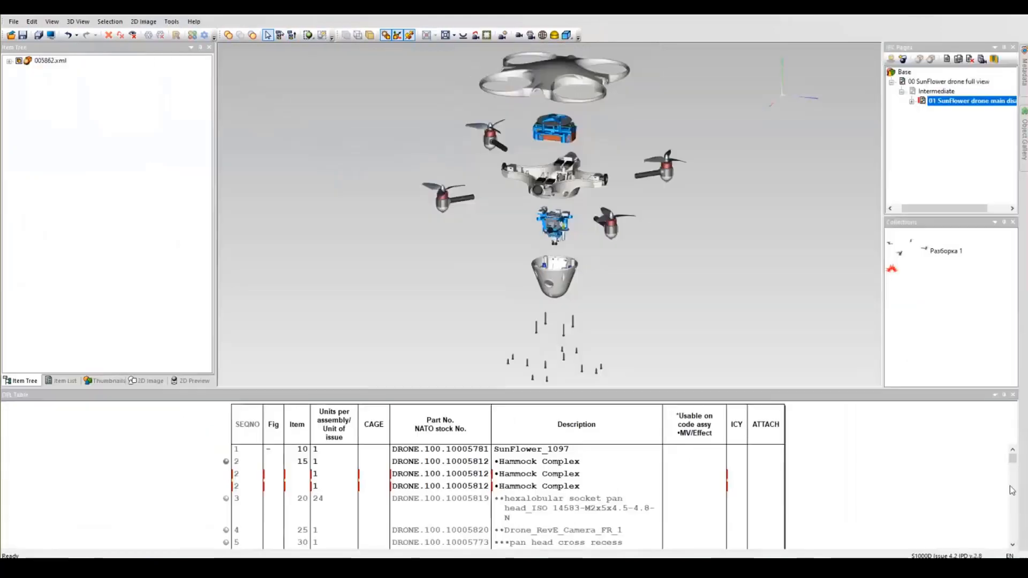
# Browse the part numbers offered for changing the part of the first cloned Hammock Complex row, and leave without applying one
pyautogui.click(852, 474)
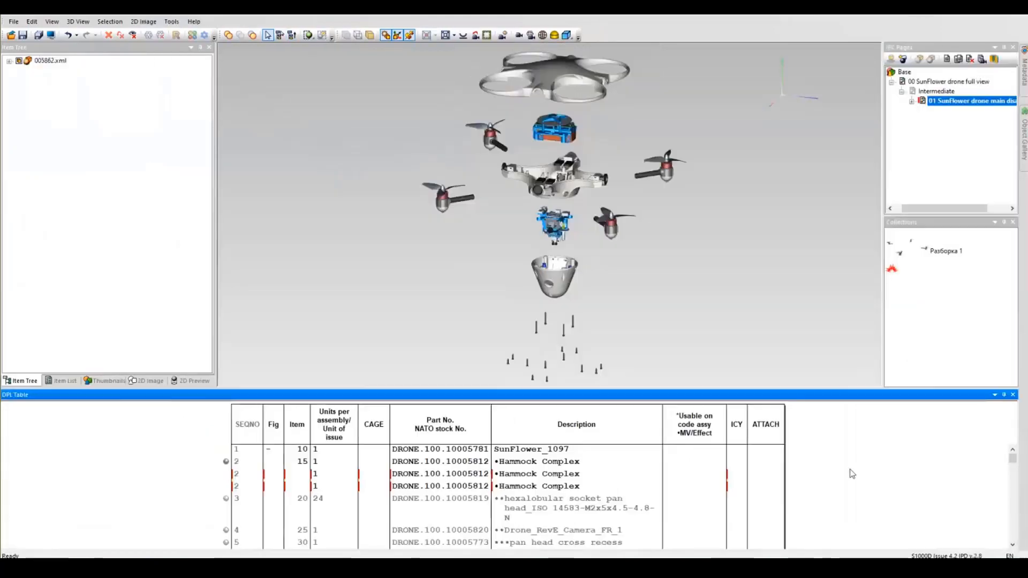
pyautogui.click(415, 477)
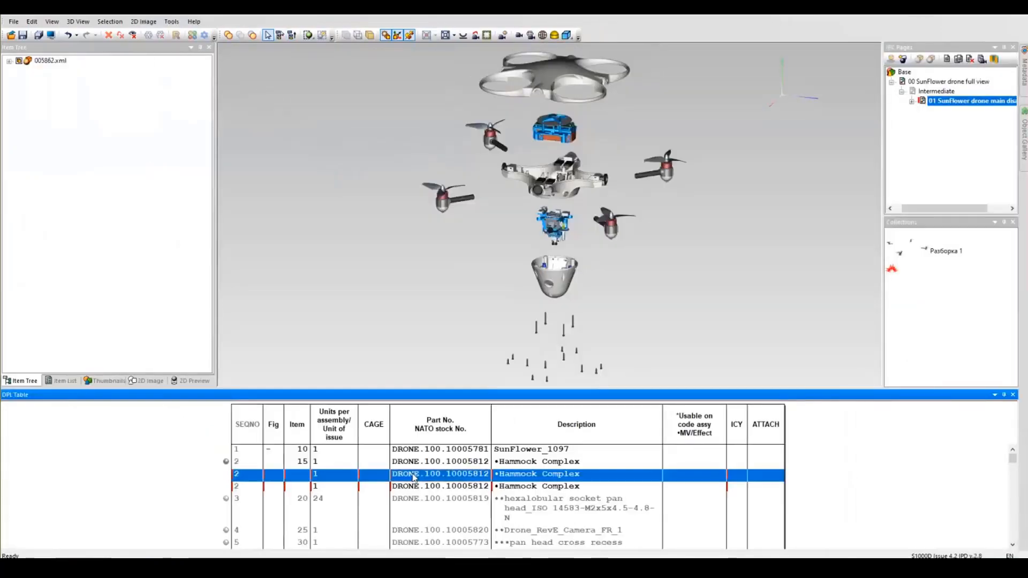
pyautogui.rightClick(413, 476)
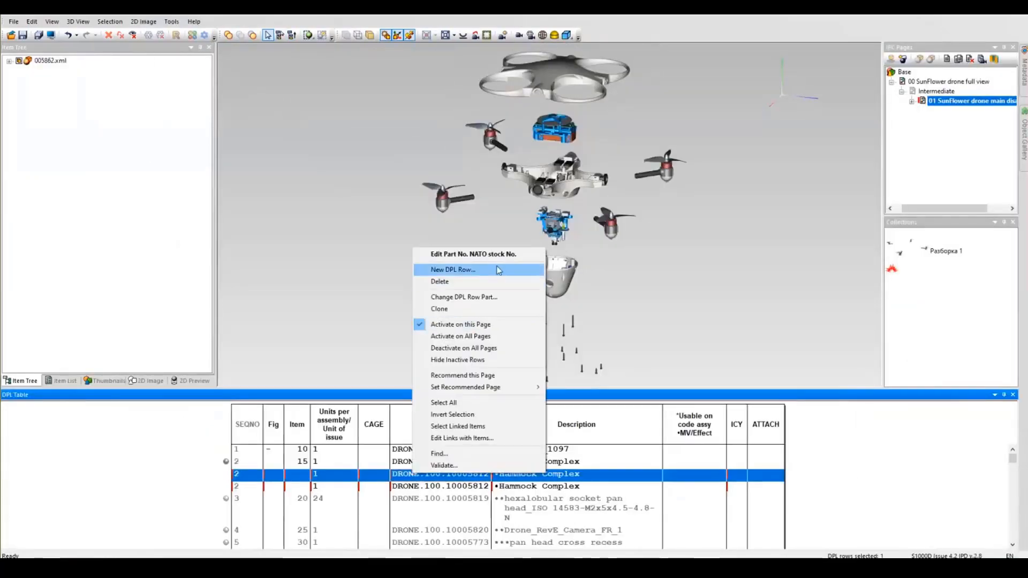
pyautogui.click(482, 299)
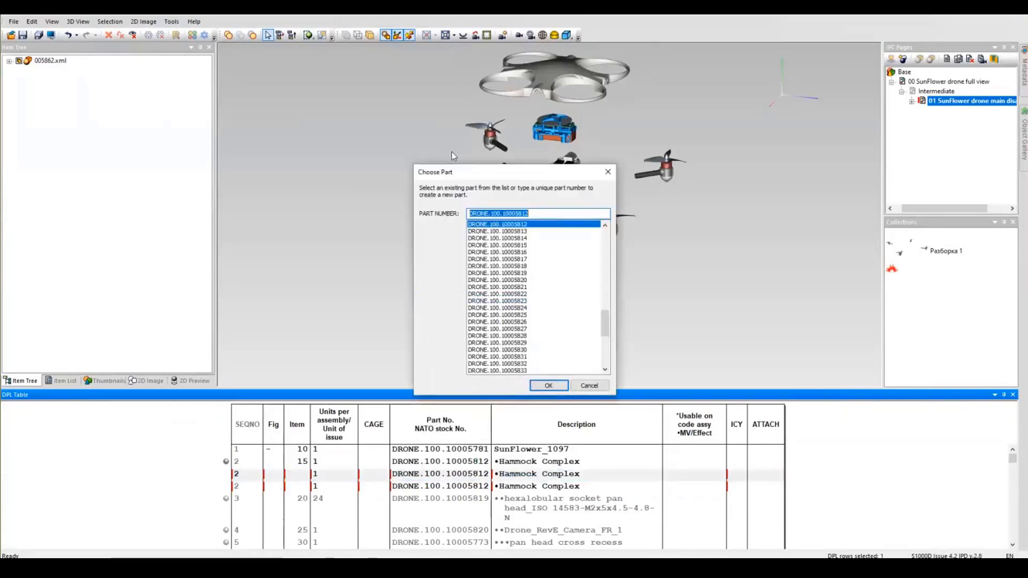
pyautogui.moveTo(485, 172); pyautogui.dragTo(344, 116)
pyautogui.click(355, 196)
pyautogui.click(356, 245)
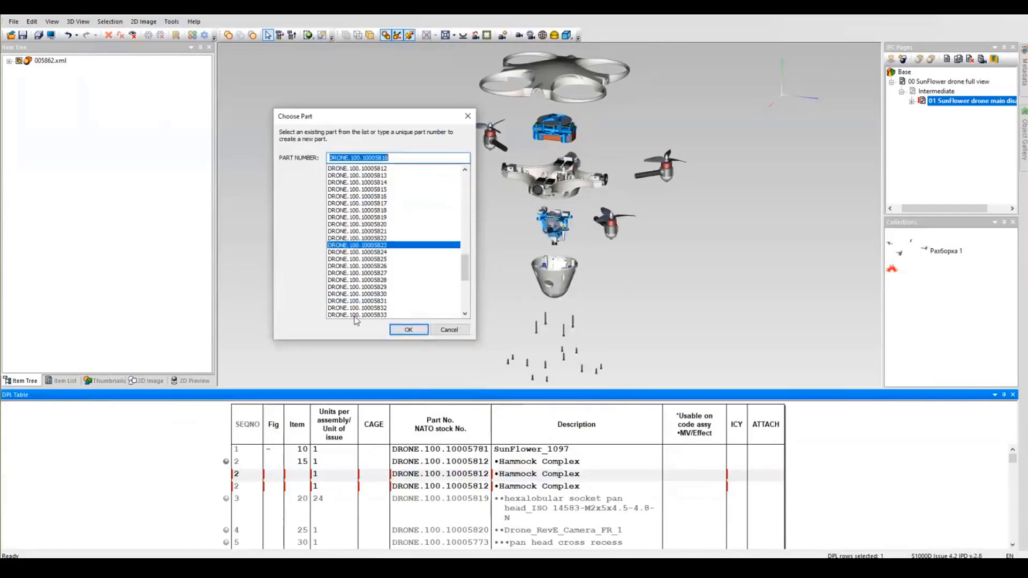
pyautogui.scroll(-2, 356, 316)
pyautogui.scroll(7, 401, 285)
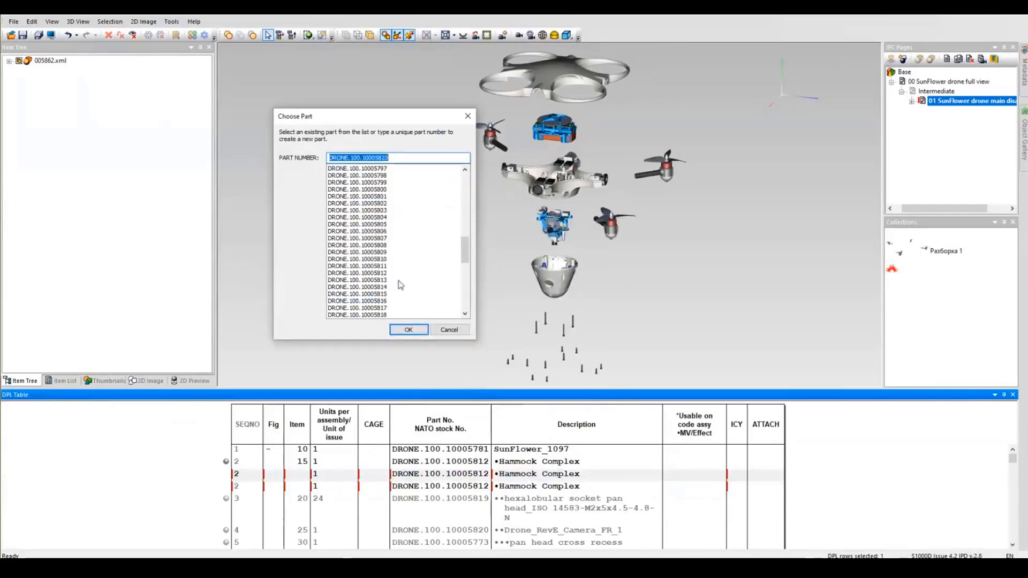
pyautogui.scroll(-3, 402, 283)
pyautogui.click(449, 330)
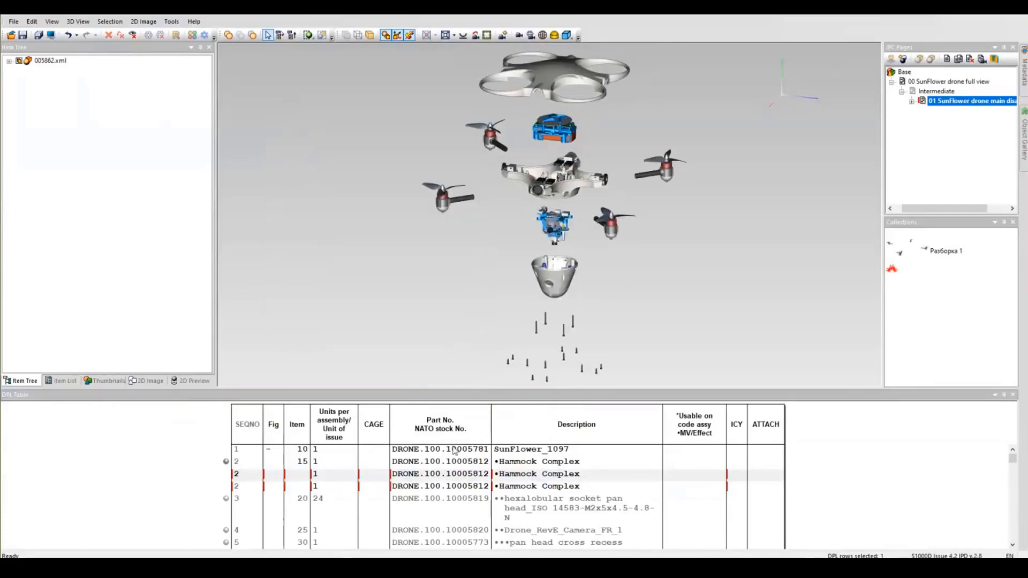
# Check the part number entry of the first cloned Hammock Complex row in edit mode, and compare both cloned rows
pyautogui.click(416, 476)
pyautogui.doubleClick(413, 476)
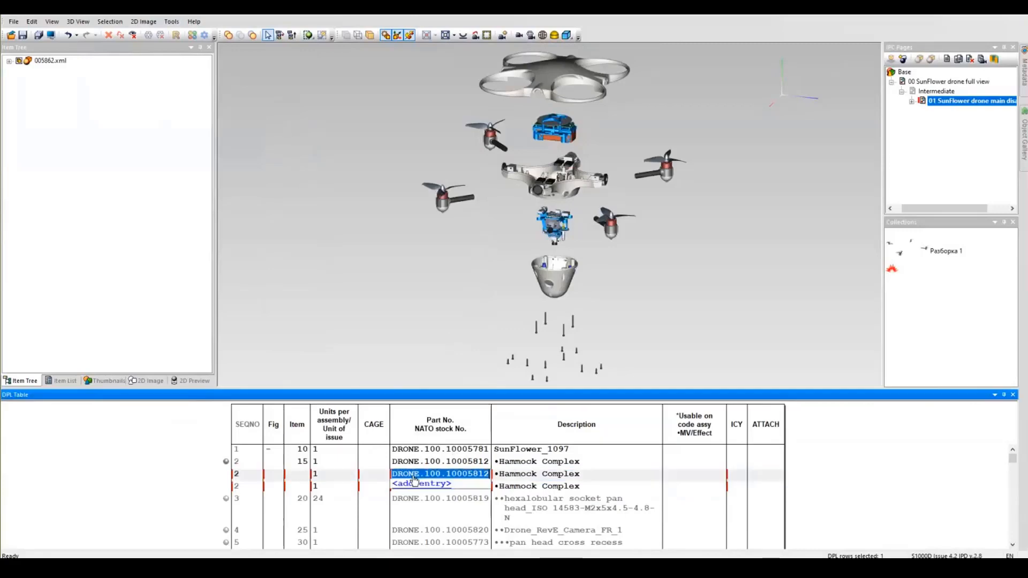
pyautogui.click(109, 427)
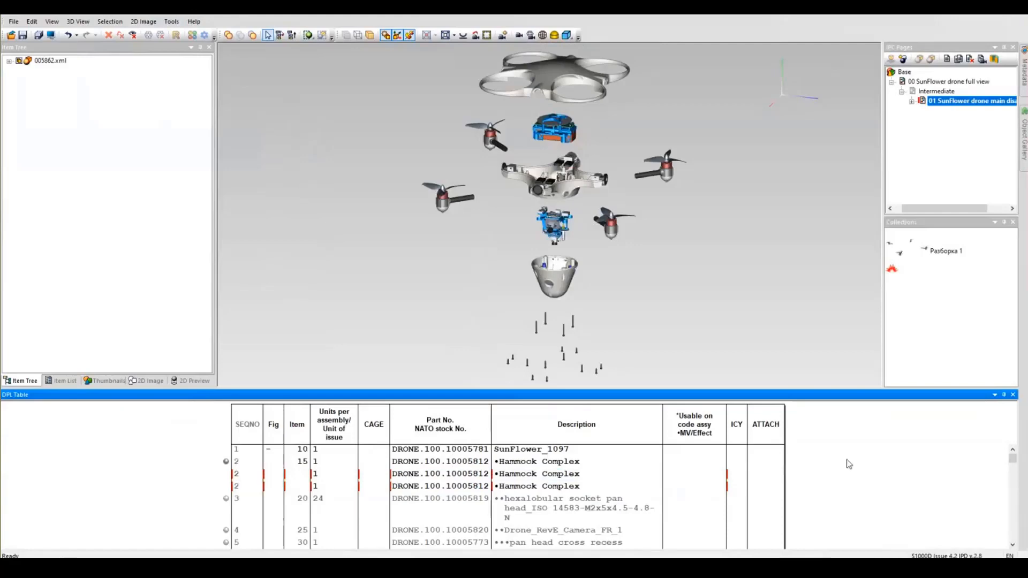
pyautogui.click(426, 487)
pyautogui.click(446, 474)
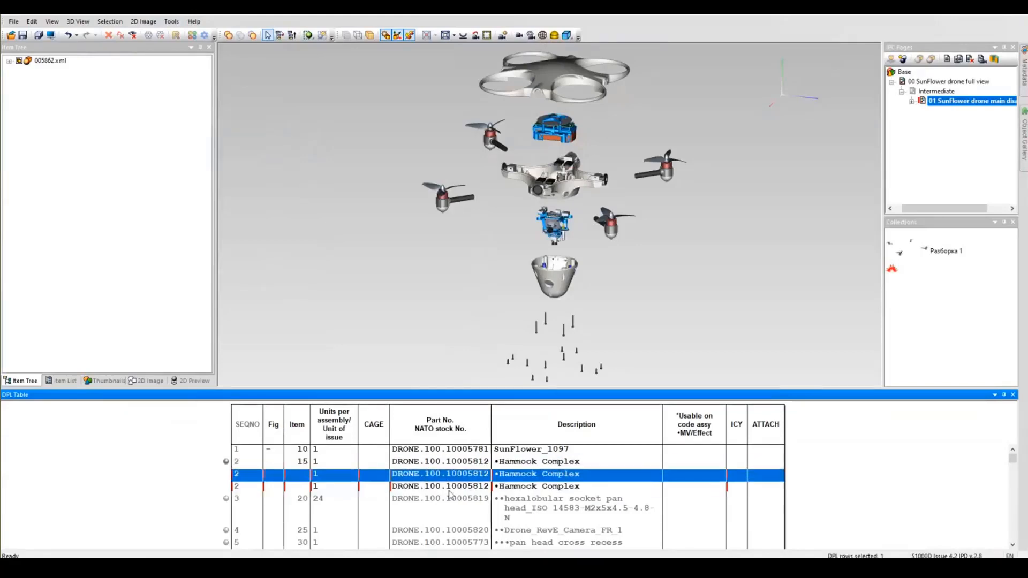
pyautogui.click(437, 488)
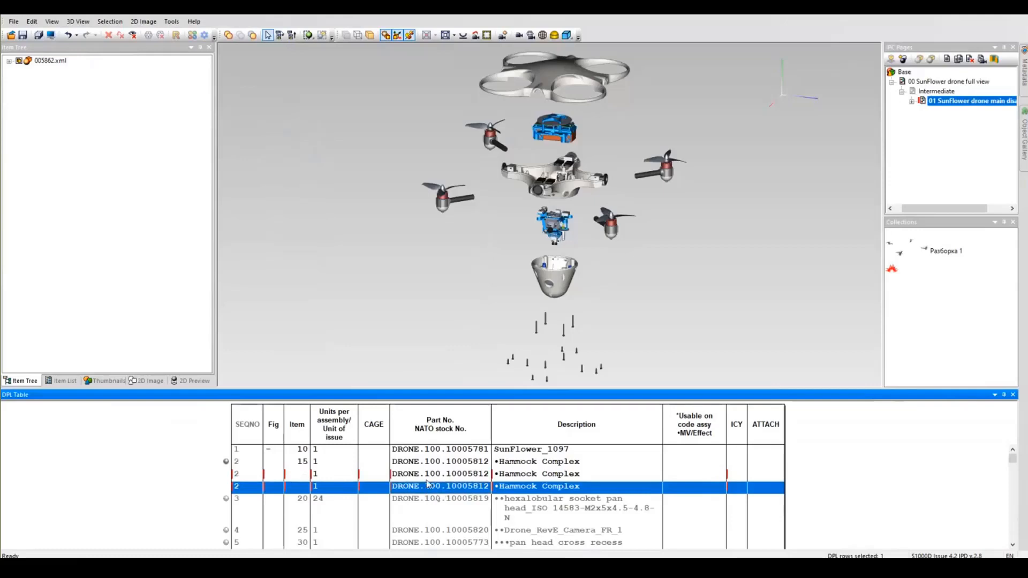
# Set the description of the last cloned Hammock Complex row to ZZZZZ in the DPL table
pyautogui.click(465, 489)
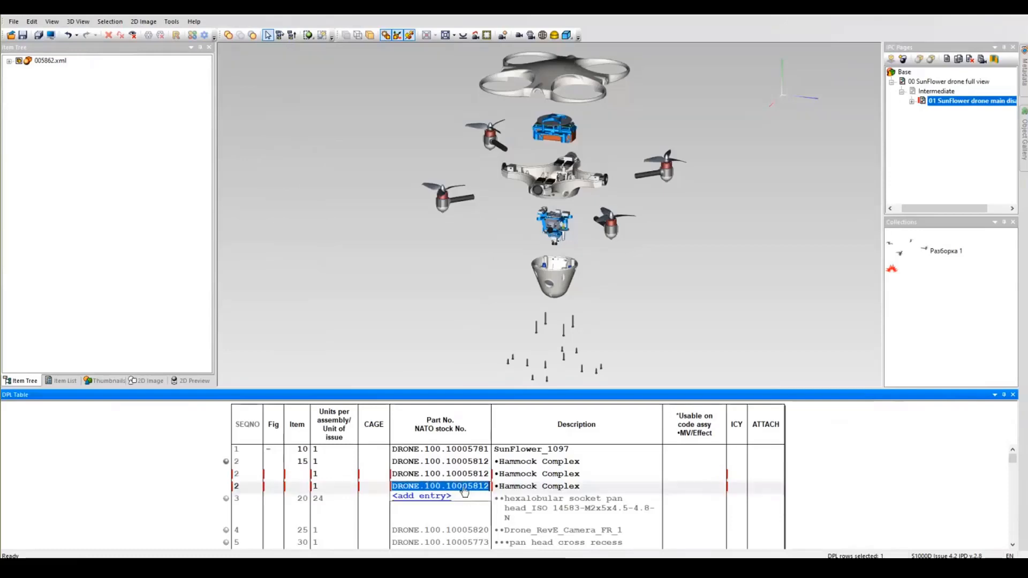
pyautogui.click(565, 488)
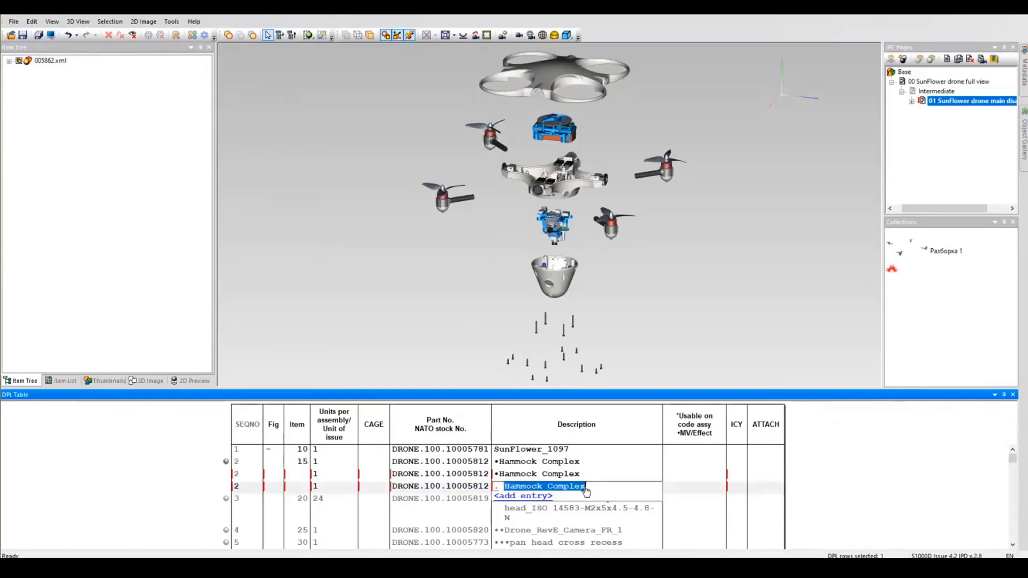
pyautogui.write('zzzzz')
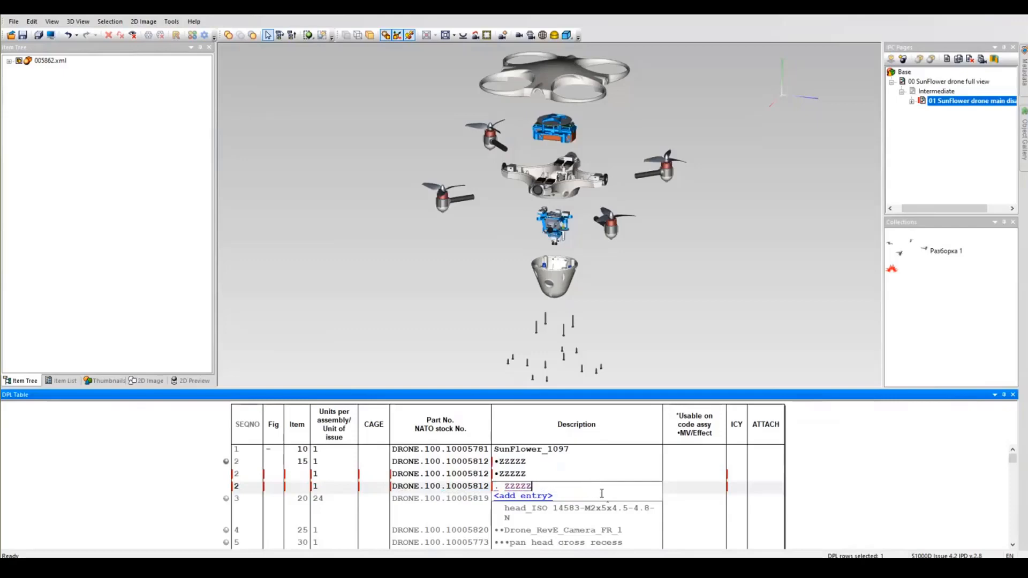
pyautogui.click(891, 489)
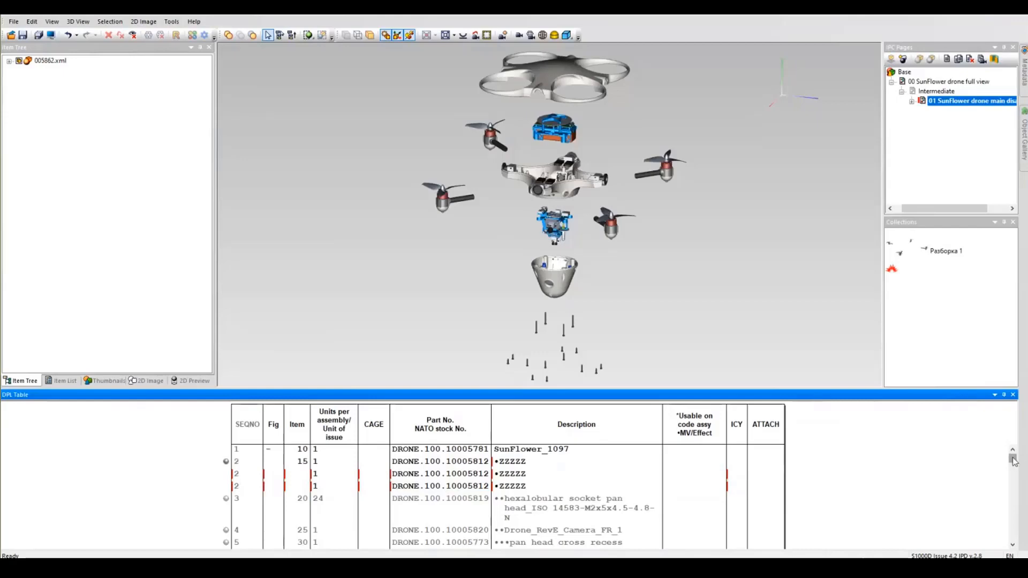
pyautogui.moveTo(1015, 461); pyautogui.dragTo(1015, 536)
pyautogui.scroll(1, 534, 484)
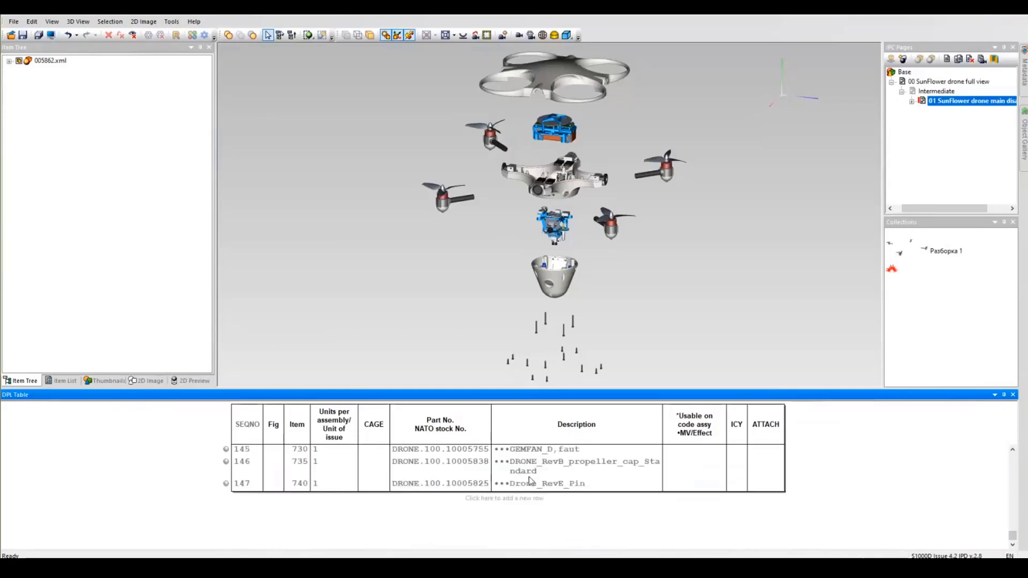
pyautogui.click(504, 499)
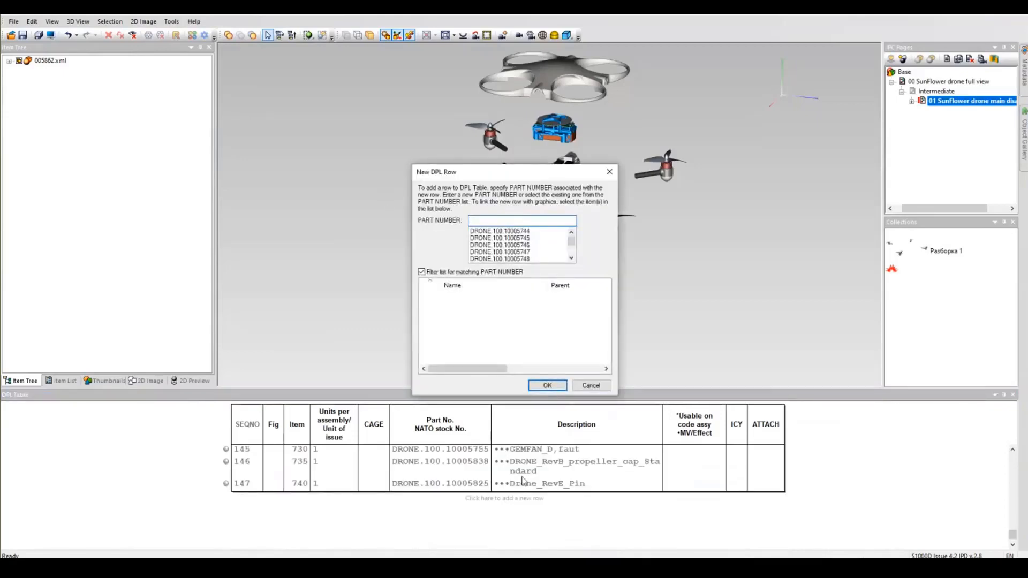
pyautogui.click(577, 388)
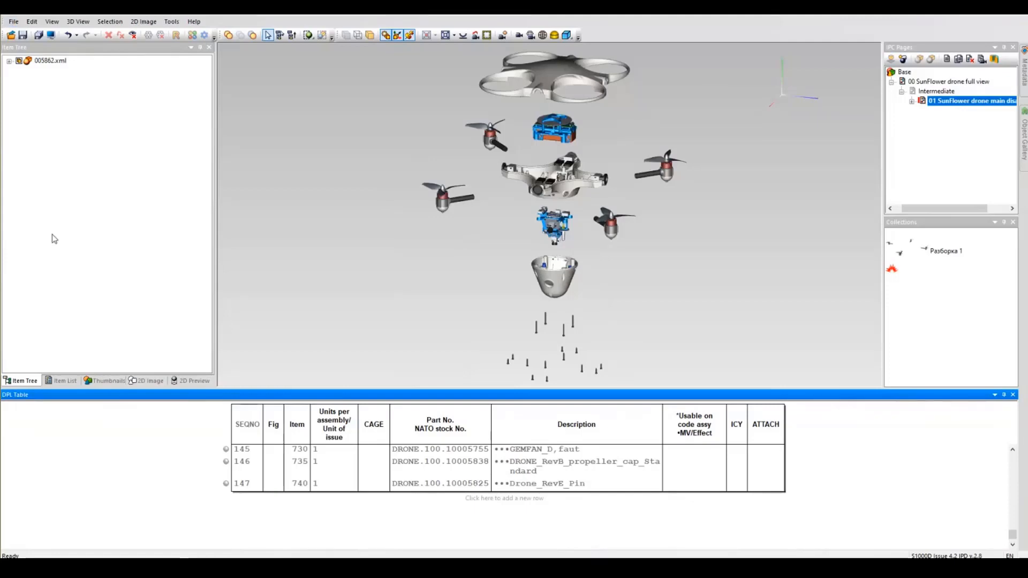
pyautogui.click(504, 499)
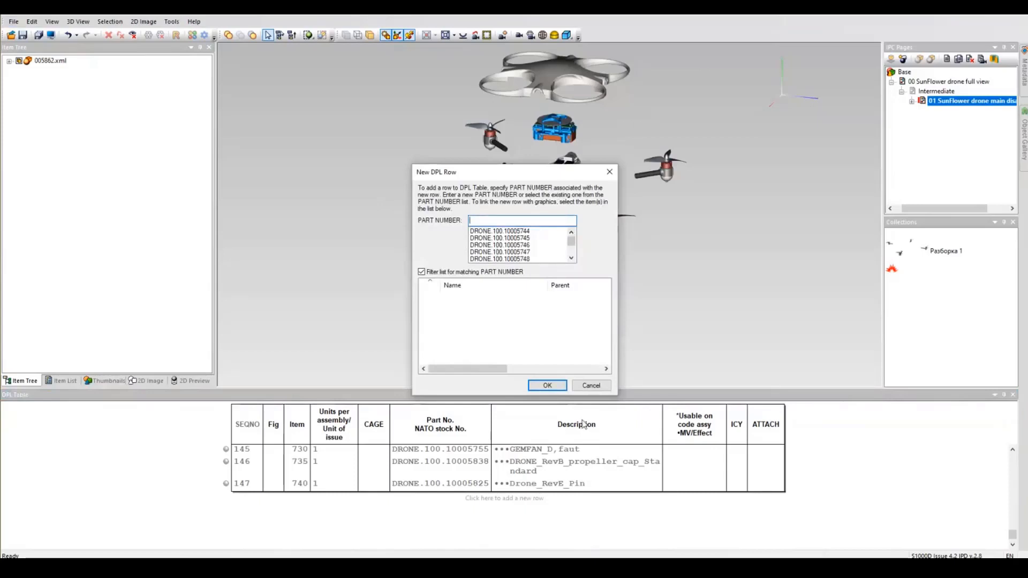
pyautogui.click(595, 386)
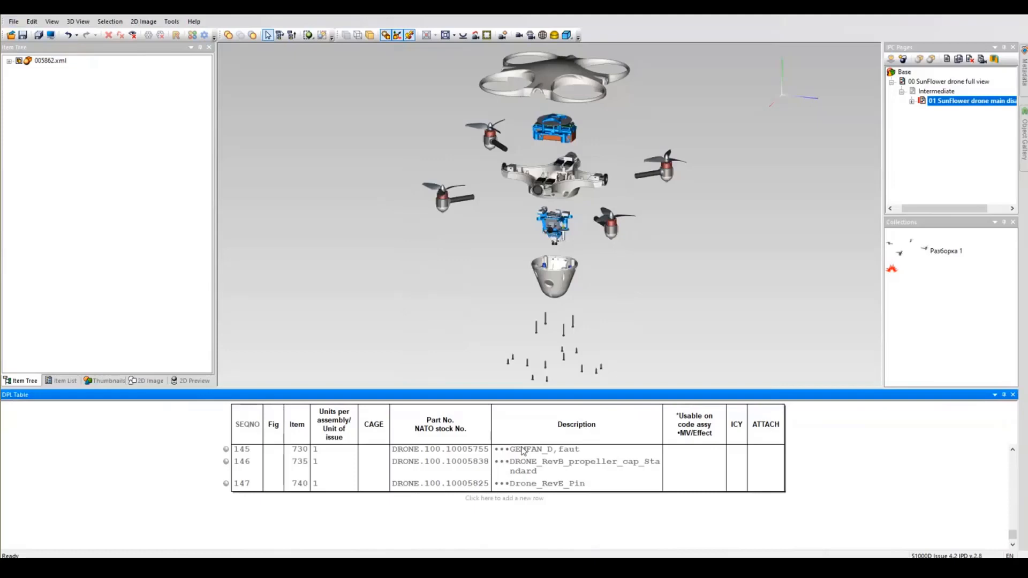
# Discard the current project's changes and create a new Generic IPC project in the Demonstration working space
pyautogui.click(13, 22)
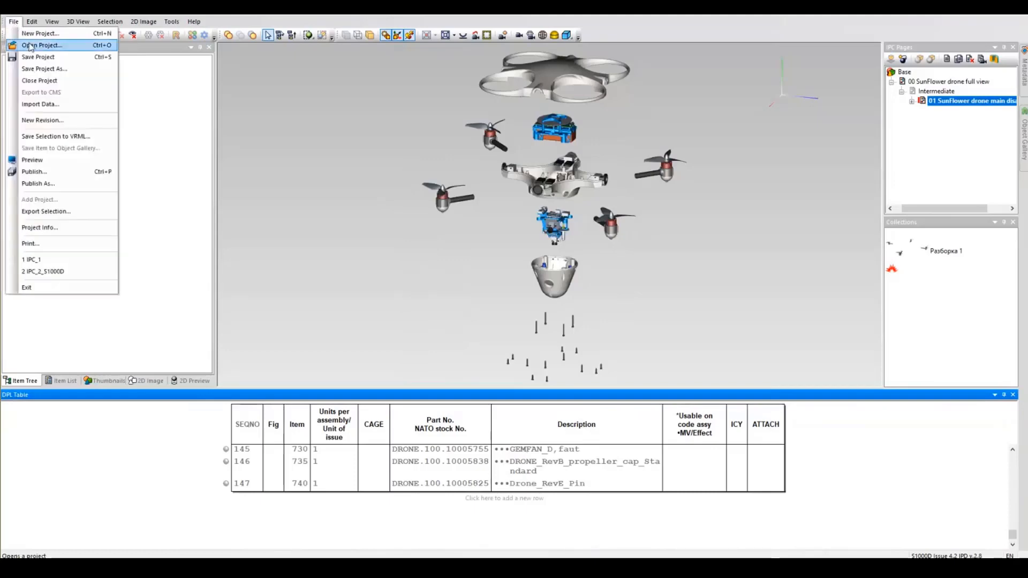
pyautogui.click(63, 35)
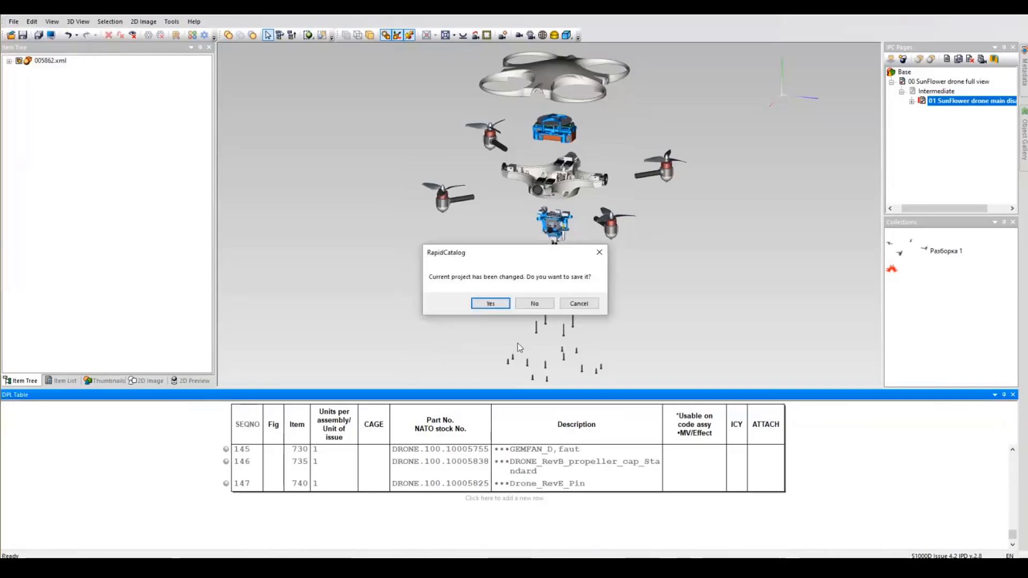
pyautogui.click(534, 303)
pyautogui.click(384, 300)
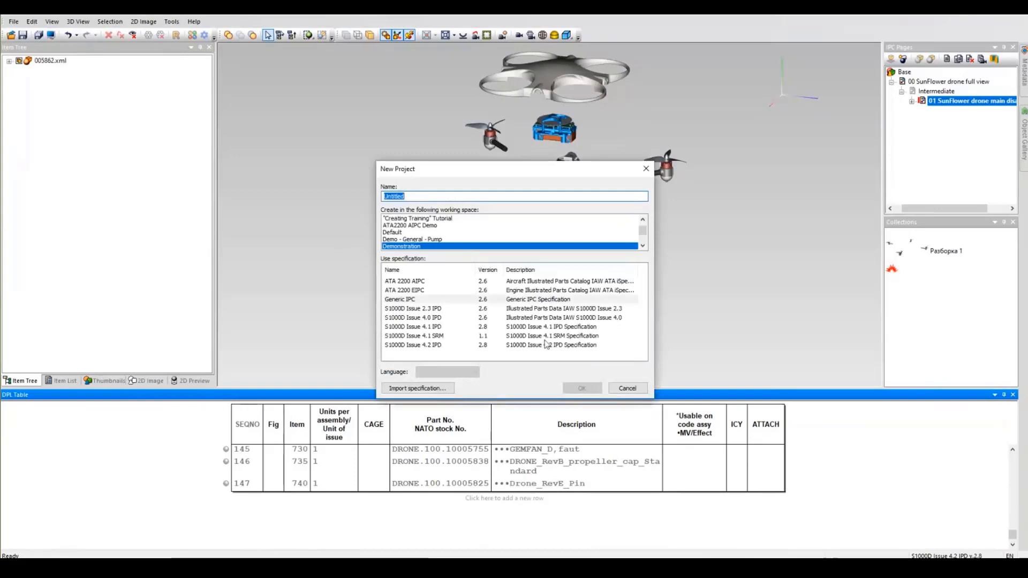
pyautogui.click(582, 388)
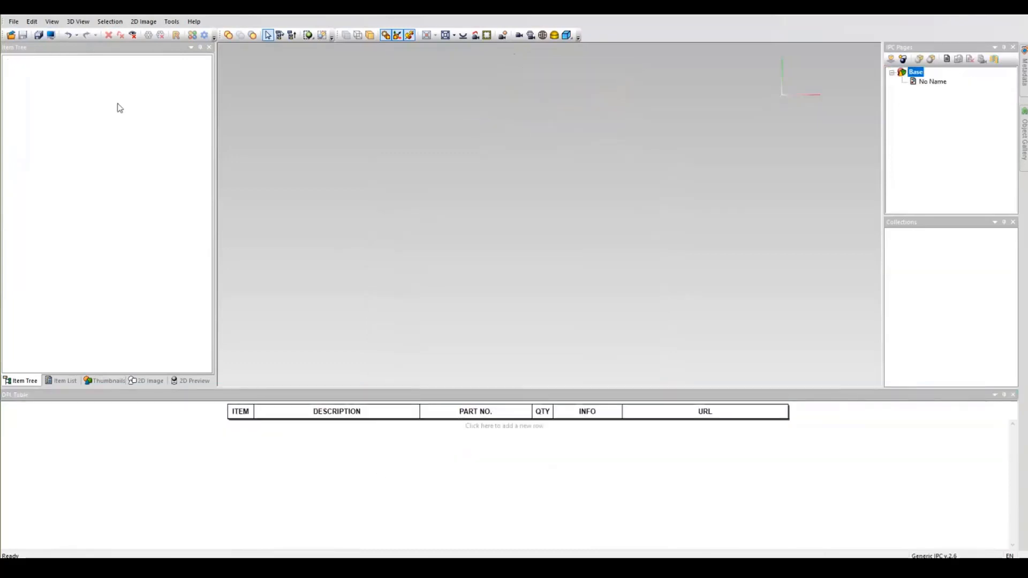
# Open the project "Pump IPC - Complete" from the "Demo - General - Pump" working space
pyautogui.click(15, 22)
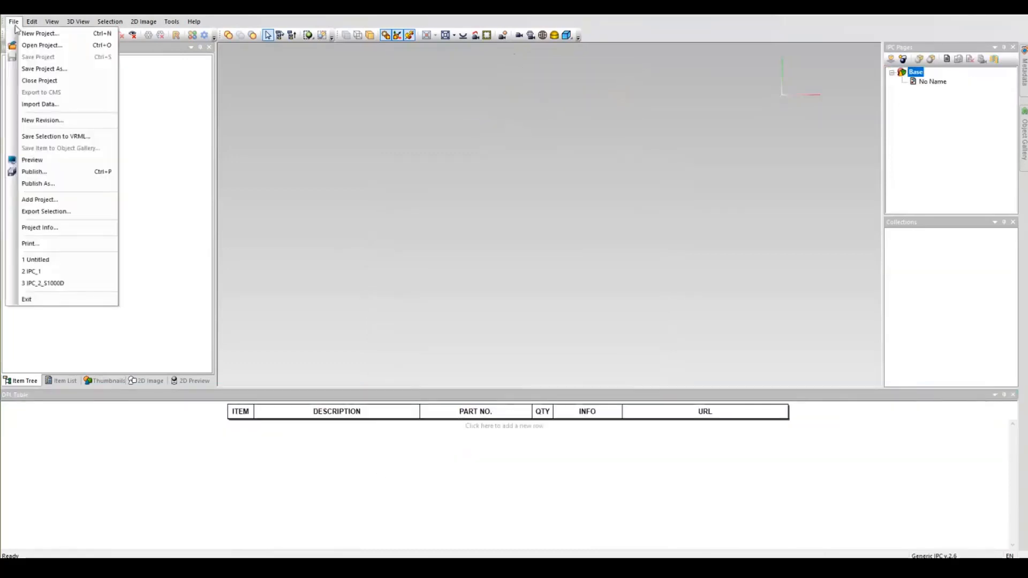
pyautogui.click(38, 45)
pyautogui.click(375, 220)
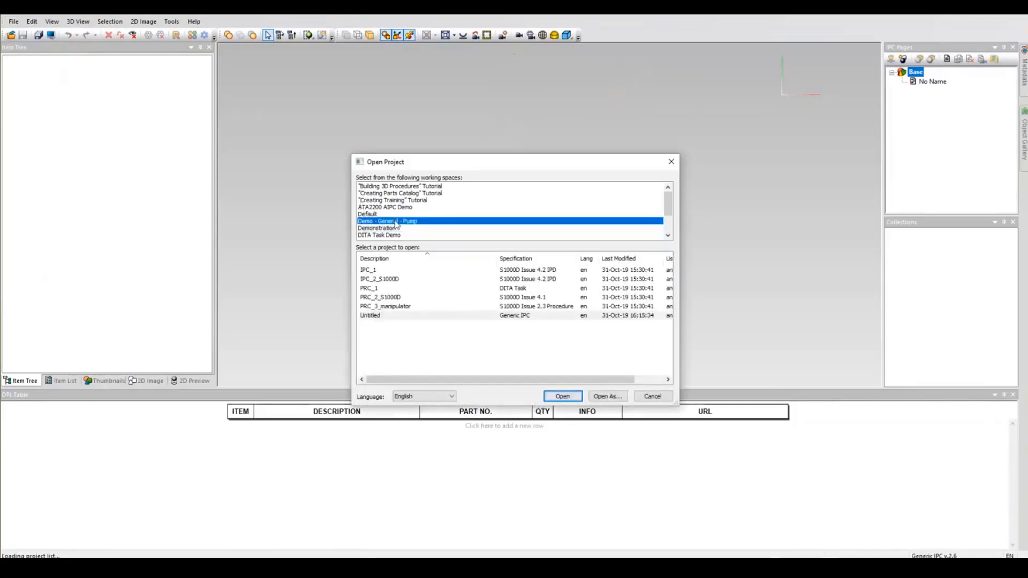
pyautogui.click(514, 279)
pyautogui.click(514, 270)
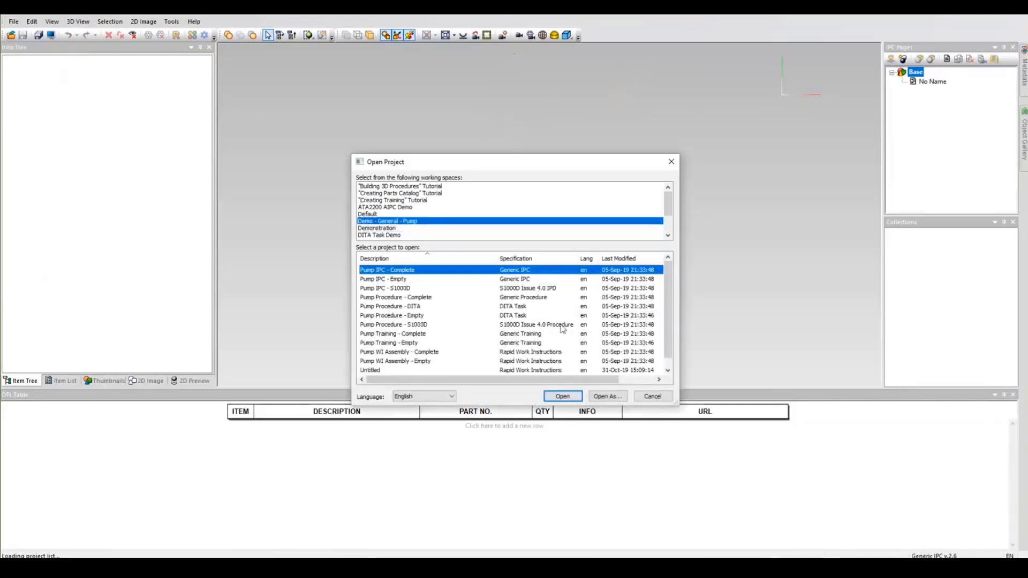
pyautogui.click(561, 397)
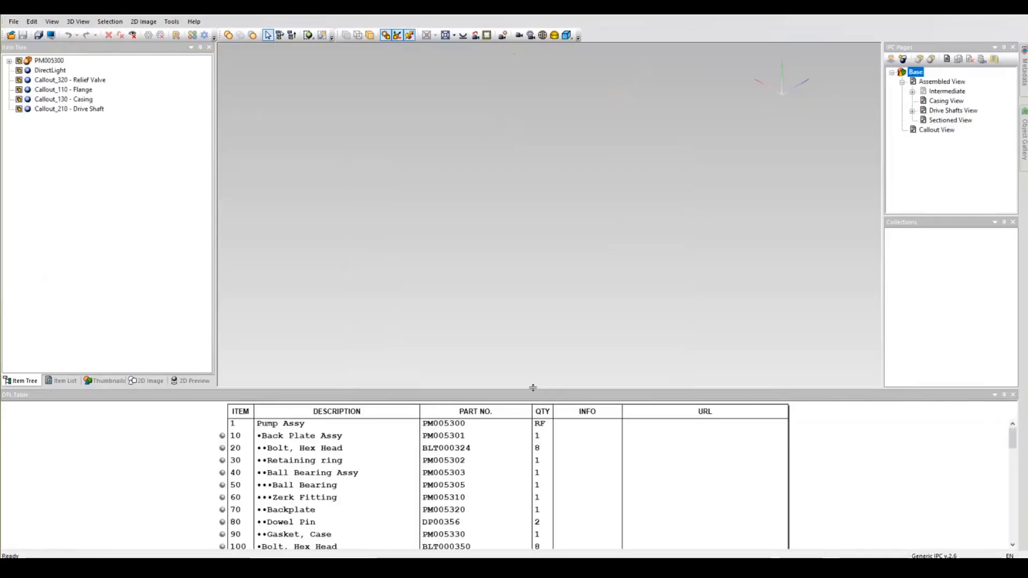
# Add a new row at the end of the DPL table without specifying a part number
pyautogui.scroll(-15, 630, 485)
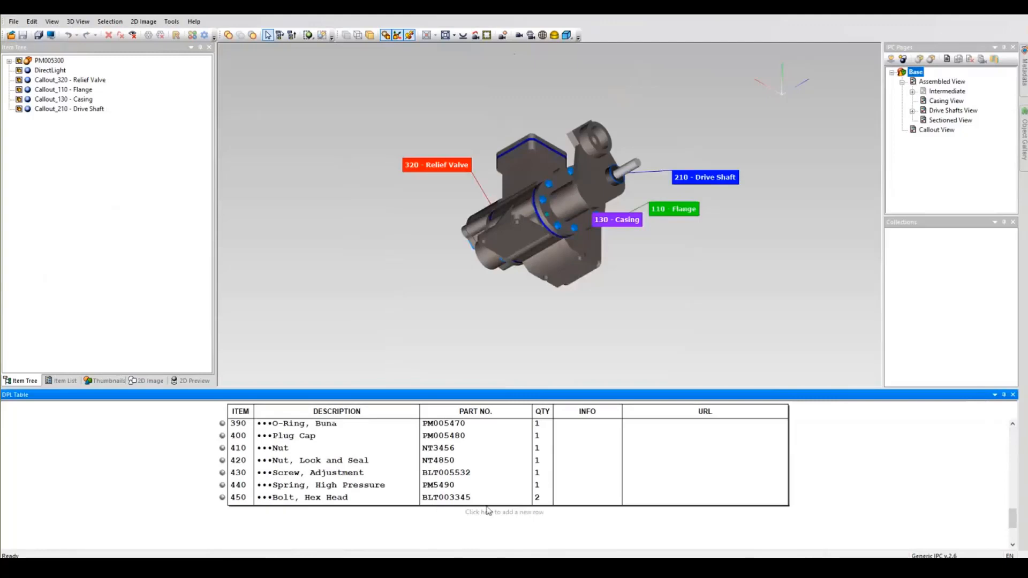
pyautogui.click(488, 515)
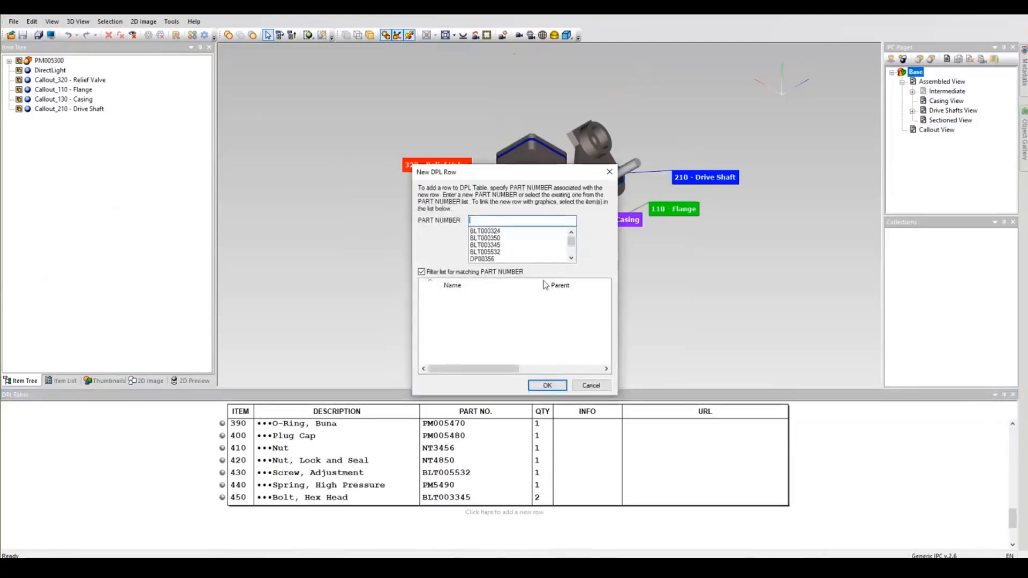
pyautogui.click(533, 384)
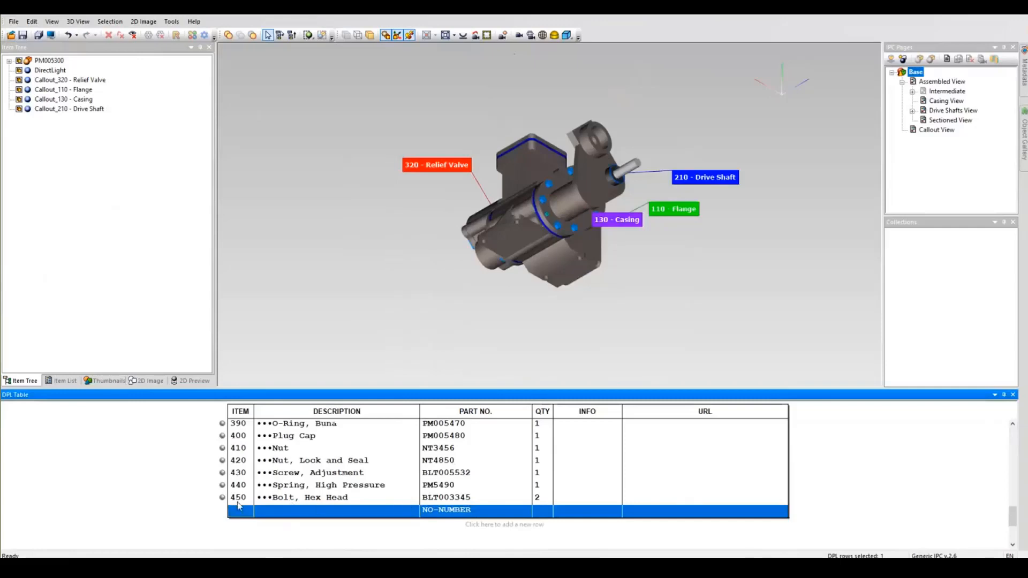
# Enter BLT003345 as the part number of the new NO-NUMBER row
pyautogui.click(516, 506)
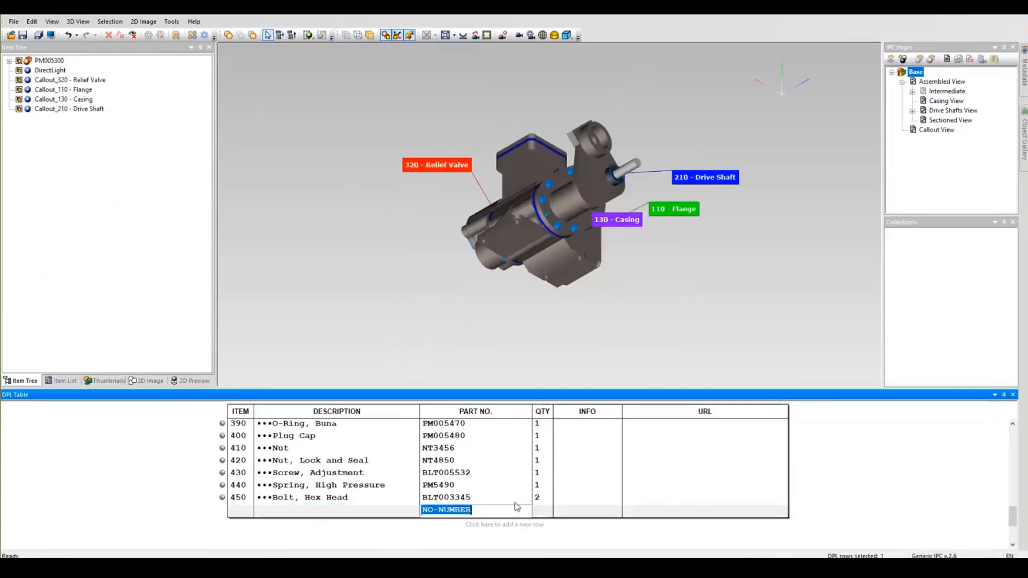
pyautogui.write('BLT')
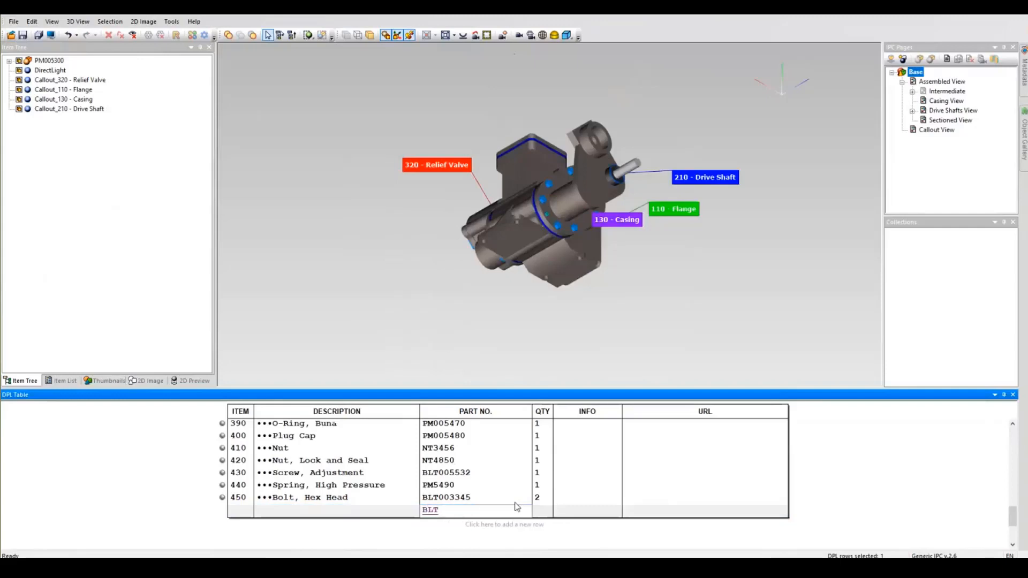
pyautogui.write('00345')
pyautogui.hotkey('ctrl', 'a')
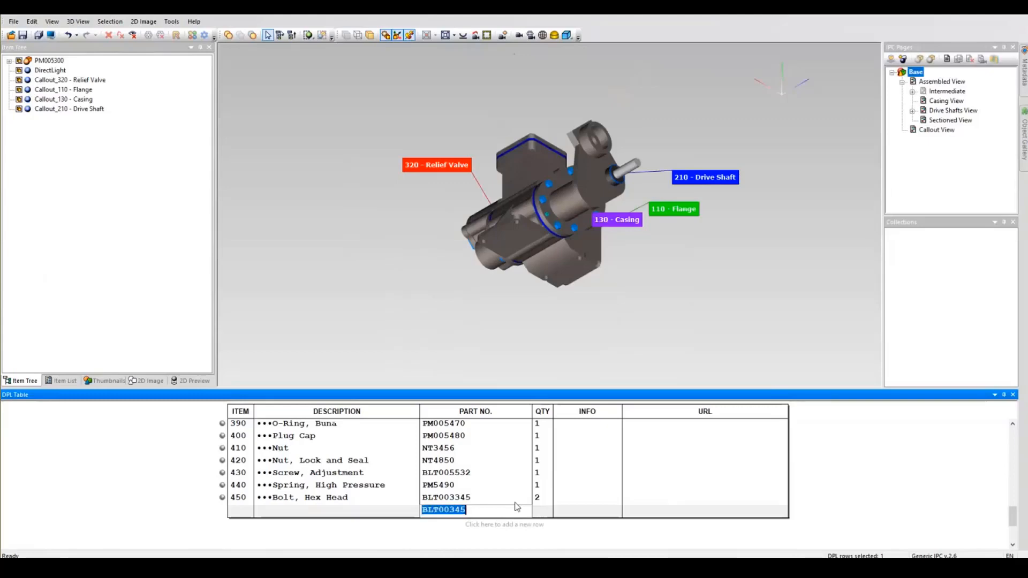
pyautogui.press('Left')
pyautogui.click(455, 511)
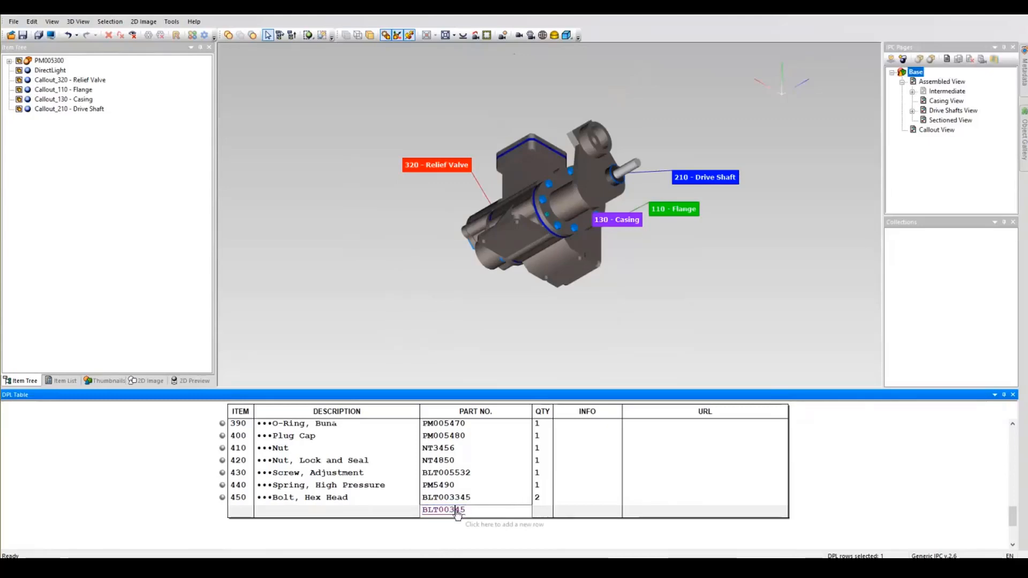
pyautogui.write('4')
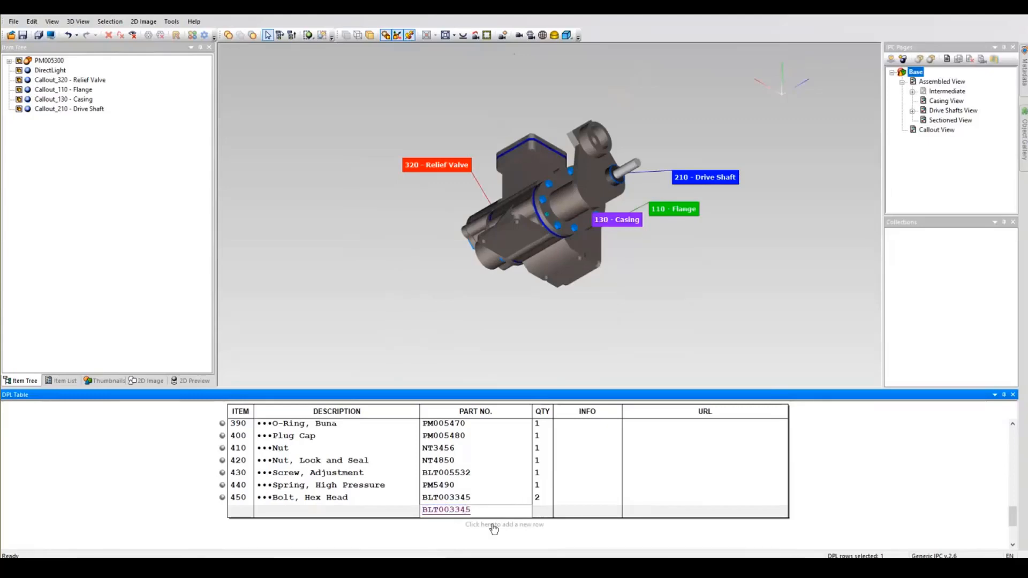
pyautogui.press('Return')
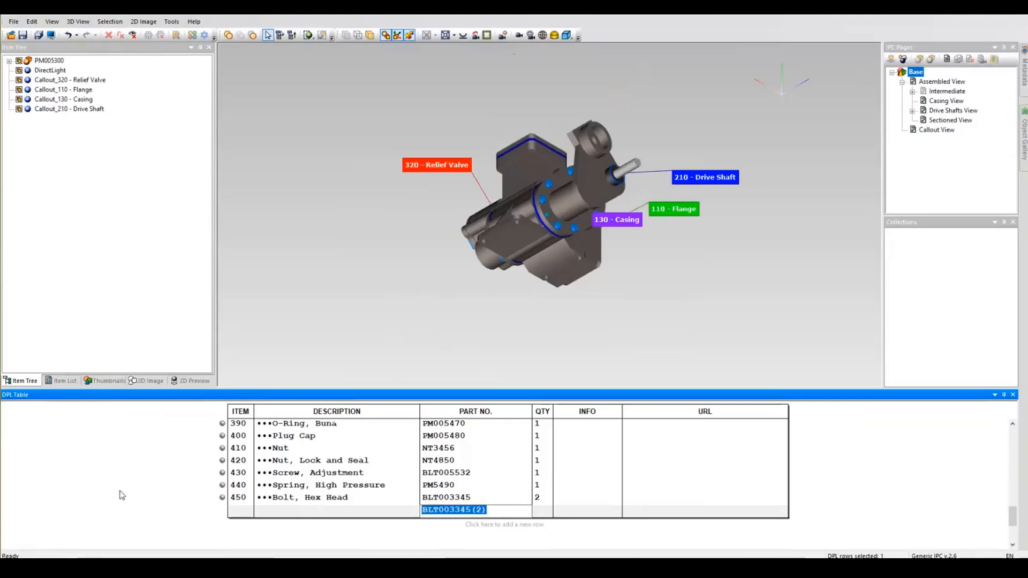
pyautogui.click(120, 496)
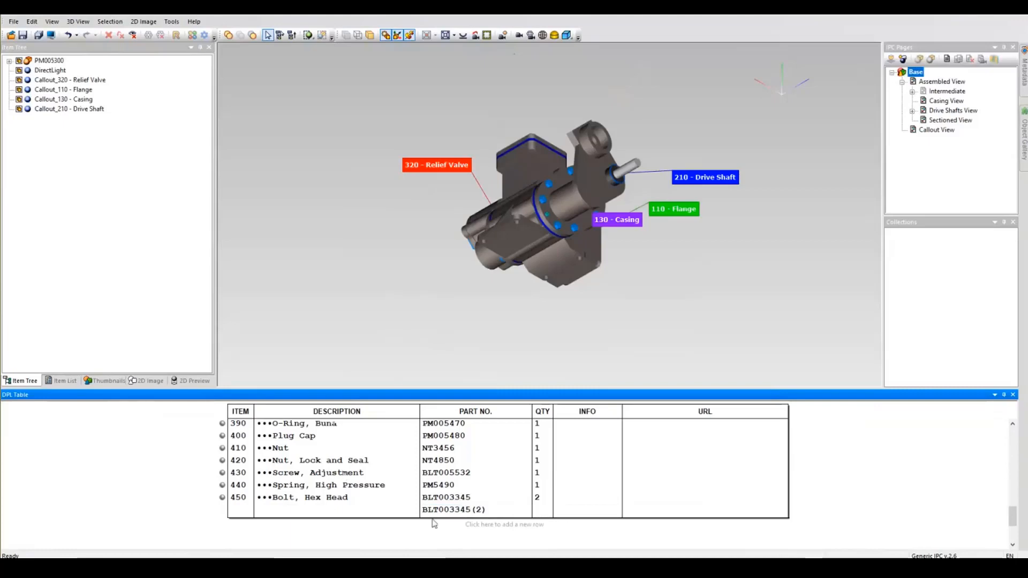
# Add another DPL row using the existing part number BLT003345 from the part number list
pyautogui.click(507, 530)
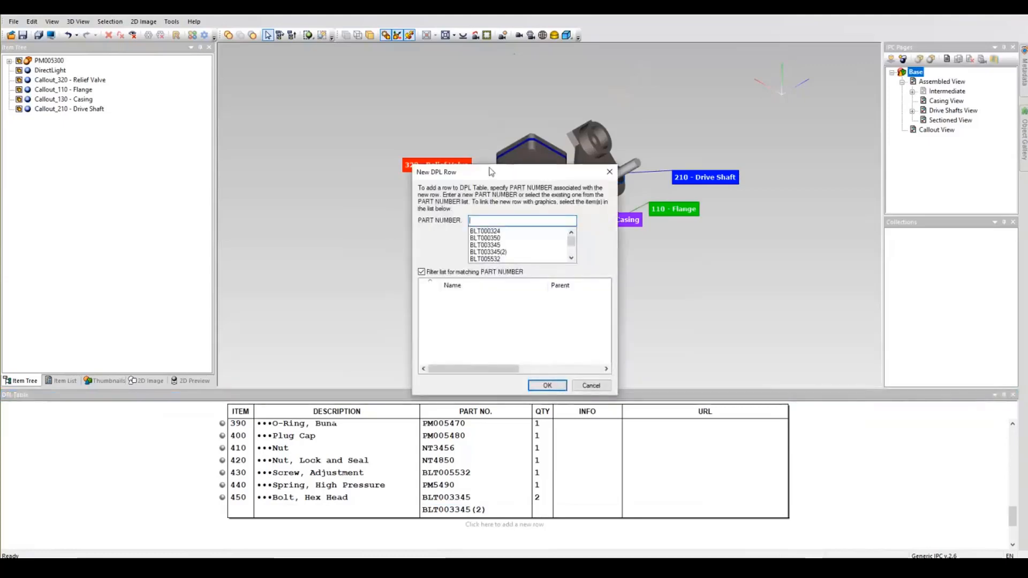
pyautogui.moveTo(509, 168); pyautogui.dragTo(484, 206)
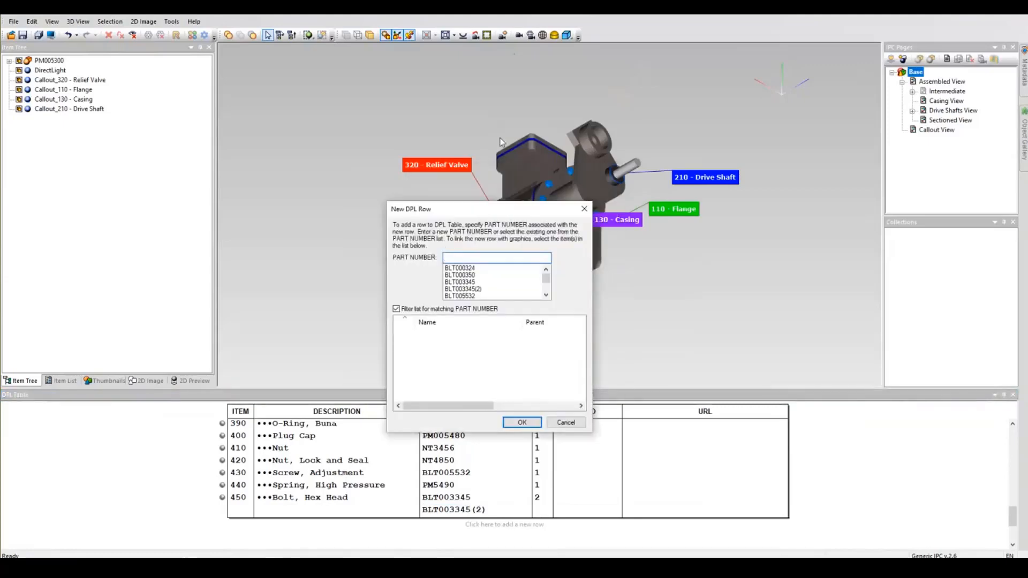
pyautogui.moveTo(500, 137); pyautogui.dragTo(500, 137)
pyautogui.click(458, 209)
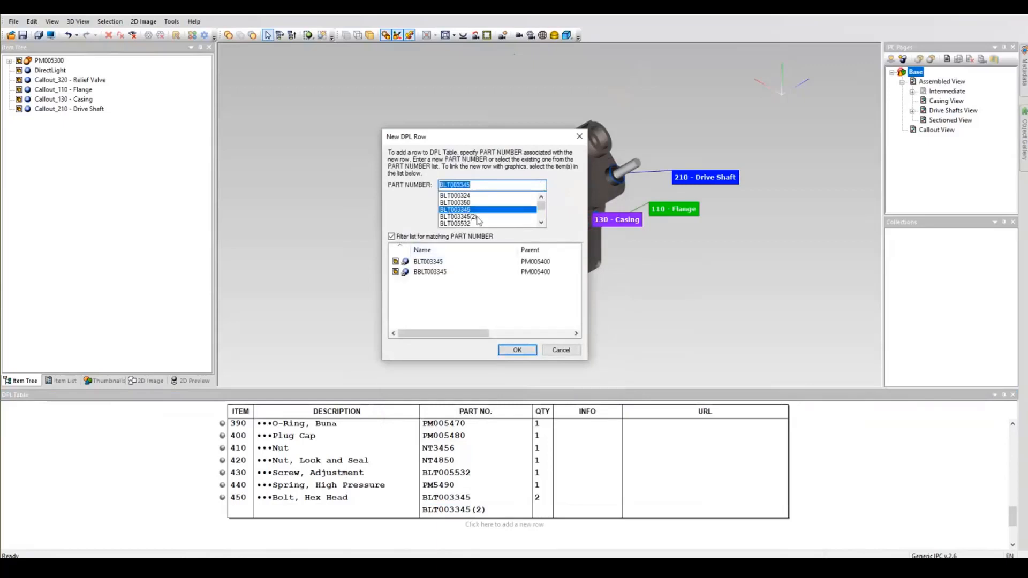
pyautogui.click(518, 351)
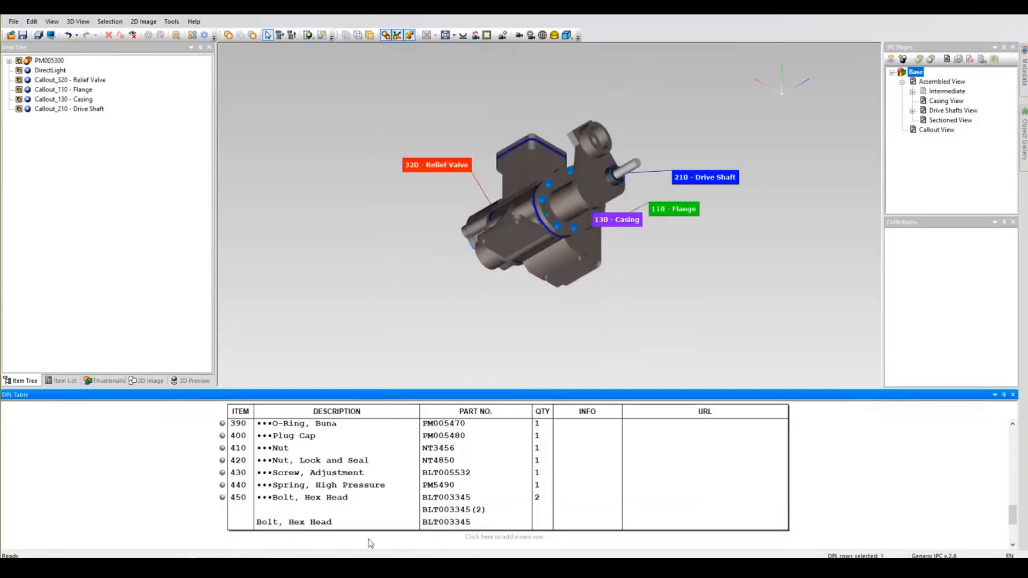
# Set the description of the newly added BLT003345 row to zzzzzz in the DPL table
pyautogui.click(464, 512)
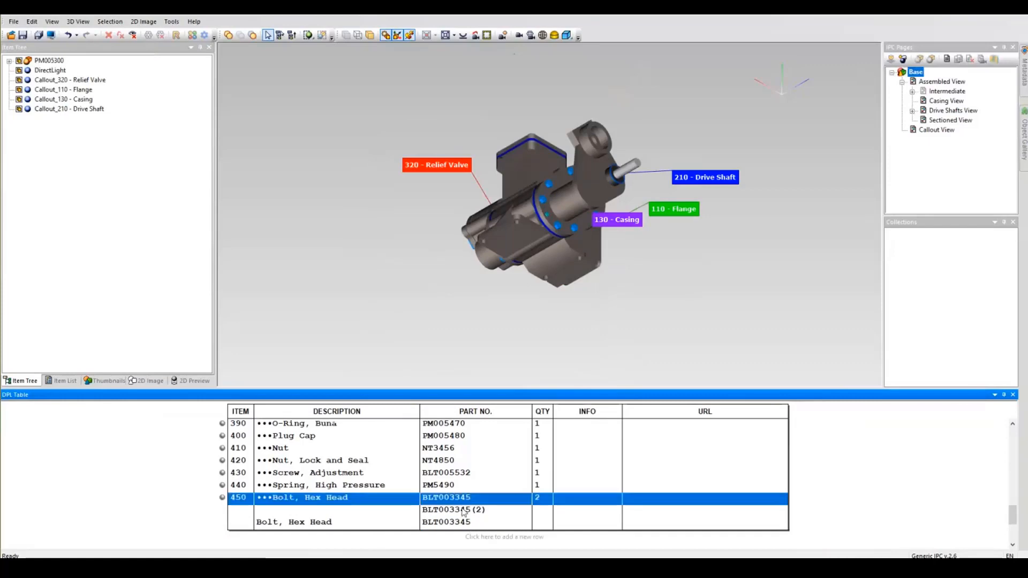
pyautogui.click(480, 512)
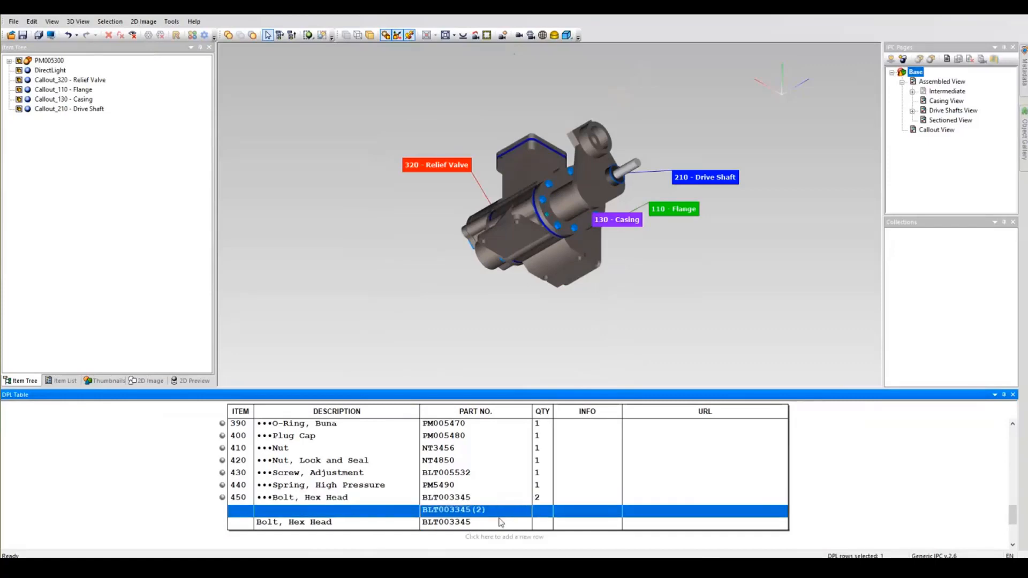
pyautogui.click(495, 523)
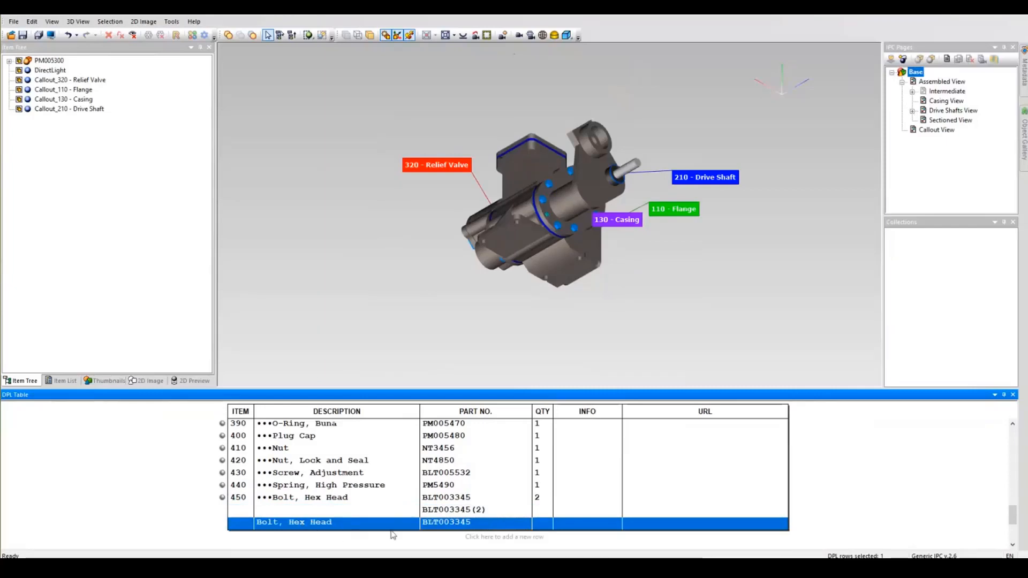
pyautogui.click(331, 522)
pyautogui.click(331, 523)
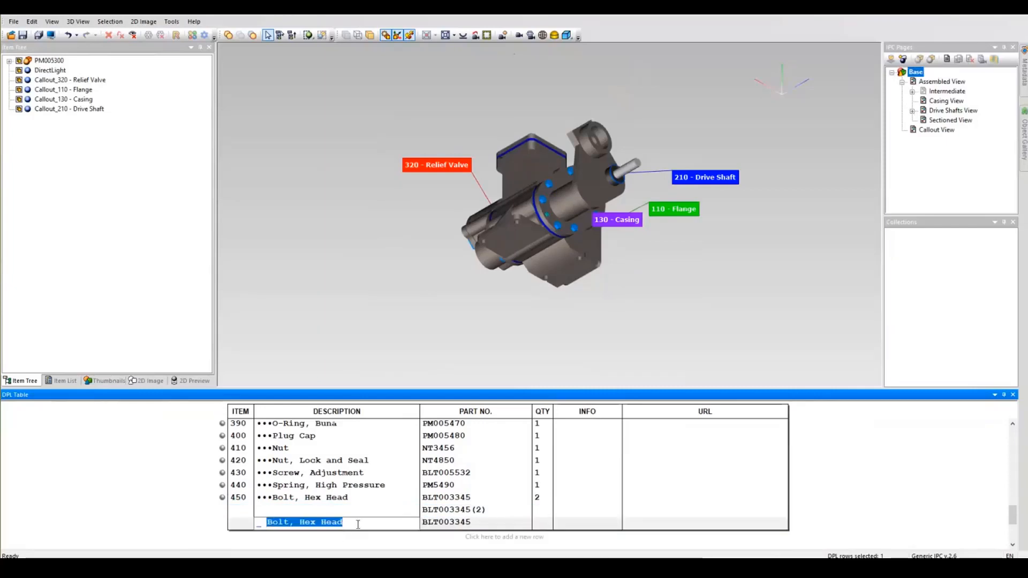
pyautogui.write('zzzzzz')
pyautogui.moveTo(355, 524); pyautogui.dragTo(261, 531)
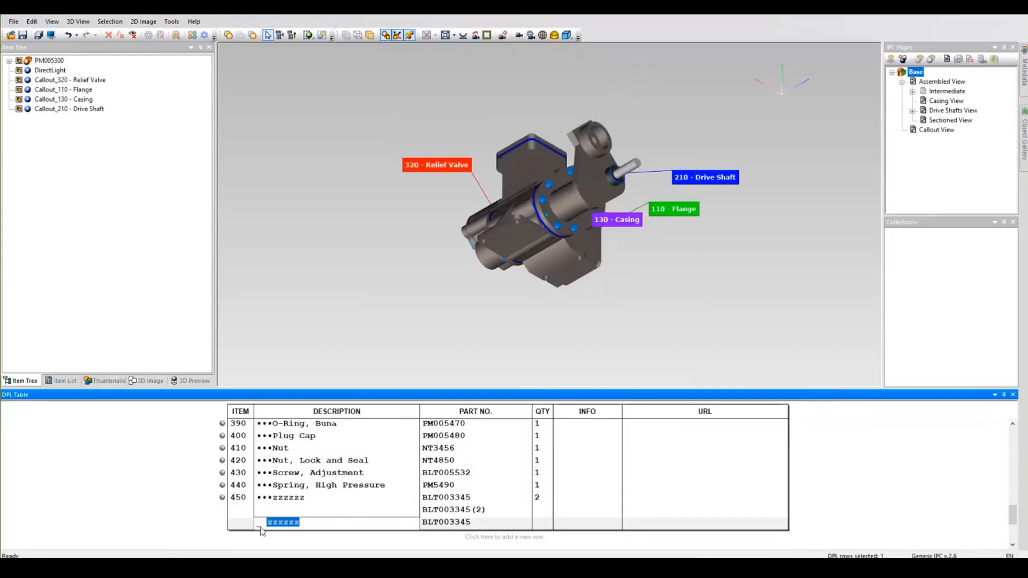
pyautogui.click(146, 475)
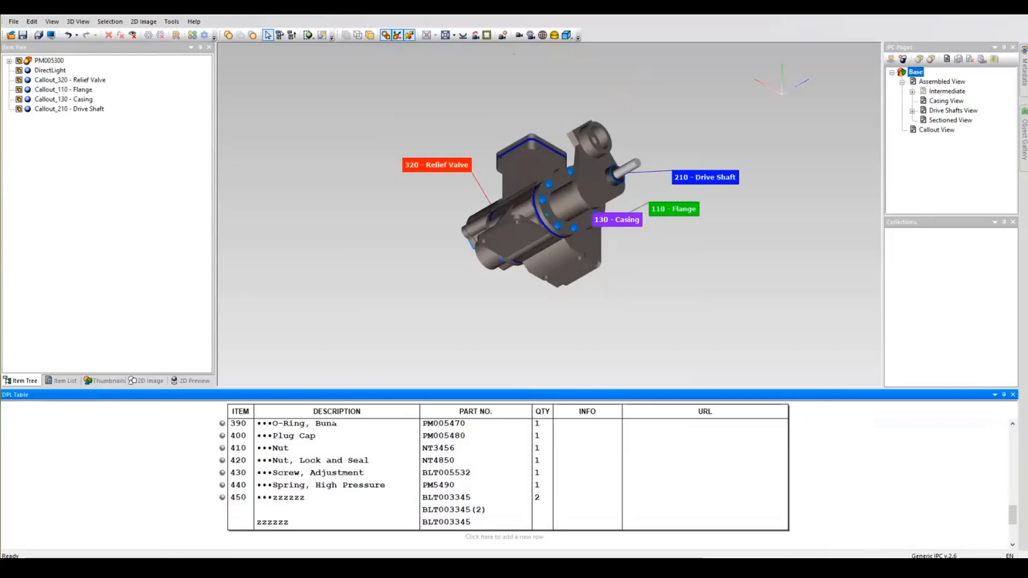
# Change the part of the last DPL row to the existing part PM005480
pyautogui.rightClick(438, 523)
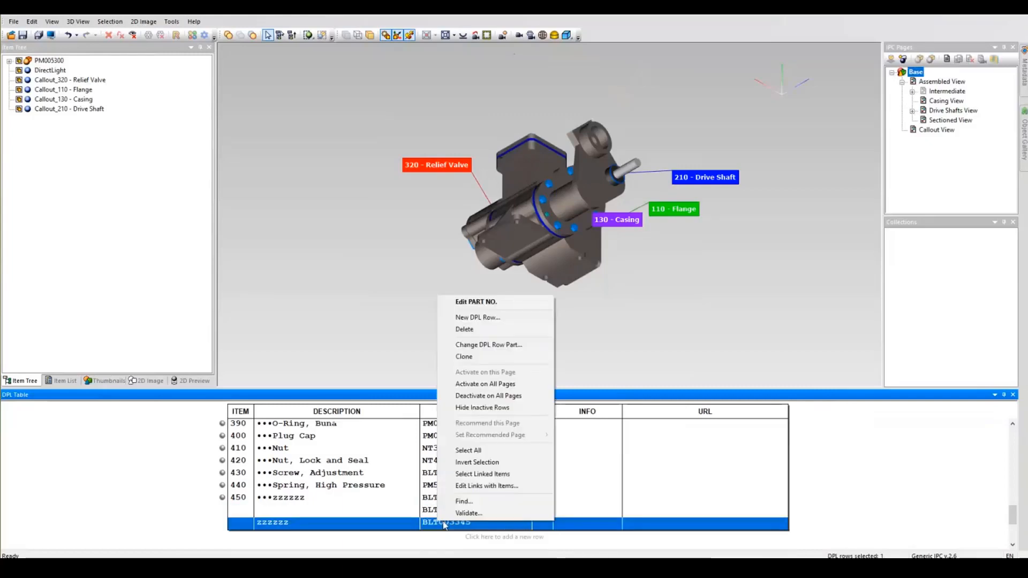
pyautogui.click(530, 346)
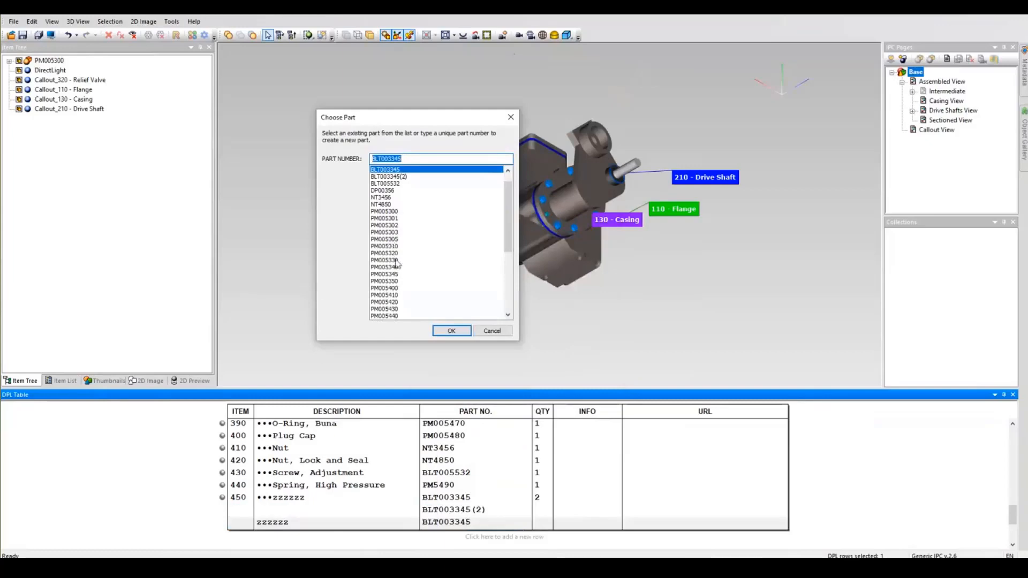
pyautogui.scroll(-6, 400, 228)
pyautogui.click(391, 219)
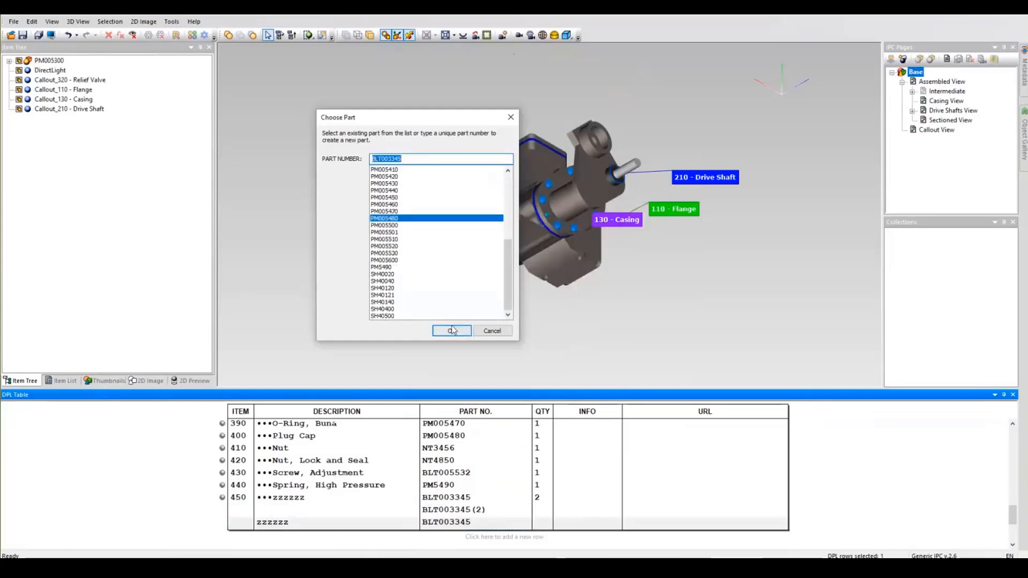
pyautogui.click(451, 330)
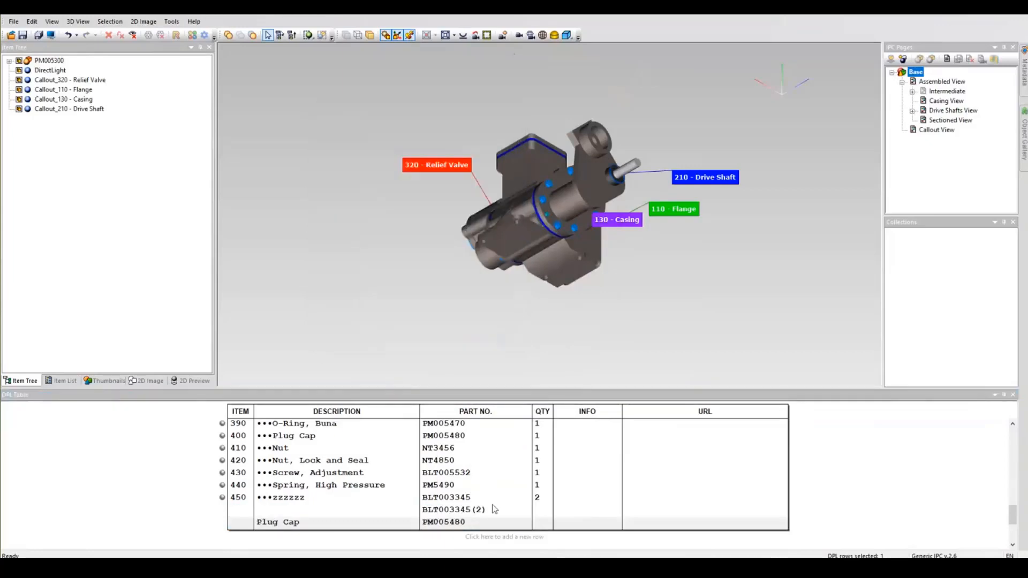
pyautogui.click(169, 515)
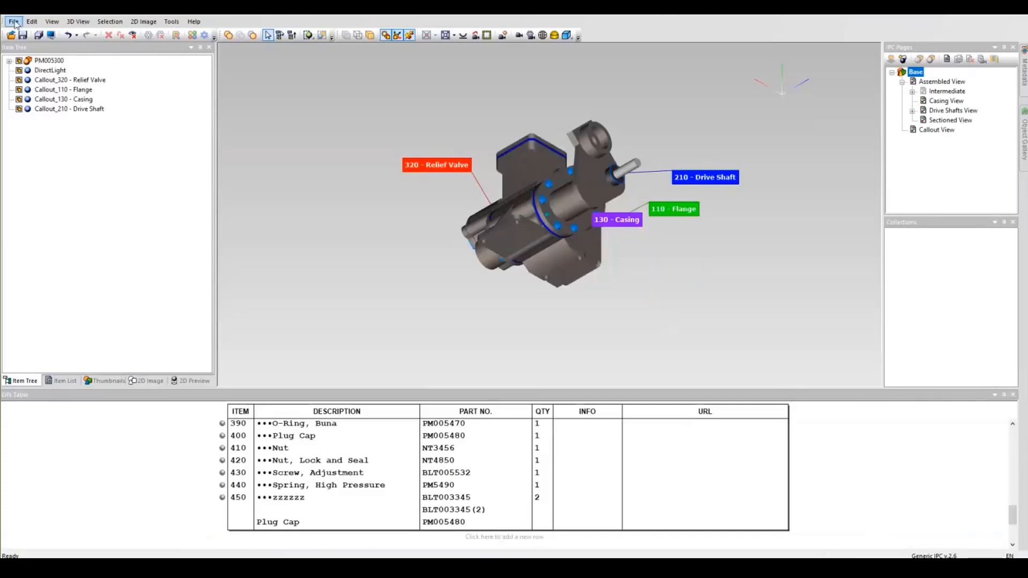
# Examine the RapidDataImportTool and Excel data import plug-ins, close the importer, and open the product's About information
pyautogui.click(13, 22)
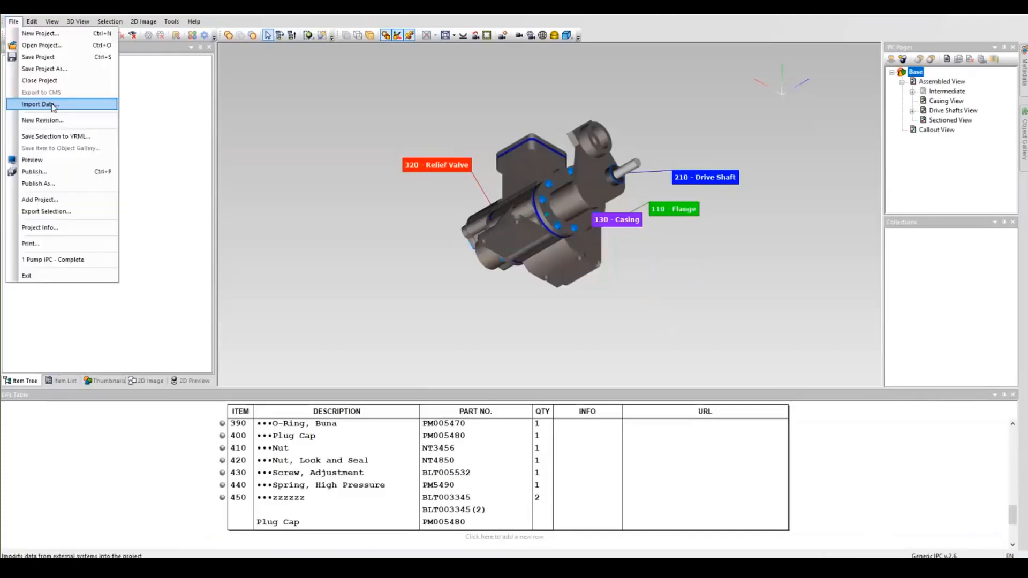
pyautogui.click(53, 104)
pyautogui.click(538, 305)
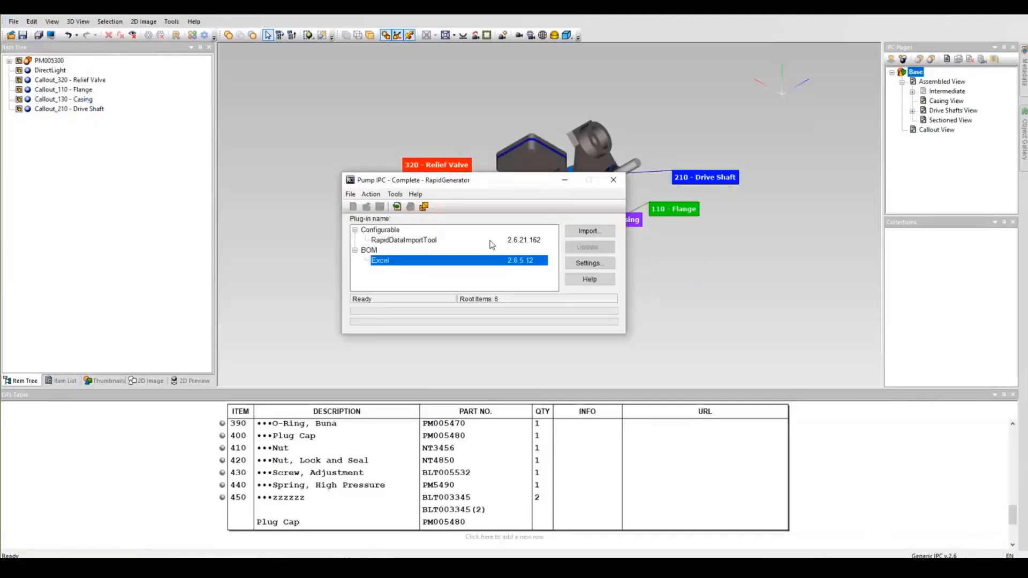
pyautogui.click(428, 242)
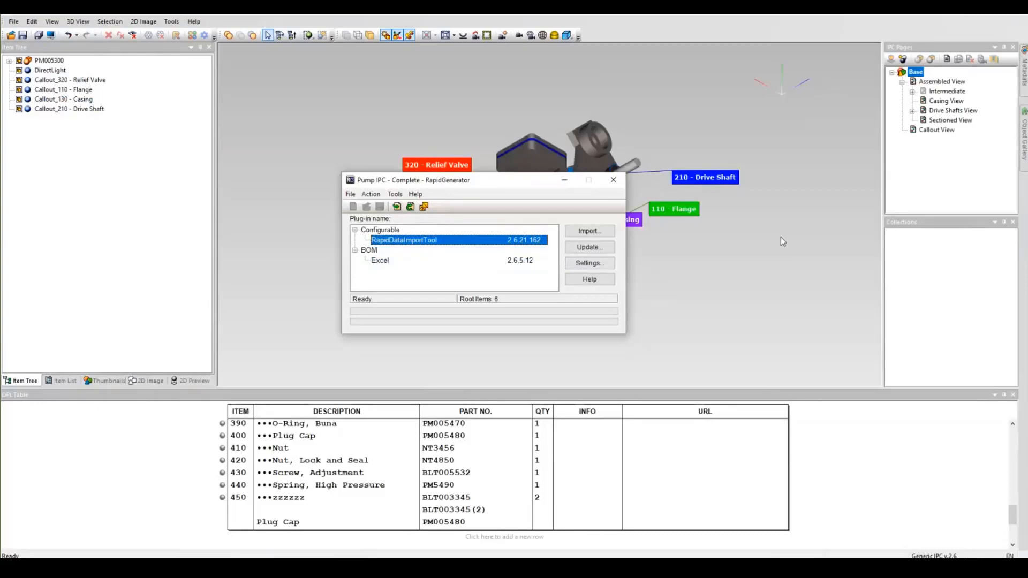
pyautogui.click(415, 260)
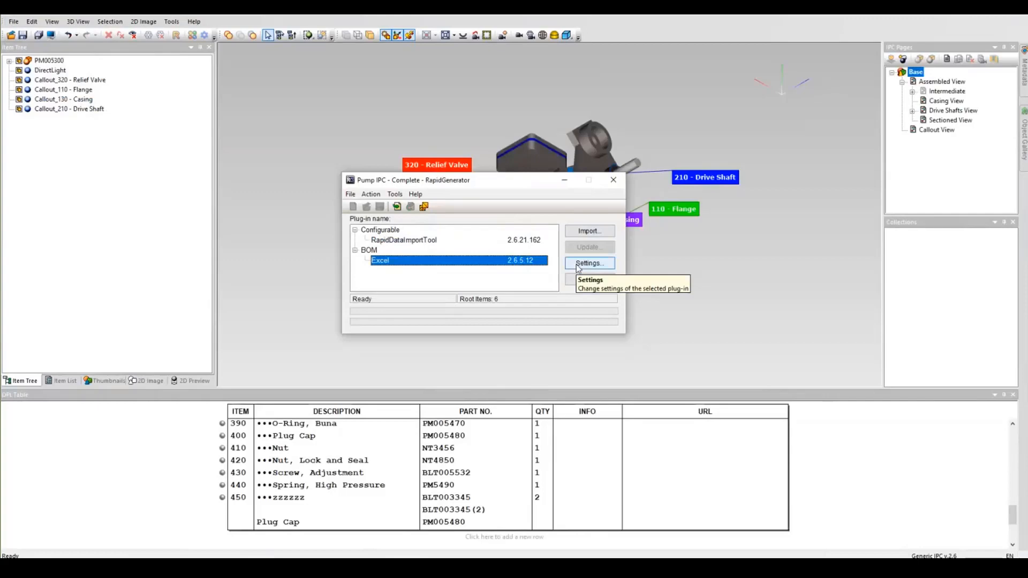
pyautogui.click(611, 182)
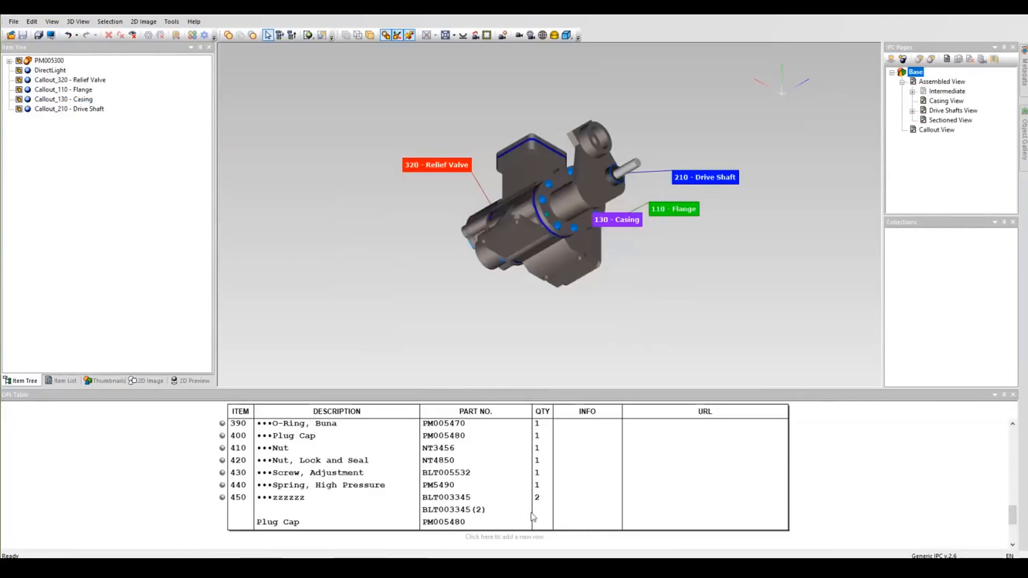
pyautogui.click(194, 22)
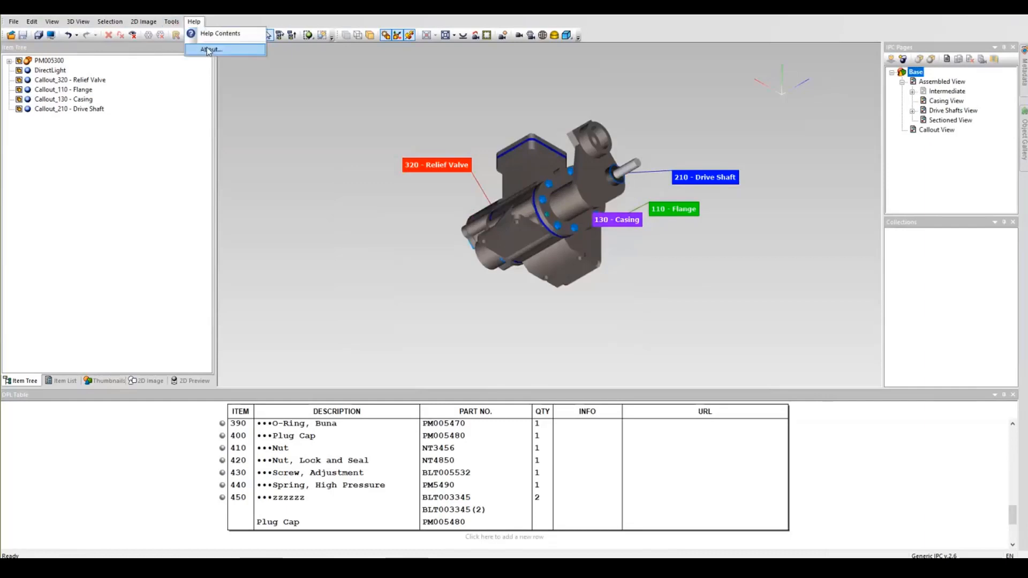
pyautogui.click(210, 49)
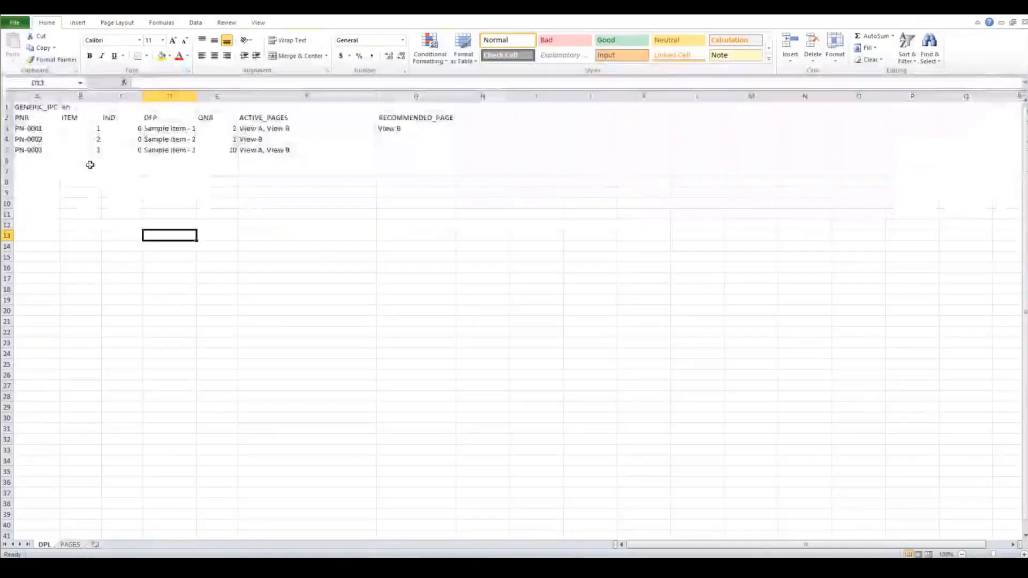
# Examine the PNR to QNA columns and the ACTIVE_PAGES column on the DPL sheet of the Excel workbook
pyautogui.moveTo(22, 123); pyautogui.dragTo(214, 147)
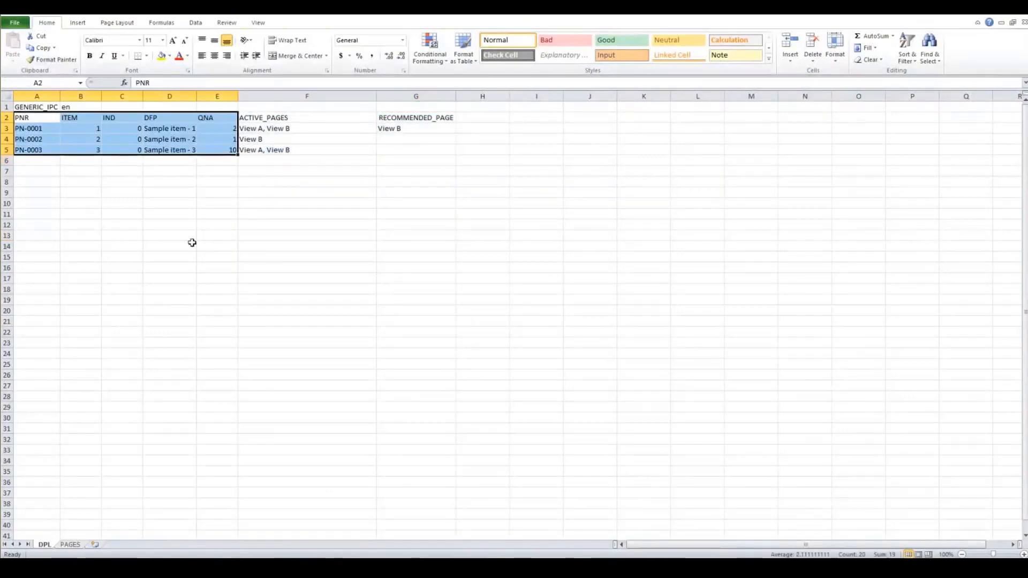
pyautogui.click(305, 236)
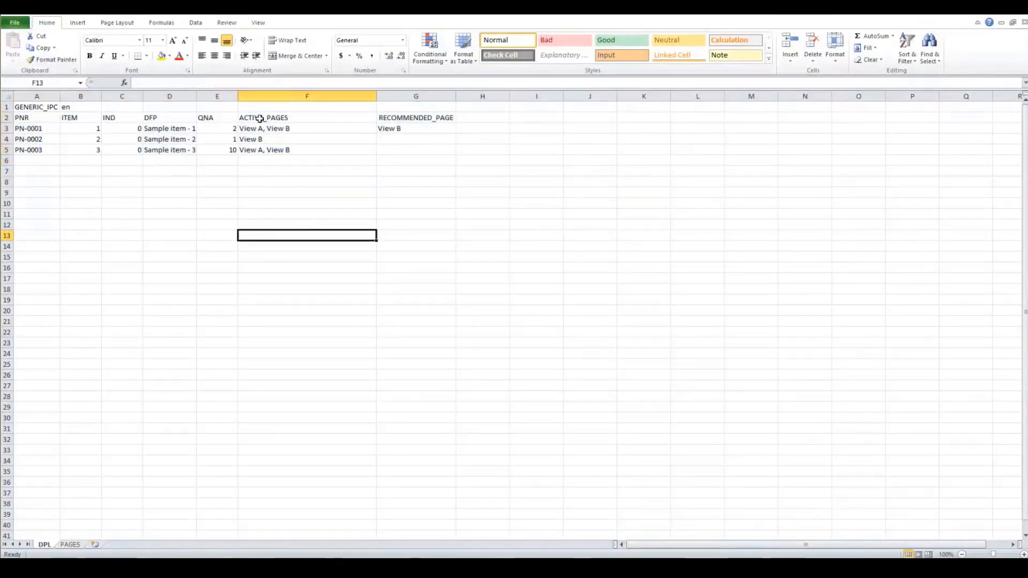
pyautogui.moveTo(252, 119); pyautogui.dragTo(251, 150)
pyautogui.click(290, 214)
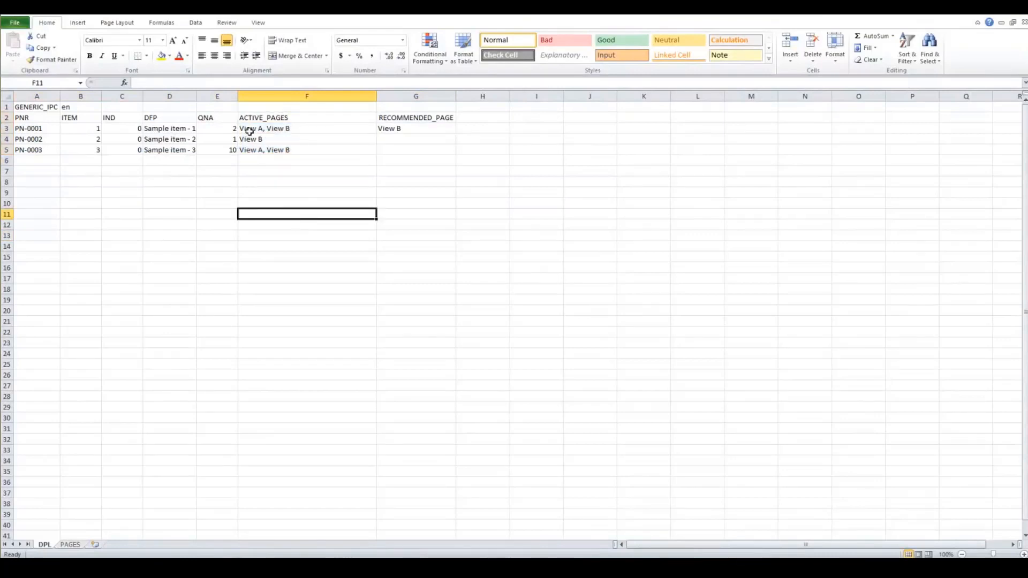
# Examine the ACTIVE_PAGES values, the PN-0001 row and the RECOMMENDED_PAGE column on the DPL sheet
pyautogui.click(283, 131)
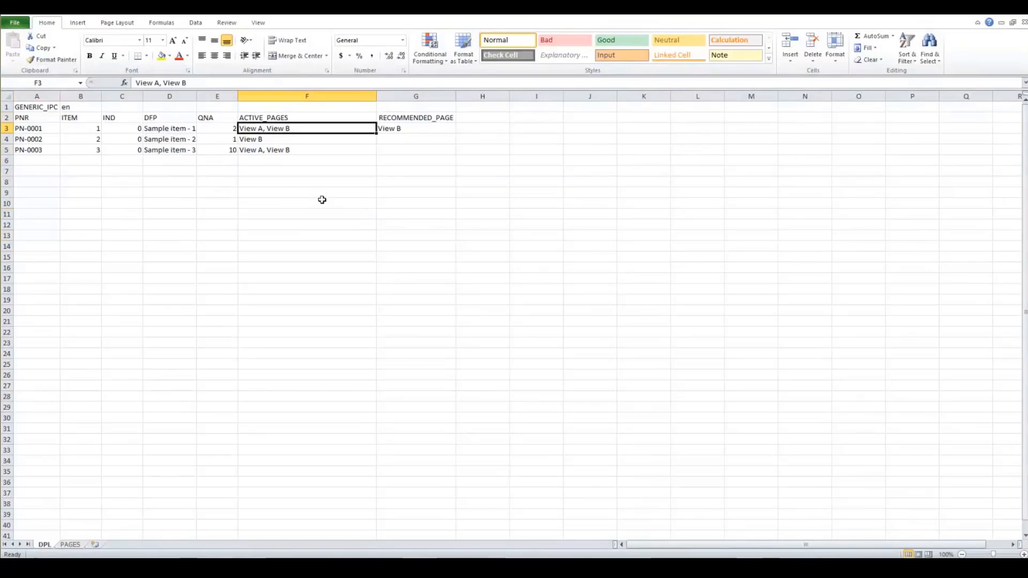
pyautogui.moveTo(26, 130); pyautogui.dragTo(409, 128)
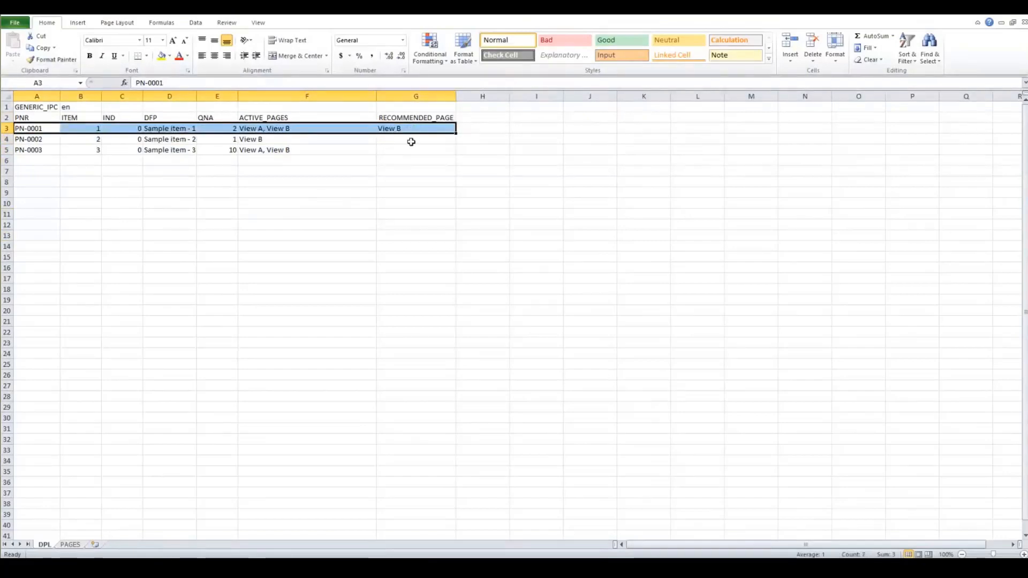
pyautogui.click(369, 279)
pyautogui.moveTo(406, 119); pyautogui.dragTo(415, 147)
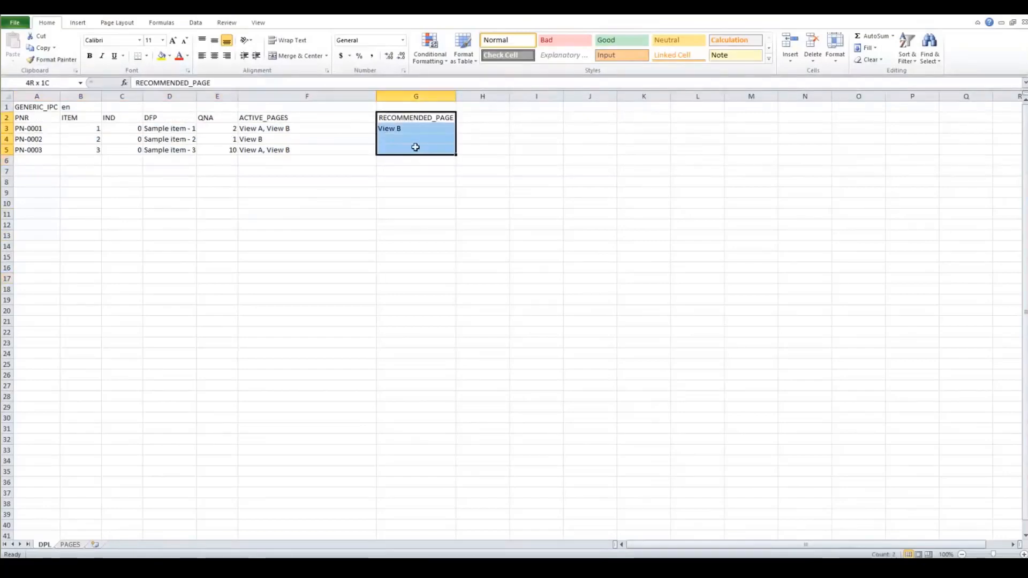
pyautogui.click(423, 118)
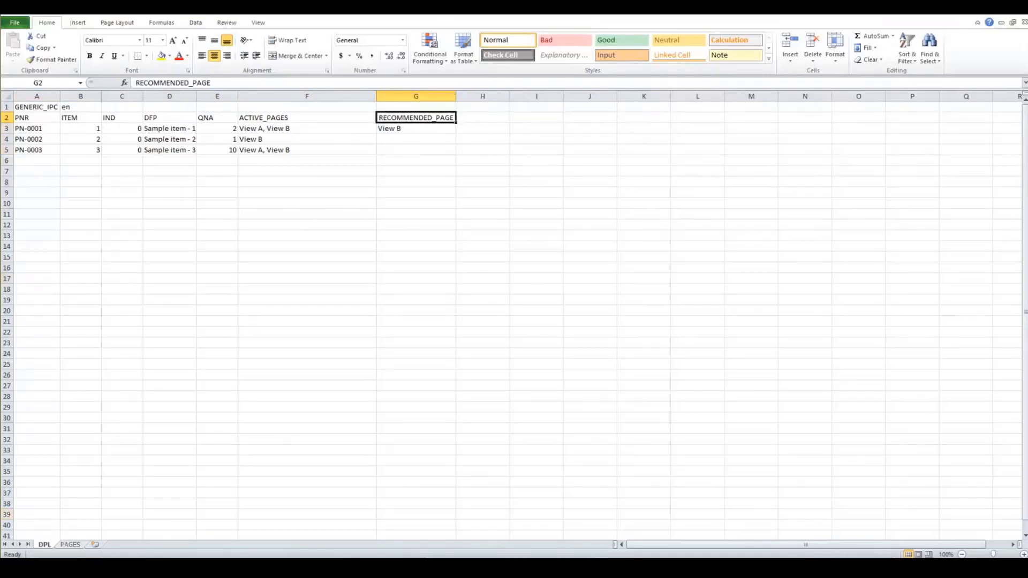
# Examine the page names and CGM file names on the PAGES sheet, and check the matching CGM files in the Excel_import folder
pyautogui.click(70, 545)
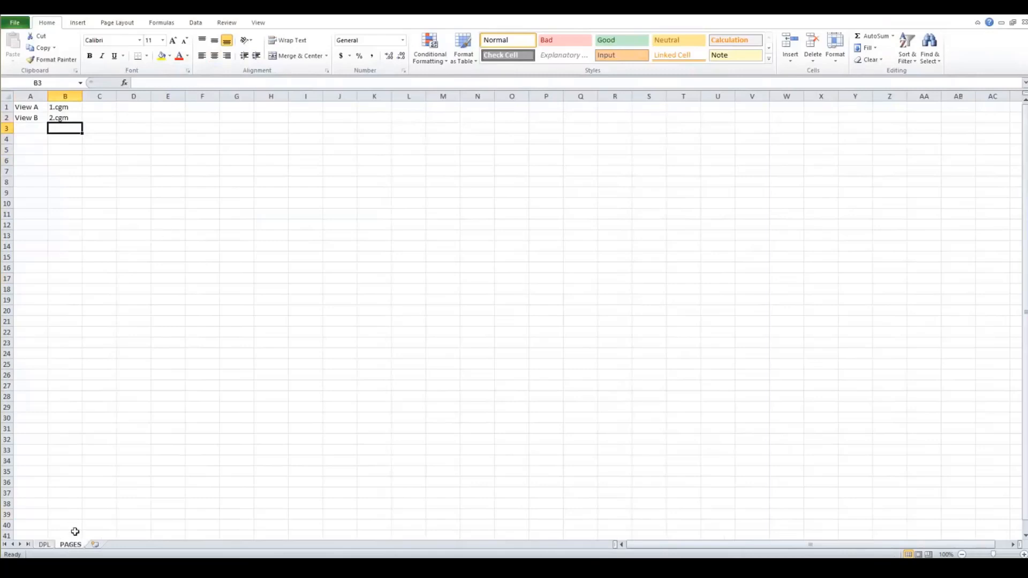
pyautogui.moveTo(26, 107); pyautogui.dragTo(27, 408)
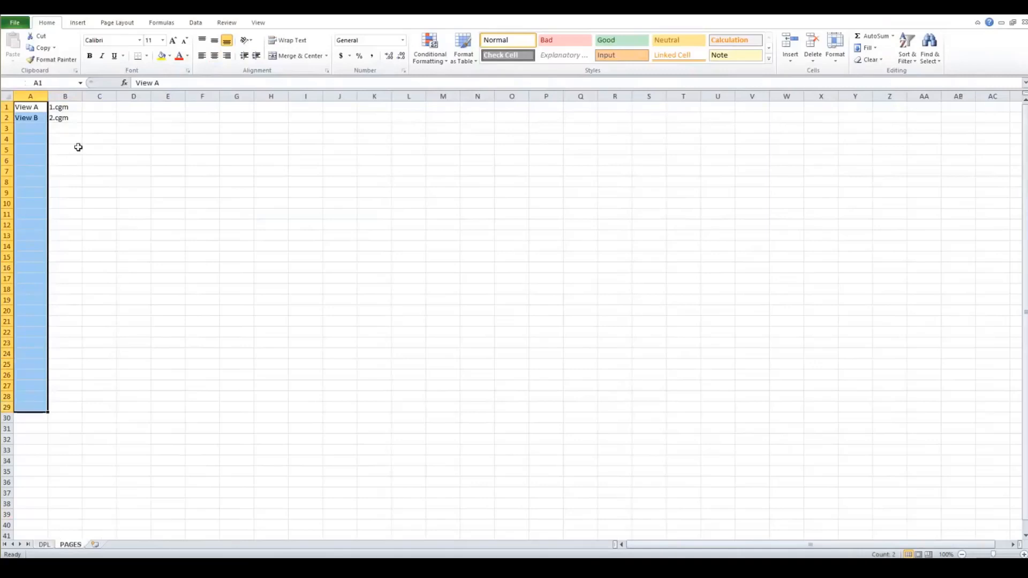
pyautogui.click(70, 149)
pyautogui.moveTo(27, 107); pyautogui.dragTo(62, 119)
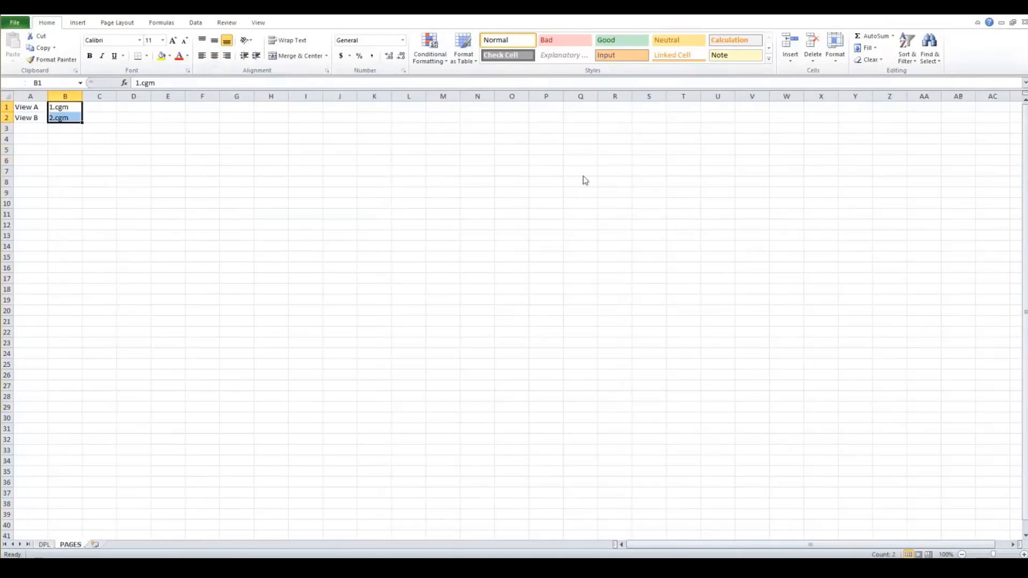
pyautogui.hotkey('alt', 'Tab')
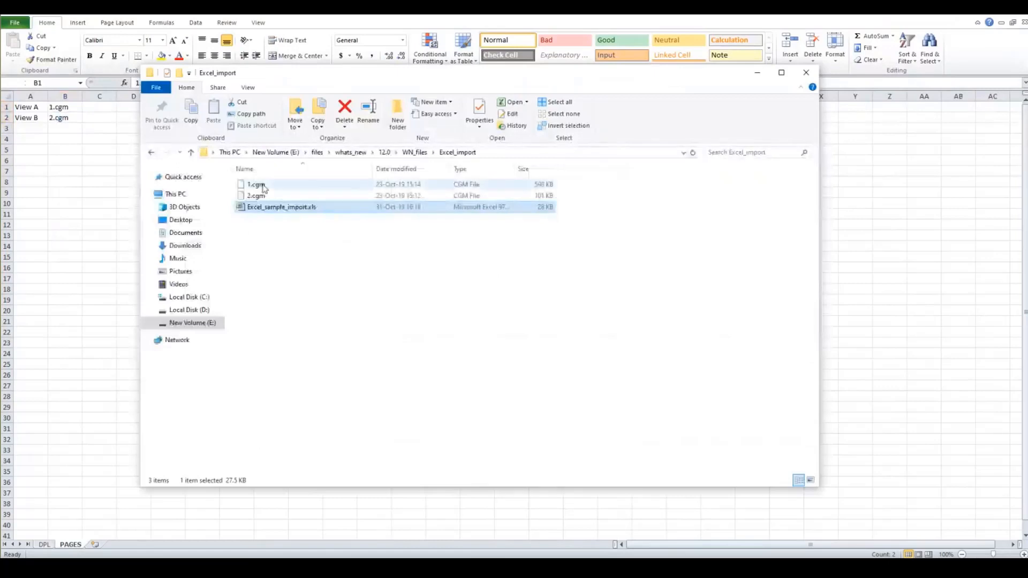
pyautogui.click(260, 186)
pyautogui.click(344, 200)
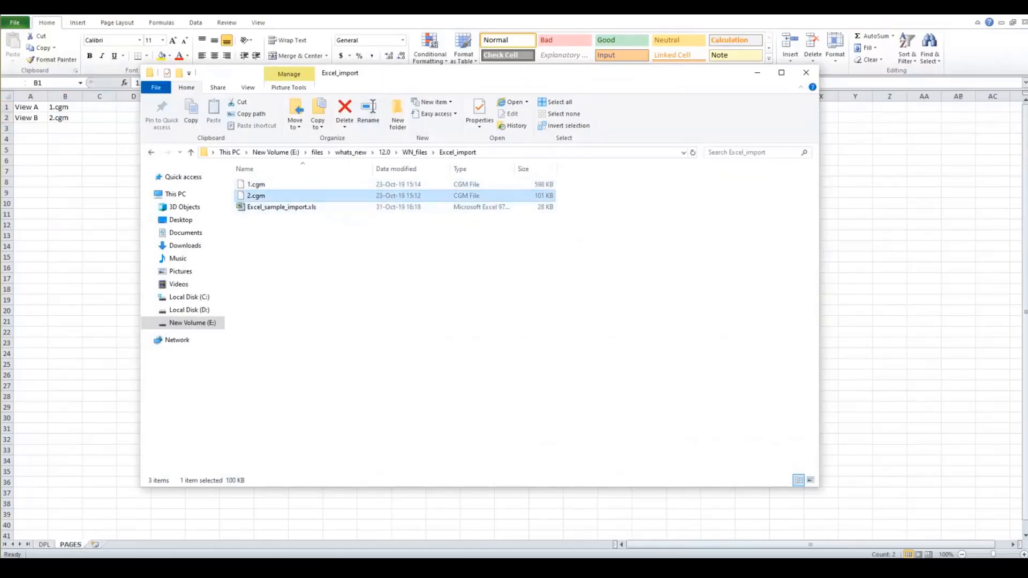
# Return to the workbook's DPL sheet and review the data rows from PNR through ACTIVE_PAGES
pyautogui.click(51, 549)
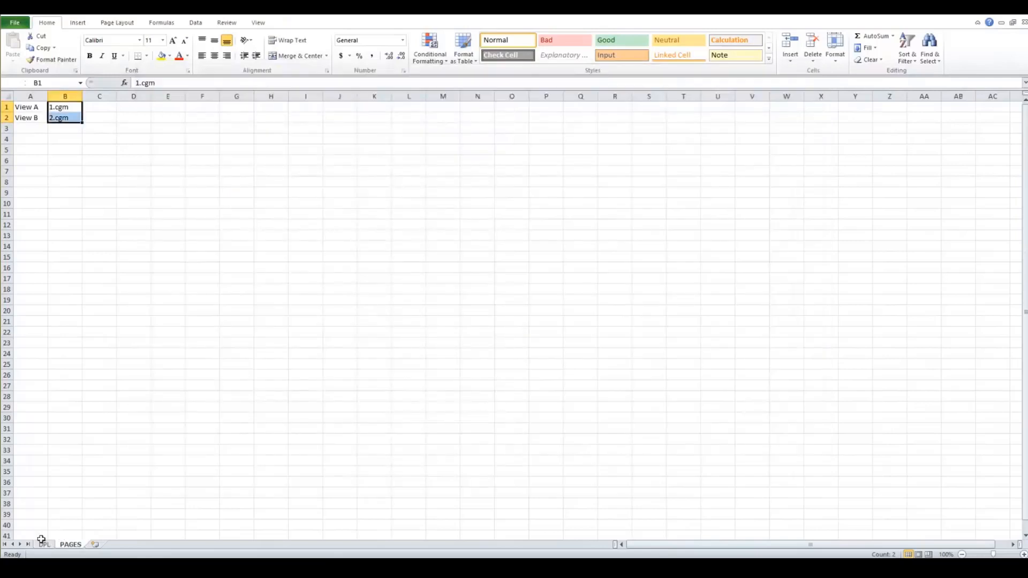
pyautogui.click(44, 544)
pyautogui.click(38, 128)
pyautogui.moveTo(48, 129); pyautogui.dragTo(310, 149)
# Switch to RapidAuthor and create a new project named Untitled with the Generic IPC specification in the Demo - General - Pump working space
pyautogui.click(578, 286)
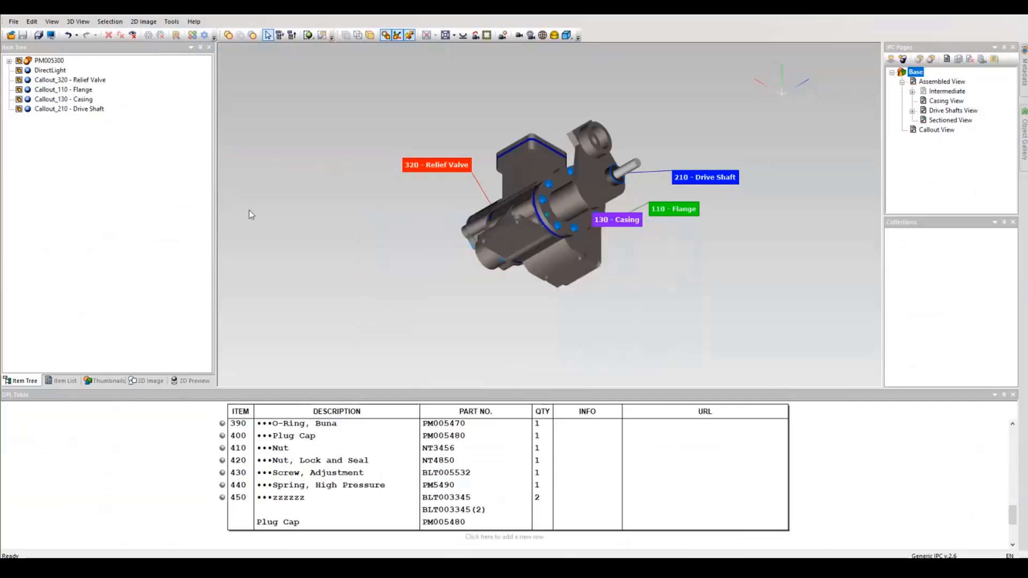
pyautogui.click(13, 21)
pyautogui.click(41, 33)
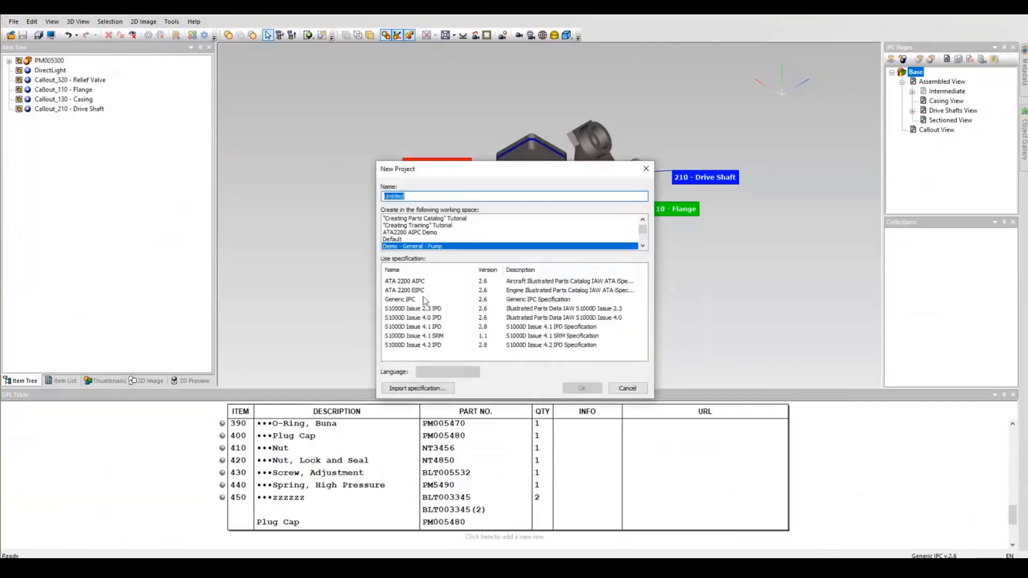
pyautogui.click(428, 300)
pyautogui.click(584, 388)
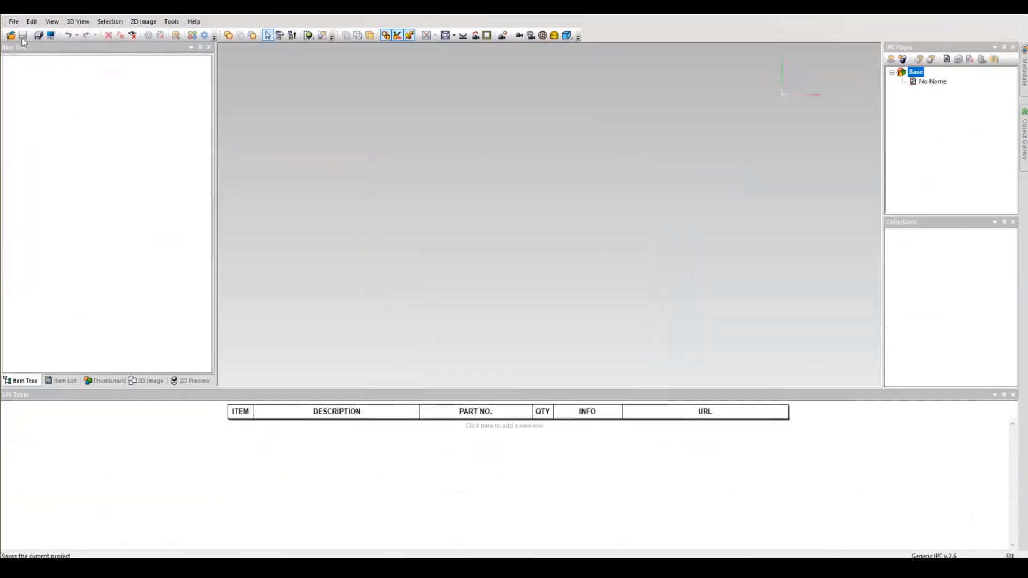
# Import Excel_sample_import.xls into the new project with the Excel BOM plug-in and dismiss the import summary
pyautogui.click(13, 21)
pyautogui.click(33, 105)
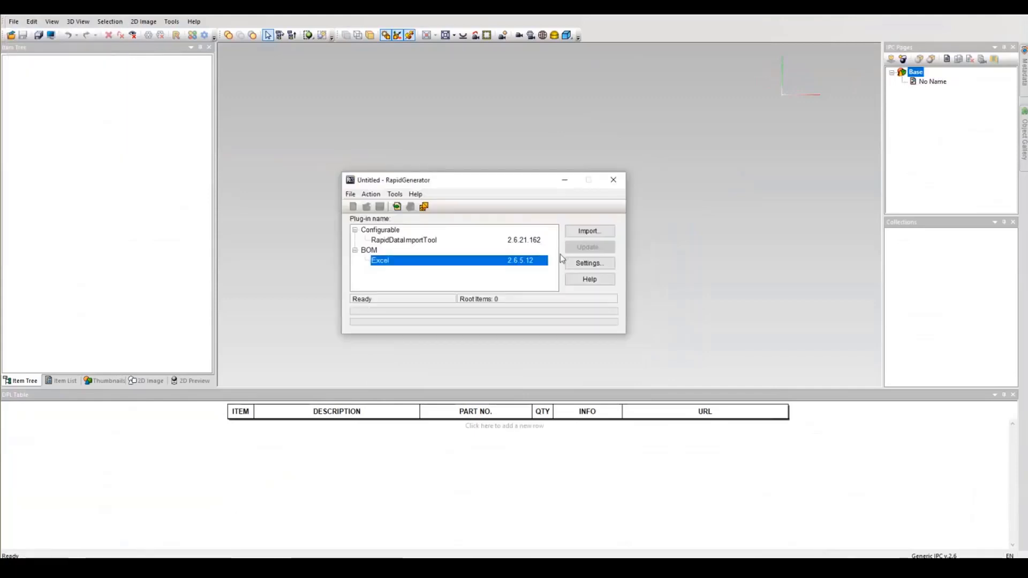
pyautogui.click(594, 236)
pyautogui.click(479, 243)
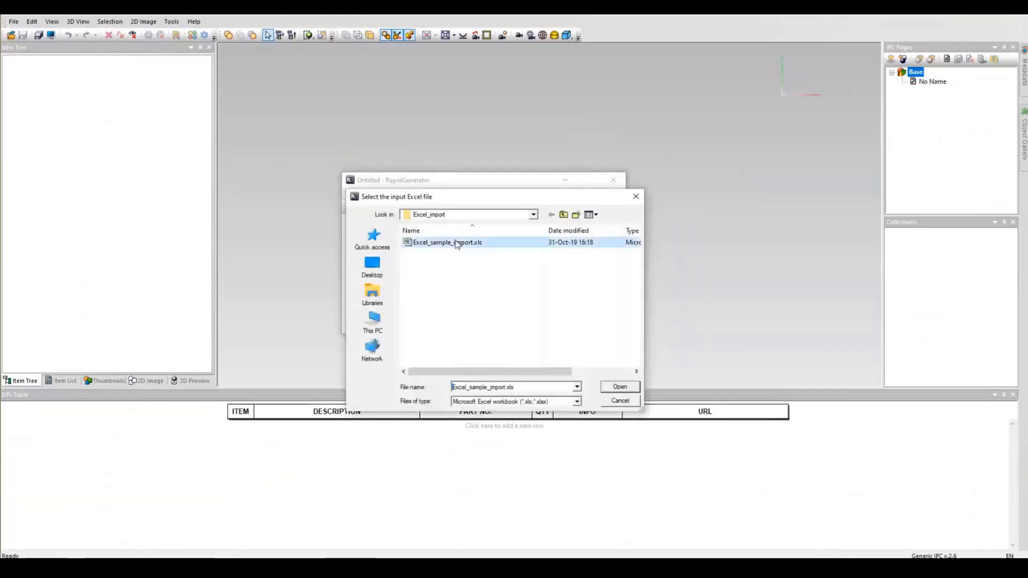
pyautogui.click(620, 387)
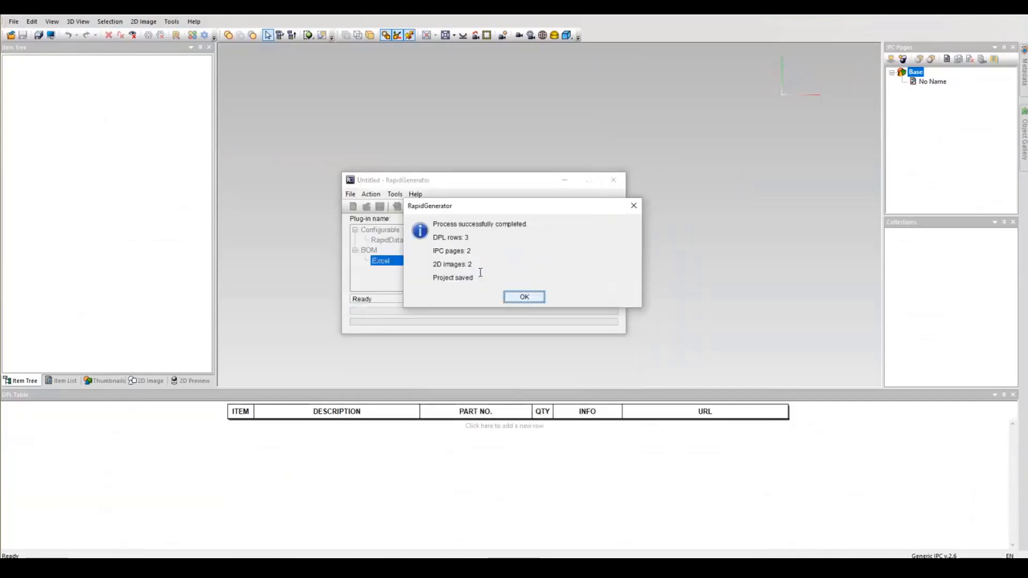
pyautogui.moveTo(356, 167); pyautogui.dragTo(225, 100)
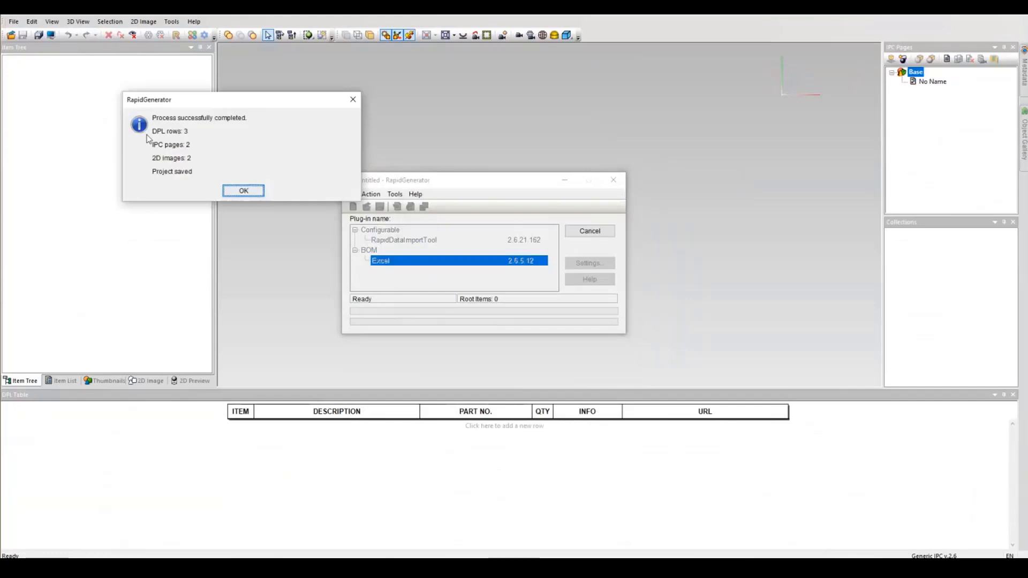
pyautogui.moveTo(202, 147); pyautogui.dragTo(159, 145)
pyautogui.moveTo(246, 152)
pyautogui.mouseDown()
pyautogui.moveTo(241, 165)
pyautogui.moveTo(259, 156)
pyautogui.mouseUp()
pyautogui.click(244, 191)
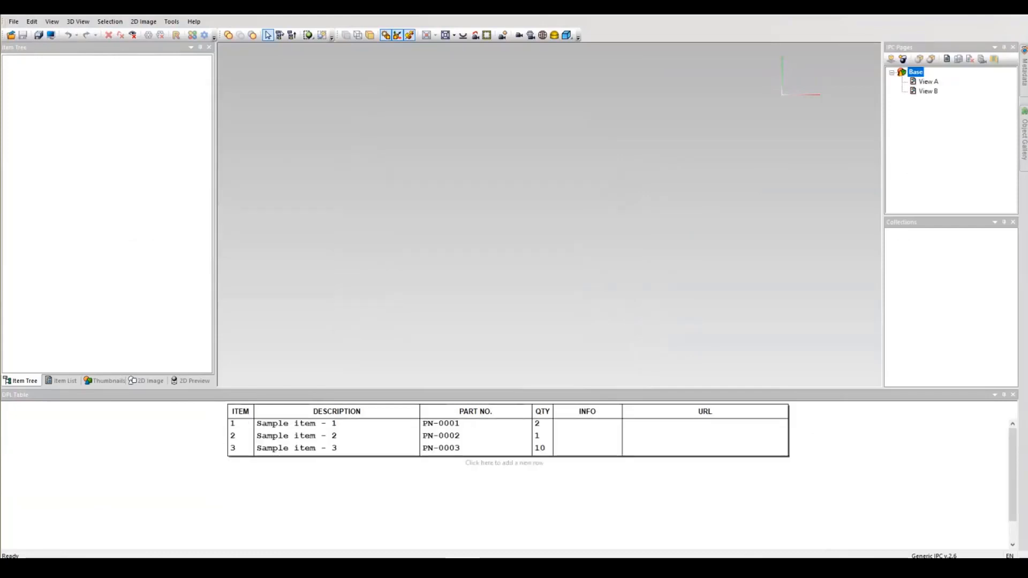
# Inspect the imported IPC pages View A and View B, and view the 2D image attached to each
pyautogui.click(929, 83)
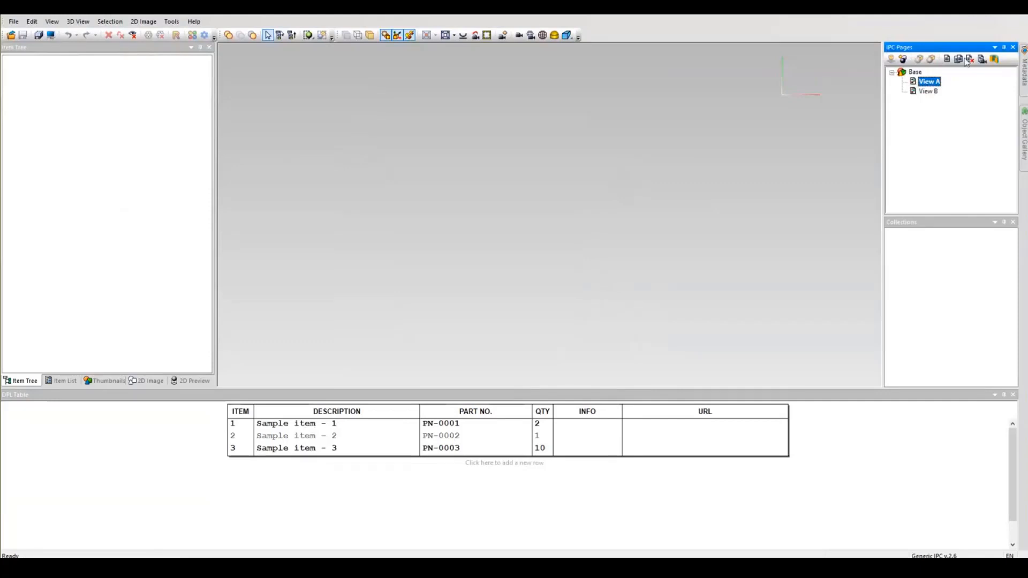
pyautogui.click(930, 95)
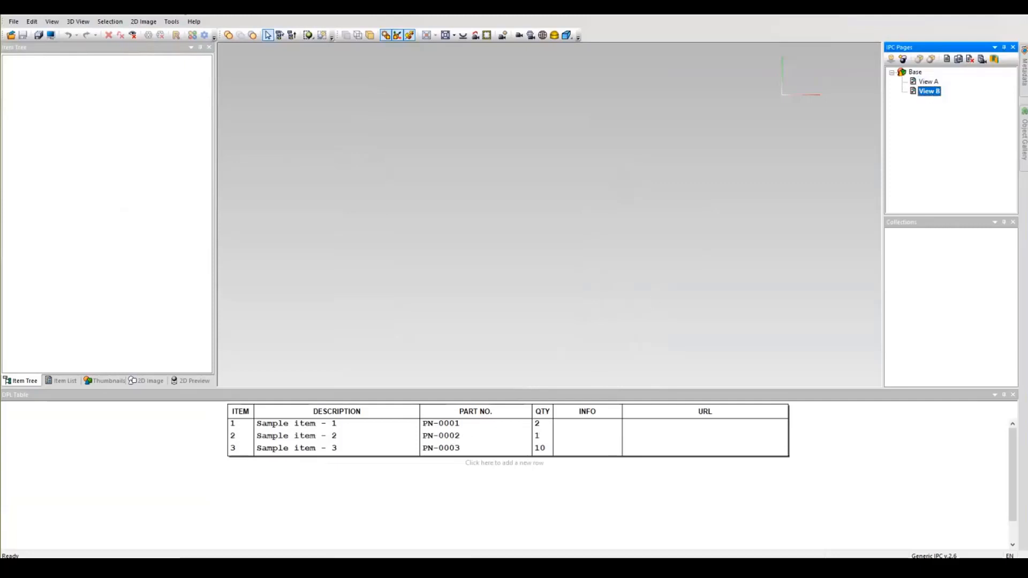
pyautogui.click(171, 21)
pyautogui.moveTo(143, 21)
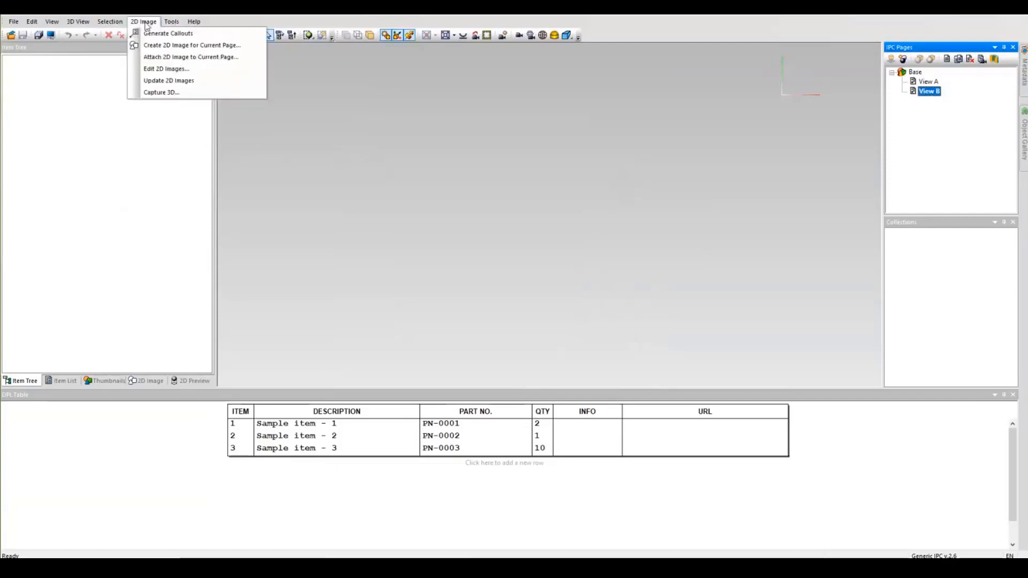
pyautogui.click(163, 75)
pyautogui.press('Up')
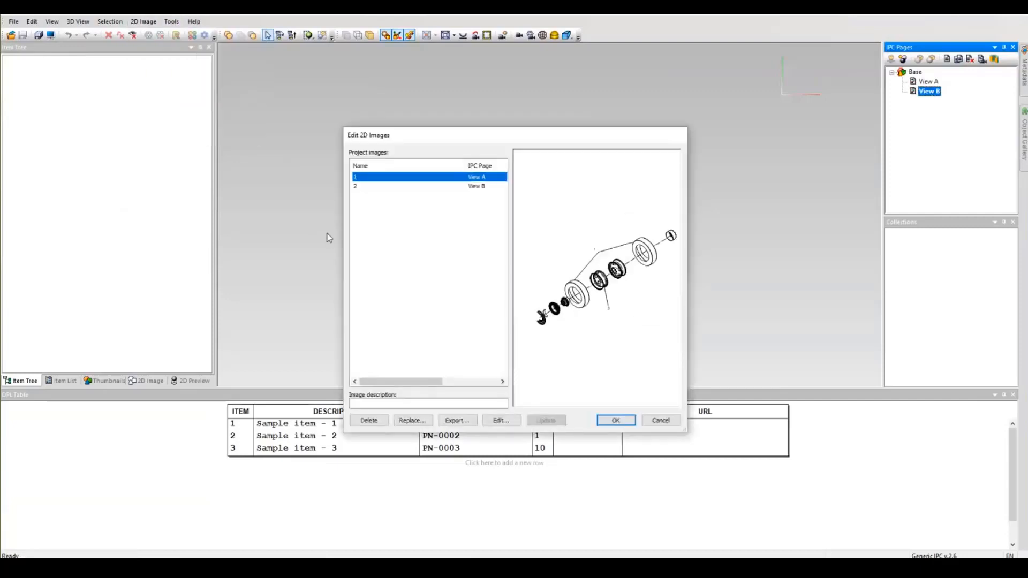
pyautogui.press('Down')
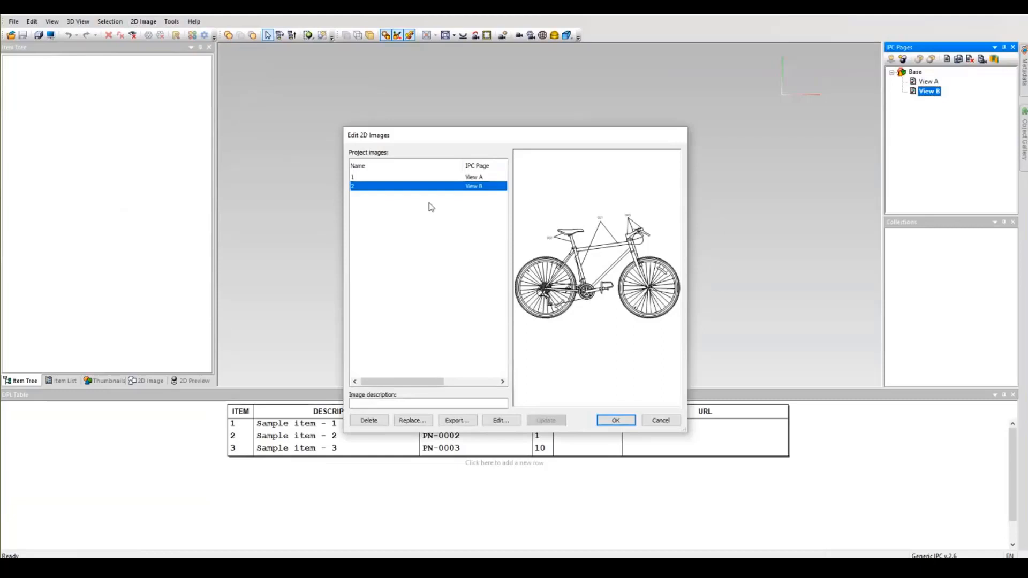
pyautogui.click(660, 420)
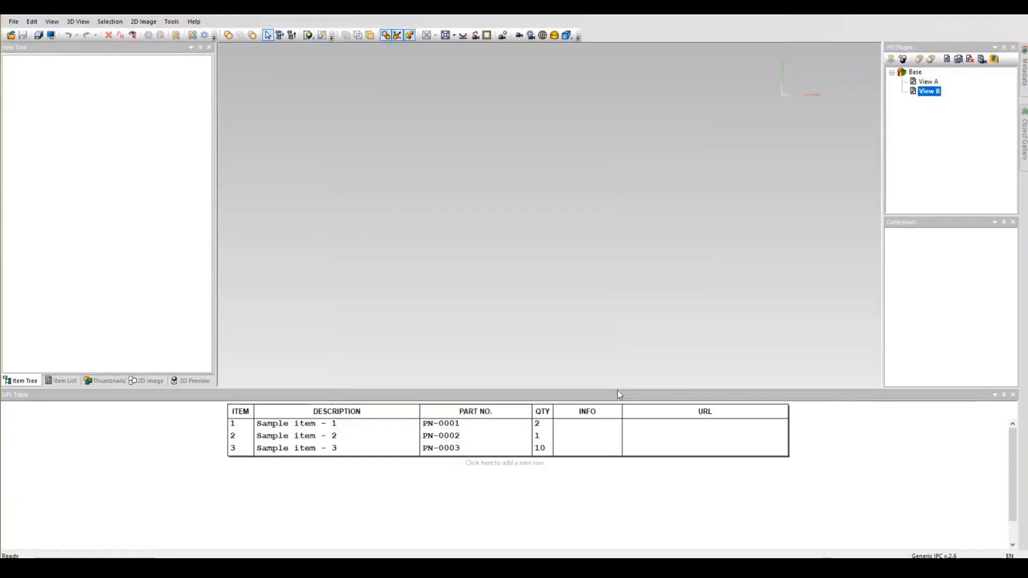
# Set the Illustration Type publish option to 2D only
pyautogui.click(171, 22)
pyautogui.click(201, 66)
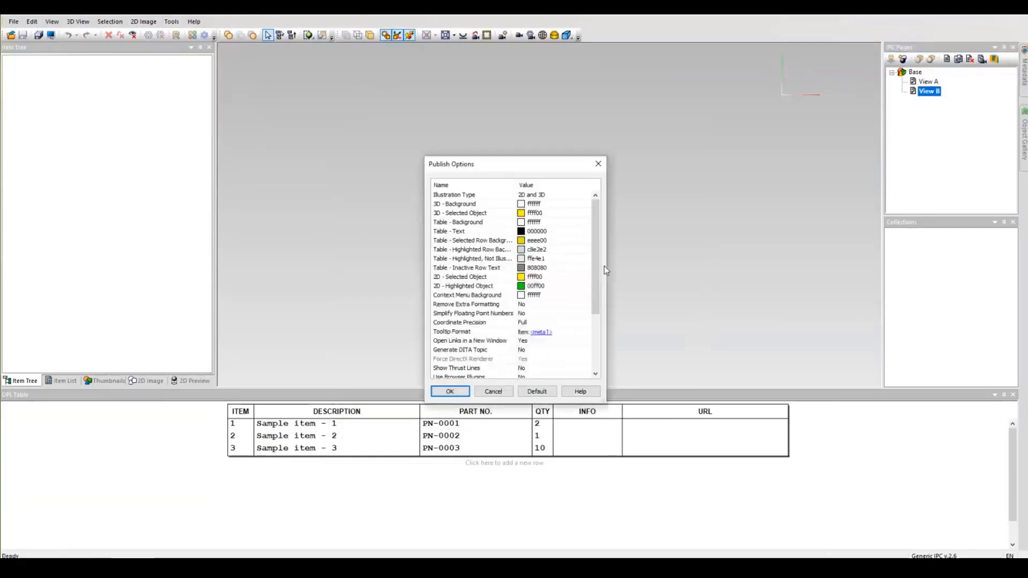
pyautogui.click(584, 195)
pyautogui.click(587, 195)
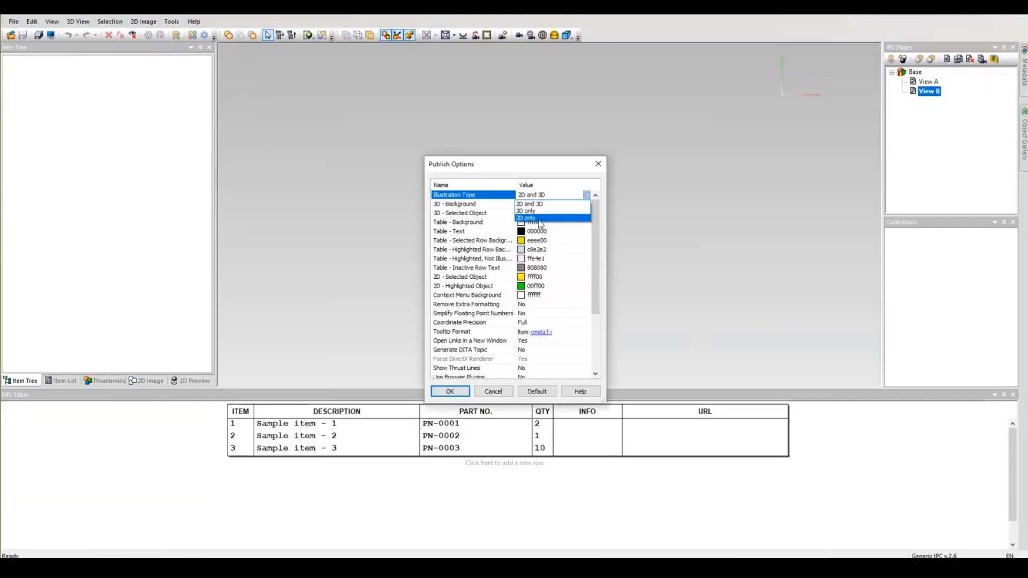
pyautogui.click(536, 213)
pyautogui.click(462, 396)
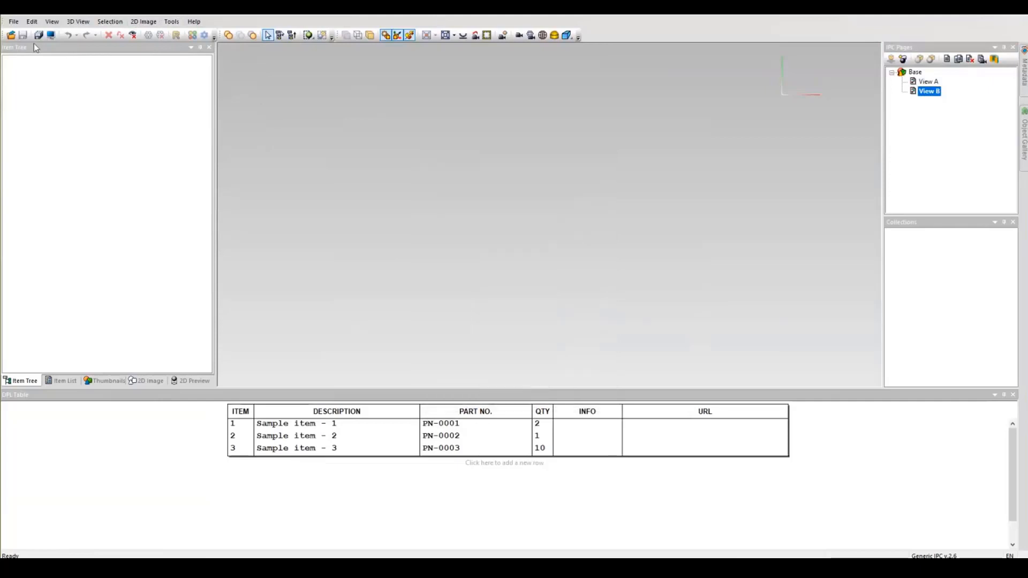
# Preview the published catalog in the browser and check the links between table rows and callouts on sheet View B
pyautogui.click(51, 34)
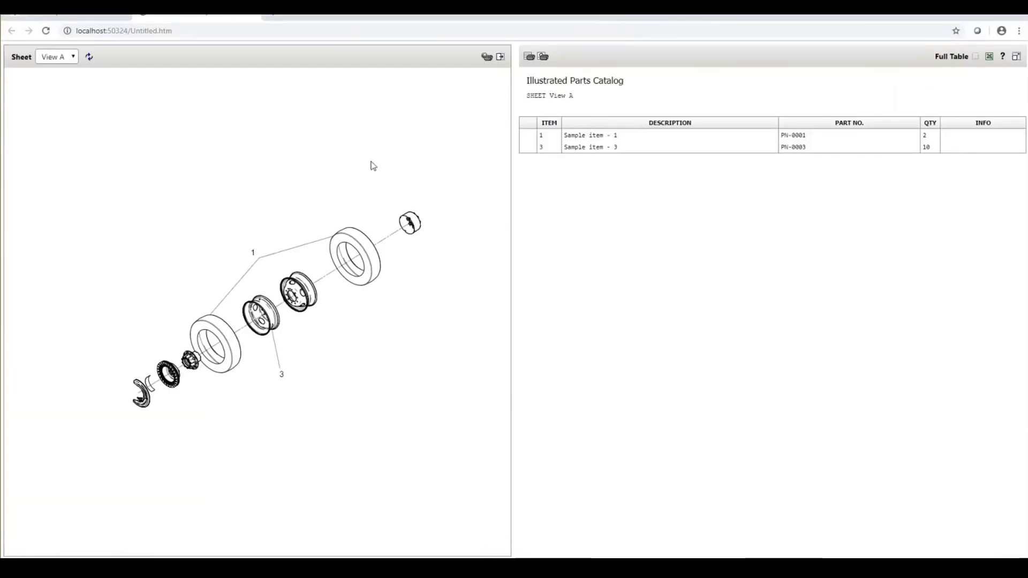
pyautogui.click(70, 57)
pyautogui.click(56, 82)
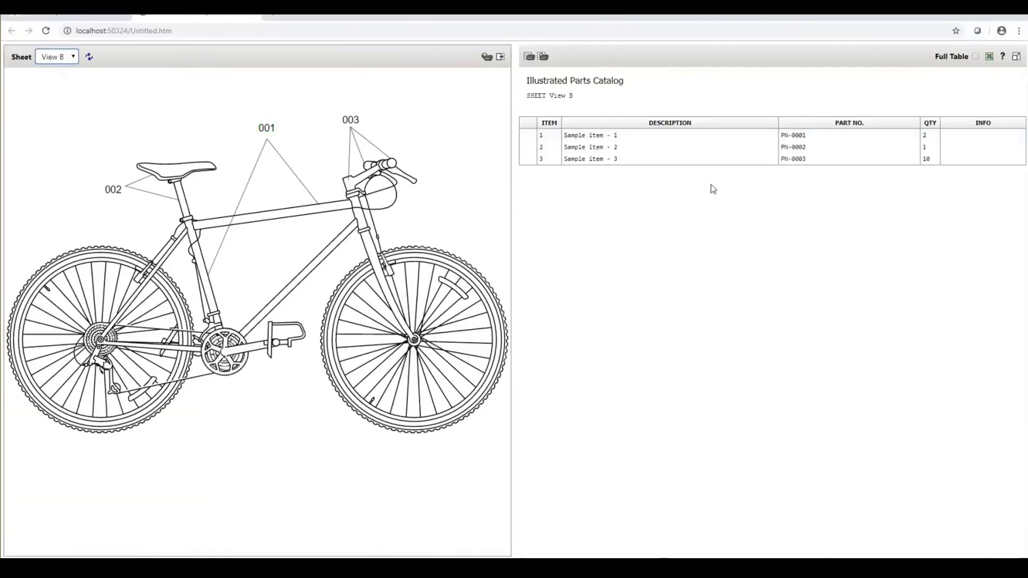
pyautogui.click(587, 135)
pyautogui.click(588, 146)
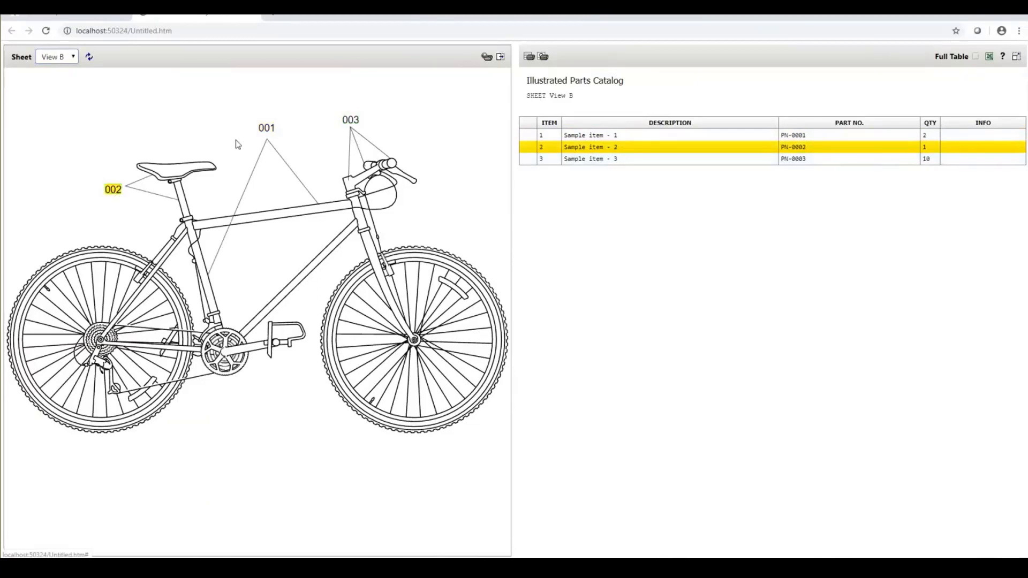
pyautogui.click(348, 122)
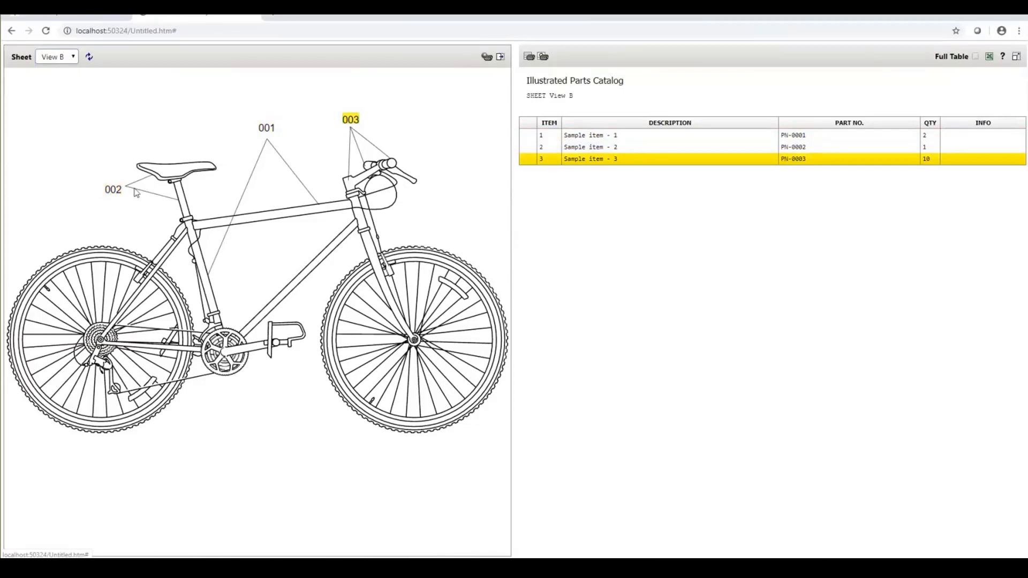
pyautogui.click(592, 150)
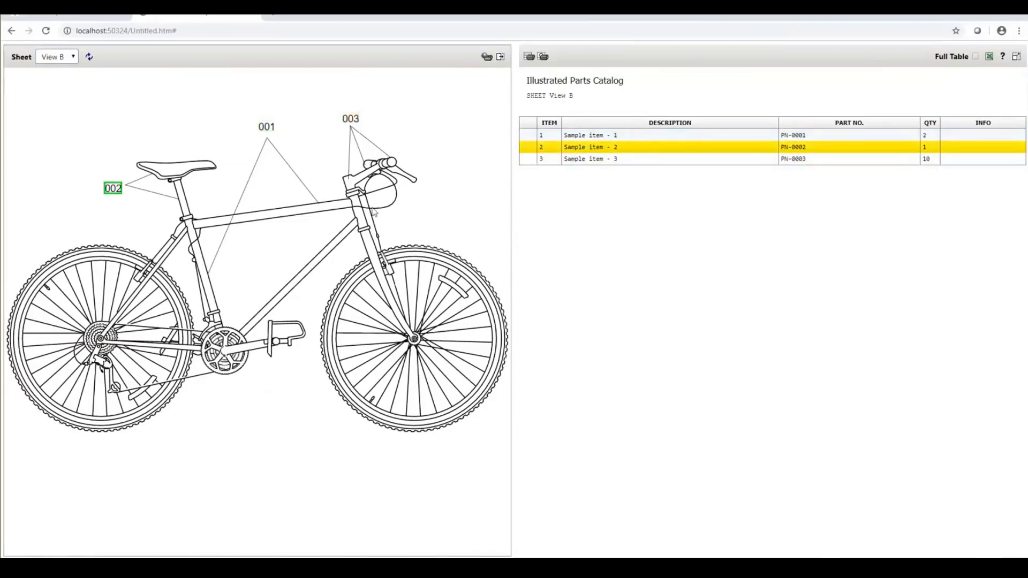
# Display sheet View A in the published catalog and check the links between its table rows and callouts
pyautogui.click(56, 56)
pyautogui.click(51, 68)
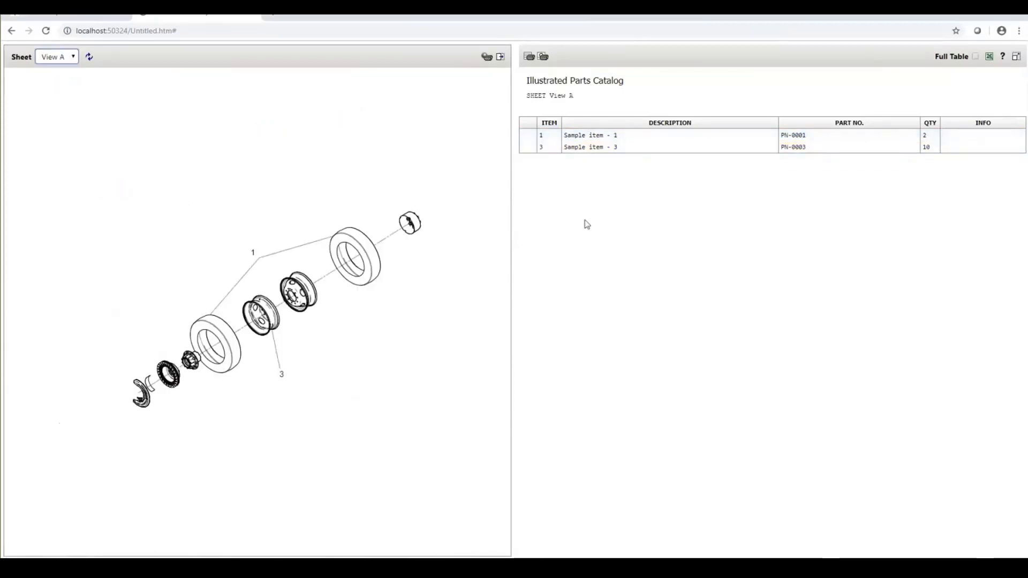
pyautogui.click(586, 135)
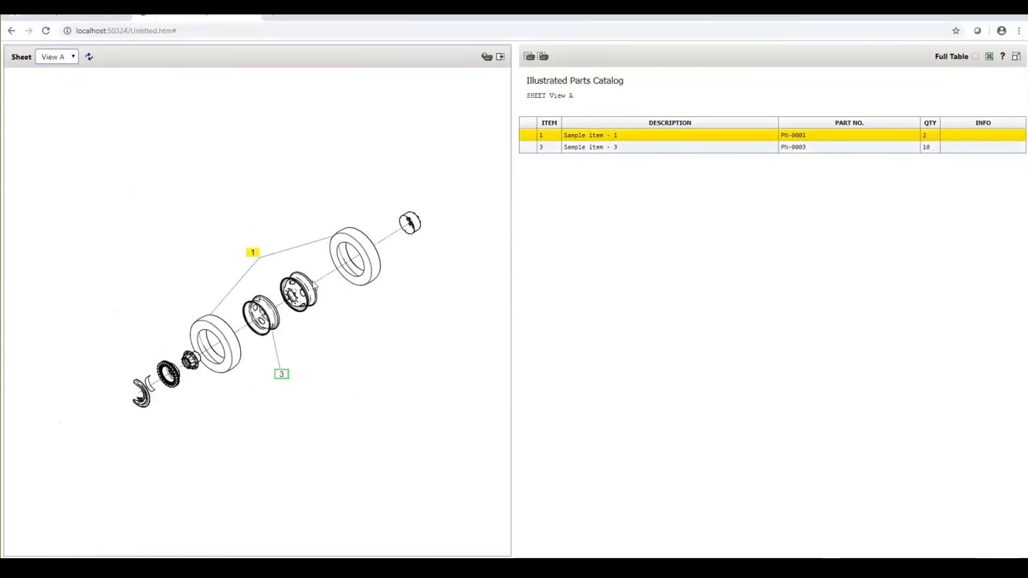
pyautogui.click(589, 147)
pyautogui.click(990, 135)
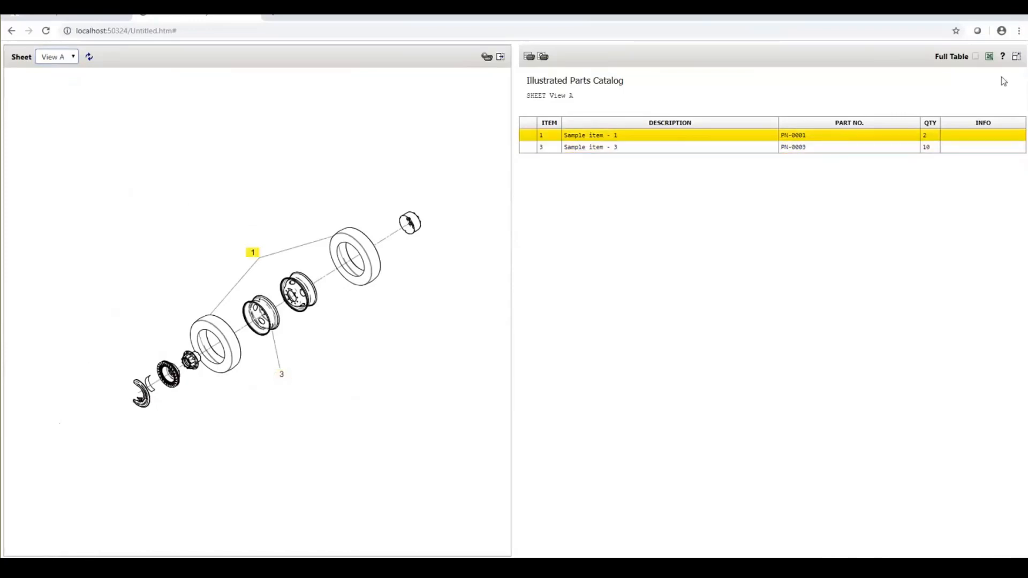
# Close the published catalog preview and select the Sample item - 1 row in the RapidAuthor DPL table
pyautogui.click(1012, 18)
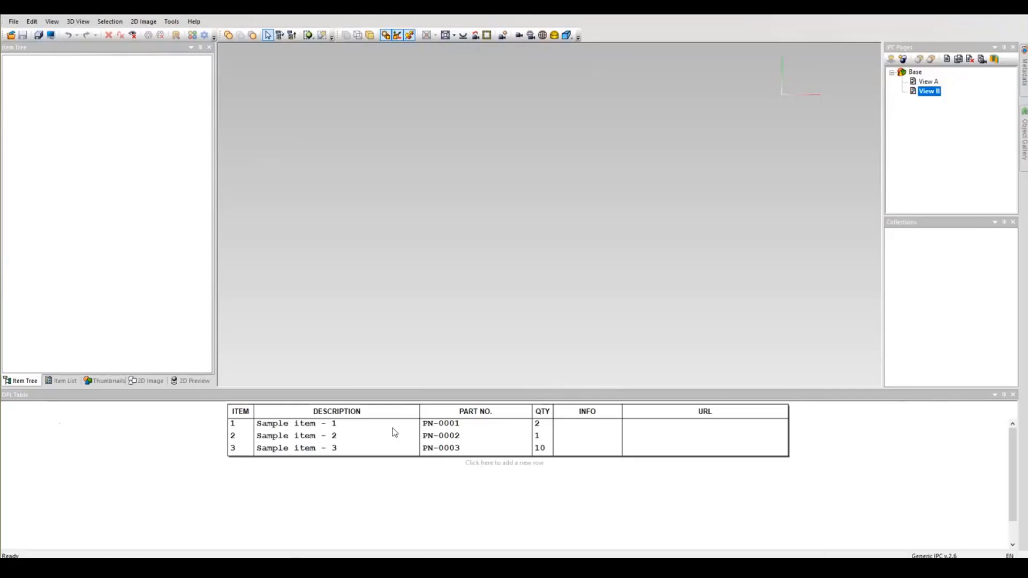
pyautogui.click(242, 426)
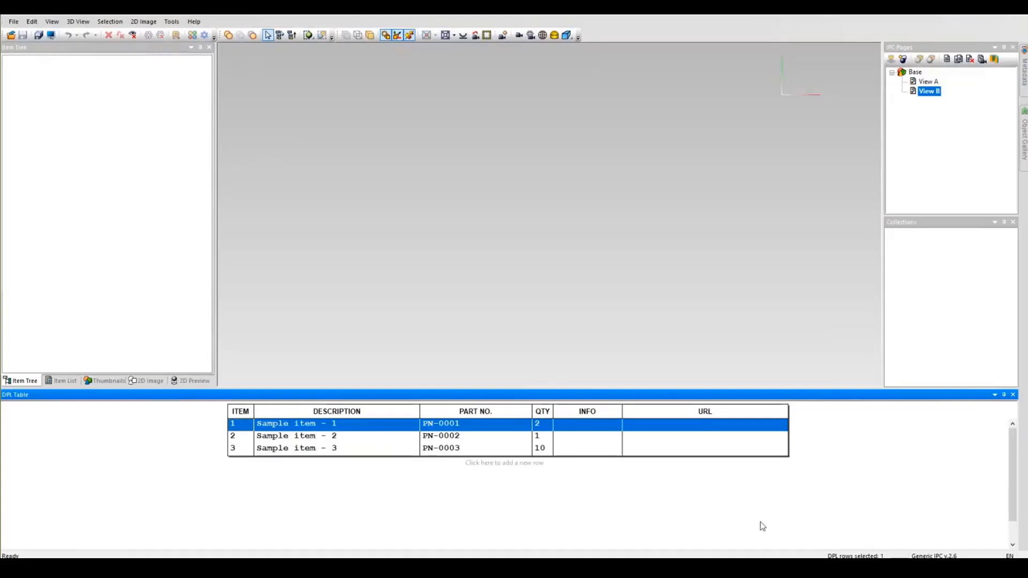
pyautogui.hotkey('alt', 'Tab')
pyautogui.click(487, 354)
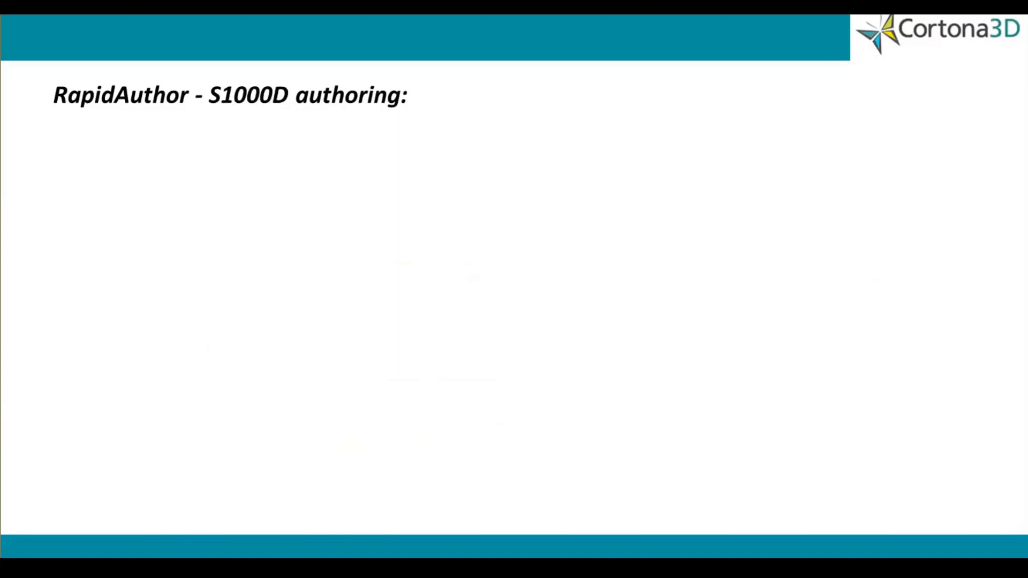
pyautogui.click(362, 198)
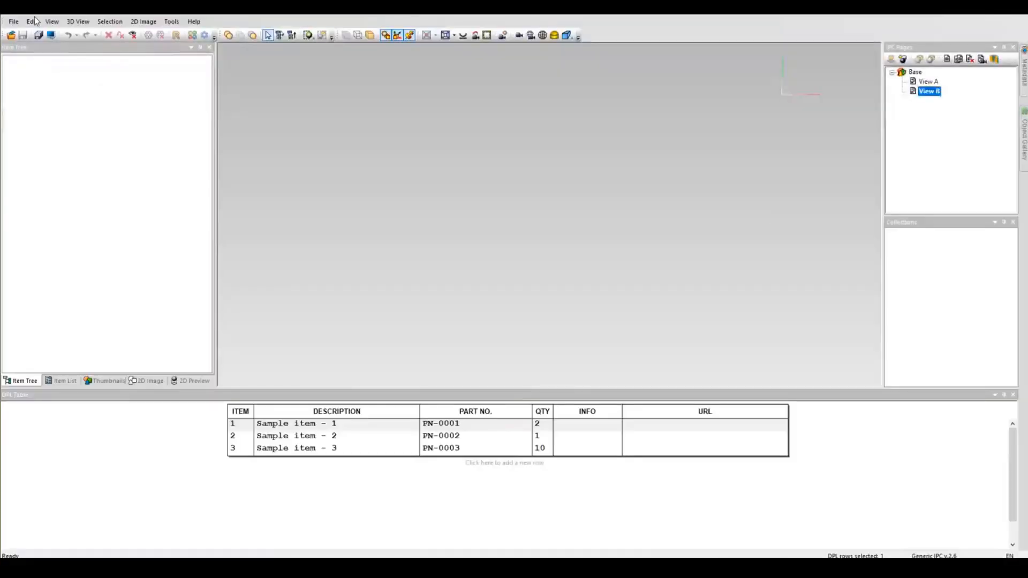
# Open the English project IPC_2_S1000D from the Demonstration working space
pyautogui.click(13, 21)
pyautogui.click(29, 46)
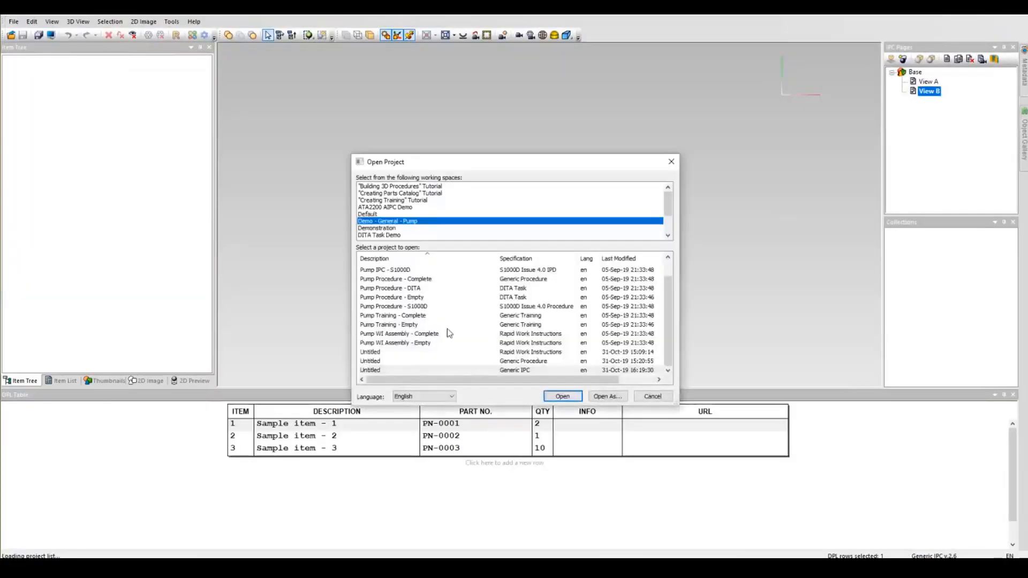
pyautogui.click(380, 235)
pyautogui.click(393, 229)
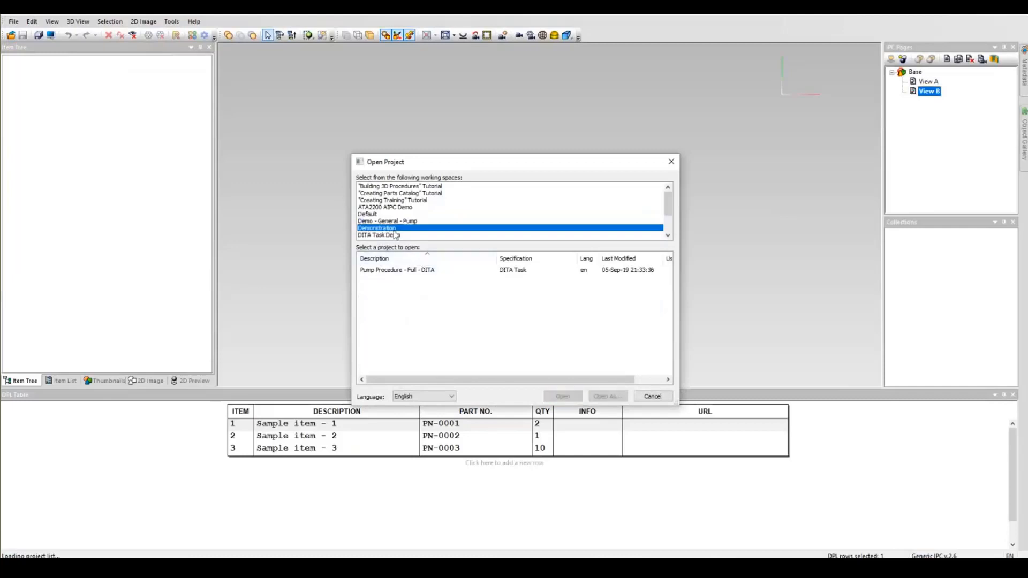
pyautogui.click(388, 279)
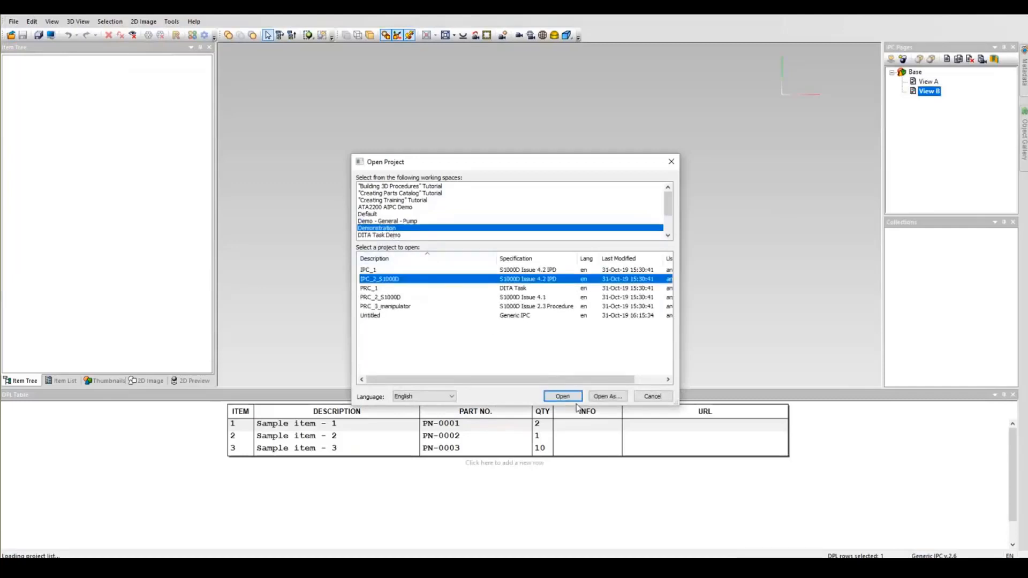
pyautogui.click(563, 396)
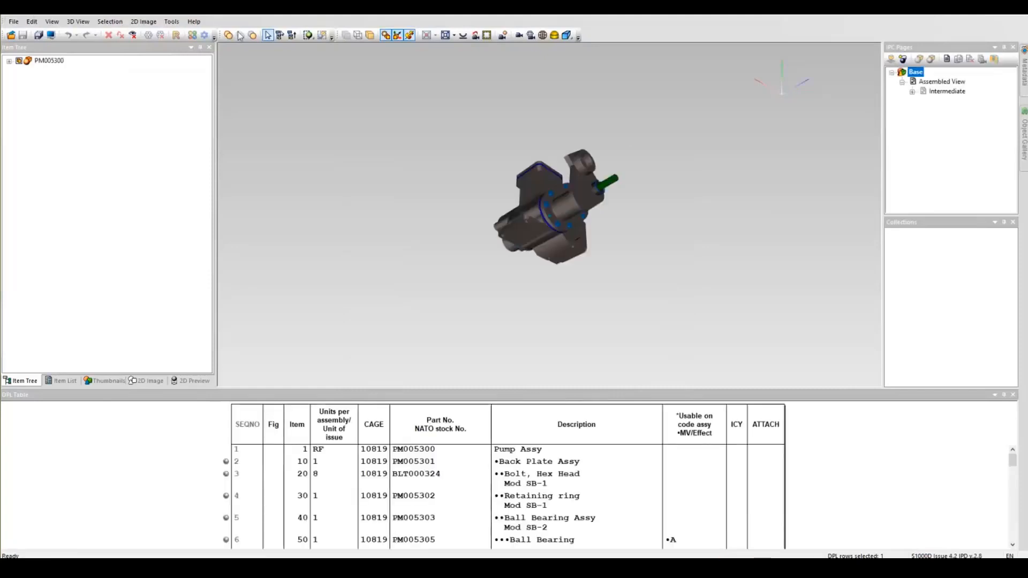
# Review and accept the publish options of the S1000D catalog, and preview the publication in the browser
pyautogui.click(172, 21)
pyautogui.click(194, 70)
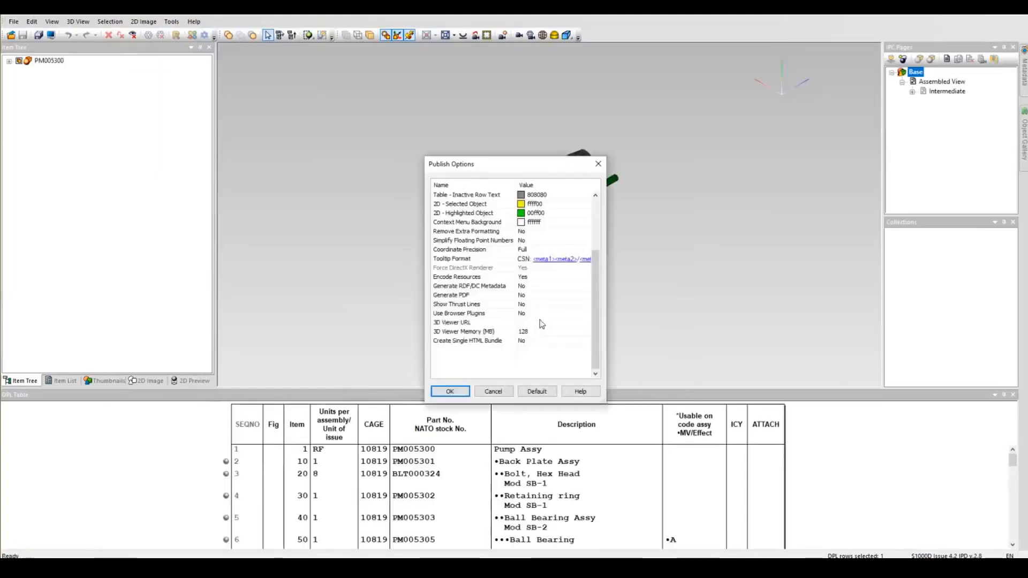
pyautogui.click(450, 391)
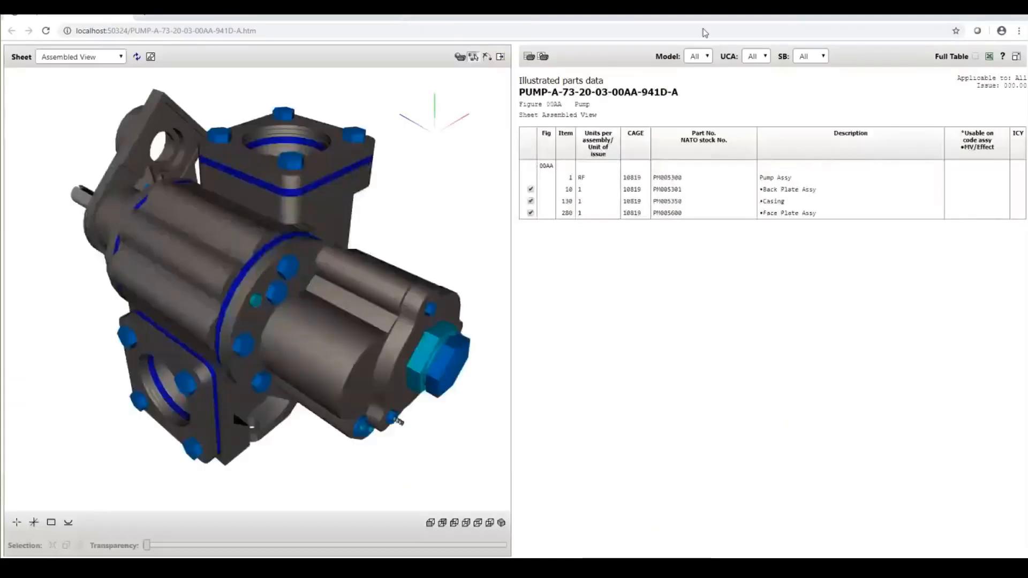
# View the choices of the Model and SB filters in the published catalog, and filter the Assembled View by UCA A
pyautogui.click(697, 56)
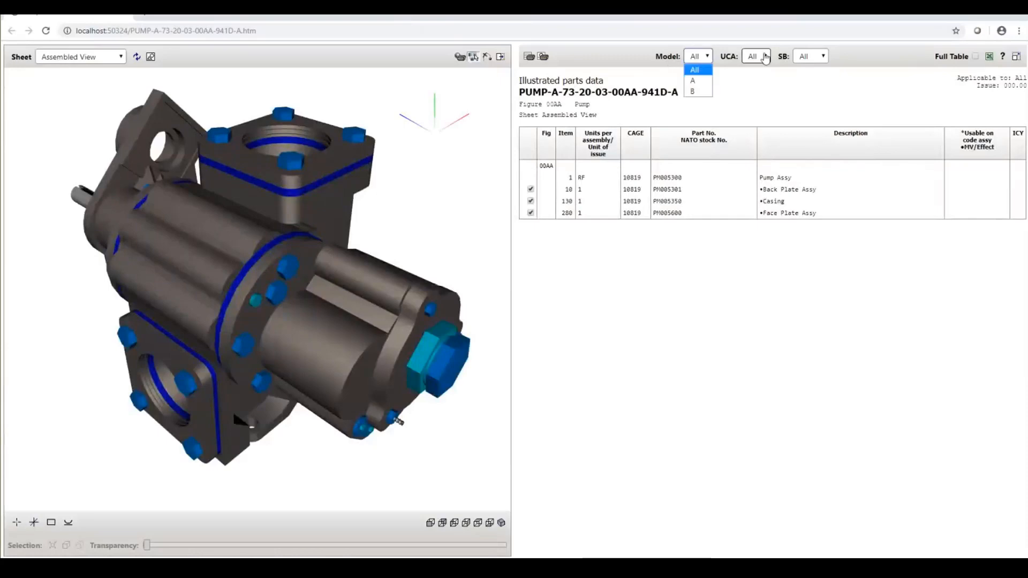
pyautogui.click(805, 56)
pyautogui.click(805, 56)
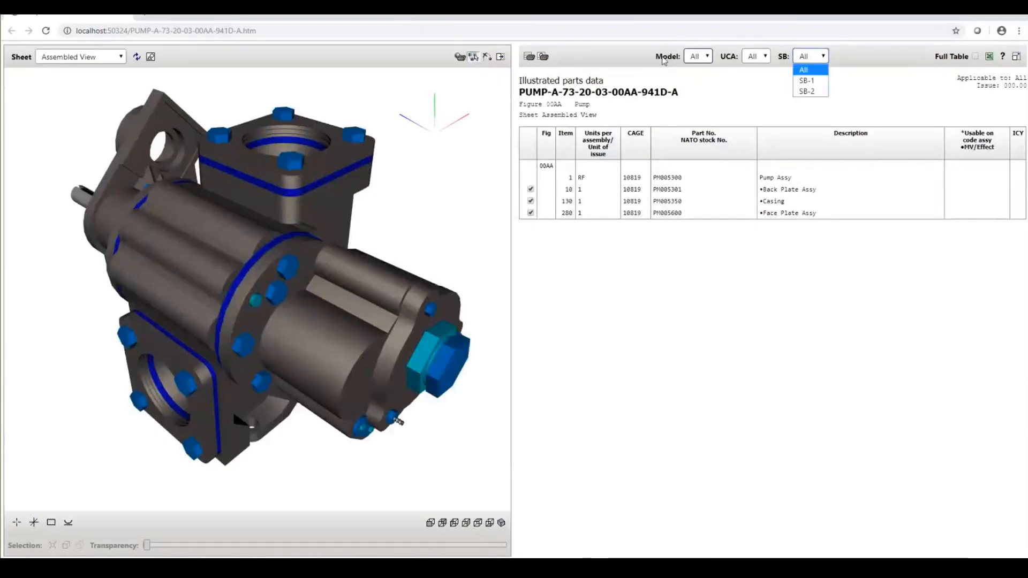
pyautogui.click(755, 56)
pyautogui.click(753, 81)
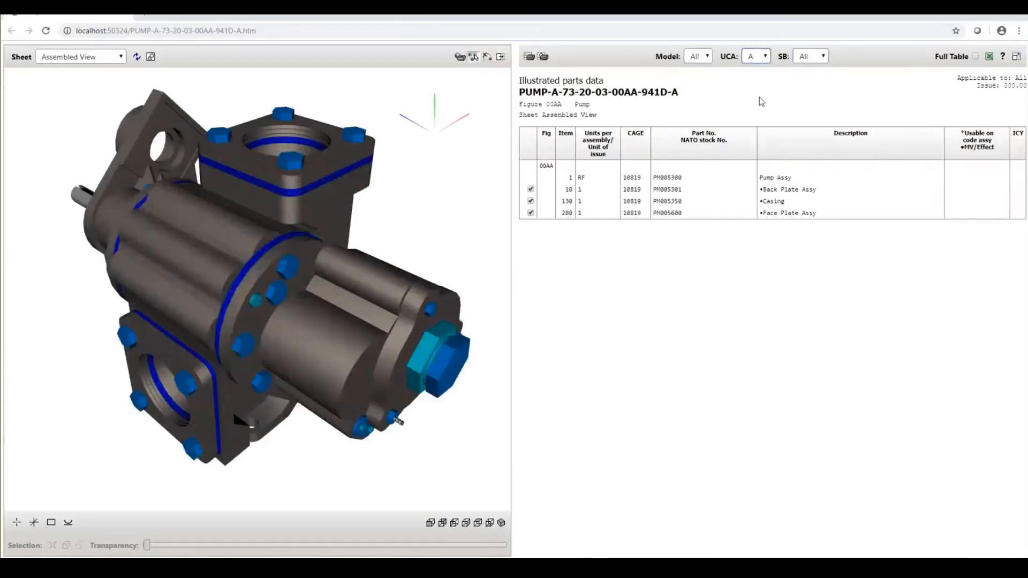
# Display the Backplate Assy View sheet in the published catalog with the UCA filter set to All
pyautogui.click(116, 56)
pyautogui.click(99, 80)
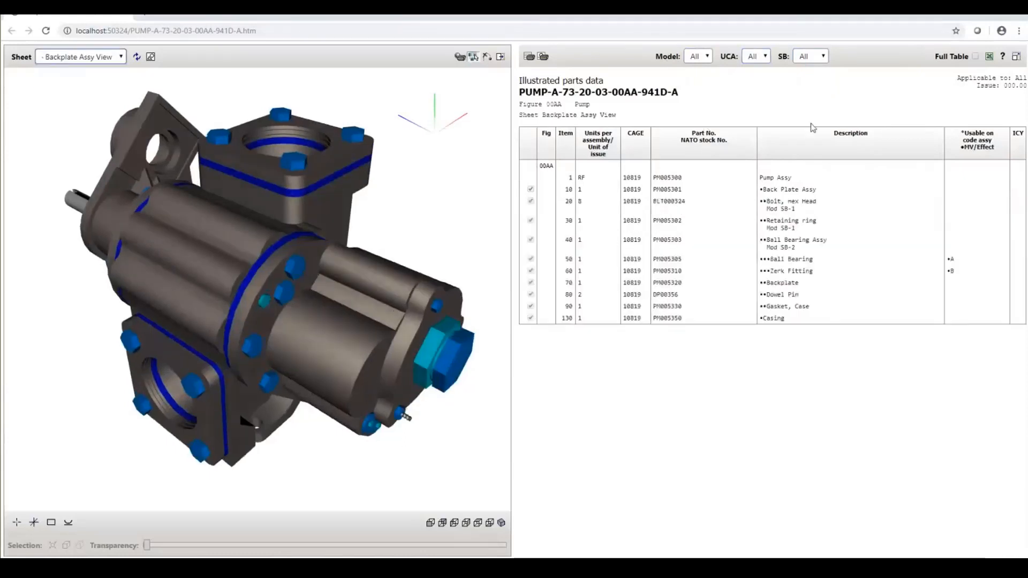
pyautogui.click(756, 56)
pyautogui.click(752, 70)
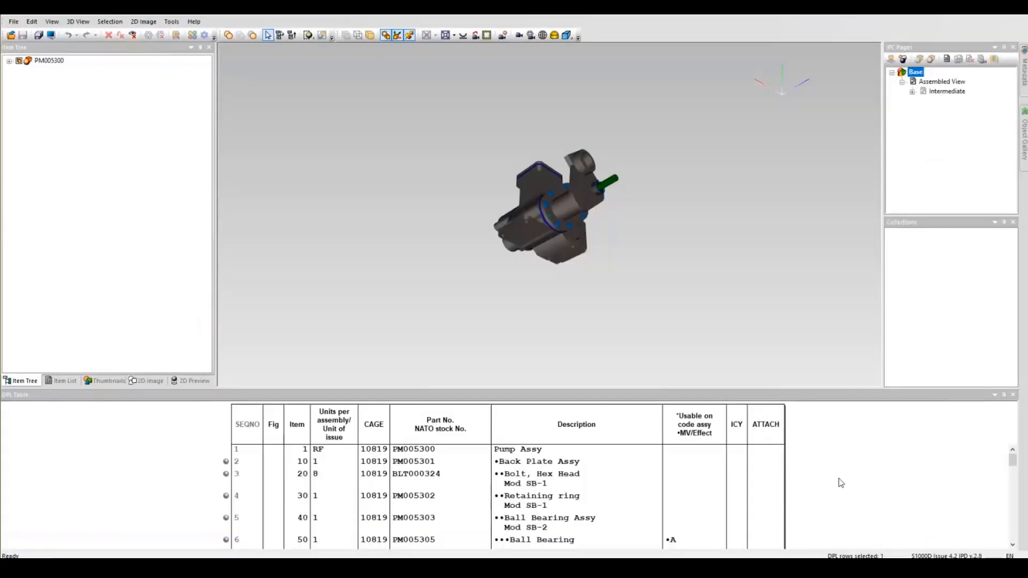
# Return to RapidAuthor, enlarge the DPL table area and examine the usable on code of the Shaft, Drive - Rev. A row
pyautogui.scroll(-3, 664, 480)
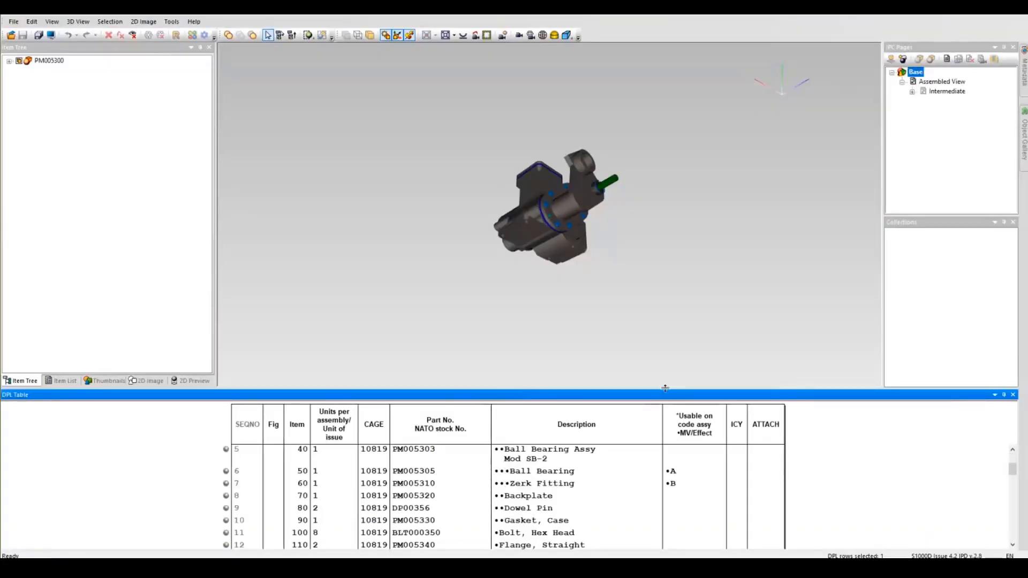
pyautogui.moveTo(661, 388); pyautogui.dragTo(664, 295)
pyautogui.scroll(-3, 767, 434)
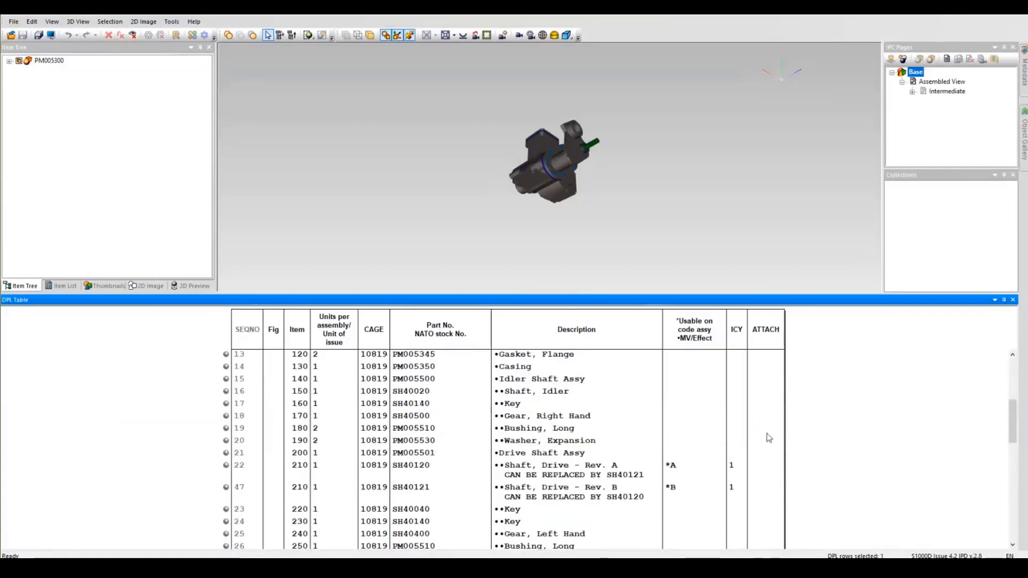
pyautogui.scroll(3, 766, 433)
pyautogui.scroll(-3, 766, 434)
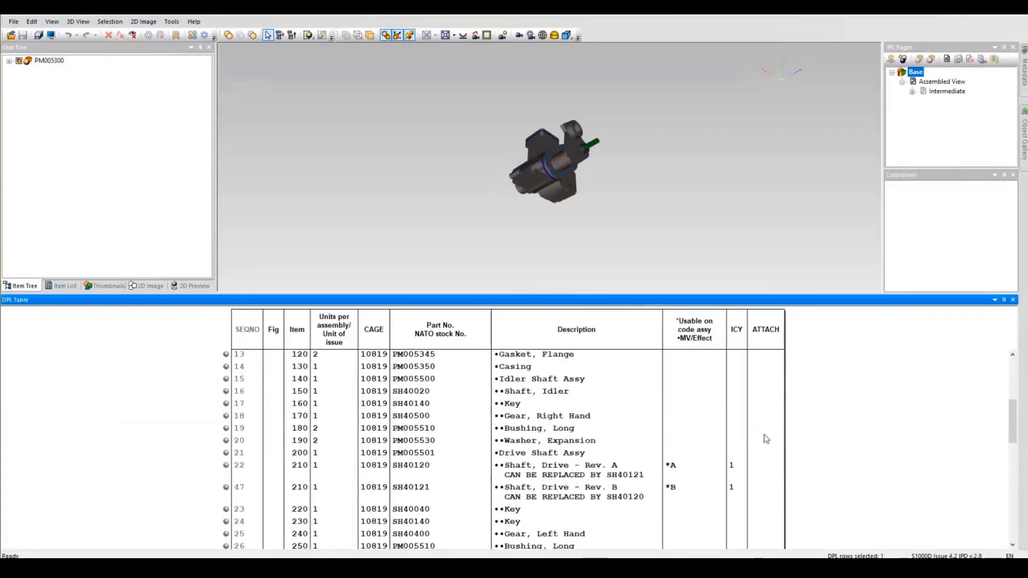
pyautogui.click(684, 474)
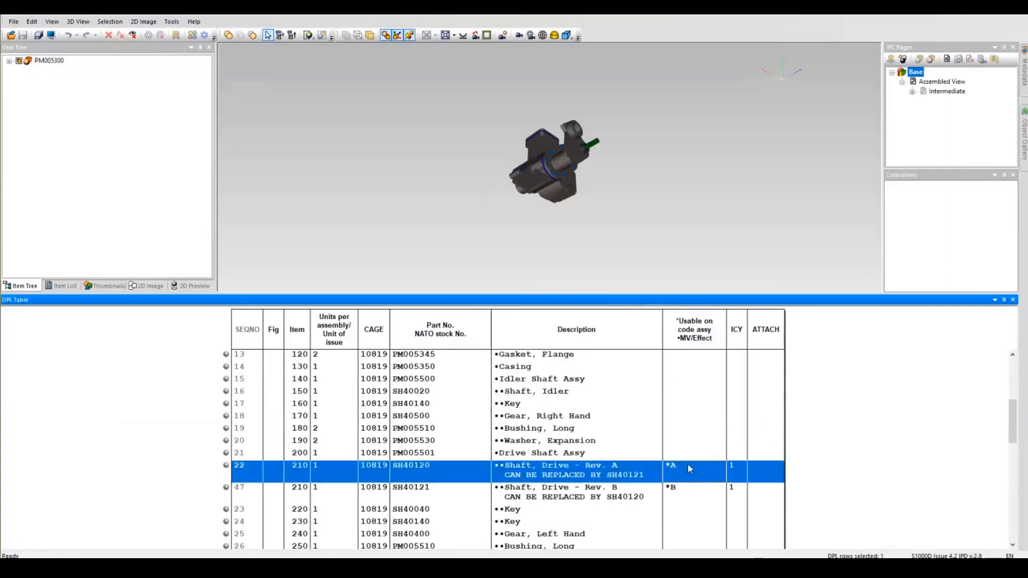
# Browse the entry types available for the description of the item 180 Bushing, Long row, and leave without adding one
pyautogui.doubleClick(571, 431)
pyautogui.click(518, 439)
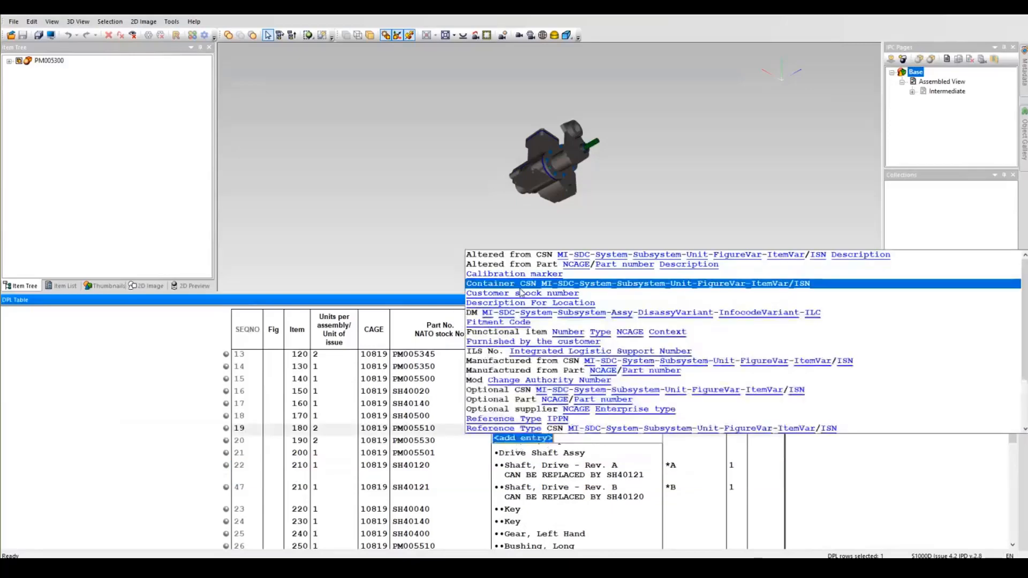
pyautogui.scroll(-2, 536, 365)
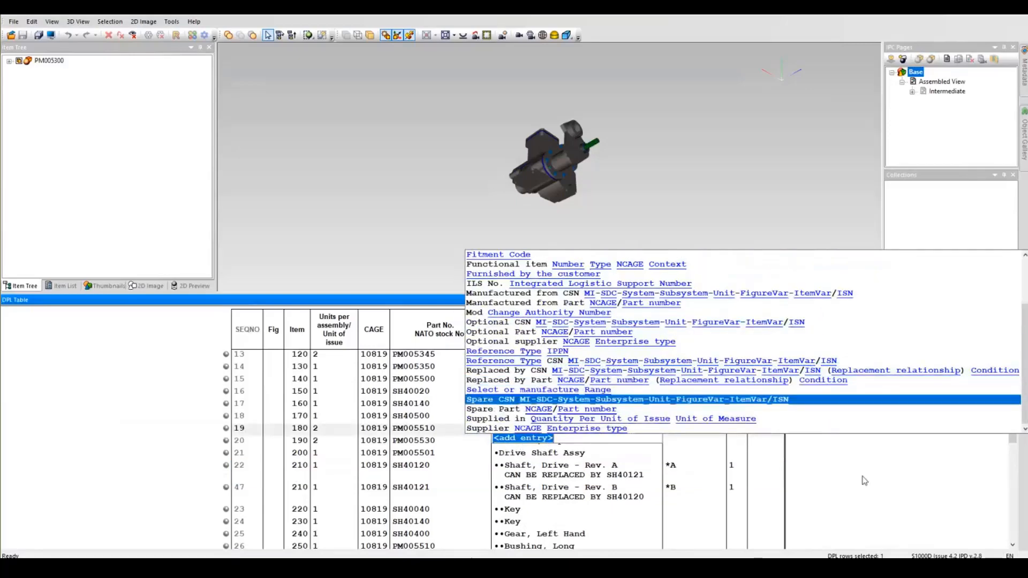
pyautogui.click(658, 402)
pyautogui.click(901, 410)
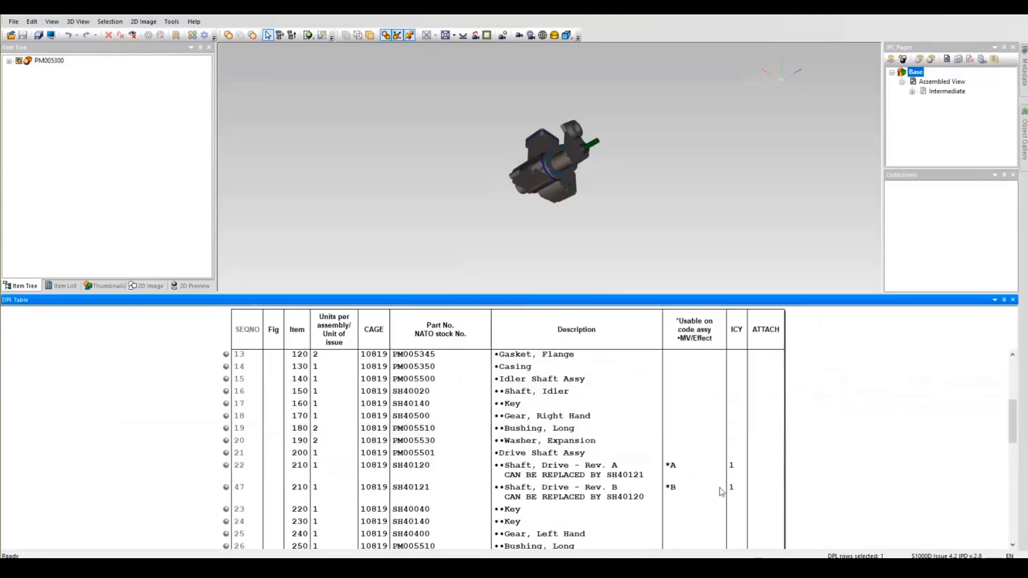
# Switch to the published catalog in the browser, filter the Backplate Assy View by Model A, and reset the Model filter to All
pyautogui.click(224, 567)
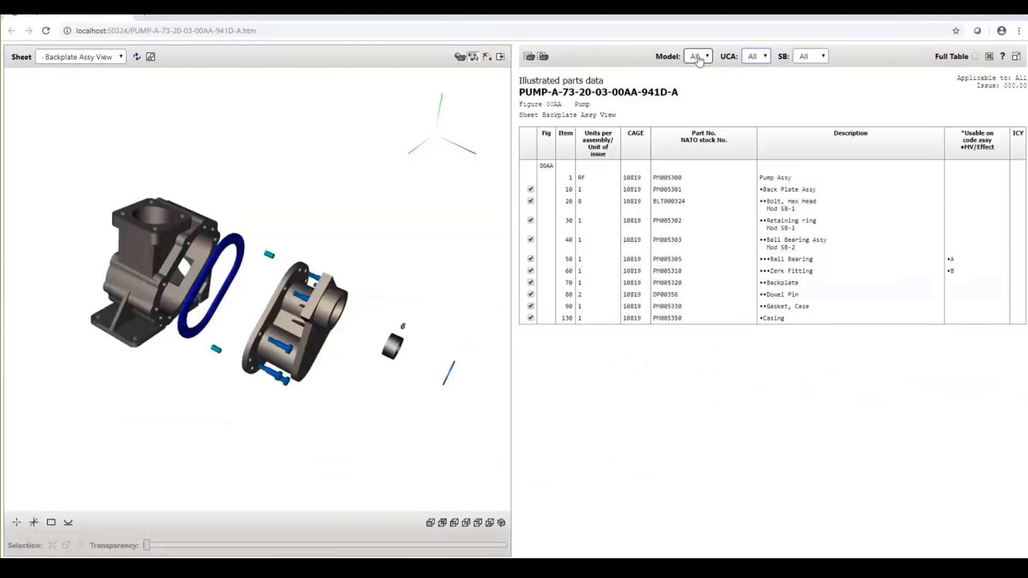
pyautogui.click(699, 57)
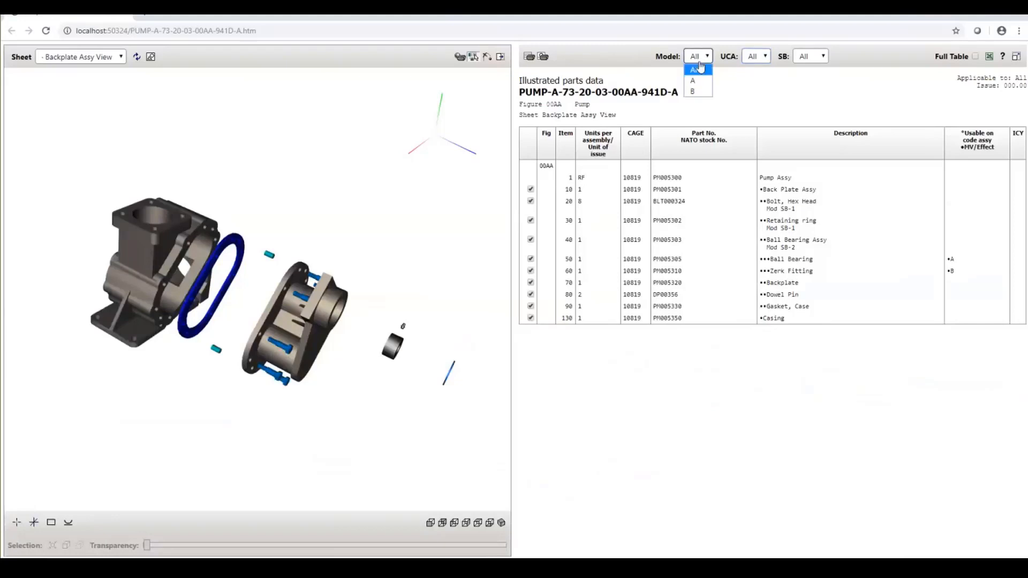
pyautogui.click(694, 80)
pyautogui.click(699, 57)
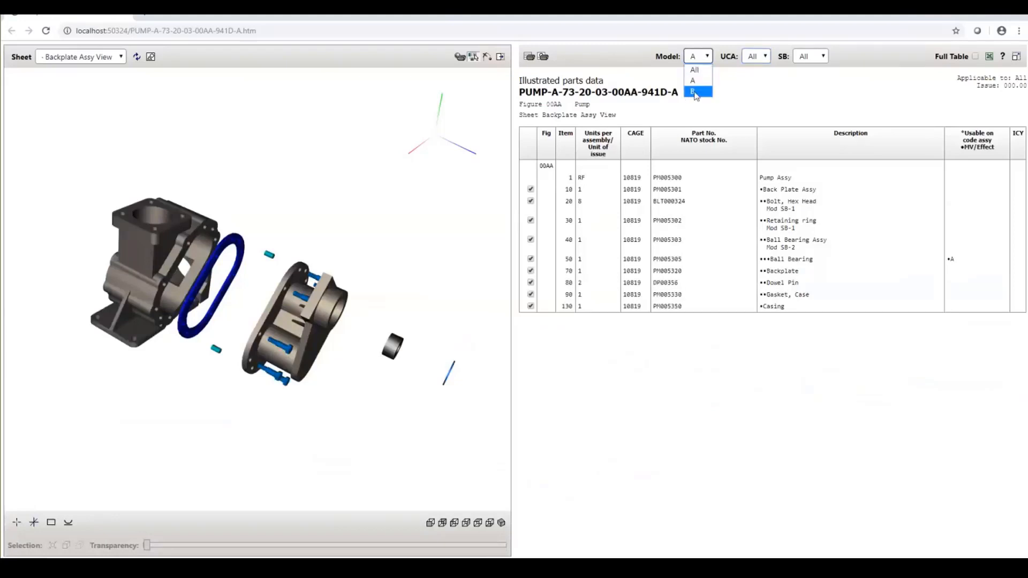
pyautogui.click(695, 80)
pyautogui.click(698, 56)
pyautogui.click(694, 70)
# Filter the Backplate Assy View parts by service bulletins SB-1 and SB-2 in turn, and highlight the listed parts
pyautogui.click(811, 56)
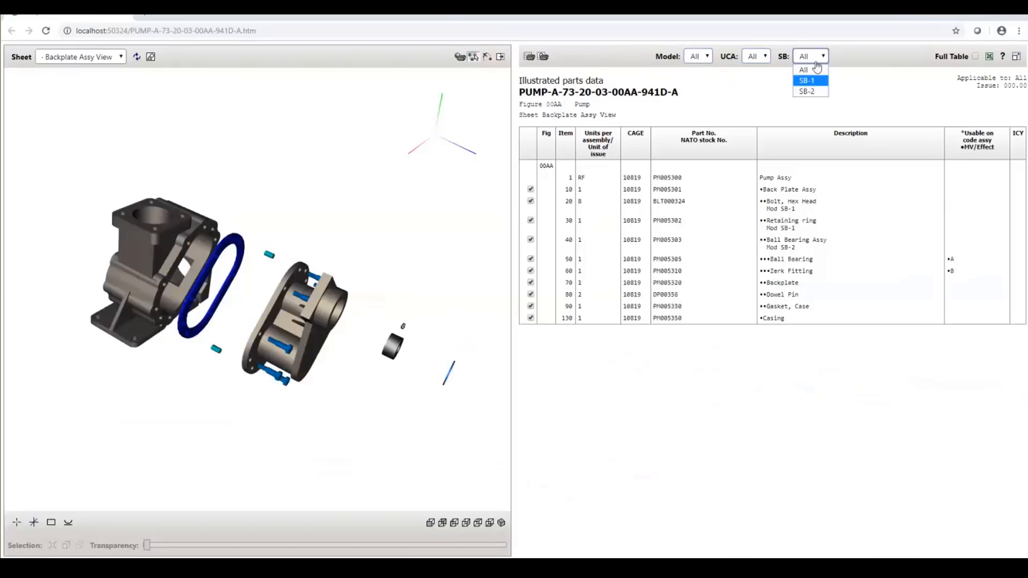
pyautogui.click(806, 80)
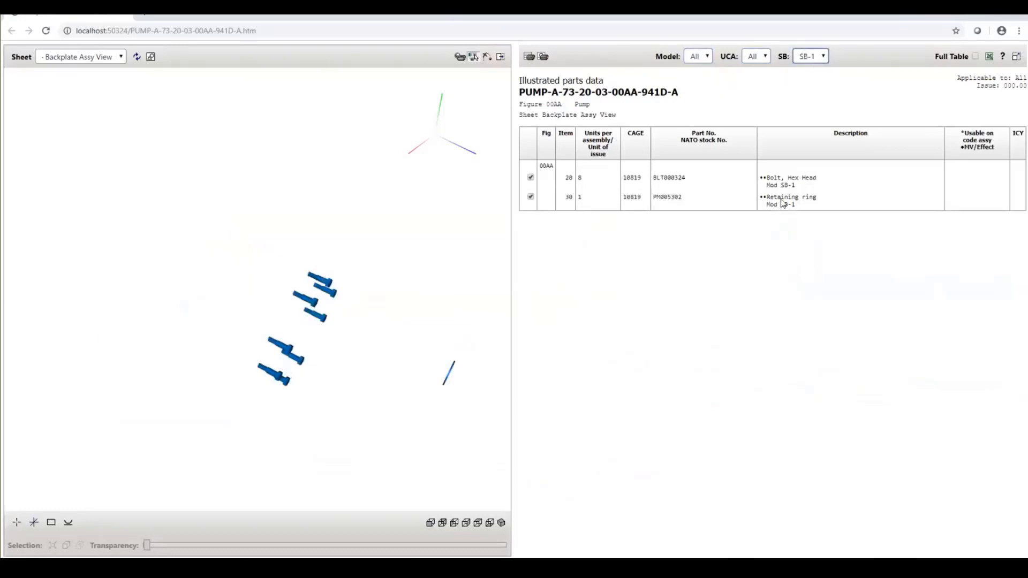
pyautogui.click(785, 182)
pyautogui.click(786, 209)
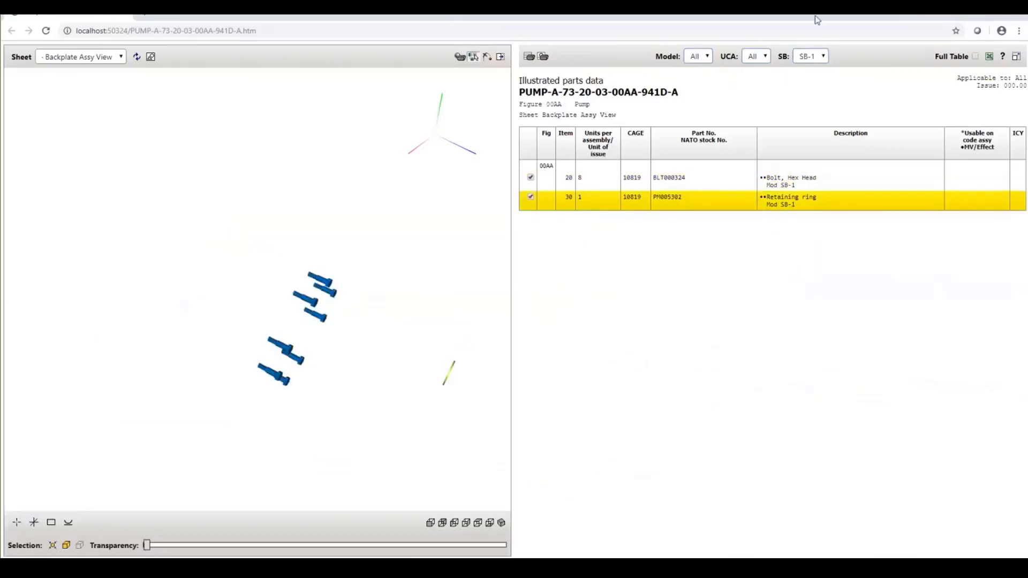
pyautogui.click(811, 56)
pyautogui.click(808, 92)
pyautogui.click(791, 184)
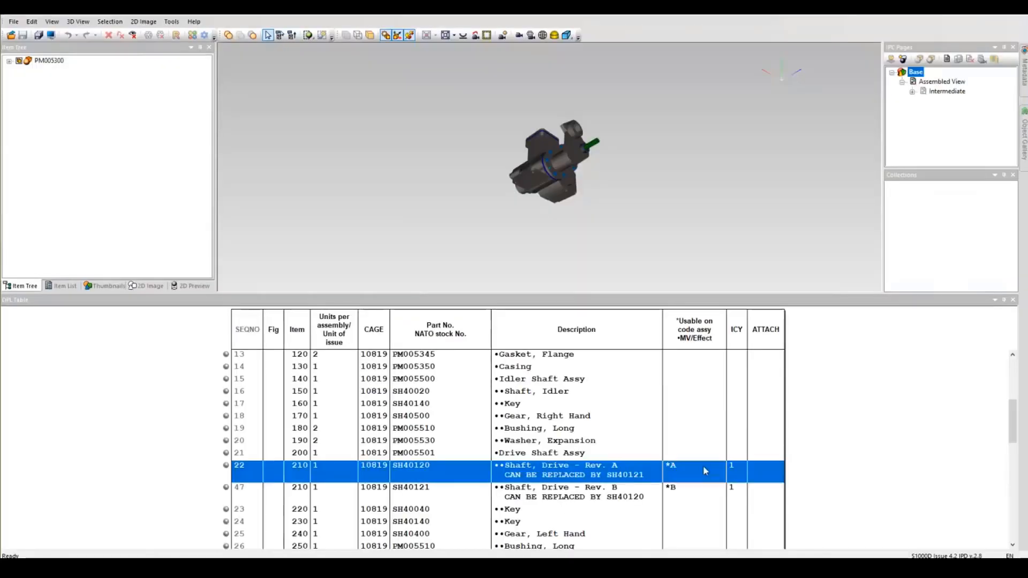
# Return to RapidAuthor and examine the DPL rows carrying the Mod SB-1 and Mod SB-2 entries
pyautogui.scroll(-2, 607, 449)
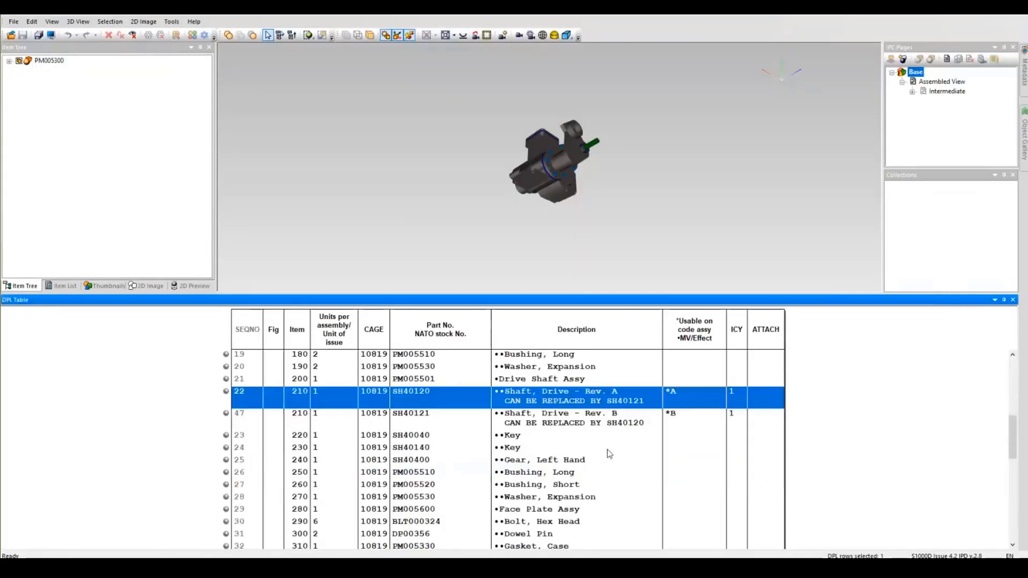
pyautogui.scroll(3, 549, 403)
pyautogui.scroll(3, 549, 403)
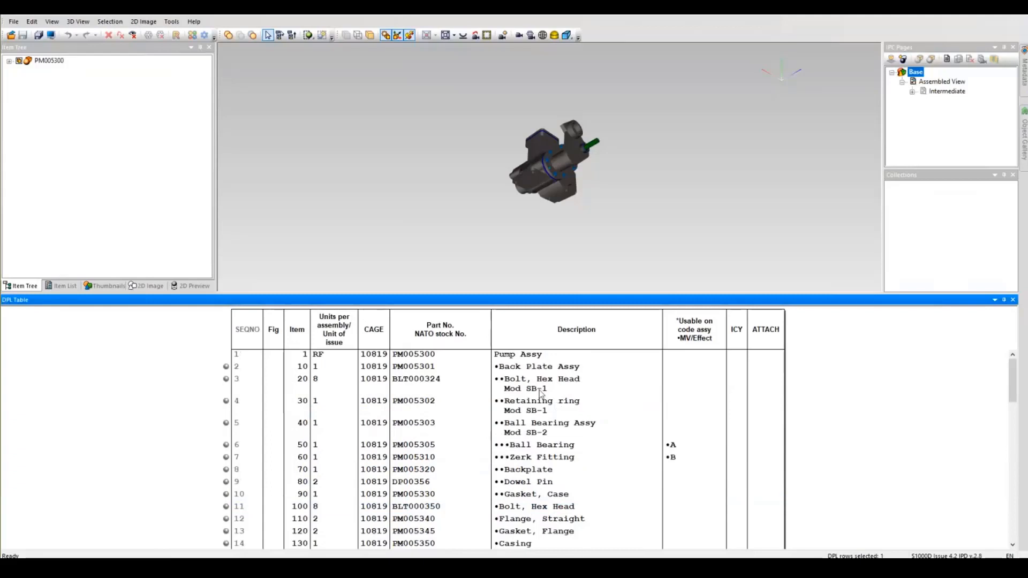
pyautogui.click(542, 393)
pyautogui.click(565, 437)
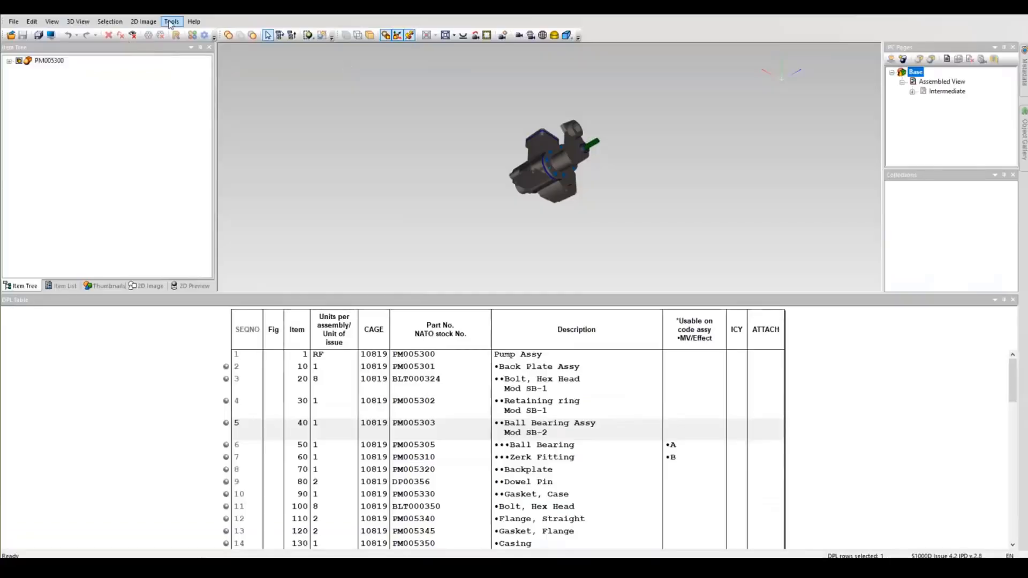
# View the S1000D import commands, open the file selection for importing an IPD data module, and cancel it
pyautogui.click(171, 21)
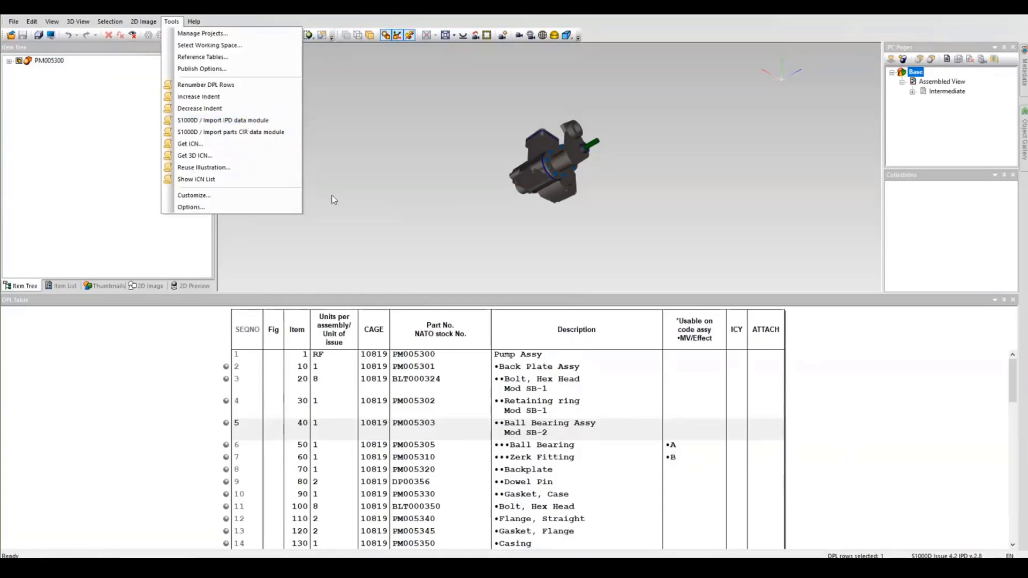
pyautogui.click(274, 122)
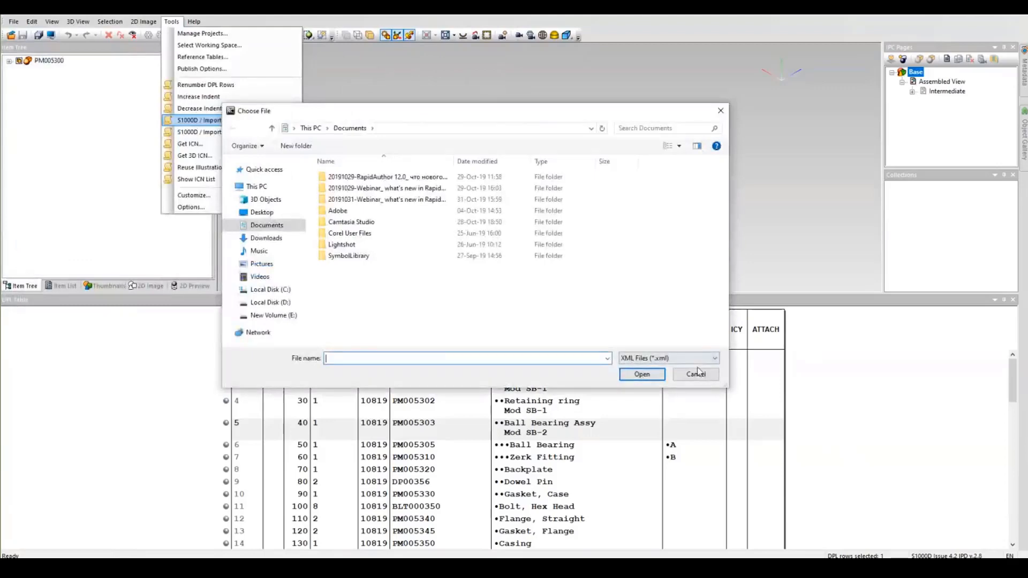
pyautogui.click(696, 374)
pyautogui.scroll(-5, 616, 450)
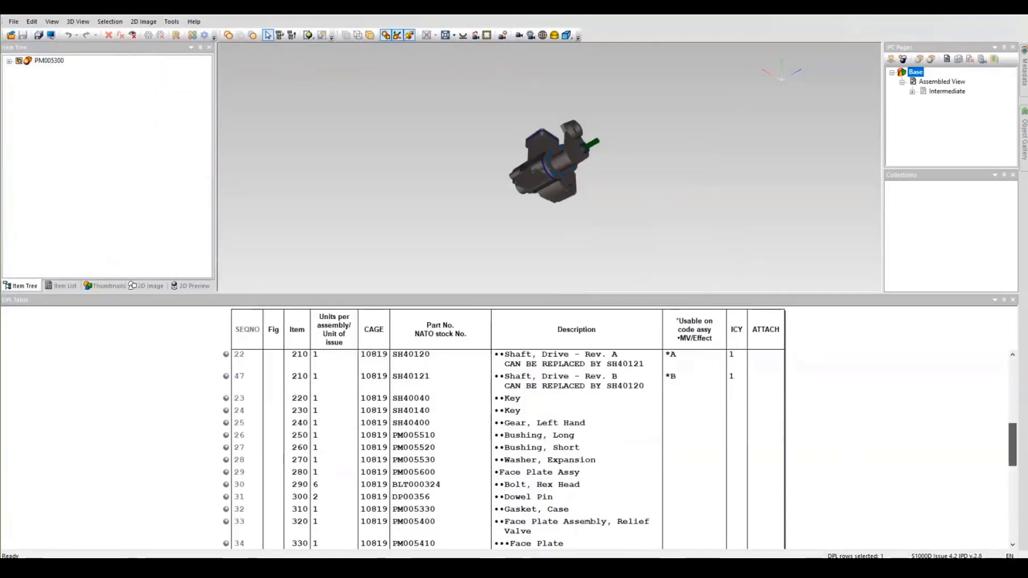
# Bring up the XML file chooser of the IPD data module import, dismiss it, and switch to the DPL sheet in Excel
pyautogui.scroll(1, 616, 449)
pyautogui.click(171, 22)
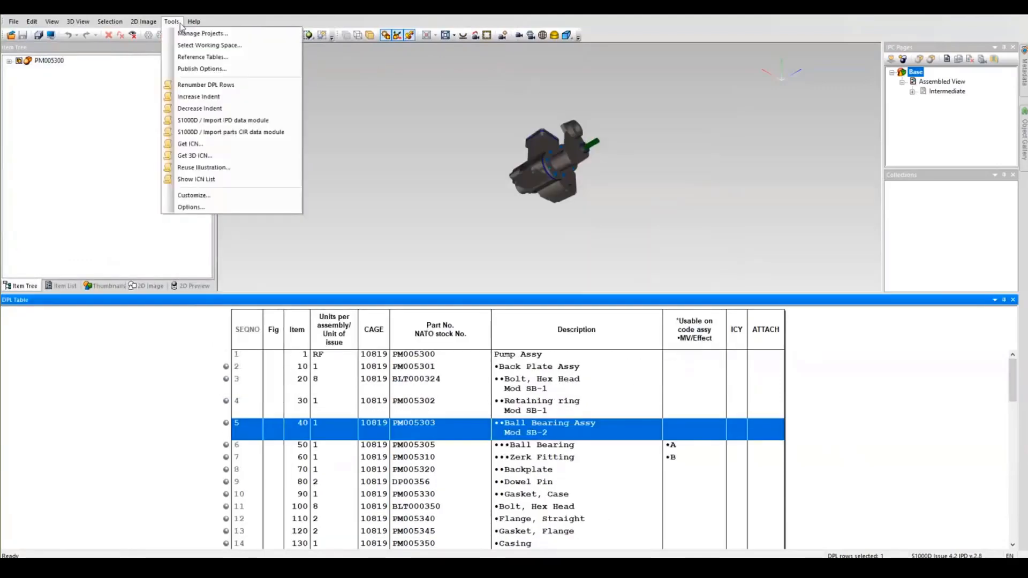
pyautogui.click(268, 127)
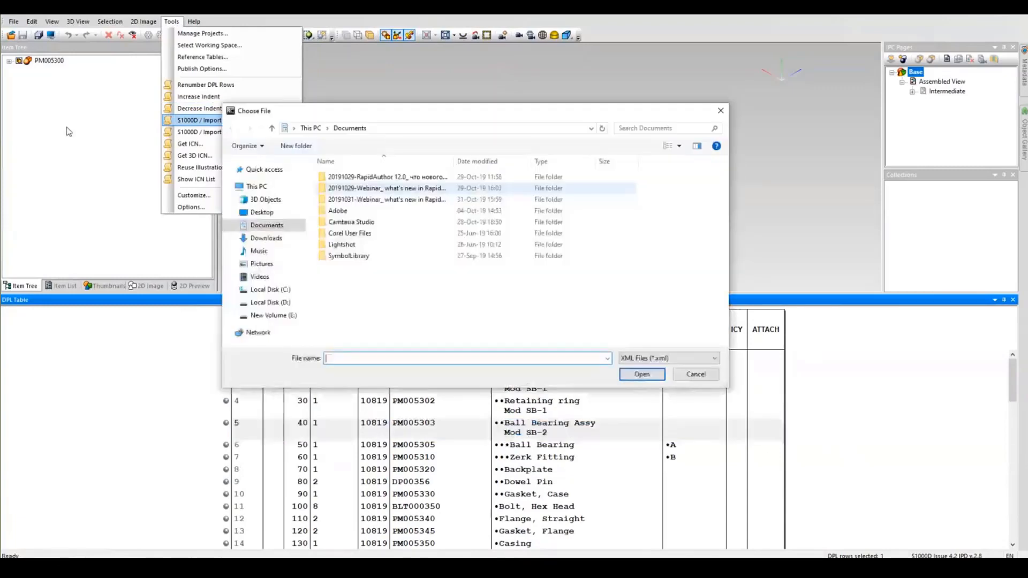
pyautogui.click(696, 374)
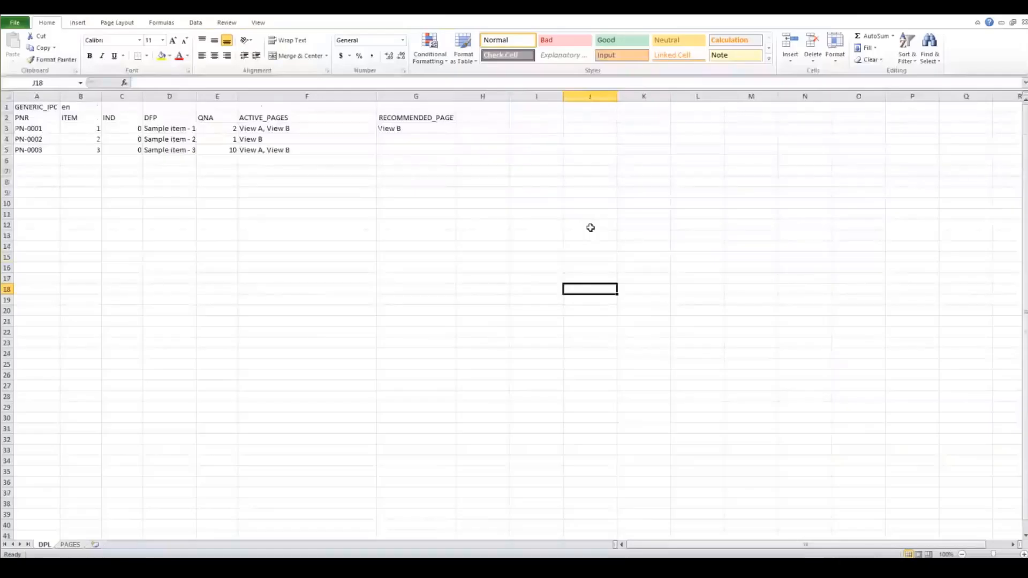
pyautogui.scroll(-1, 562, 236)
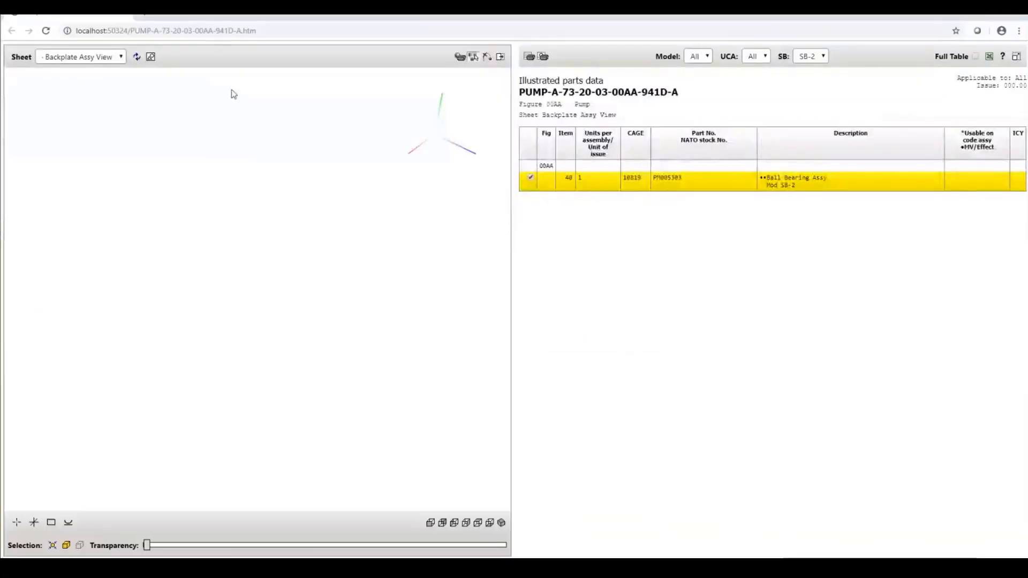
# Switch to the published pump catalog in the browser, show the Assembled View, then the Backplate Assy View, and pick the Bolt, Hex Head row
pyautogui.click(80, 57)
pyautogui.click(59, 69)
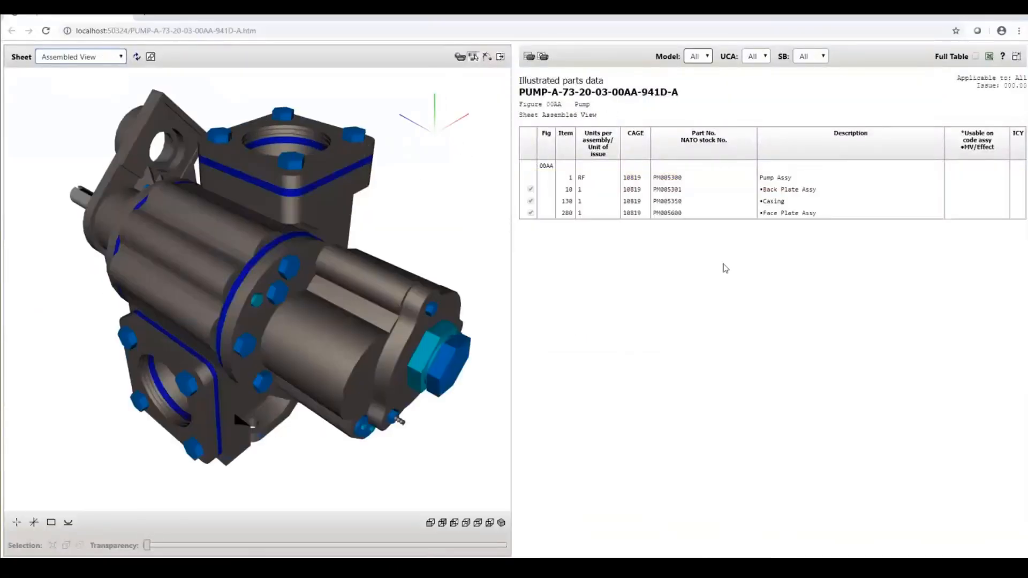
pyautogui.click(81, 56)
pyautogui.click(59, 80)
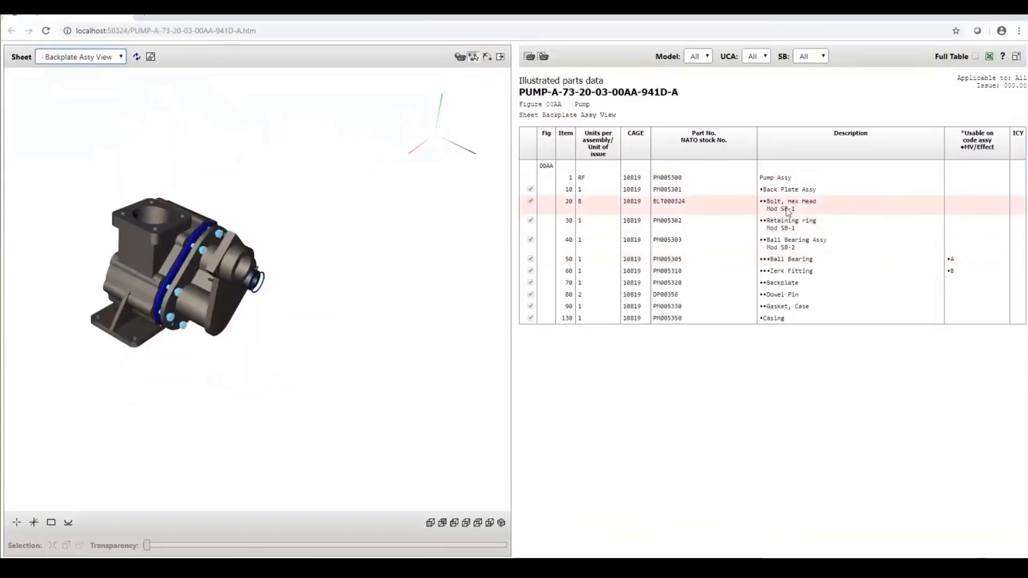
pyautogui.click(773, 206)
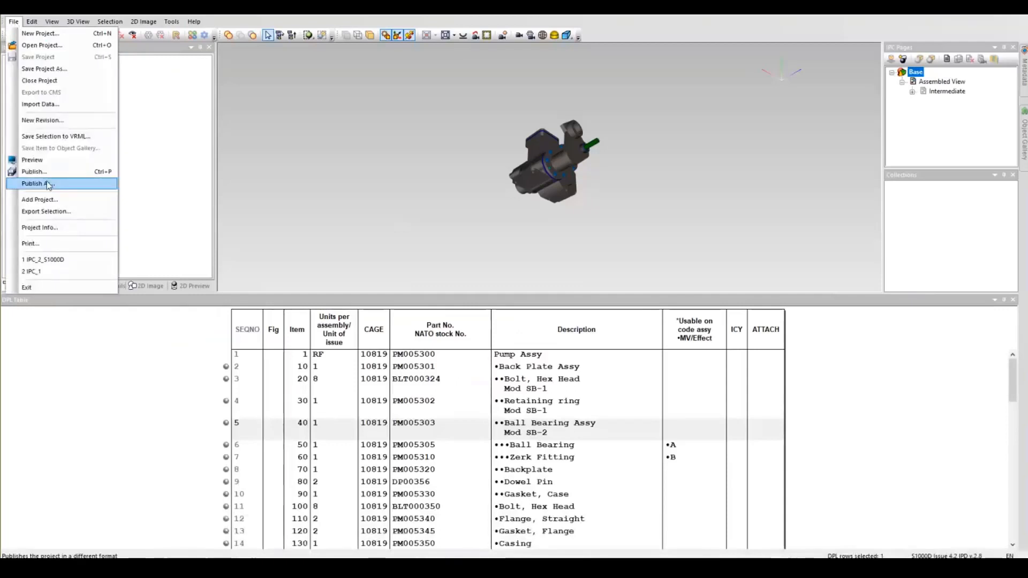
# Return to RapidAuthor and publish the catalog as a PDF document, overwriting PUMP-A-73-20-03-00AA-941D-A.pdf, and view the published document
pyautogui.click(54, 182)
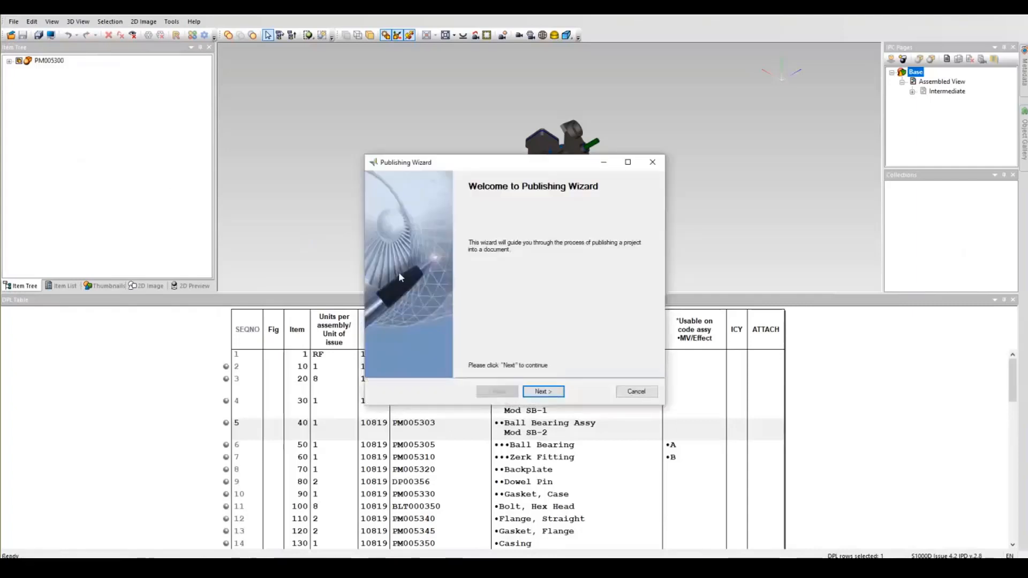
pyautogui.click(543, 391)
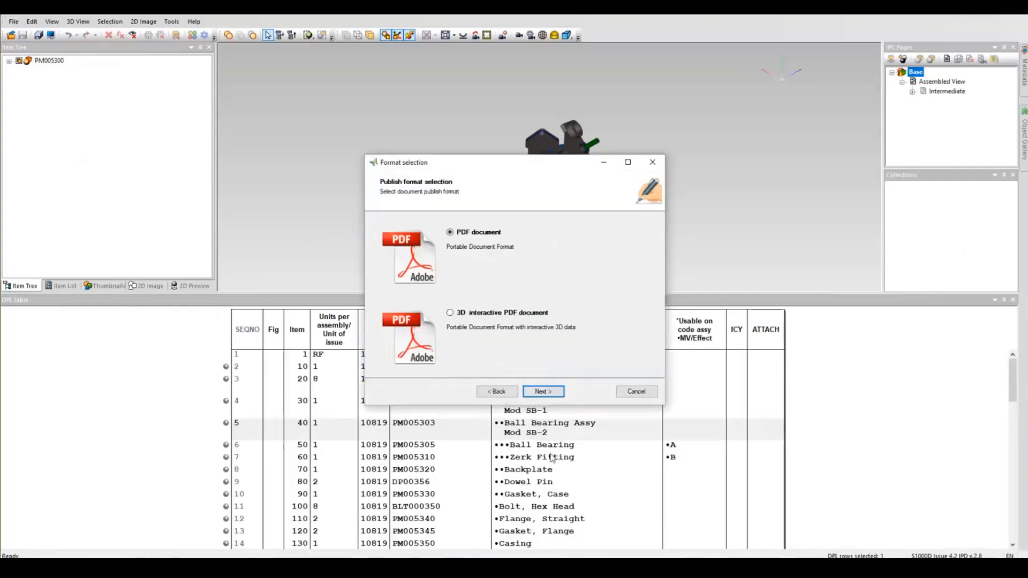
pyautogui.click(543, 392)
pyautogui.click(542, 392)
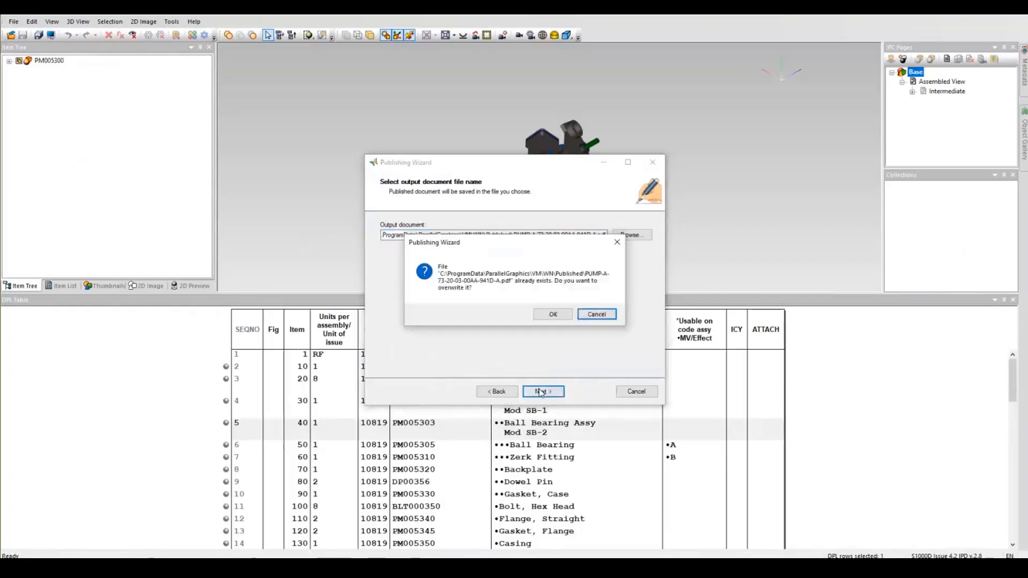
pyautogui.click(560, 314)
pyautogui.click(562, 236)
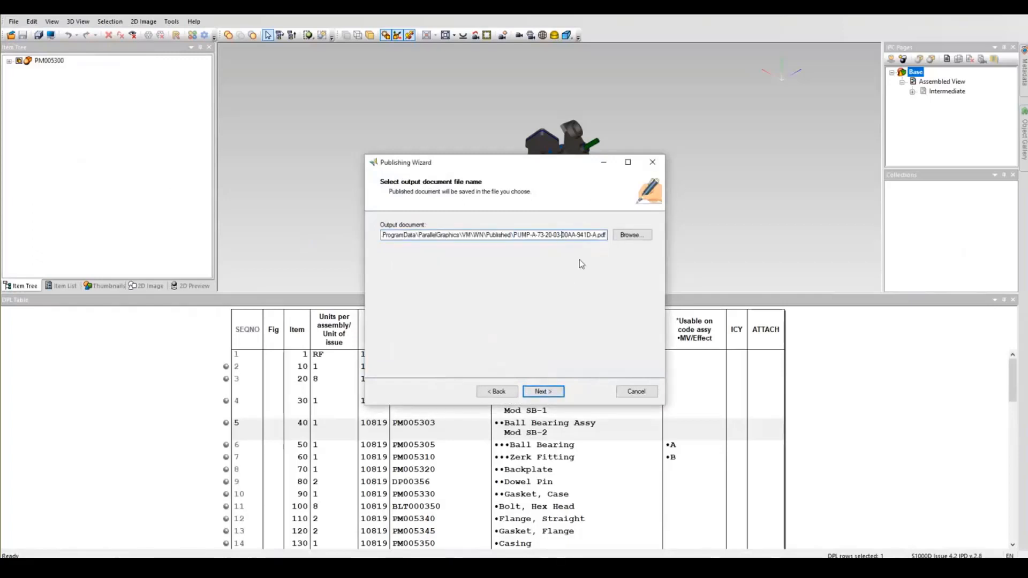
pyautogui.click(543, 391)
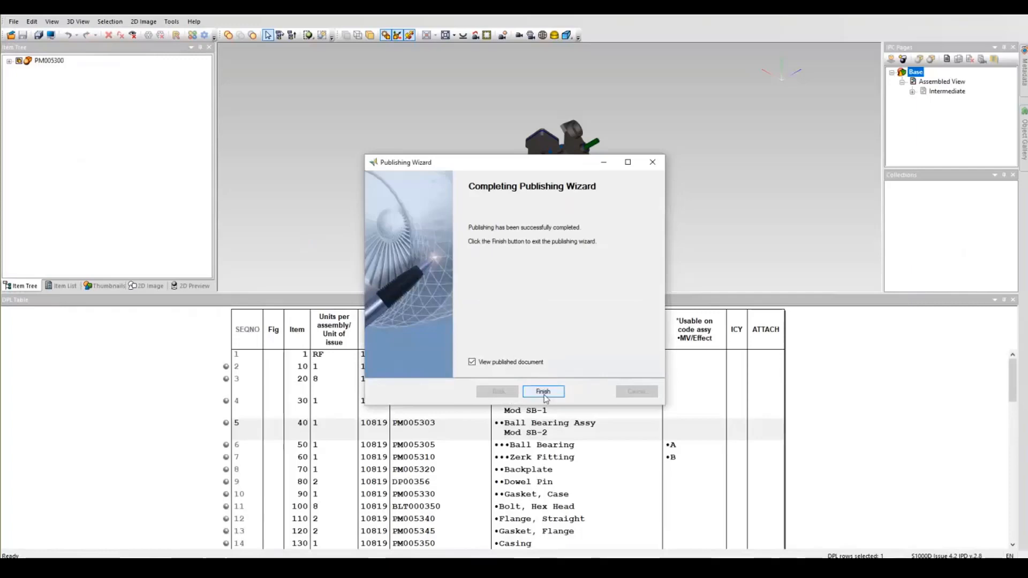
pyautogui.click(543, 392)
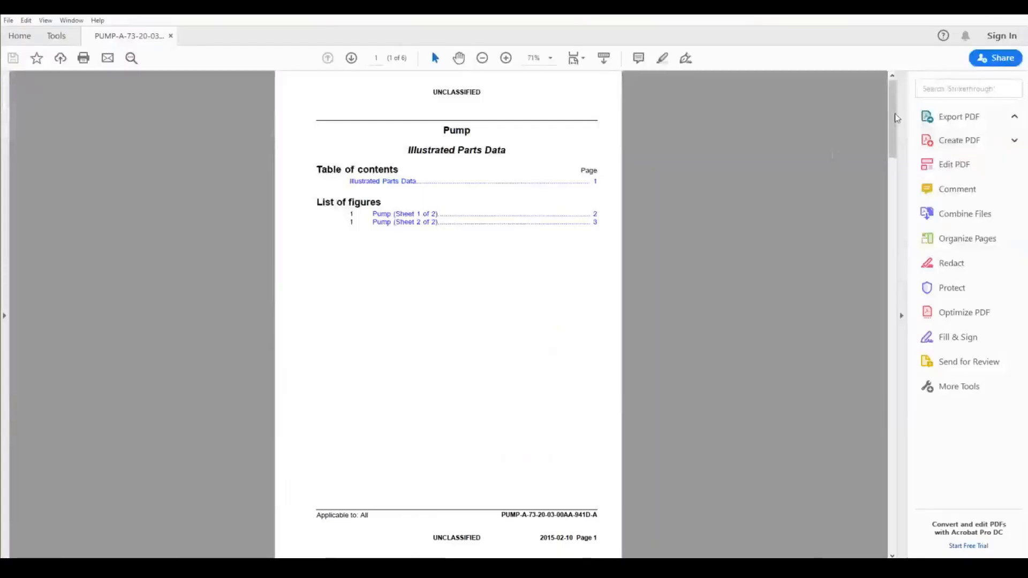
# Examine the parts table on page 4 of the published PDF at 150% zoom, including the Mod SB-1 and Mod SB-2 entries
pyautogui.moveTo(893, 107); pyautogui.dragTo(877, 354)
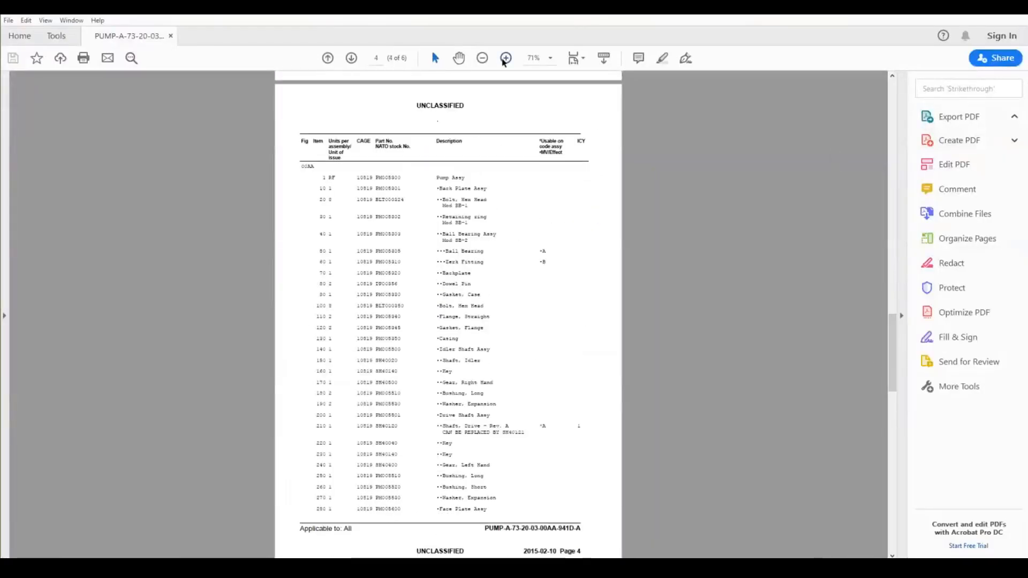
pyautogui.click(506, 58)
pyautogui.click(505, 57)
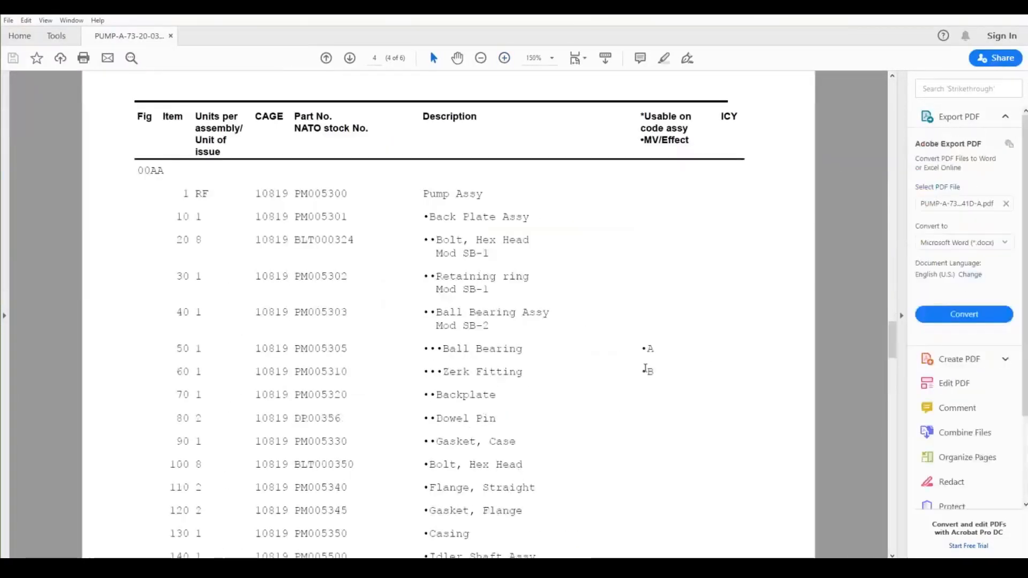
pyautogui.moveTo(432, 254); pyautogui.dragTo(517, 316)
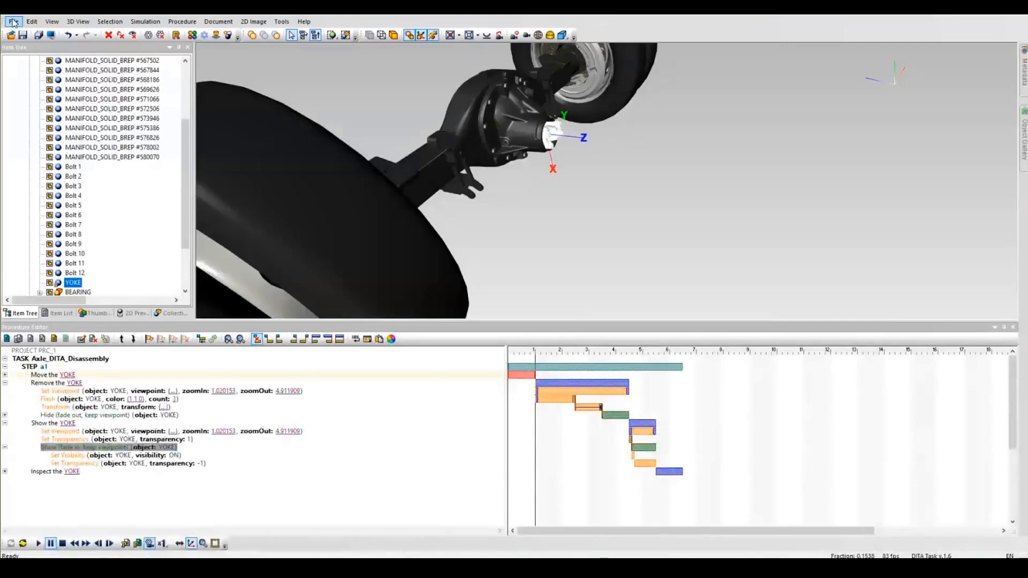
# Switch to RapidManual and open the project PRC_2_S1000D from the Demonstration working space without saving the current project
pyautogui.hotkey('alt', 'f')
pyautogui.press('Return')
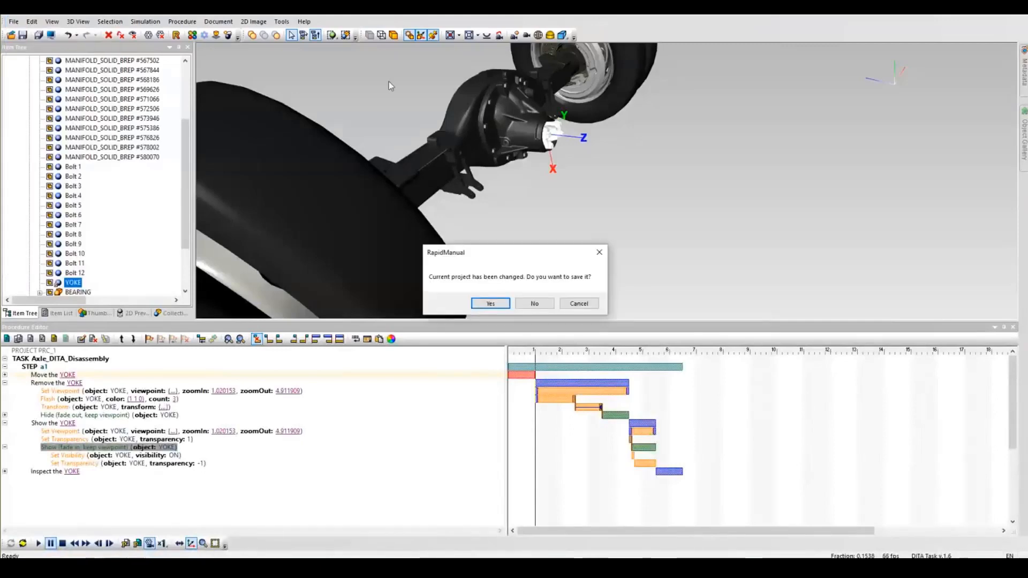
pyautogui.click(533, 303)
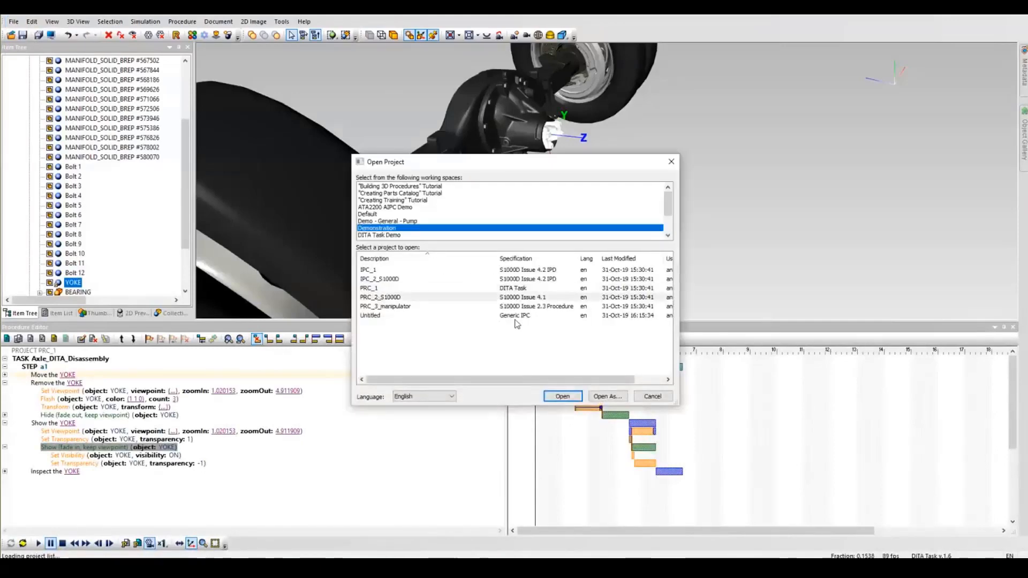
pyautogui.press('Return')
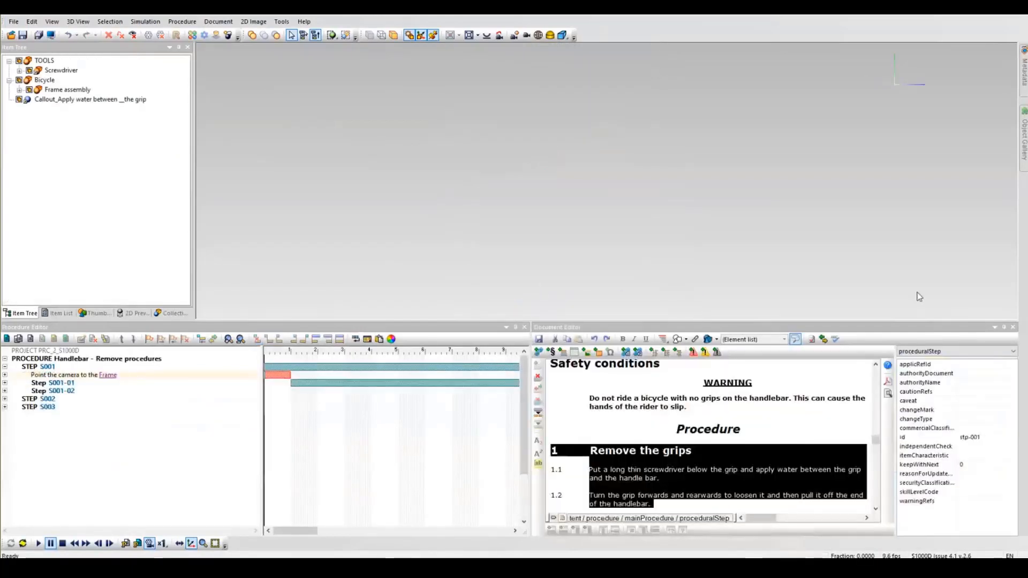
# Locate the step 2.3 paragraph about loosening the clamp bolt in the Document Editor and display the element tags
pyautogui.scroll(-1, 669, 482)
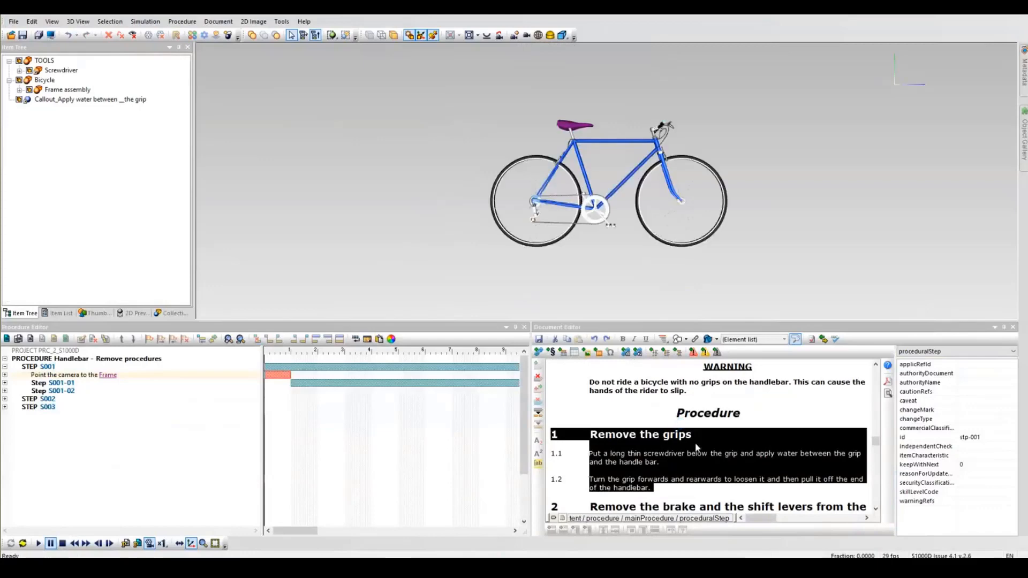
pyautogui.scroll(-4, 695, 444)
pyautogui.scroll(-10, 695, 444)
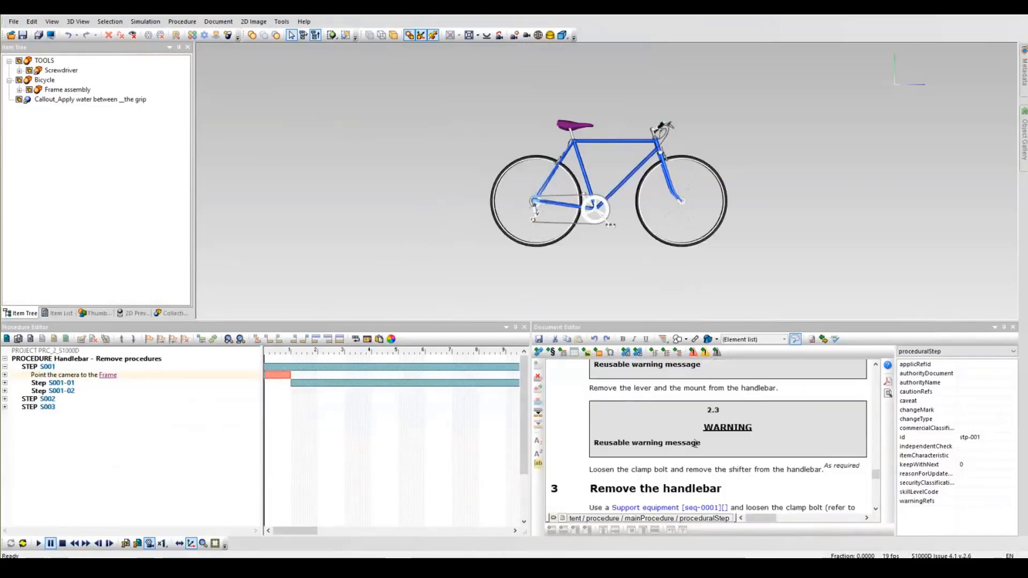
pyautogui.scroll(1, 721, 451)
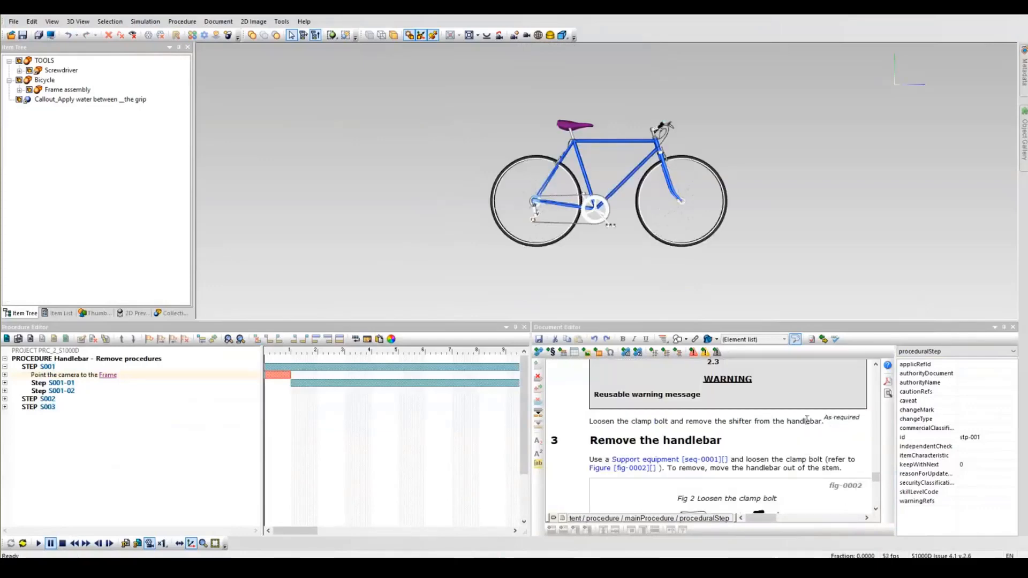
pyautogui.click(805, 421)
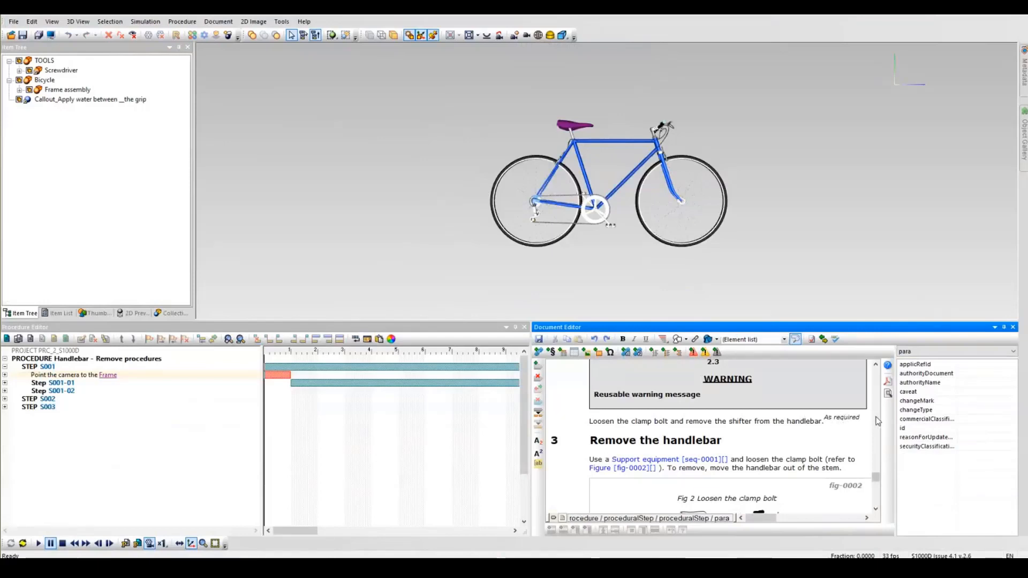
pyautogui.click(554, 518)
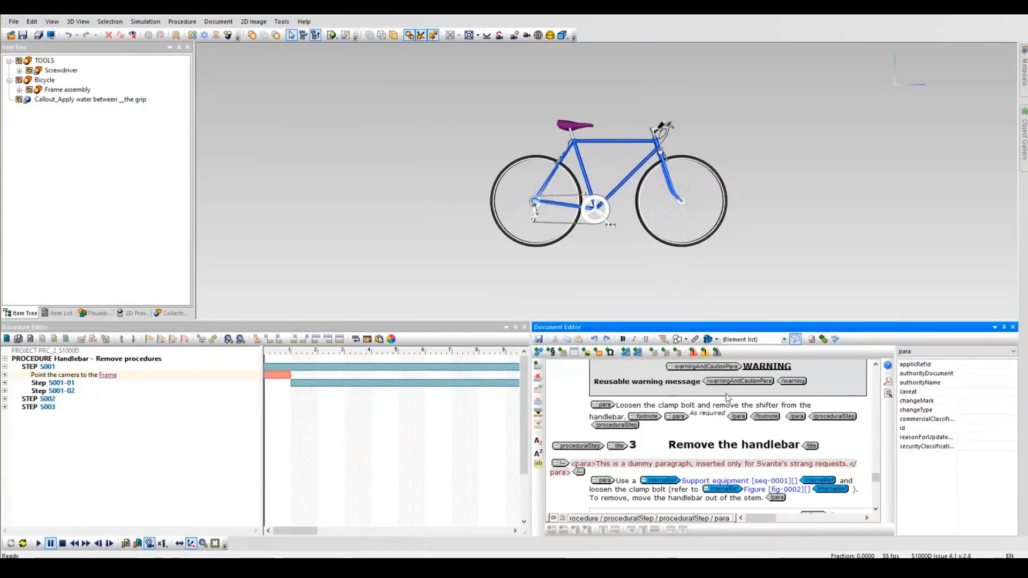
# Insert a footnote element after "Loosen the clamp bolt" in step 2.3 with the text "Sample text"
pyautogui.click(784, 341)
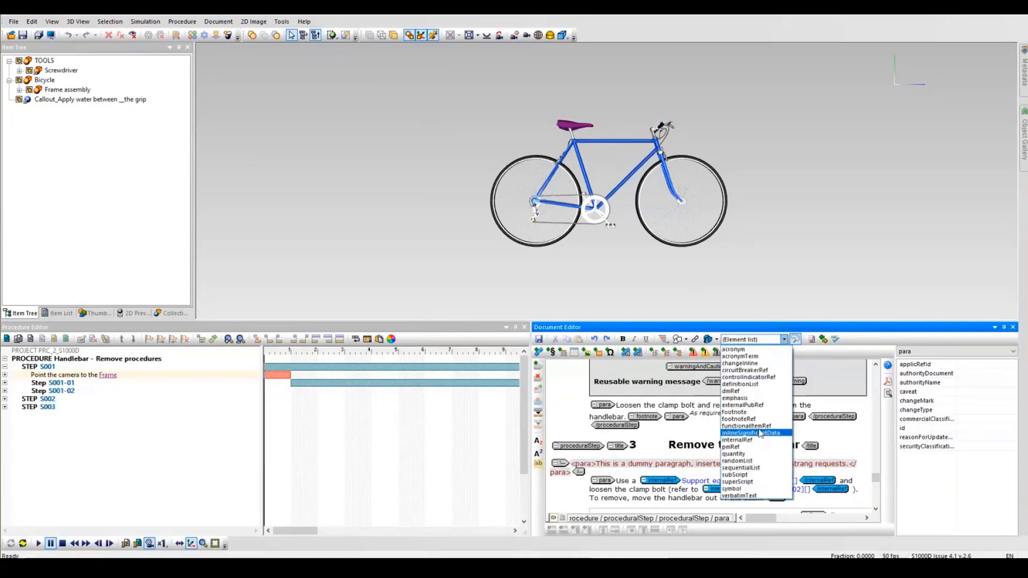
pyautogui.click(764, 412)
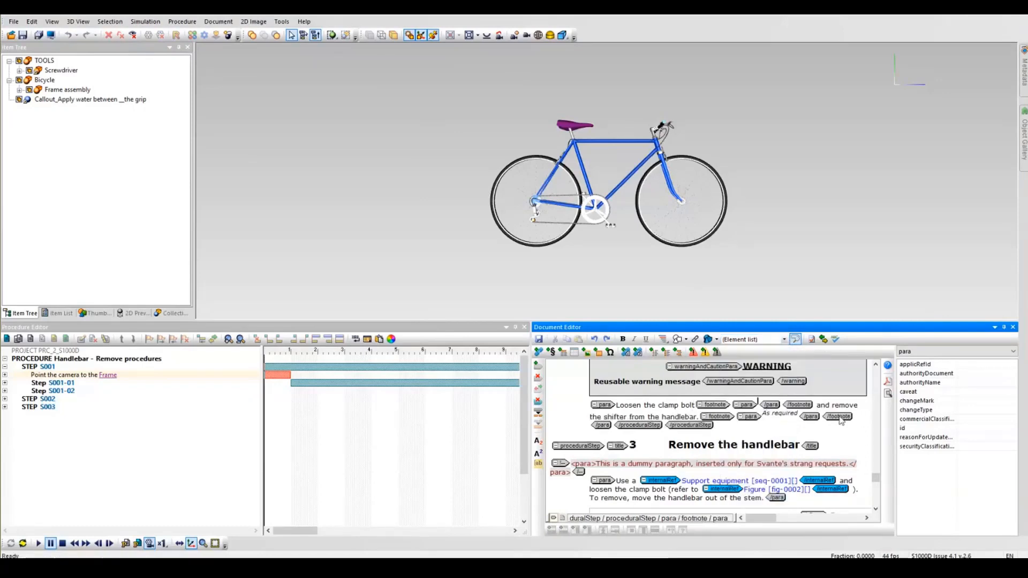
pyautogui.write('Sample')
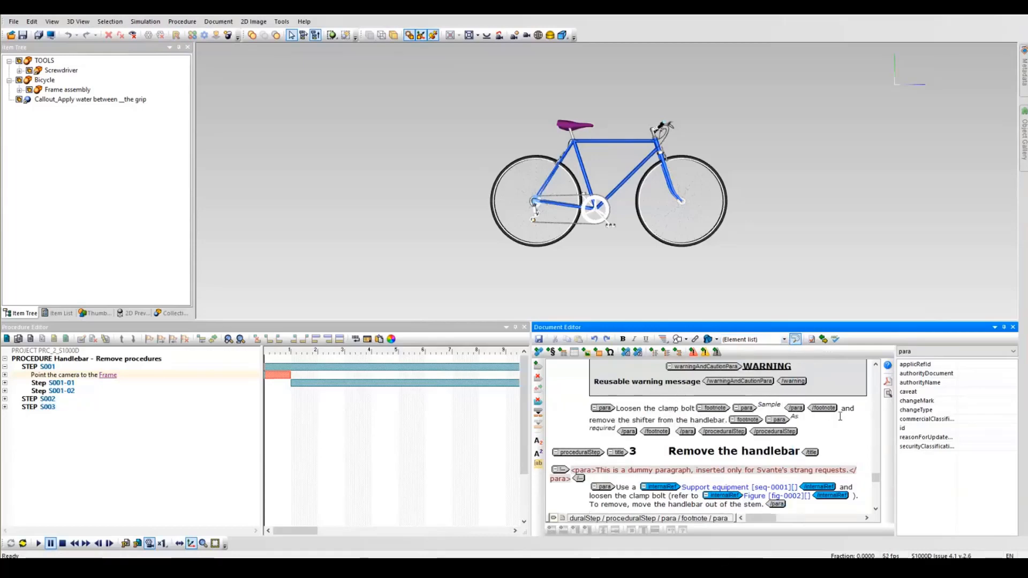
pyautogui.write(' text')
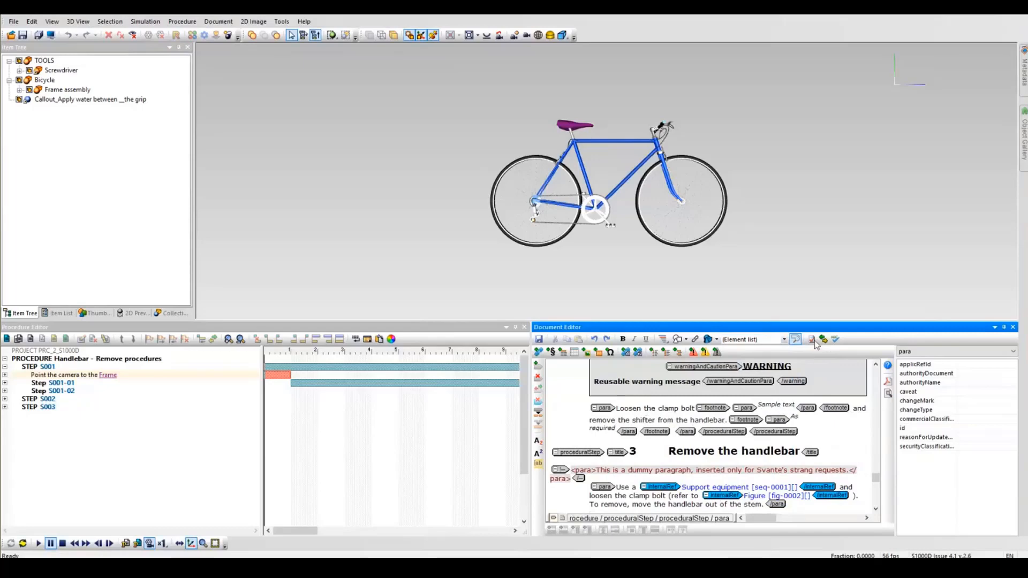
# Preview the handlebar removal procedure in the browser, saving the changes in the attached document
pyautogui.click(814, 340)
pyautogui.click(577, 309)
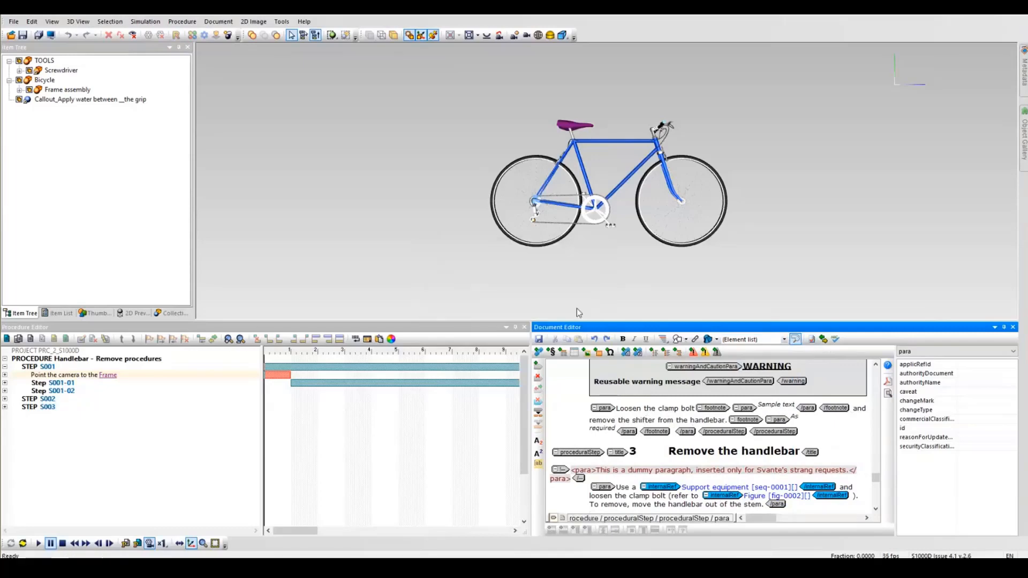
pyautogui.click(51, 35)
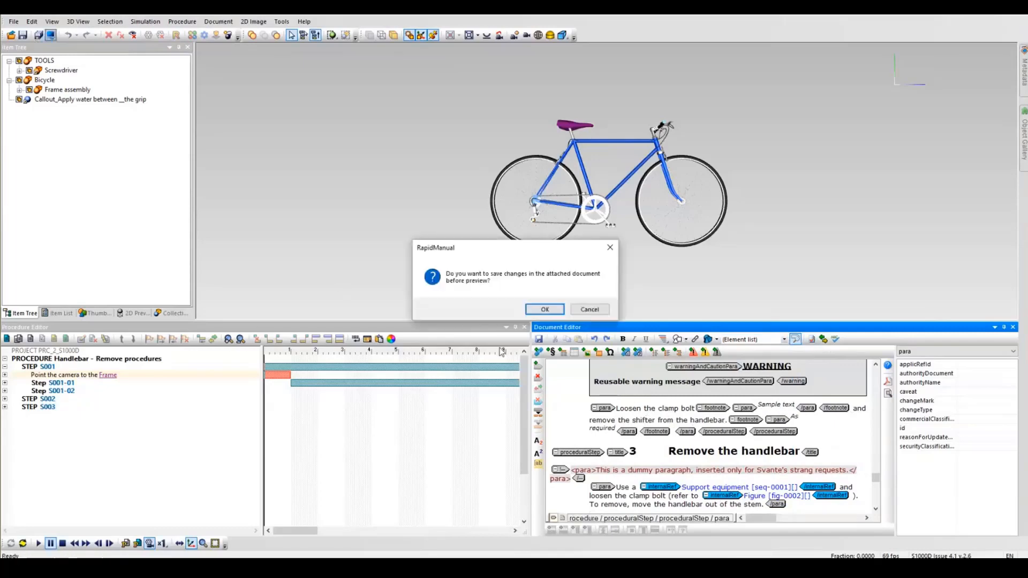
pyautogui.click(542, 309)
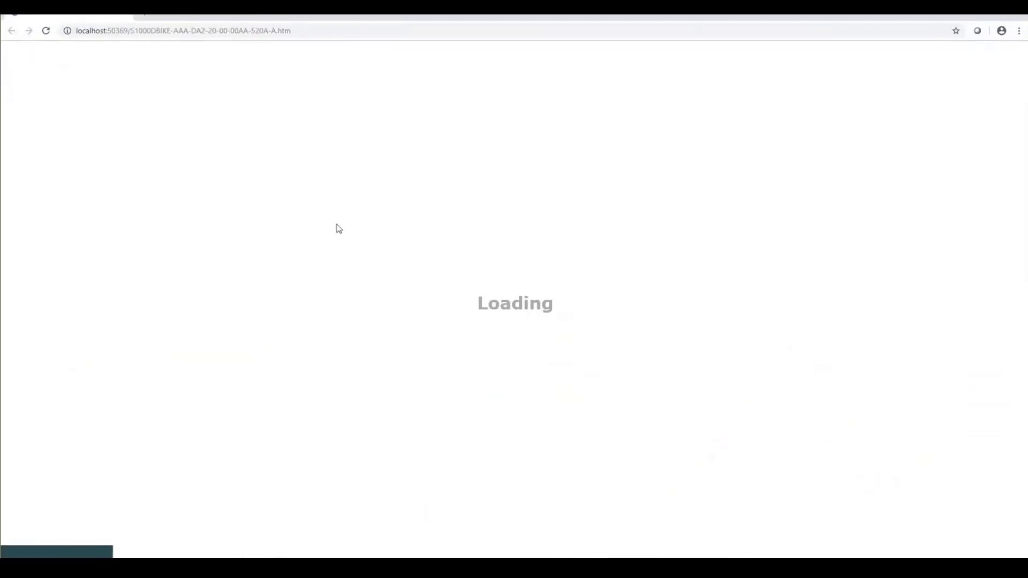
# Examine both footnote references in step 2.3 of the previewed procedure and leave the browser preview
pyautogui.scroll(-8, 343, 227)
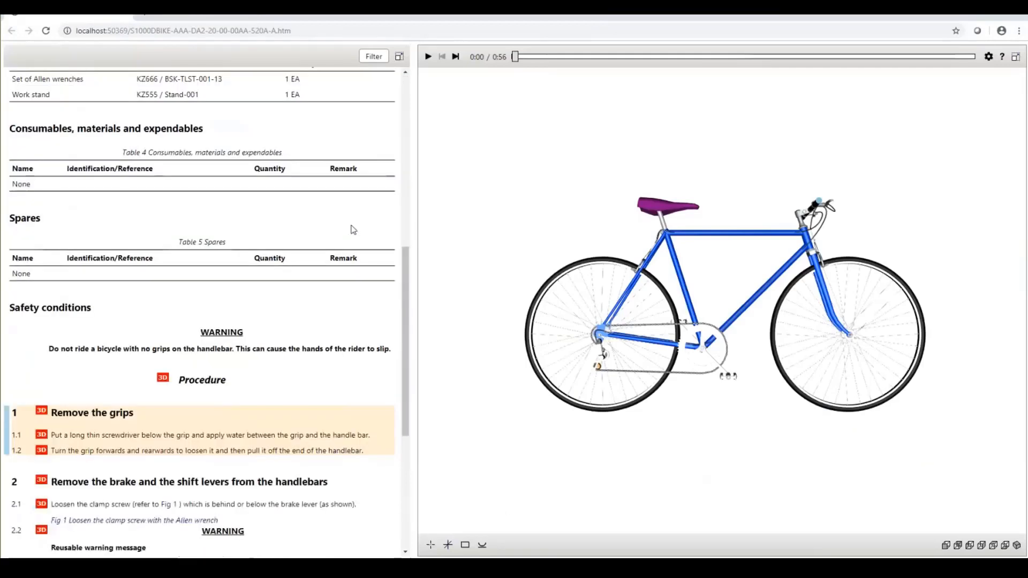
pyautogui.scroll(-5, 353, 228)
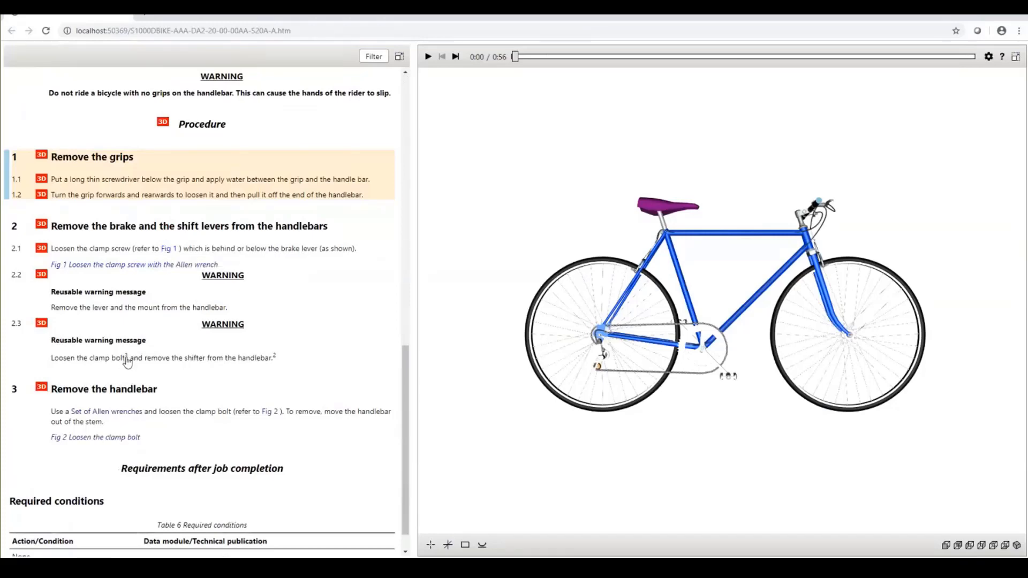
pyautogui.moveTo(127, 362)
pyautogui.moveTo(275, 358)
pyautogui.click(1014, 16)
# Publish the handlebar removal procedure to S1000DBIKE-AAA-DA2-20-00-00AA-520A-A.pdf and open the published document
pyautogui.click(13, 22)
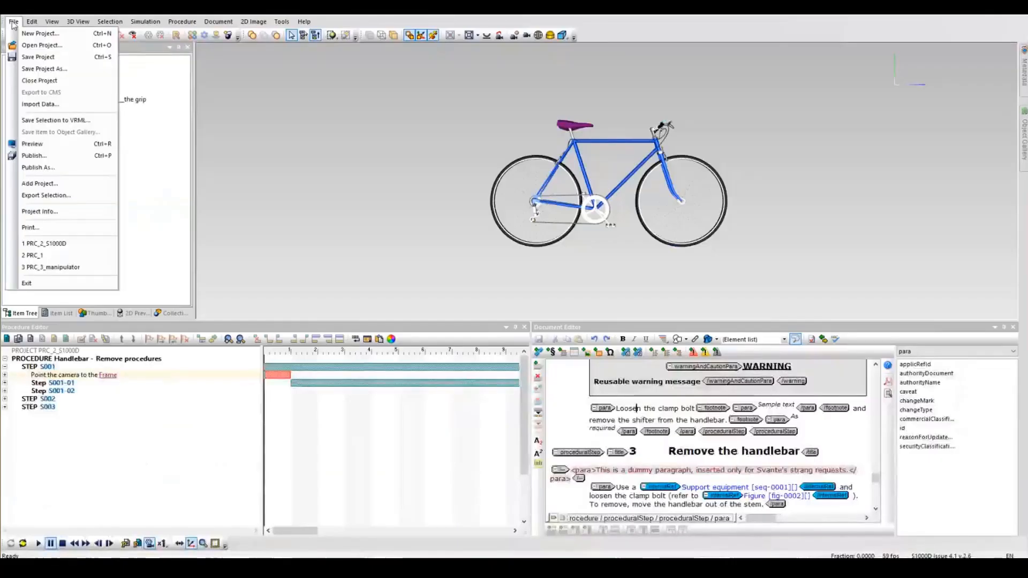
pyautogui.click(43, 168)
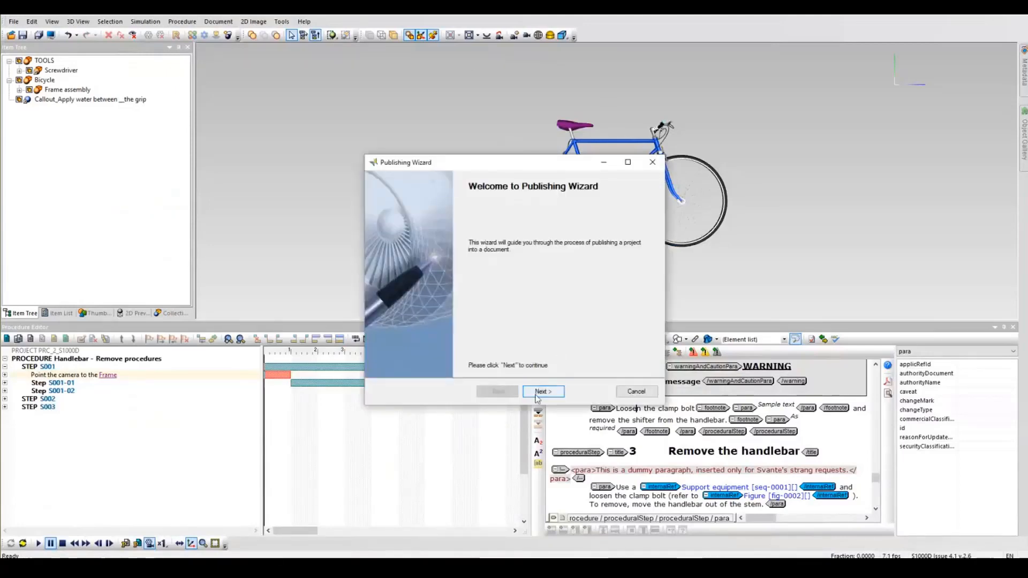
pyautogui.click(542, 391)
pyautogui.click(543, 391)
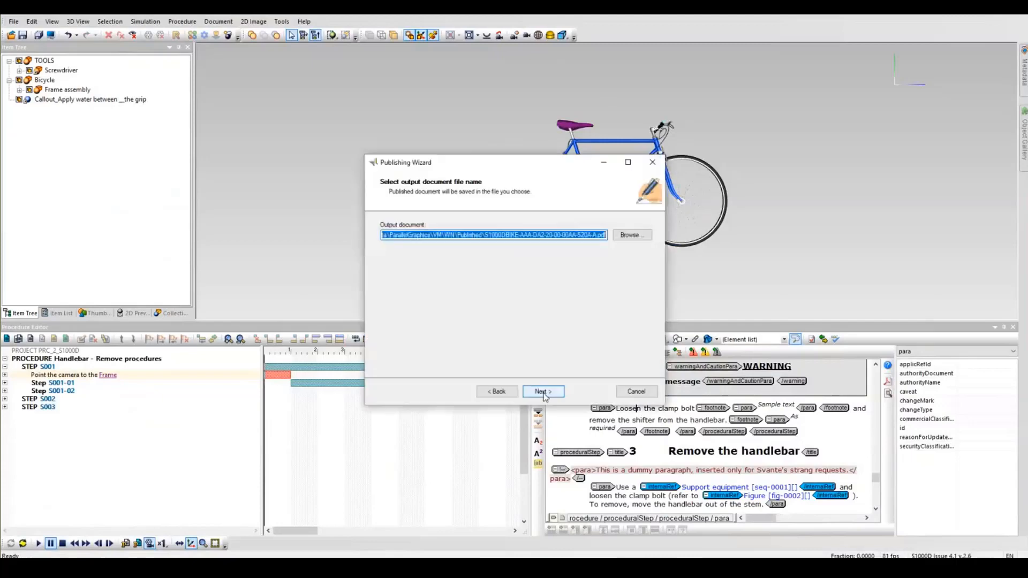
pyautogui.click(543, 394)
pyautogui.click(560, 315)
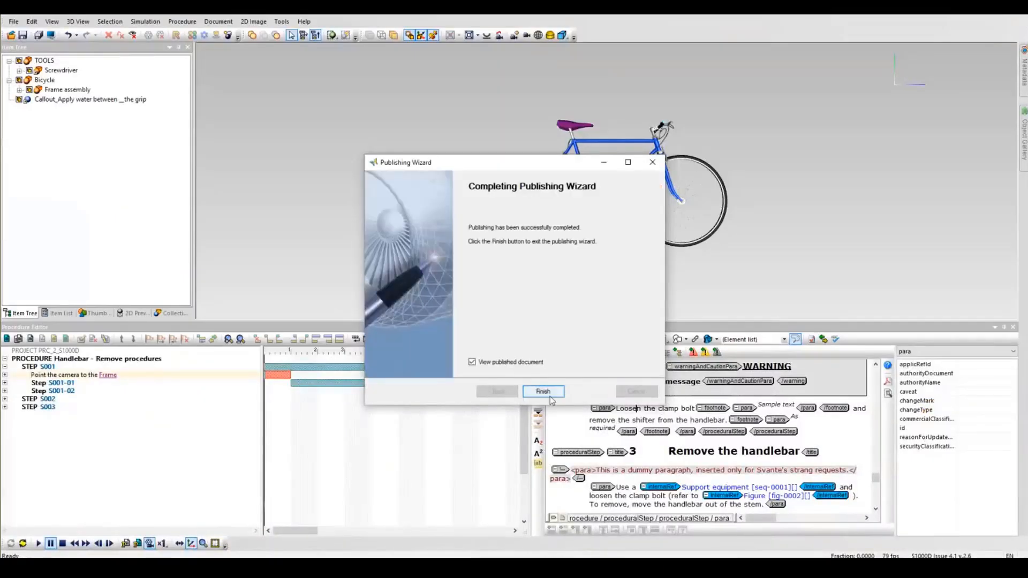
pyautogui.click(550, 396)
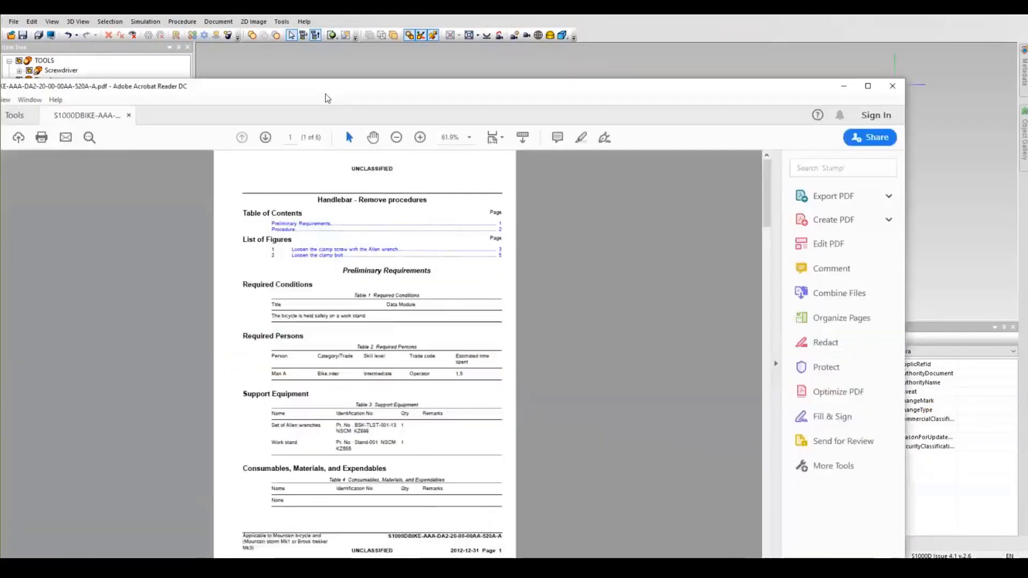
# Examine the two footnote references in step 2.3 on page 4 of the published PDF
pyautogui.doubleClick(326, 96)
pyautogui.moveTo(892, 145); pyautogui.dragTo(891, 360)
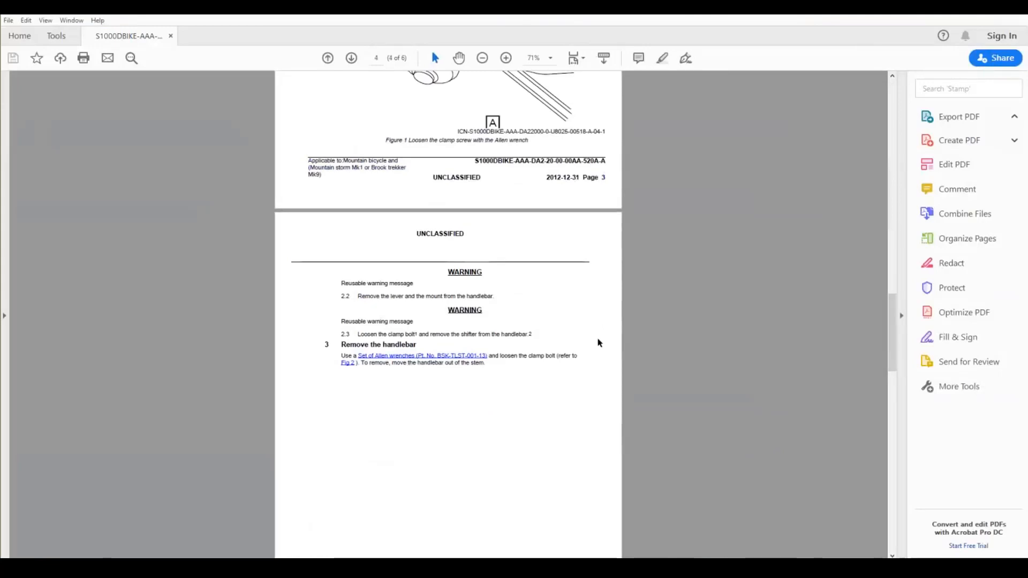
pyautogui.scroll(-1, 600, 343)
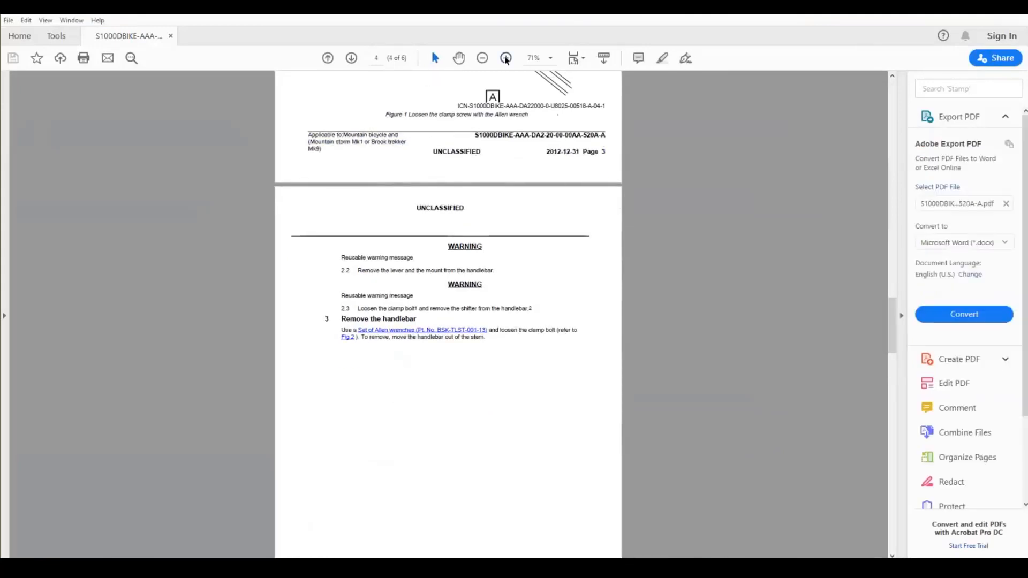
pyautogui.click(506, 58)
pyautogui.click(506, 58)
pyautogui.click(506, 58)
pyautogui.click(506, 58)
pyautogui.scroll(-5, 496, 256)
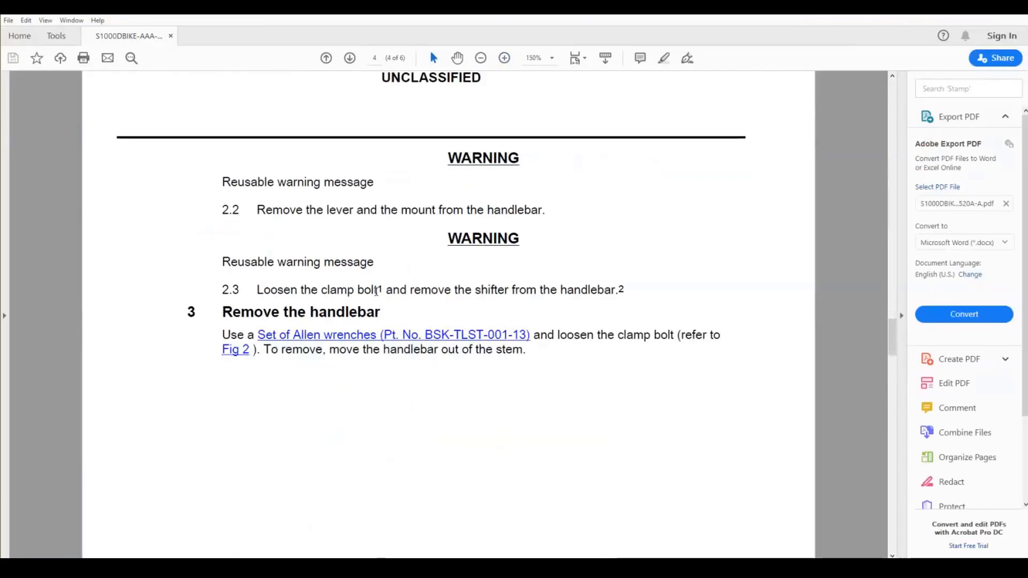
pyautogui.moveTo(365, 289); pyautogui.dragTo(425, 290)
pyautogui.moveTo(633, 292); pyautogui.dragTo(603, 294)
# Examine the footnote texts "Sample text" and "As required" at the foot of page 4
pyautogui.scroll(-7, 553, 366)
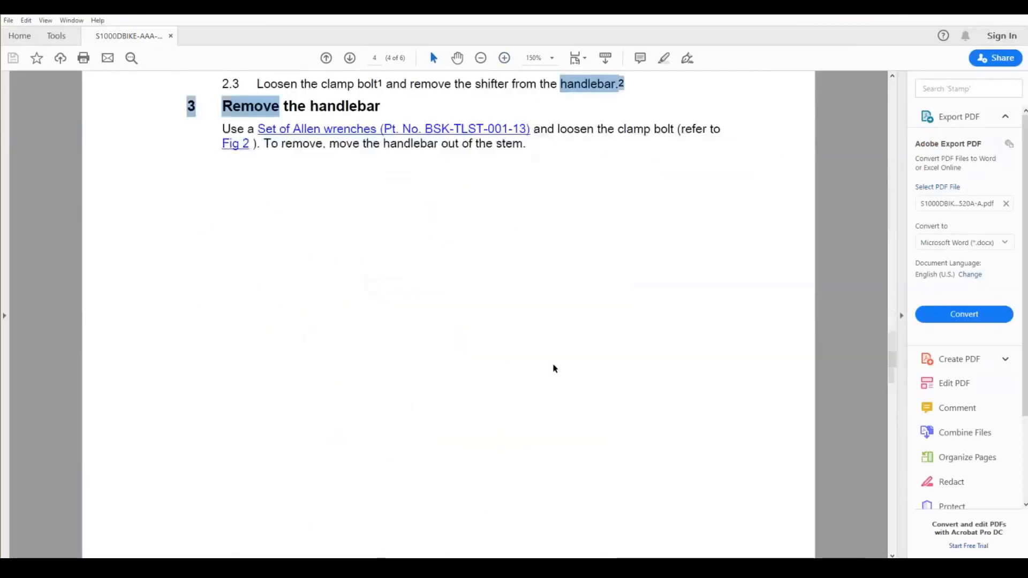
pyautogui.click(479, 58)
pyautogui.scroll(-6, 425, 385)
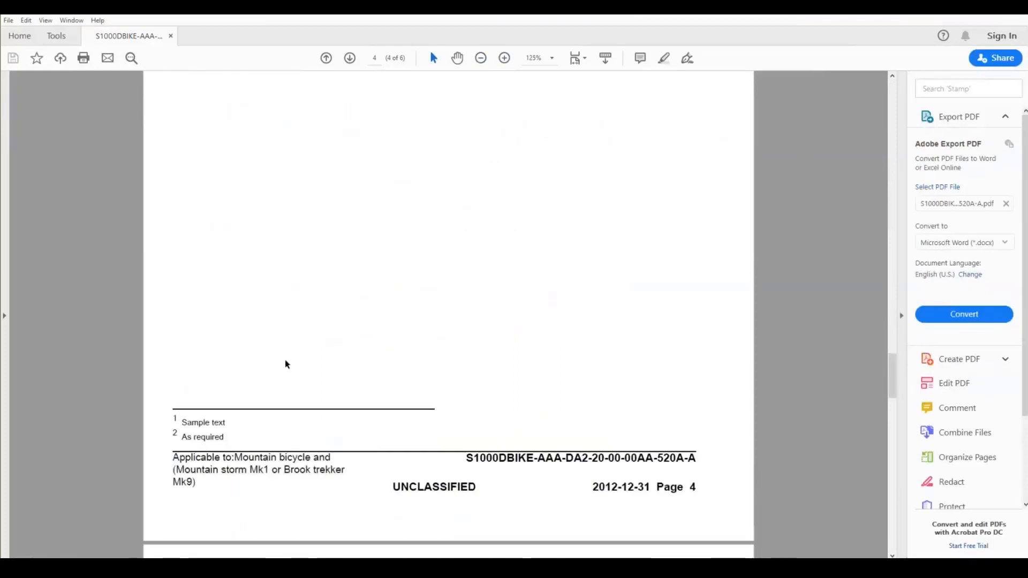
pyautogui.scroll(1, 310, 382)
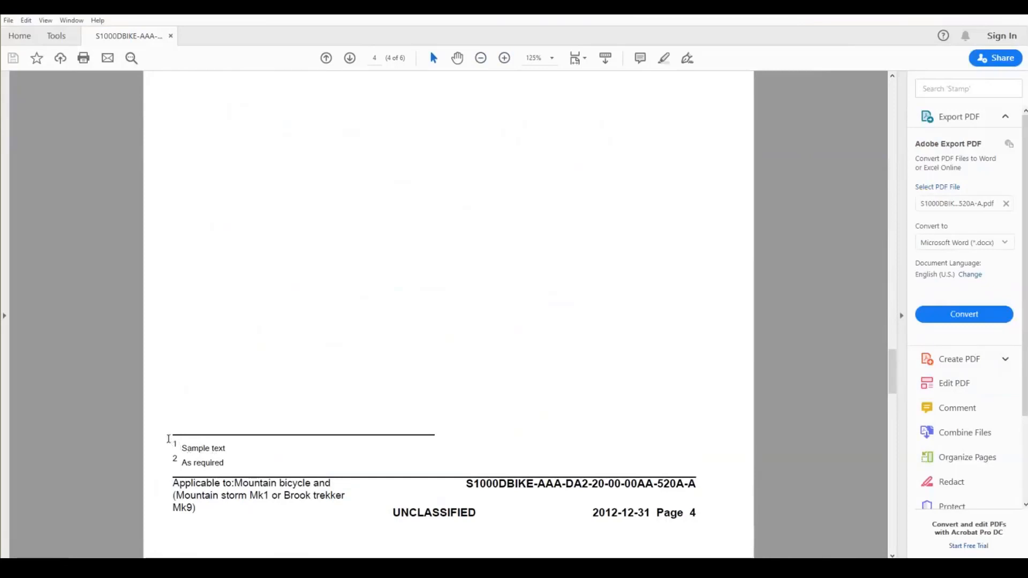
pyautogui.moveTo(171, 442); pyautogui.dragTo(277, 485)
pyautogui.click(198, 460)
# Compare the footnote reference after "clamp bolt" in step 2.3 with its footnote text at the foot of page 4
pyautogui.click(481, 60)
pyautogui.scroll(5, 509, 299)
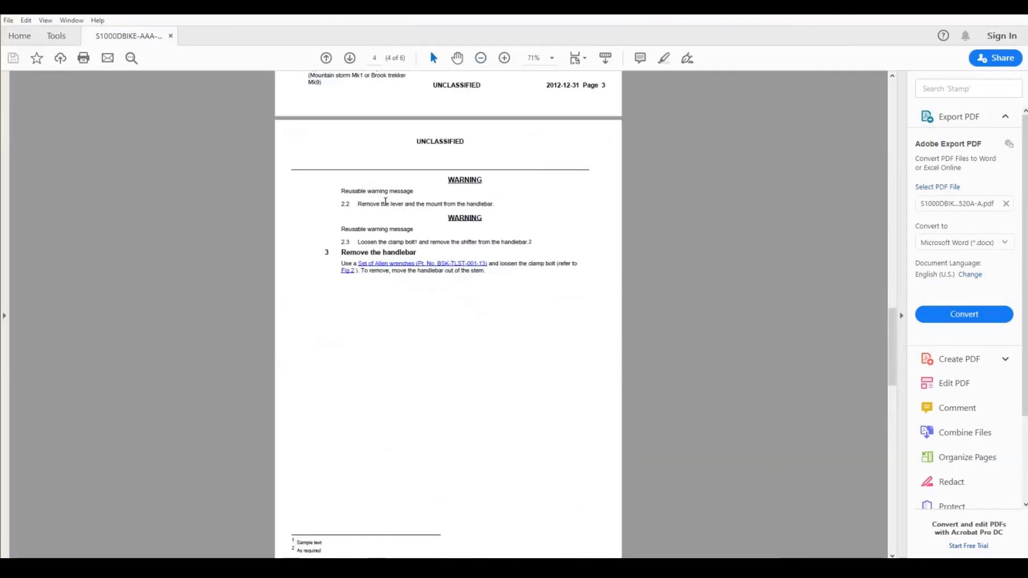
pyautogui.doubleClick(423, 241)
pyautogui.scroll(-1, 422, 241)
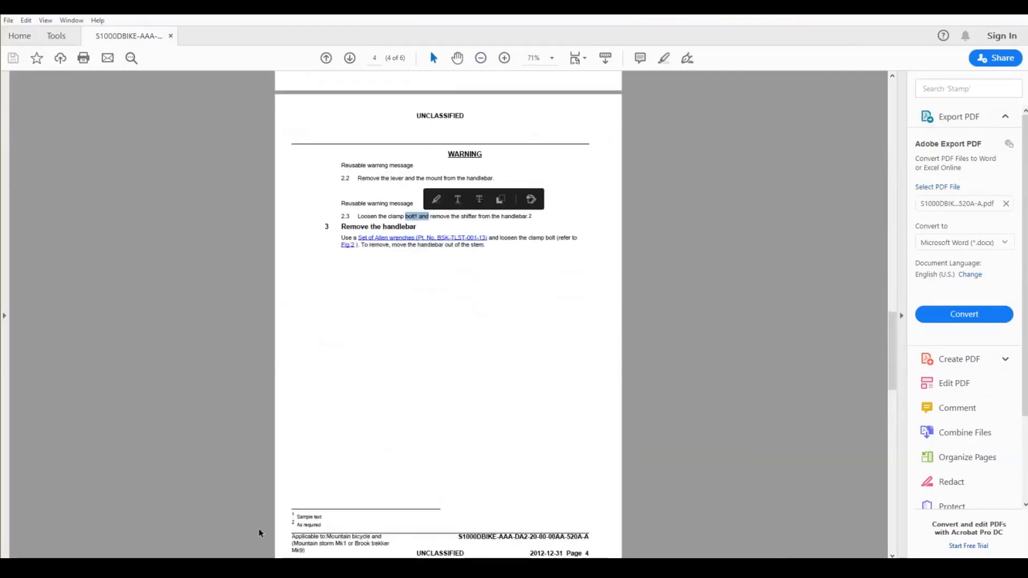
pyautogui.doubleClick(304, 519)
pyautogui.click(305, 517)
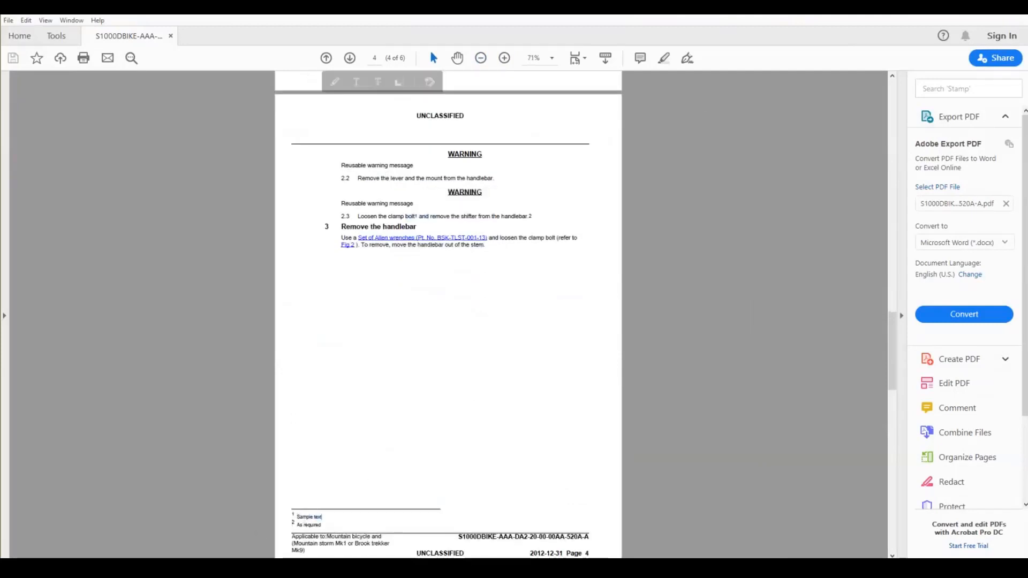
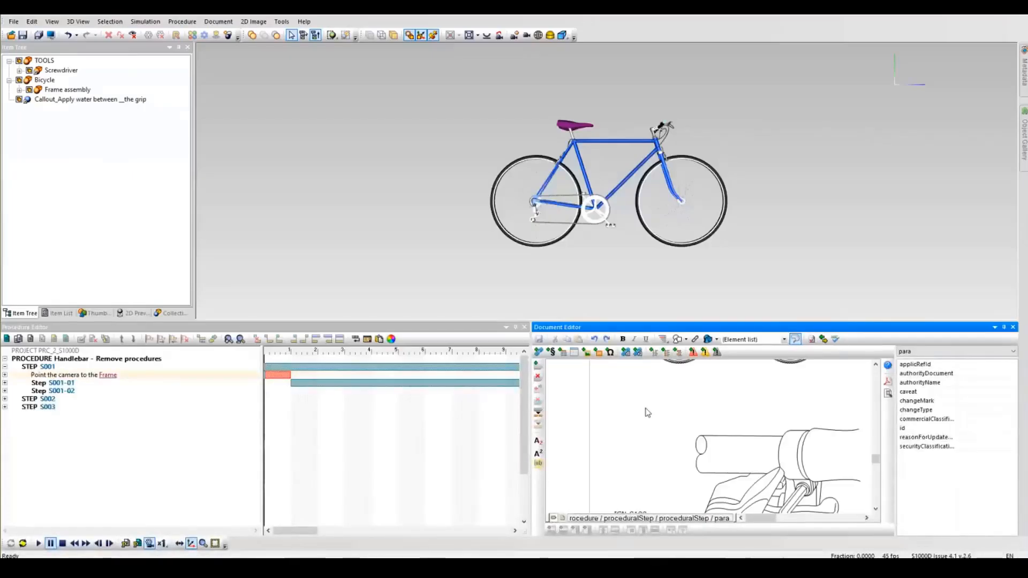
# Switch back to RapidAuthor and delete the warningsAndCautions element above Preliminary requirements, including its reusable warning and caution messages
pyautogui.scroll(15, 648, 413)
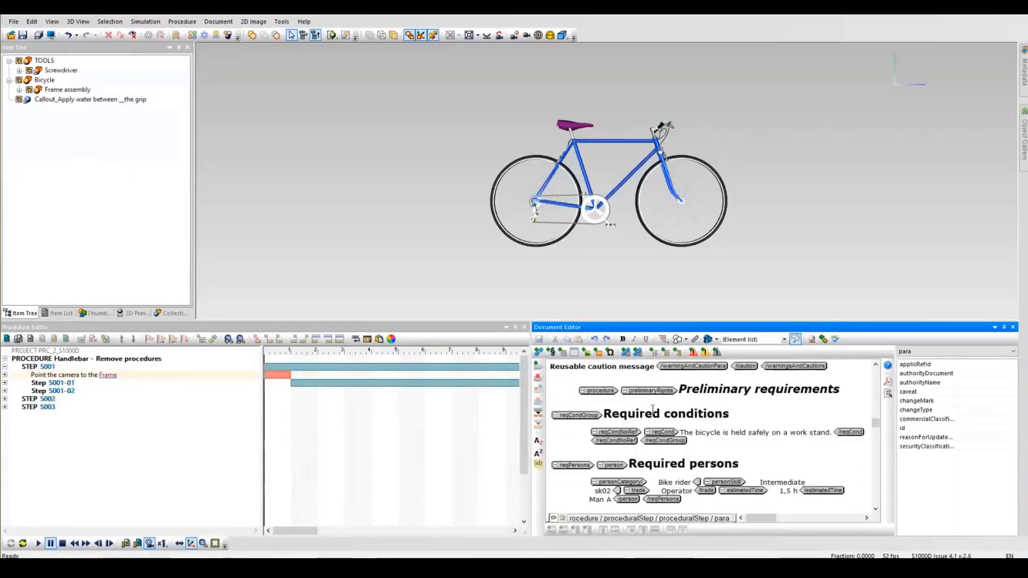
pyautogui.scroll(5, 653, 410)
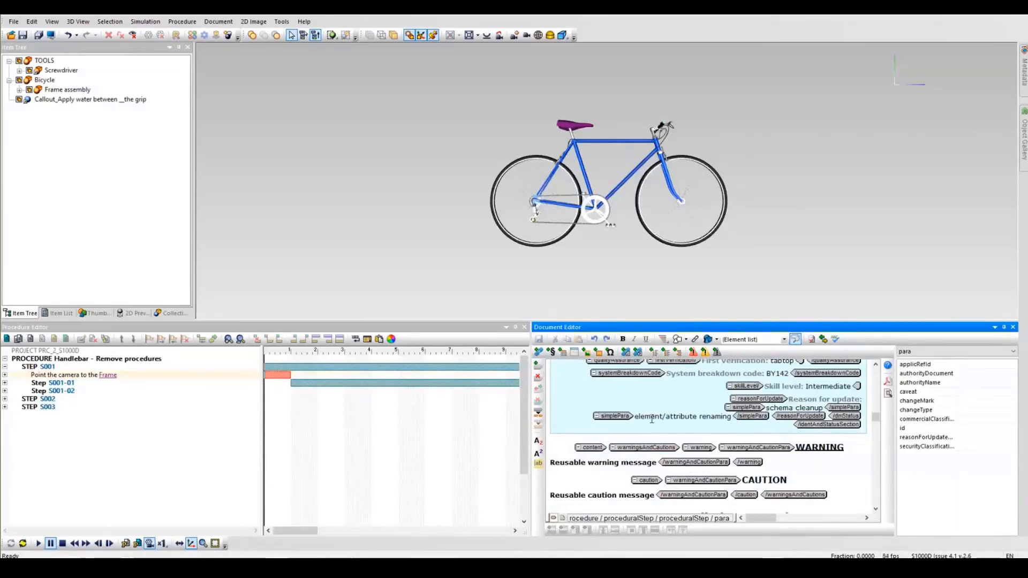
pyautogui.scroll(-15, 652, 419)
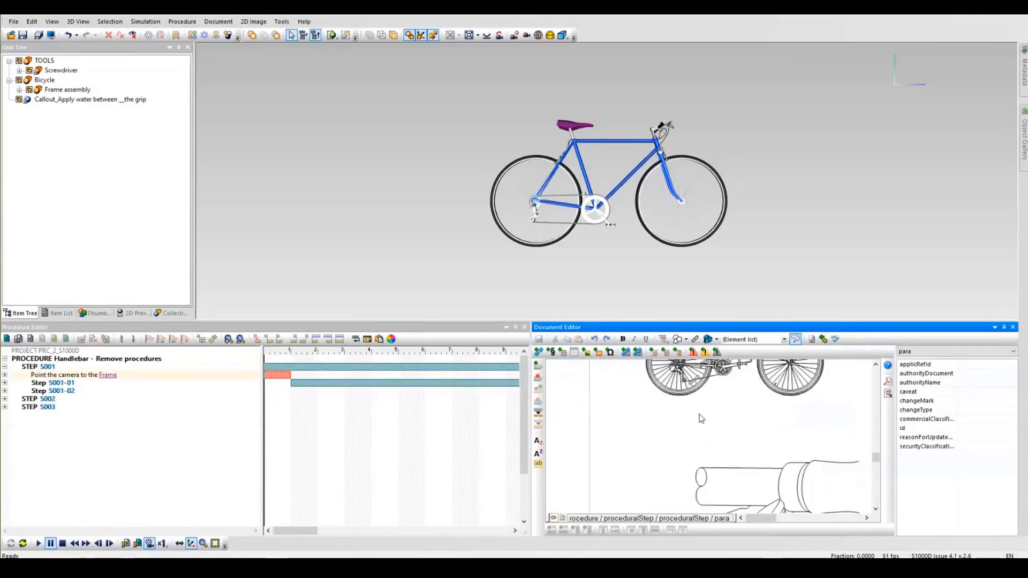
pyautogui.scroll(-6, 702, 418)
pyautogui.scroll(2, 727, 364)
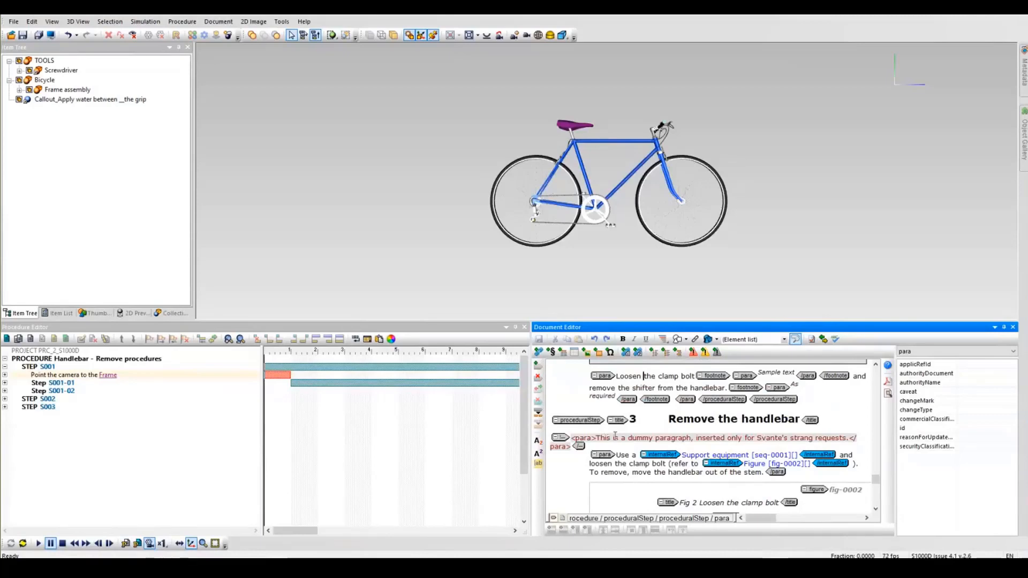
pyautogui.scroll(10, 716, 434)
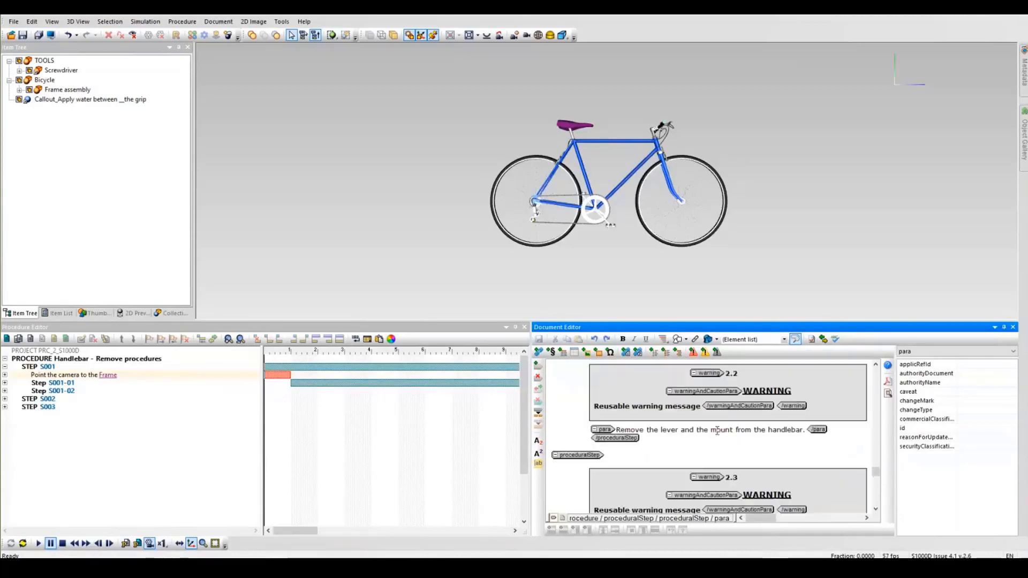
pyautogui.scroll(10, 719, 433)
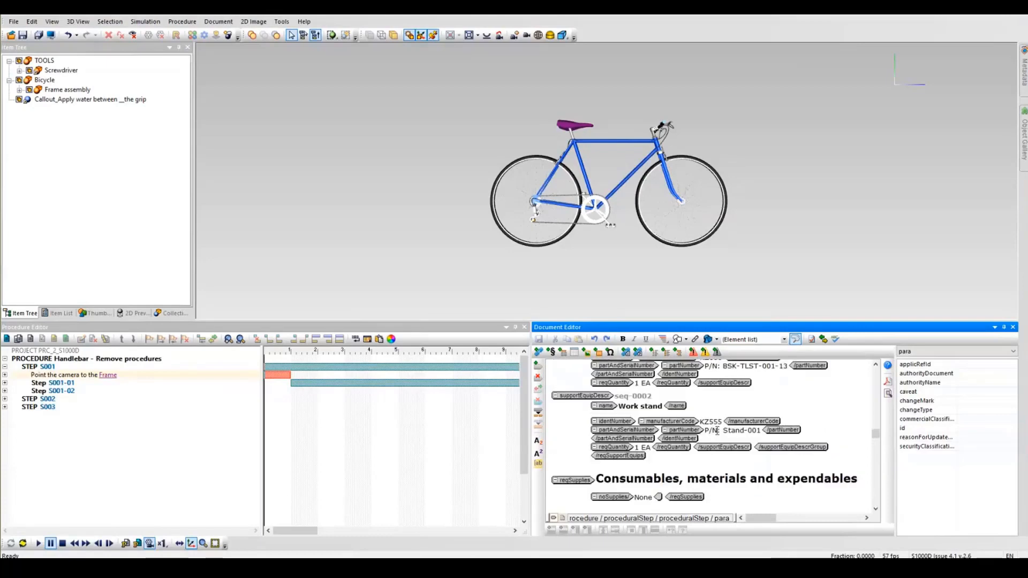
pyautogui.scroll(5, 719, 433)
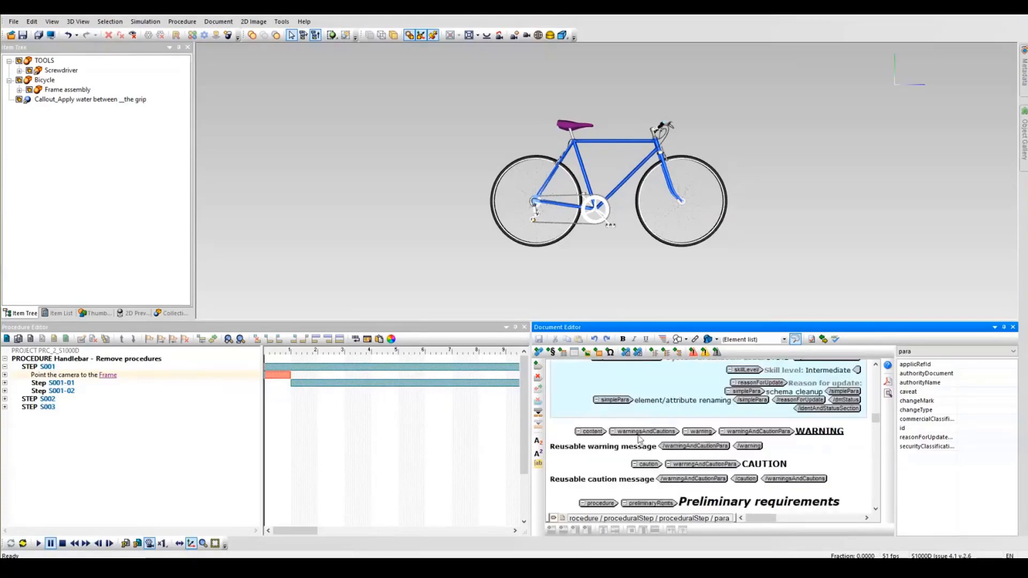
pyautogui.click(671, 482)
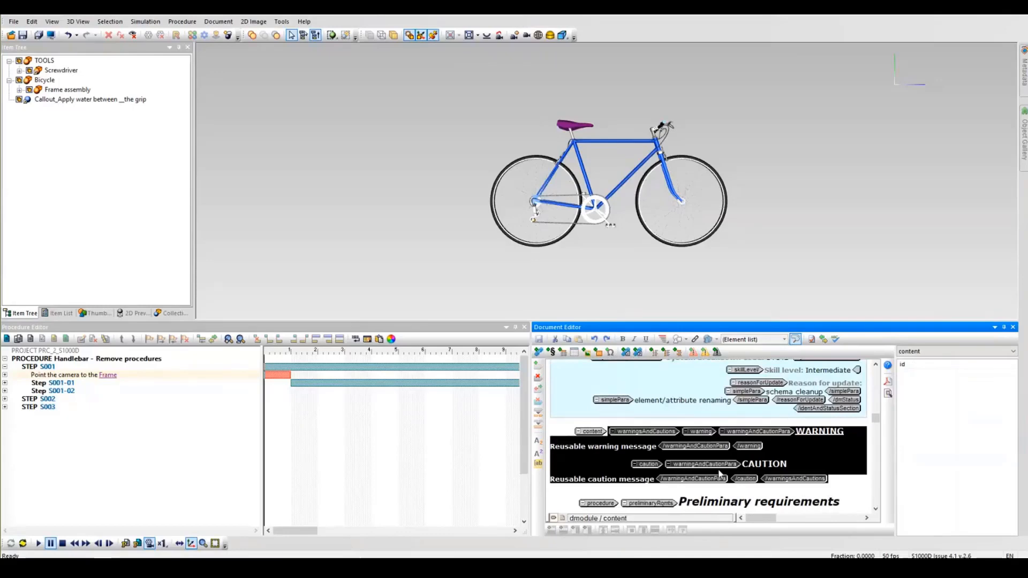
pyautogui.press('Delete')
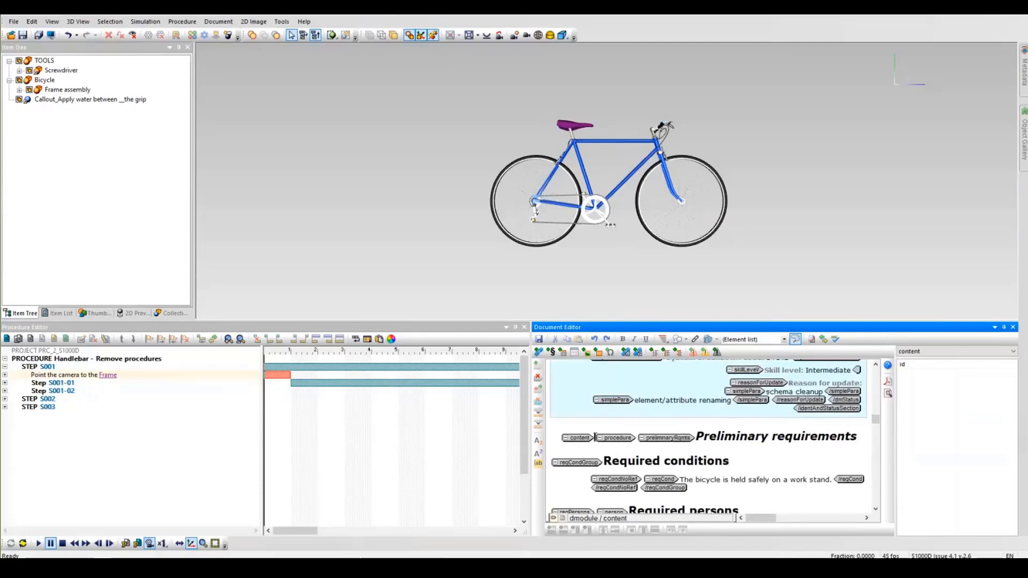
# Insert a warningsAndCautions element in the content before Preliminary requirements, containing a warning with the text "Observe safety requirements"
pyautogui.click(783, 340)
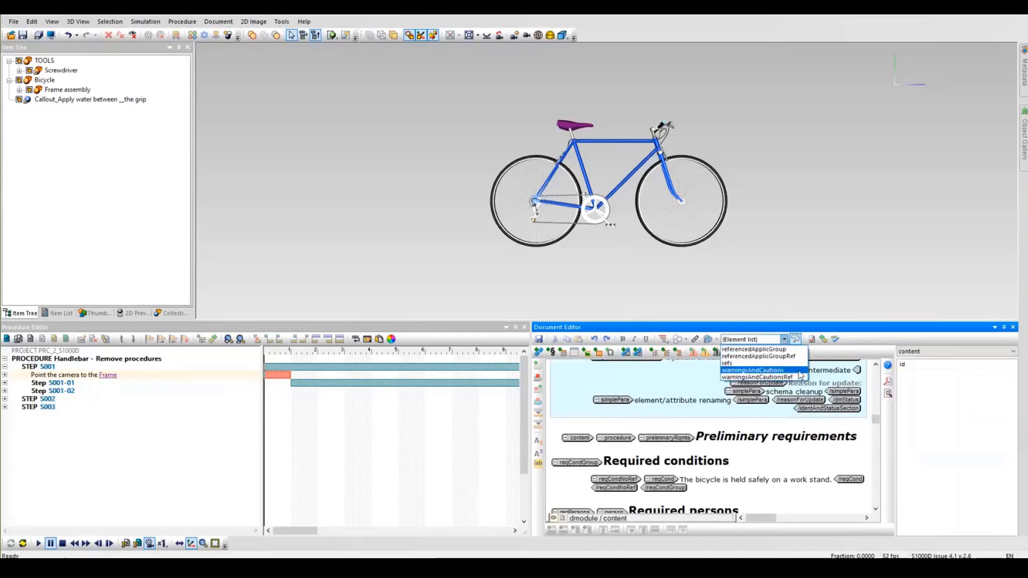
pyautogui.click(758, 371)
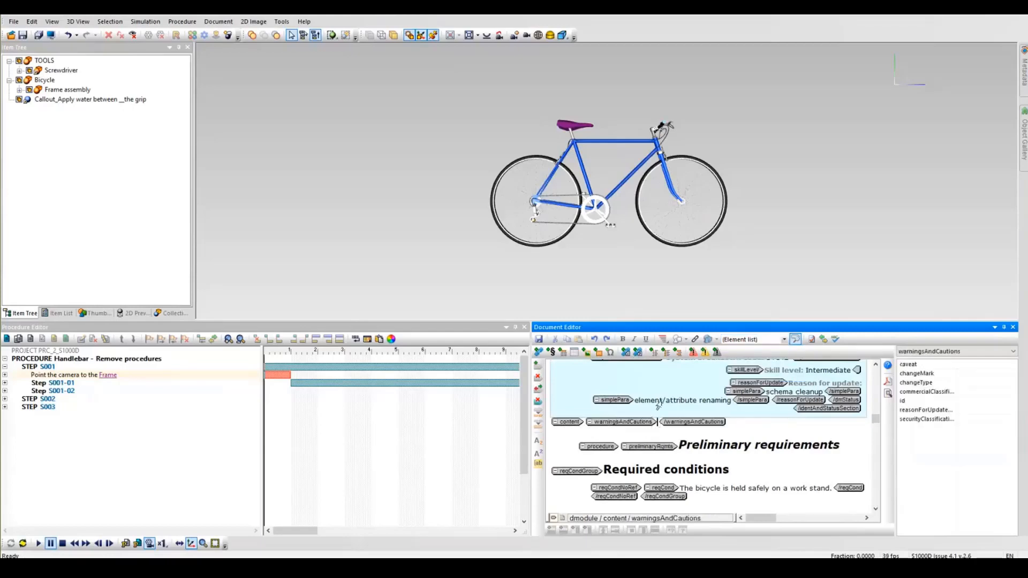
pyautogui.click(692, 353)
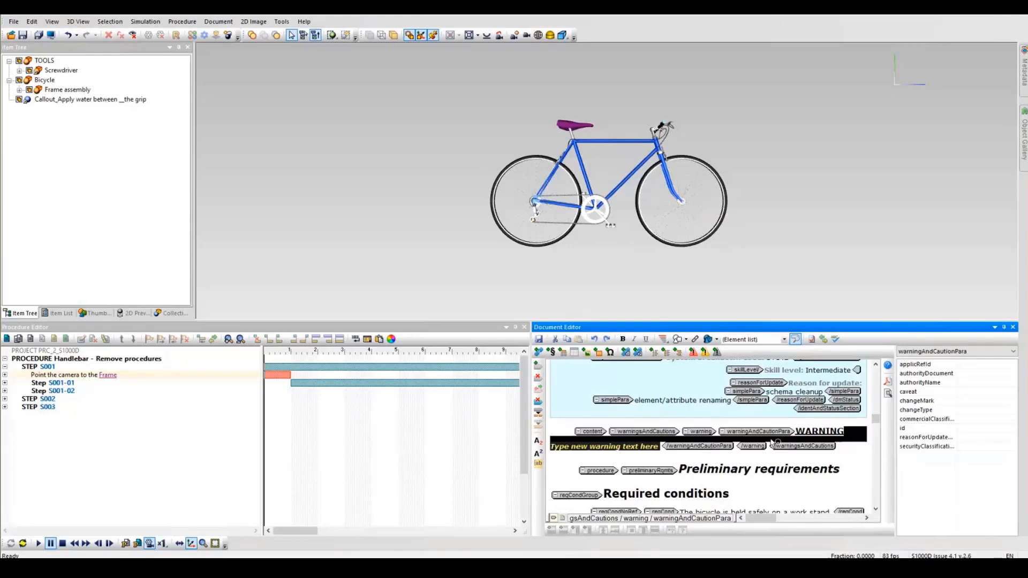
pyautogui.write('observe')
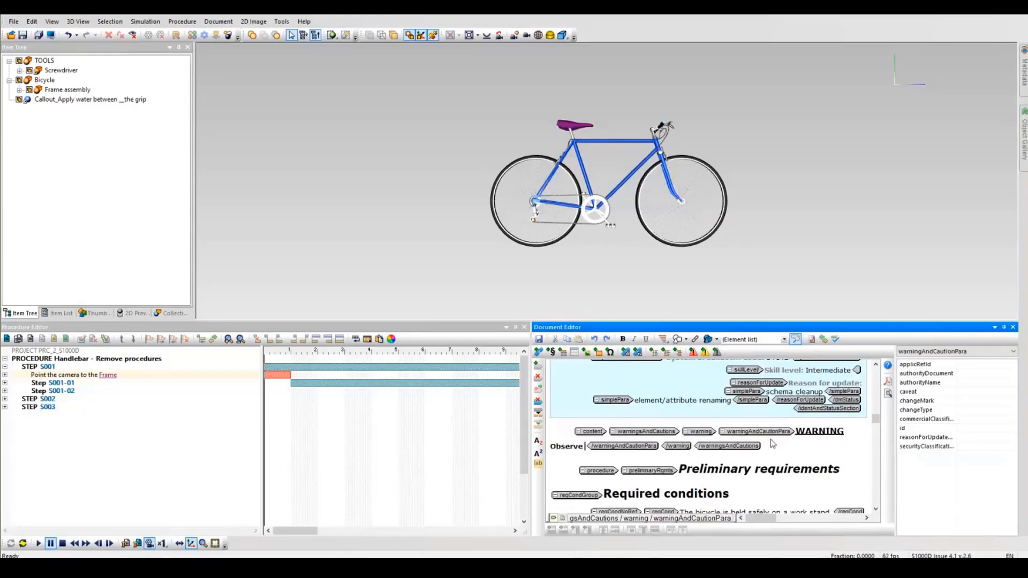
pyautogui.write(' saf')
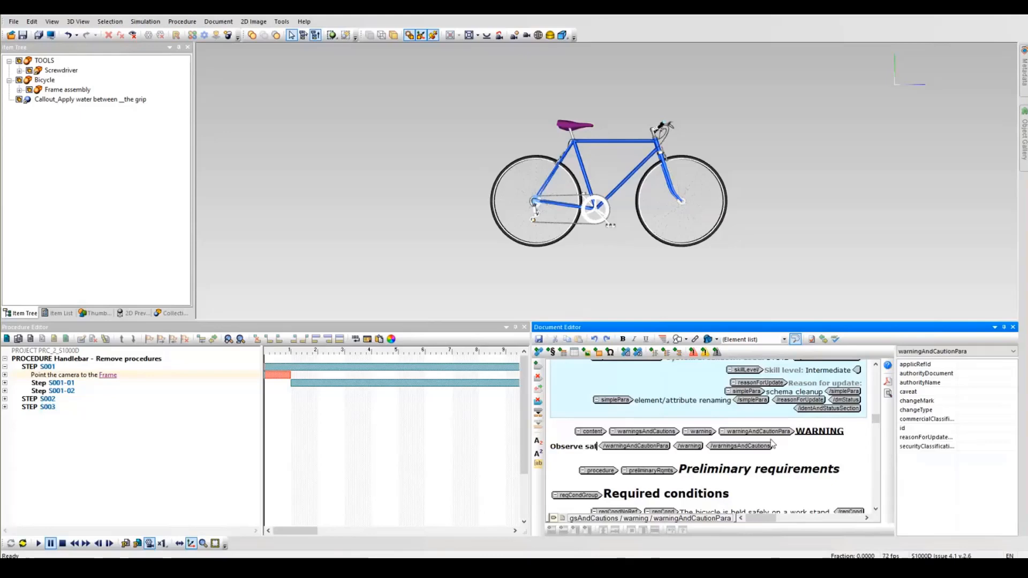
pyautogui.write('ety reqi')
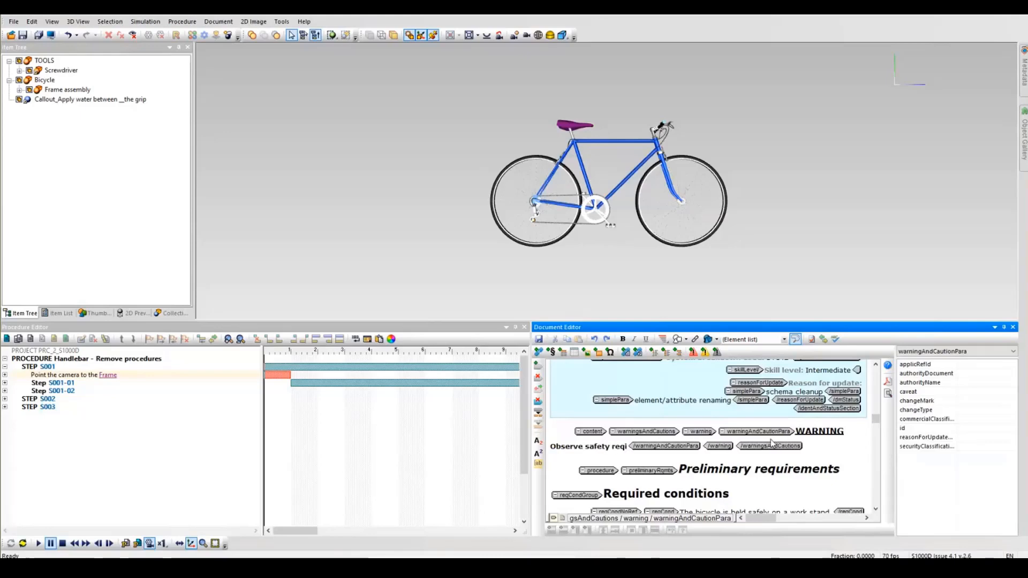
pyautogui.press('BackSpace')
pyautogui.write('uirements')
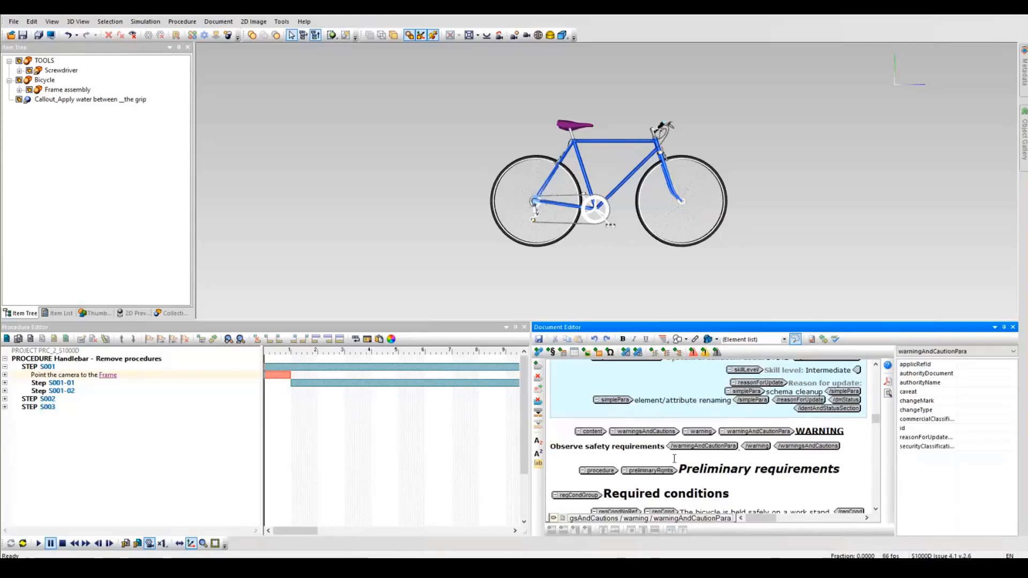
pyautogui.click(625, 448)
# Delete the reusable warning elements from procedural steps 2.3 and 2.2
pyautogui.scroll(-3, 643, 459)
pyautogui.scroll(3, 645, 449)
pyautogui.scroll(-10, 645, 439)
pyautogui.scroll(-15, 645, 438)
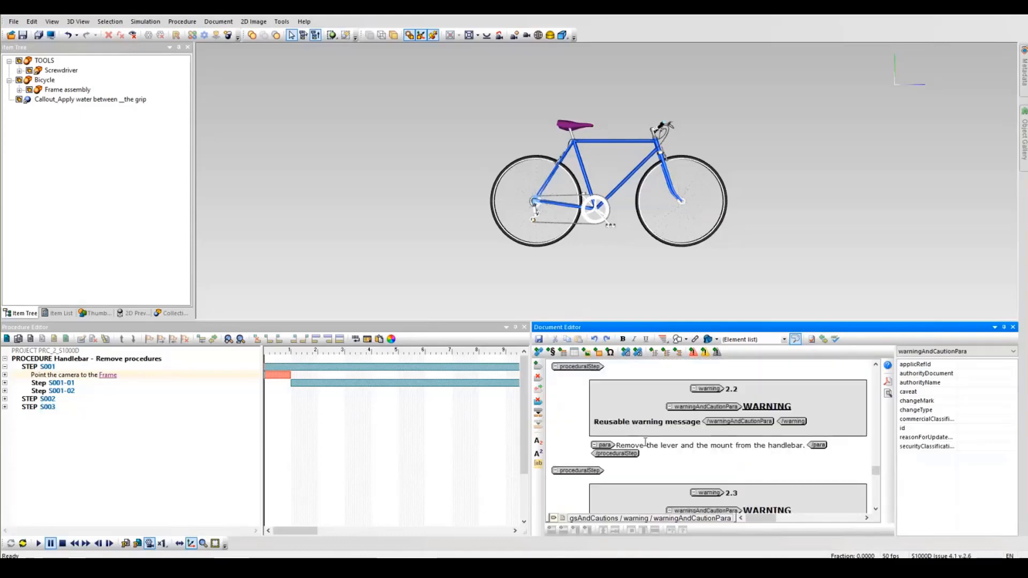
pyautogui.scroll(1, 645, 442)
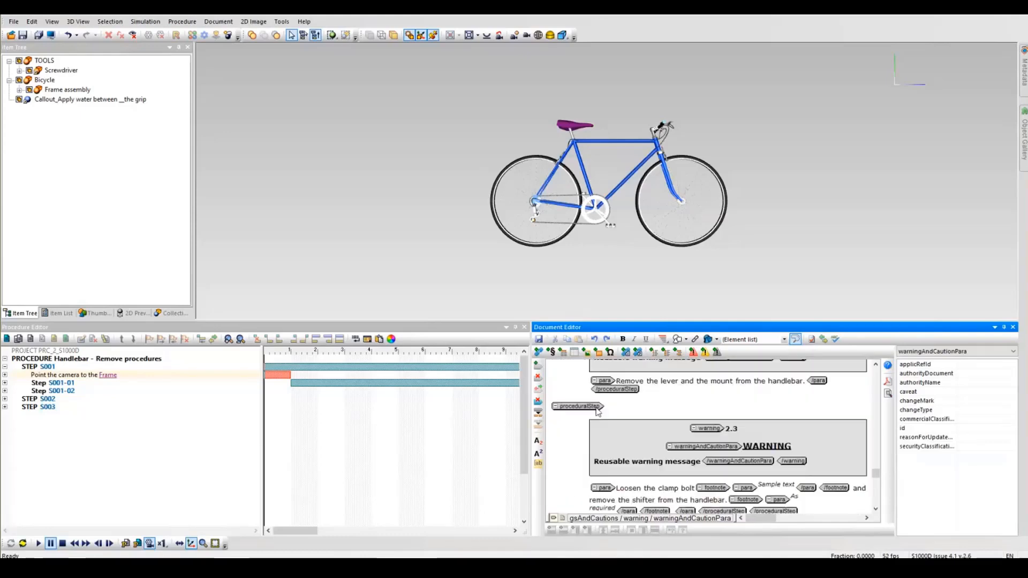
pyautogui.click(749, 433)
pyautogui.click(721, 438)
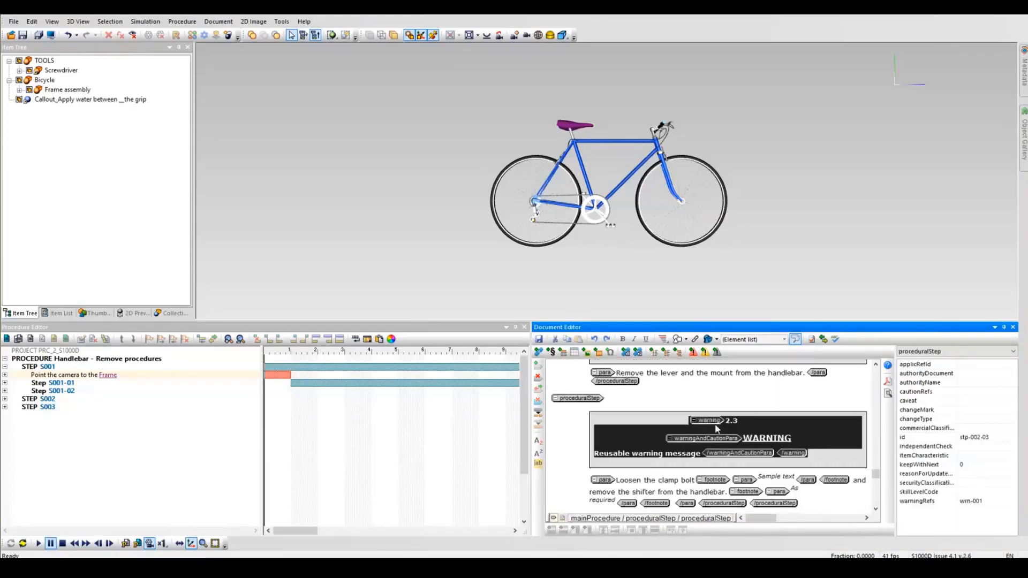
pyautogui.press('Delete')
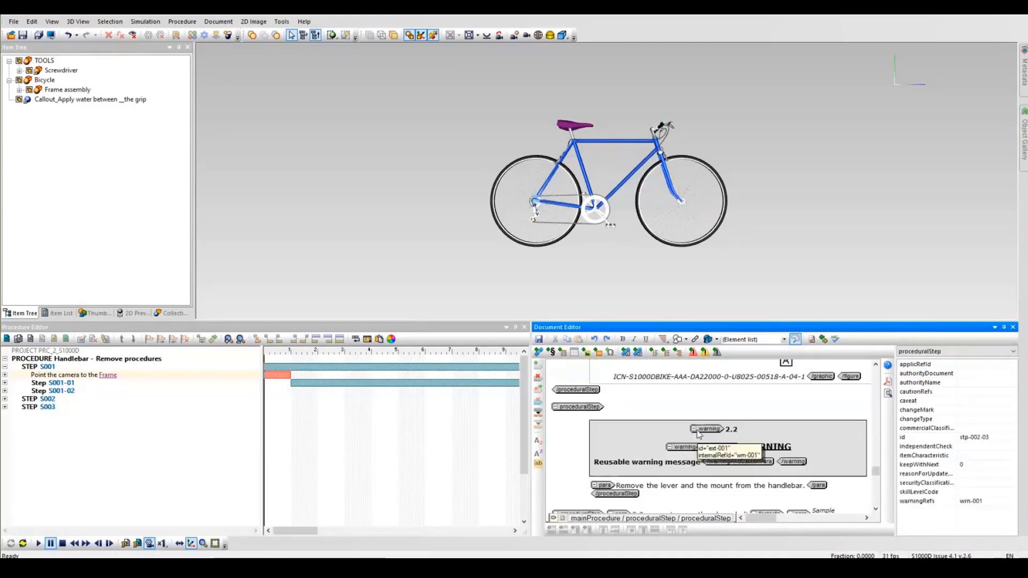
pyautogui.click(706, 428)
pyautogui.press('Delete')
# Place the insertion point in step 2.2 ahead of "Remove the lever and the mount from the handlebar"
pyautogui.scroll(-3, 714, 436)
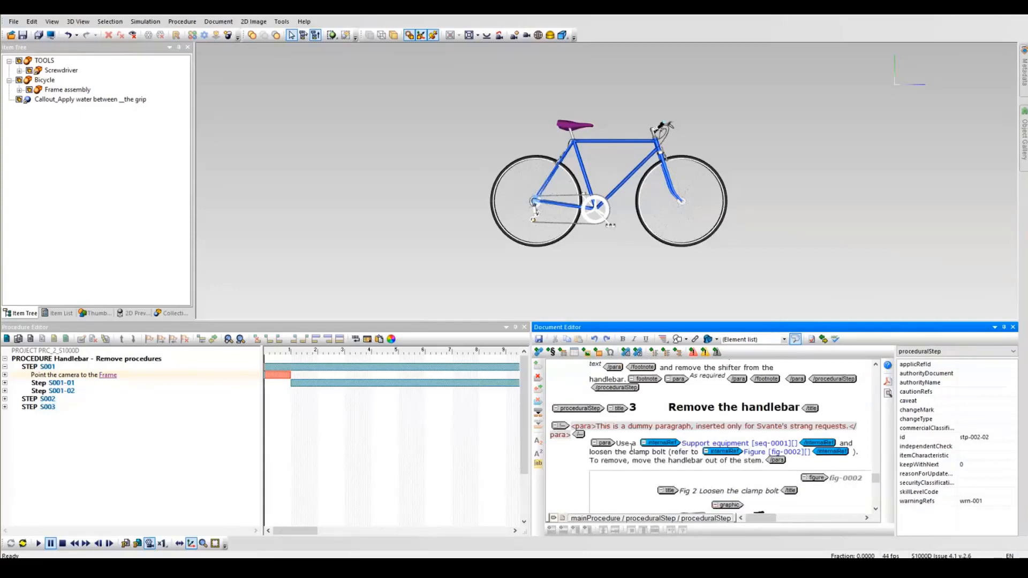
pyautogui.scroll(3, 614, 438)
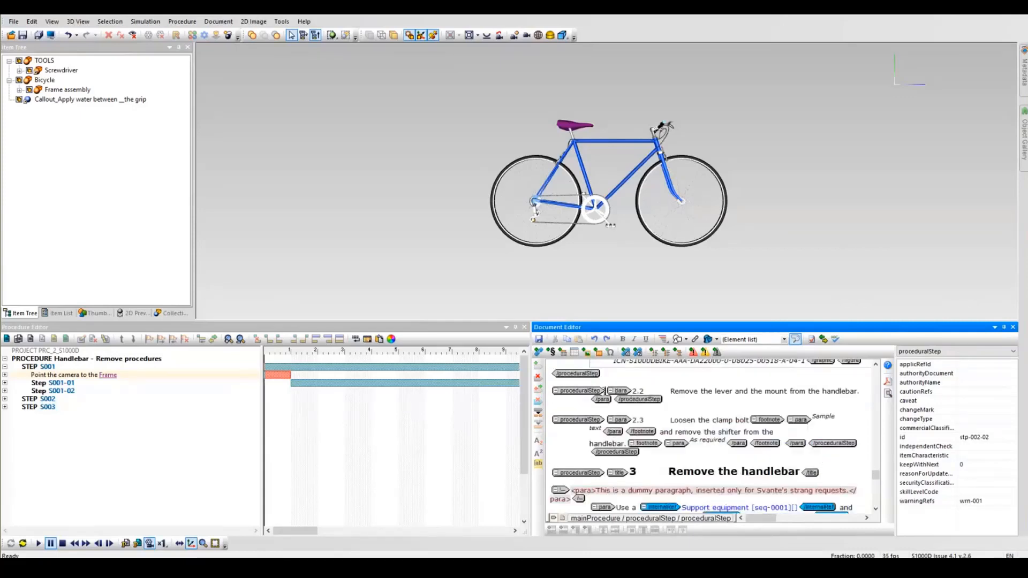
pyautogui.click(605, 391)
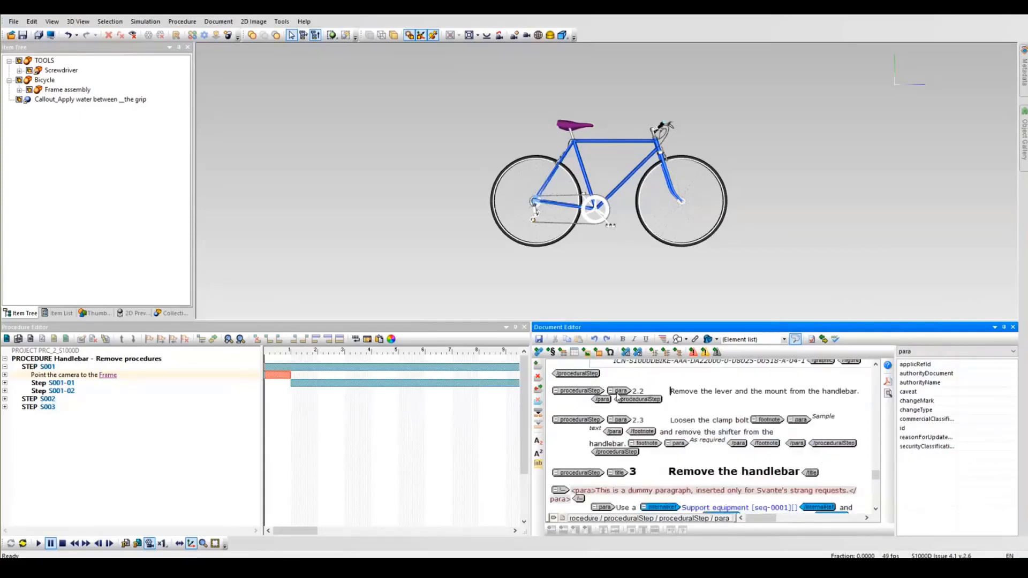
# Remove warning wrn-001 from the warning references of procedural step 2.2
pyautogui.click(605, 391)
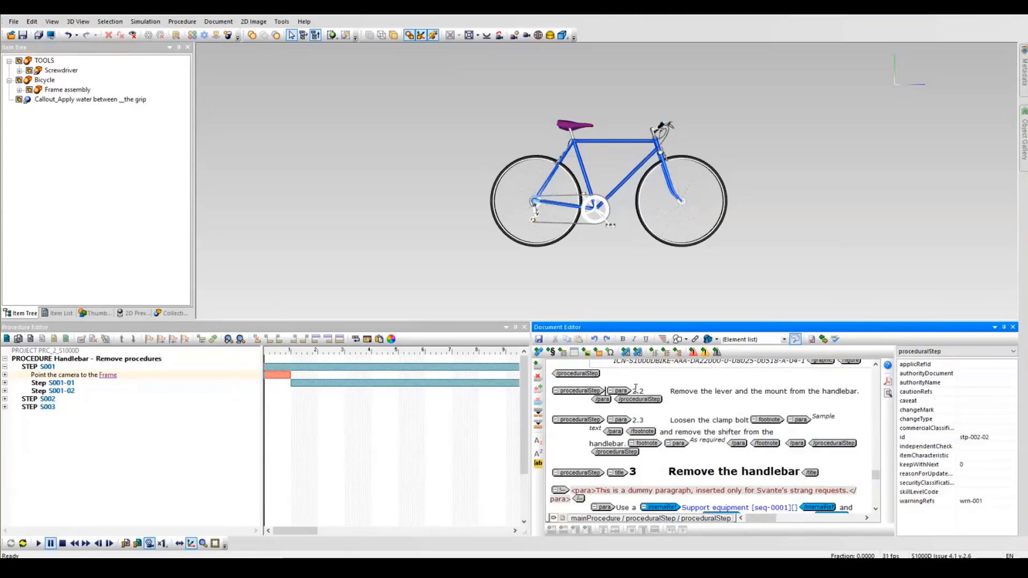
pyautogui.rightClick(607, 391)
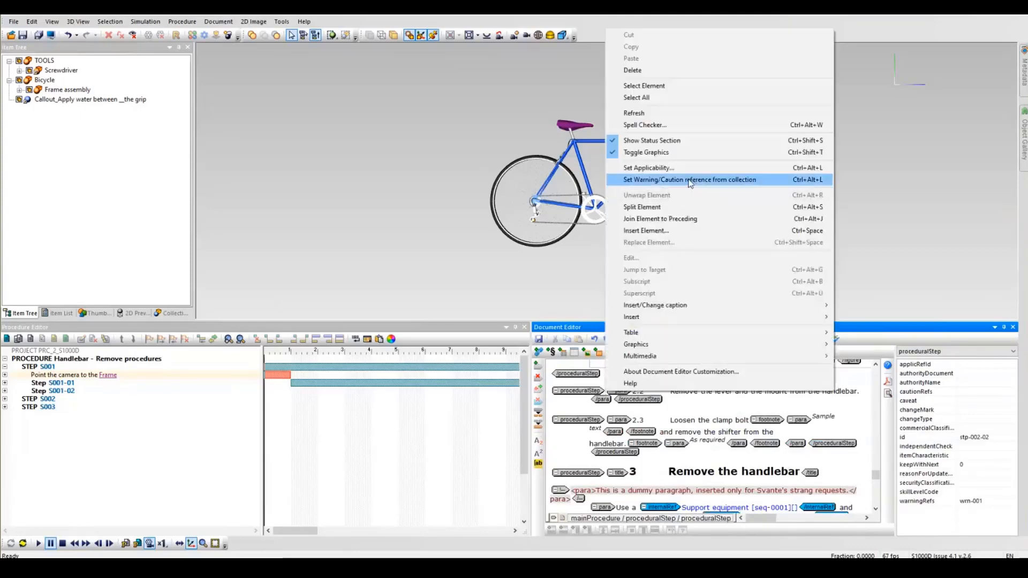
pyautogui.click(747, 179)
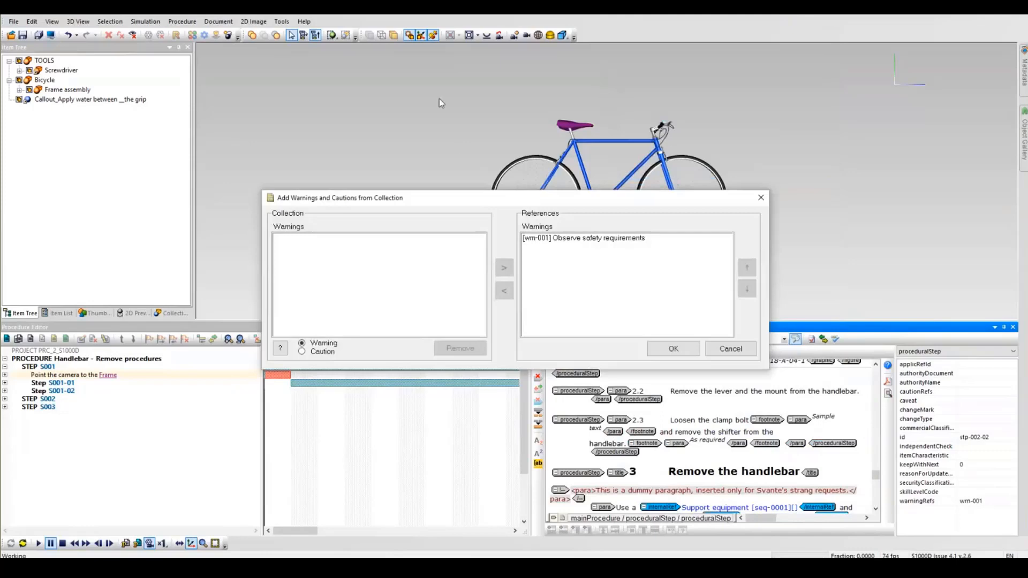
pyautogui.click(541, 131)
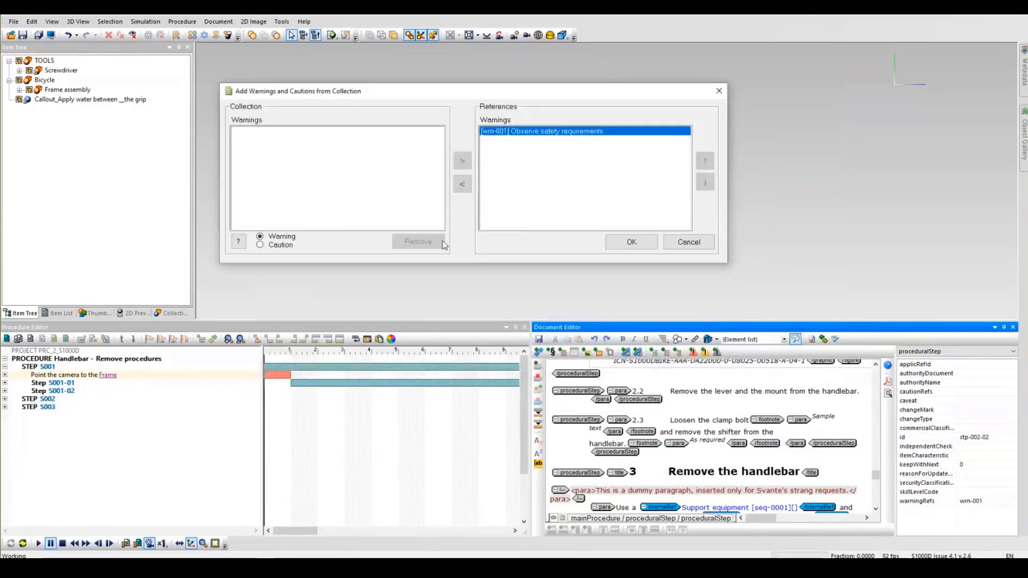
pyautogui.click(463, 184)
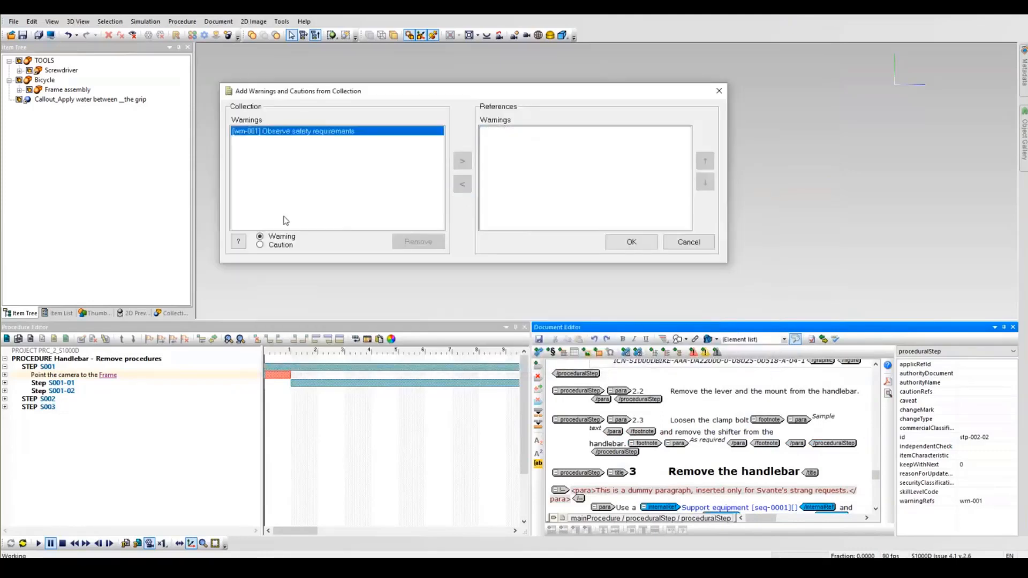
# Add the "Observe safety requirements" warning from the collection to the references of procedural step 2.2, after checking the available cautions
pyautogui.click(261, 245)
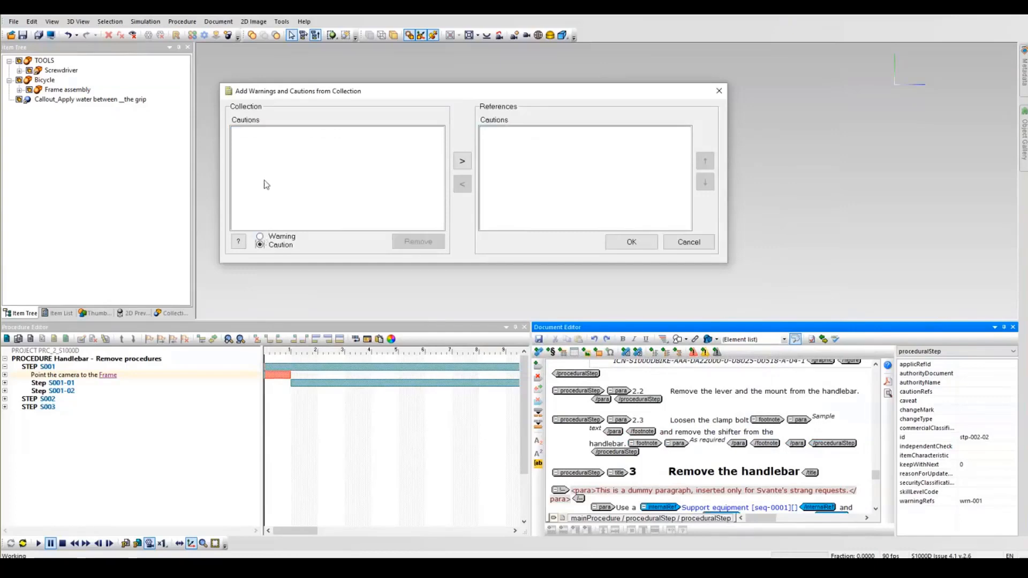
pyautogui.click(260, 236)
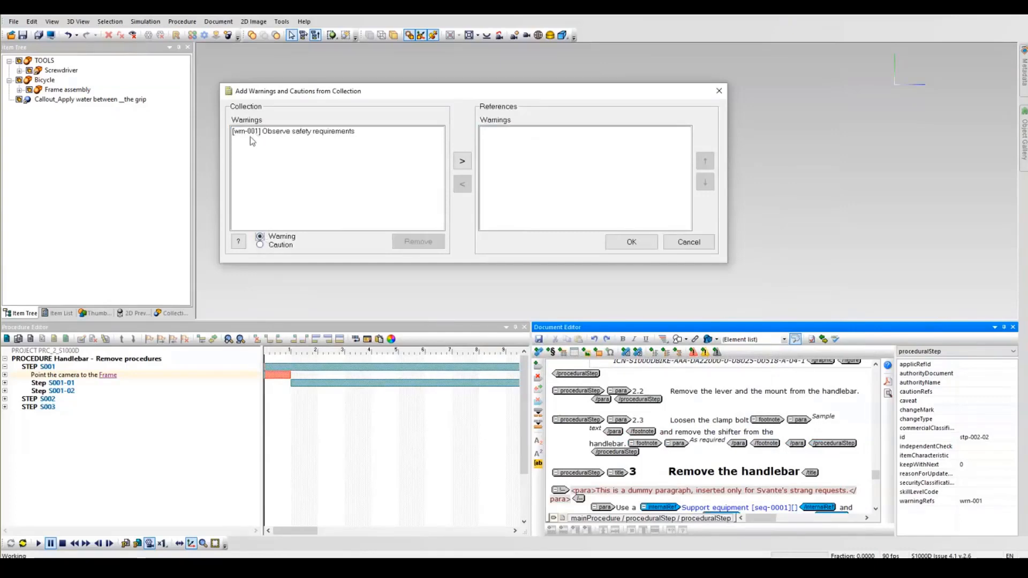
pyautogui.click(250, 134)
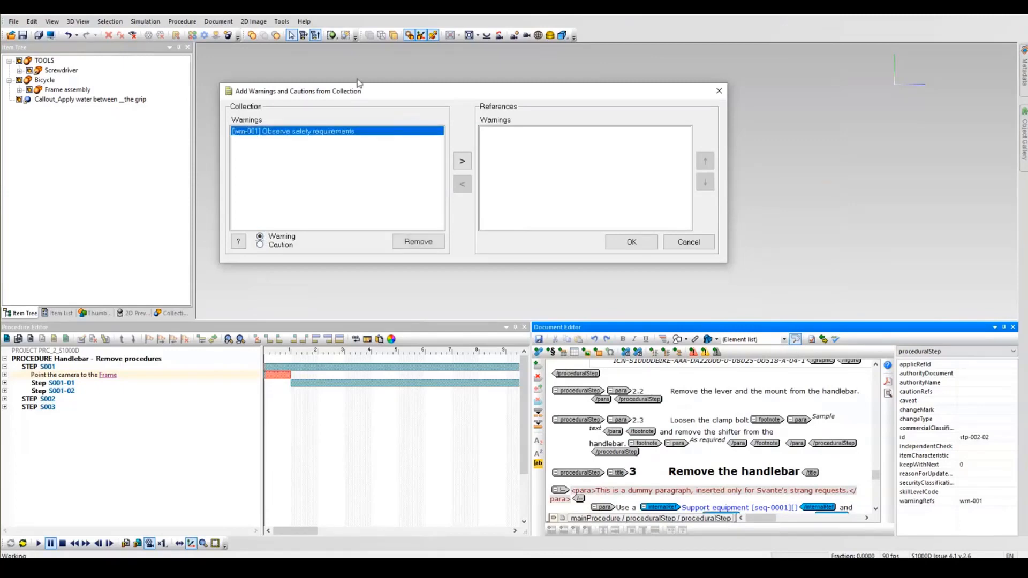
pyautogui.click(462, 160)
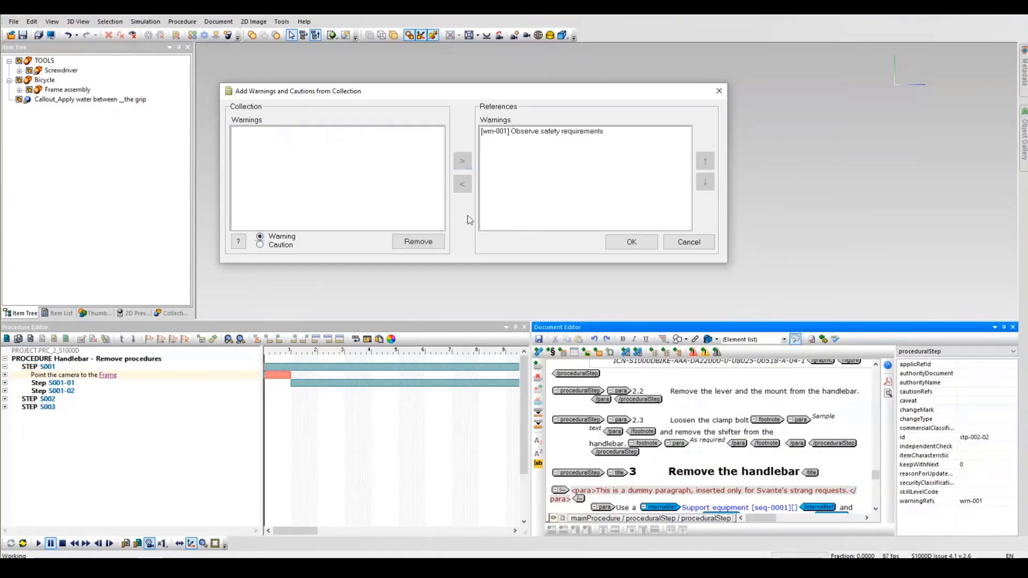
pyautogui.click(632, 242)
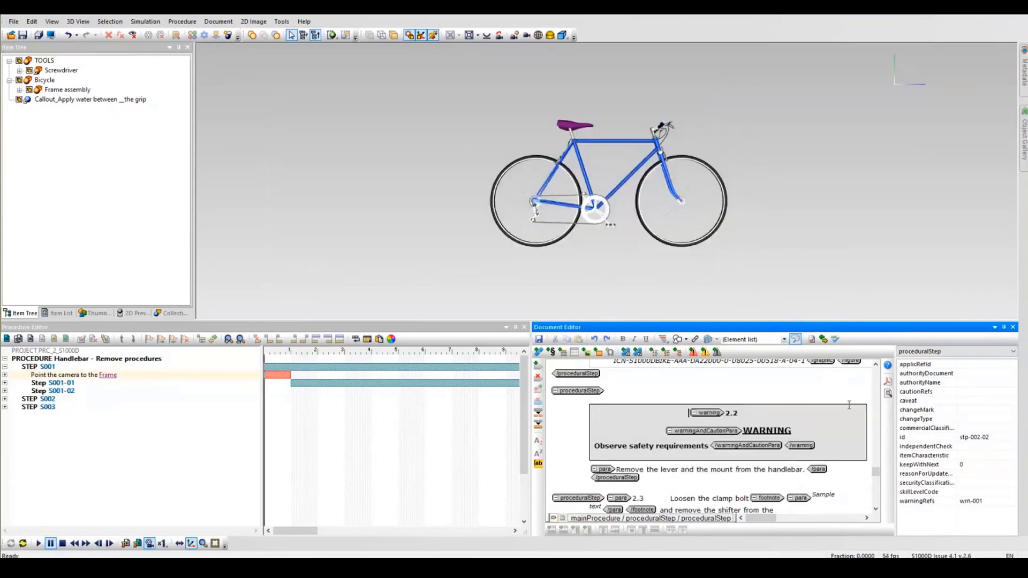
# Append "and other requirements" to the "Observe safety requirements" warning in the document's warnings and cautions collection
pyautogui.scroll(3, 647, 443)
pyautogui.scroll(3, 646, 444)
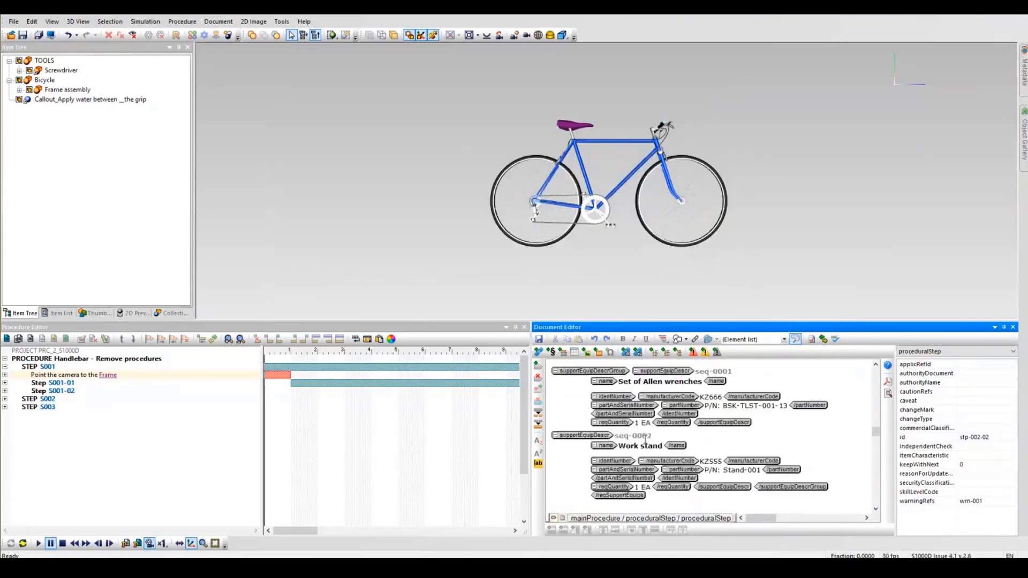
pyautogui.scroll(5, 647, 443)
pyautogui.scroll(-2, 659, 461)
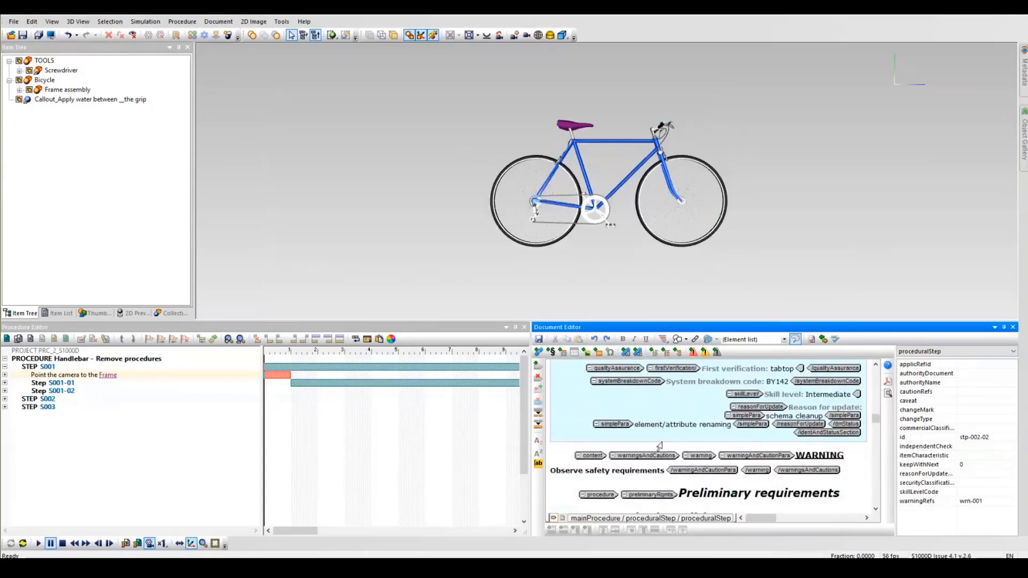
pyautogui.click(665, 472)
pyautogui.write('a')
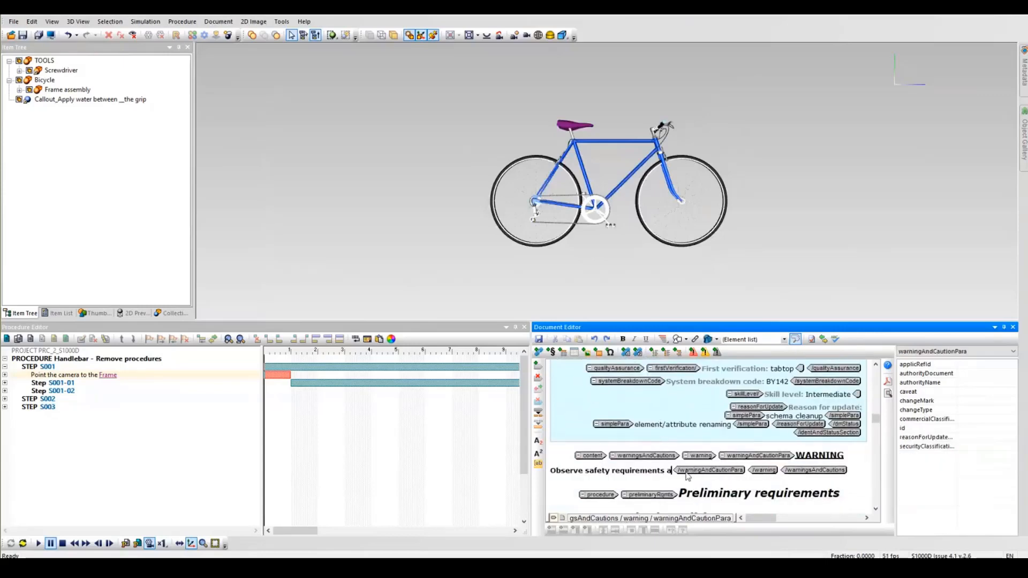
pyautogui.write('nd other requirements')
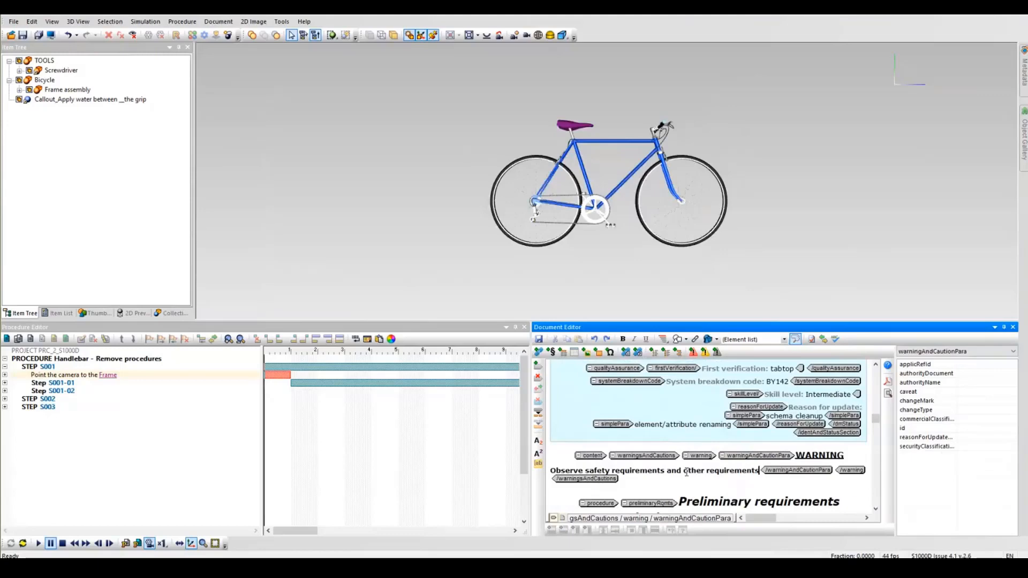
# Check the warning at procedural step 2.2, then start a preview that saves the changes in the attached document
pyautogui.scroll(-3, 674, 428)
pyautogui.scroll(-15, 675, 428)
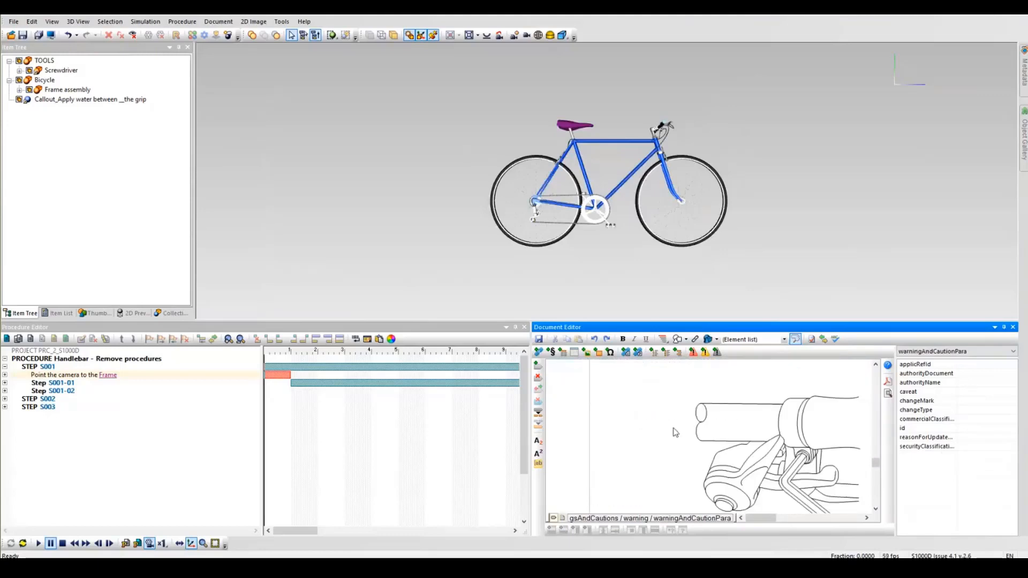
pyautogui.scroll(5, 675, 433)
pyautogui.scroll(-10, 691, 450)
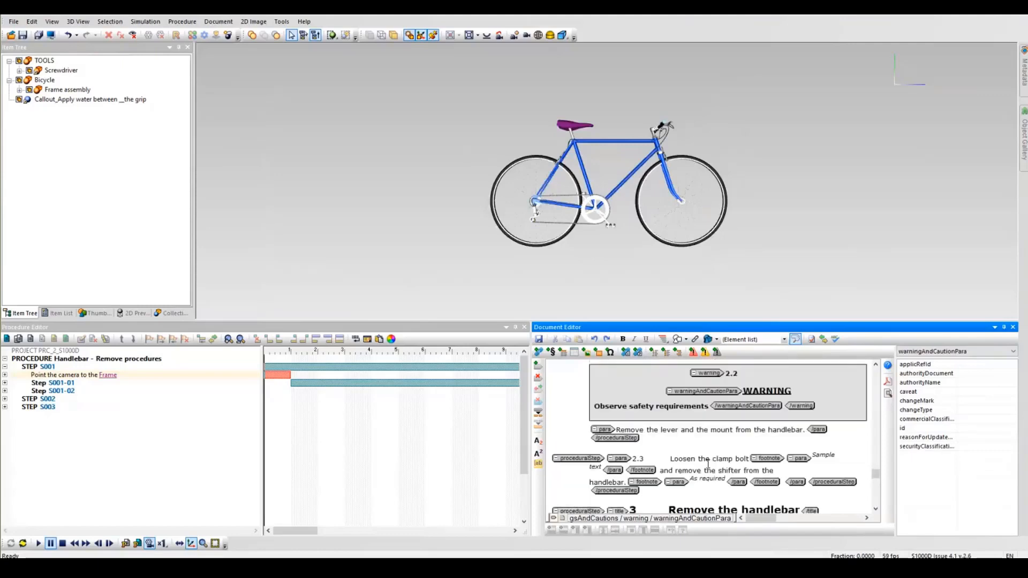
pyautogui.click(672, 407)
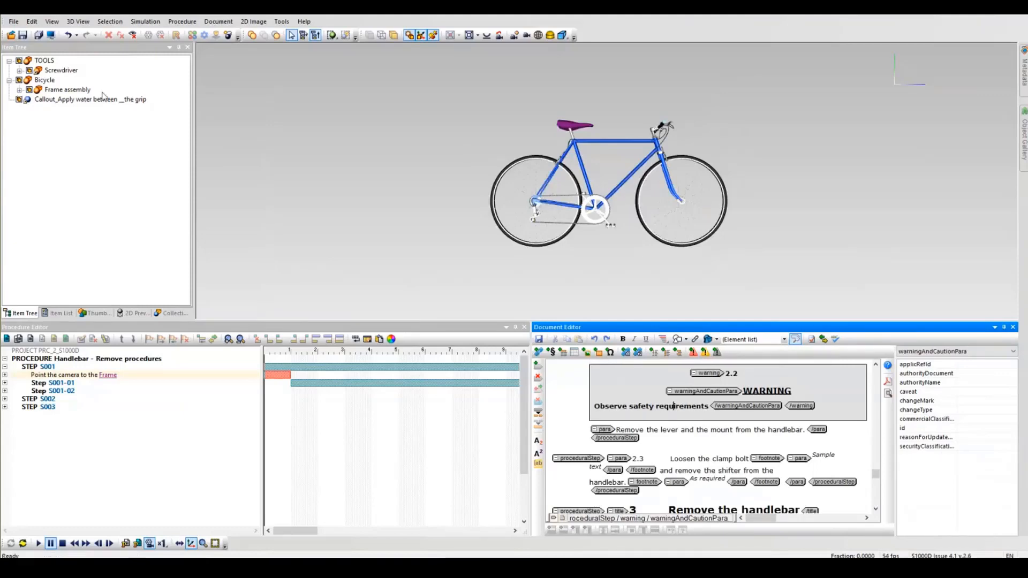
pyautogui.click(51, 35)
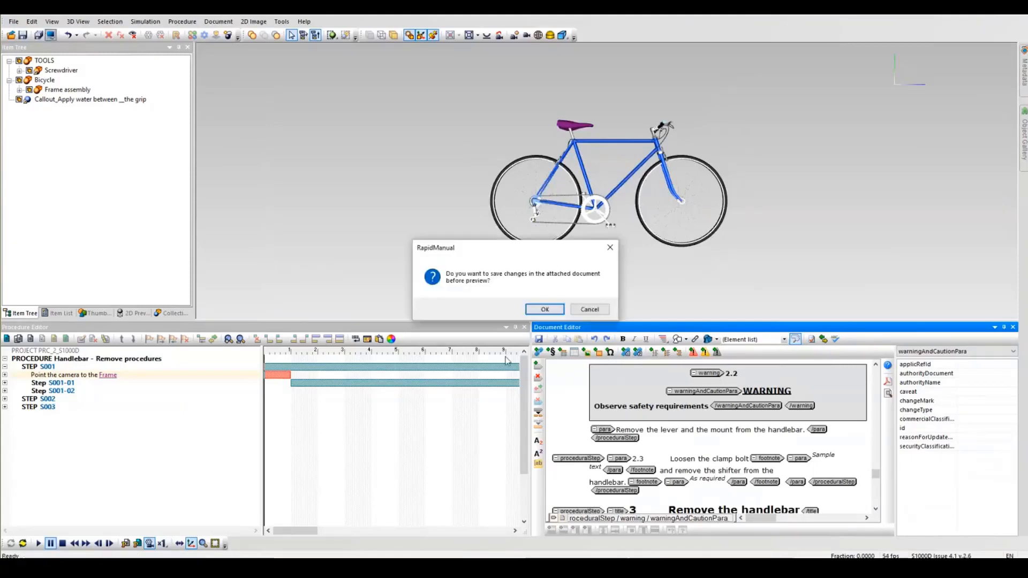
pyautogui.click(530, 310)
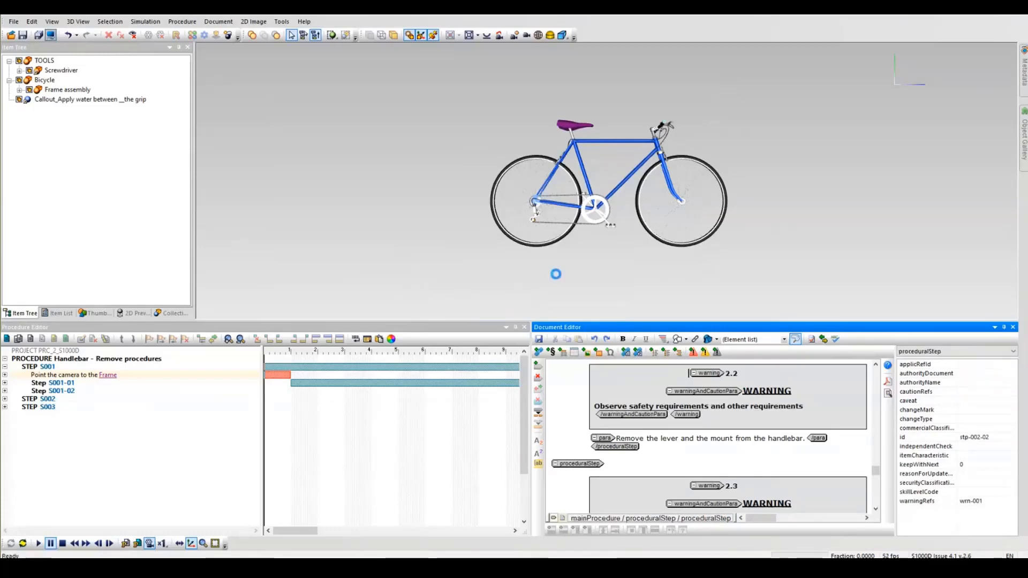
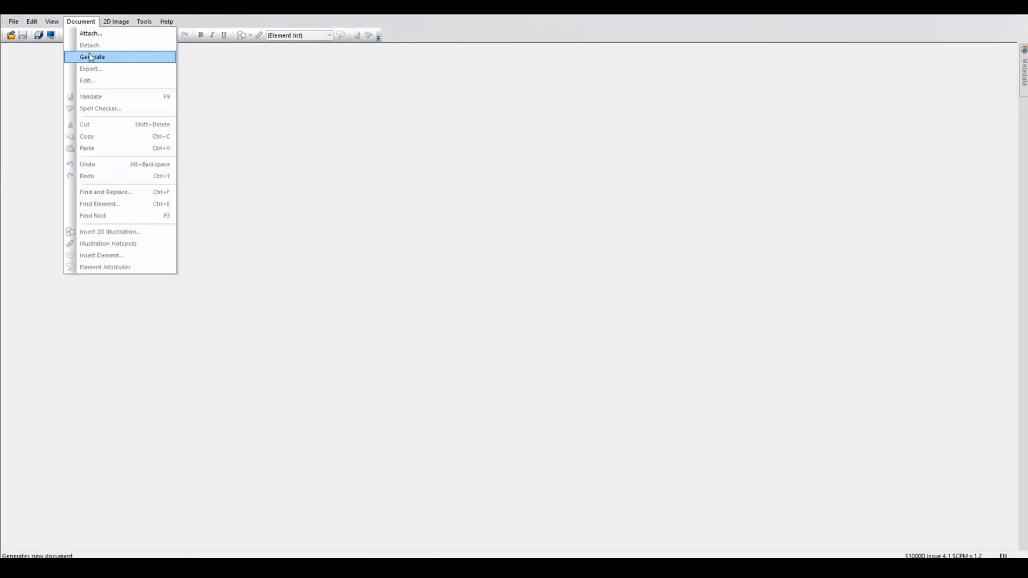
# Generate a new SCORM content package document with element tags shown and insert a structure item without a data module code
pyautogui.click(89, 57)
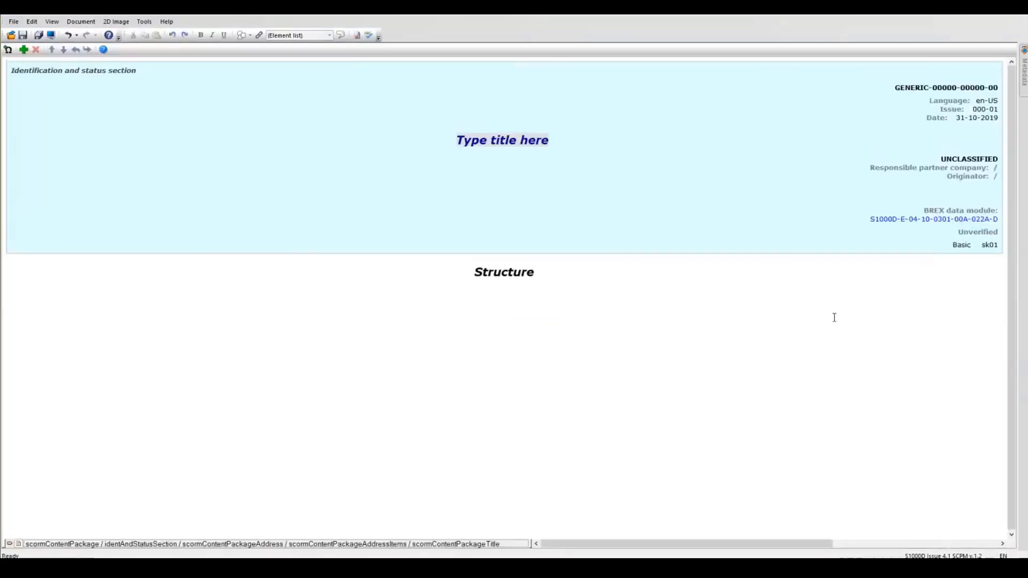
pyautogui.click(10, 543)
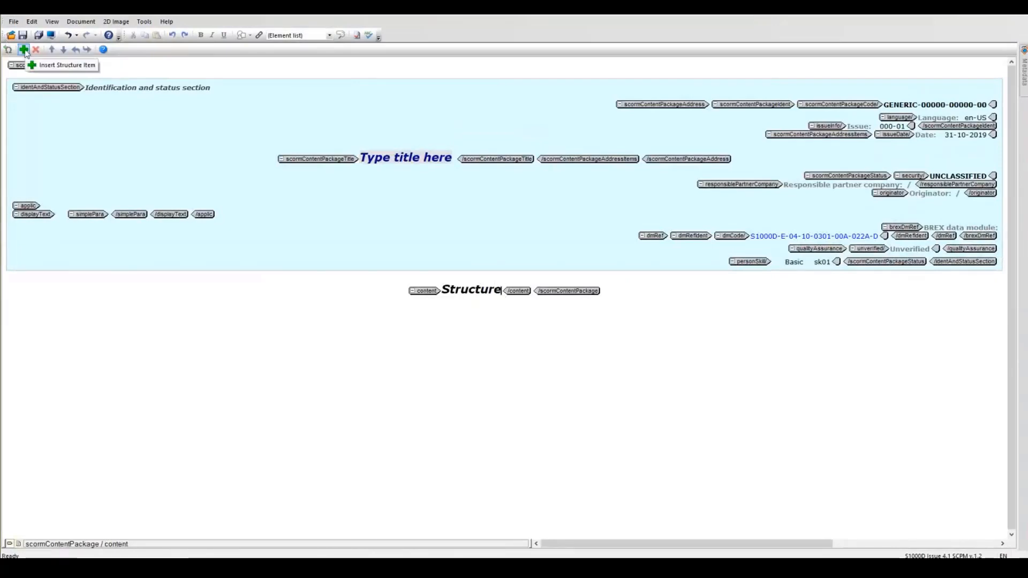
pyautogui.click(24, 49)
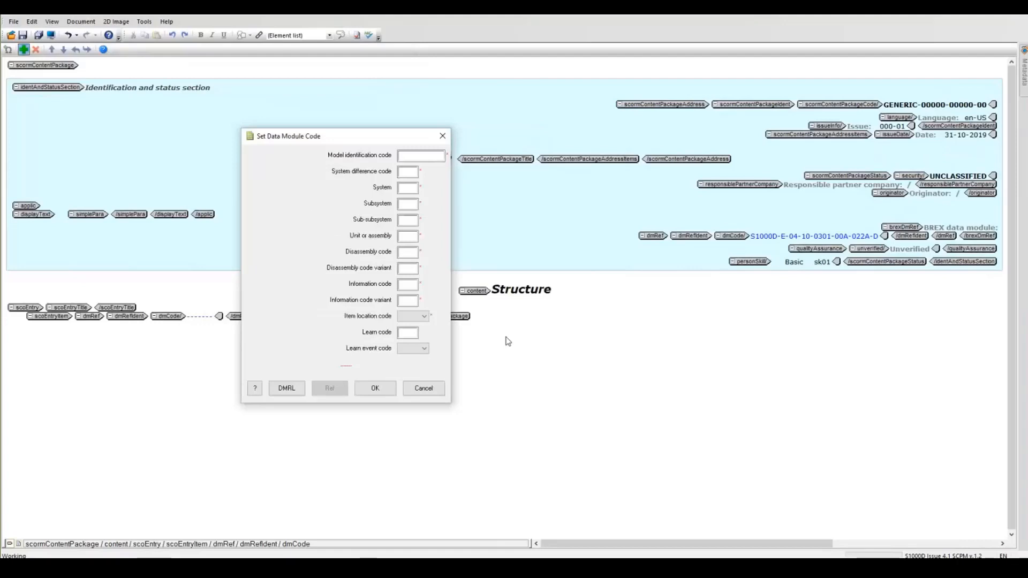
pyautogui.click(439, 390)
# Check the available working spaces and keep S1000D Issue 4.1 Demo selected
pyautogui.click(145, 22)
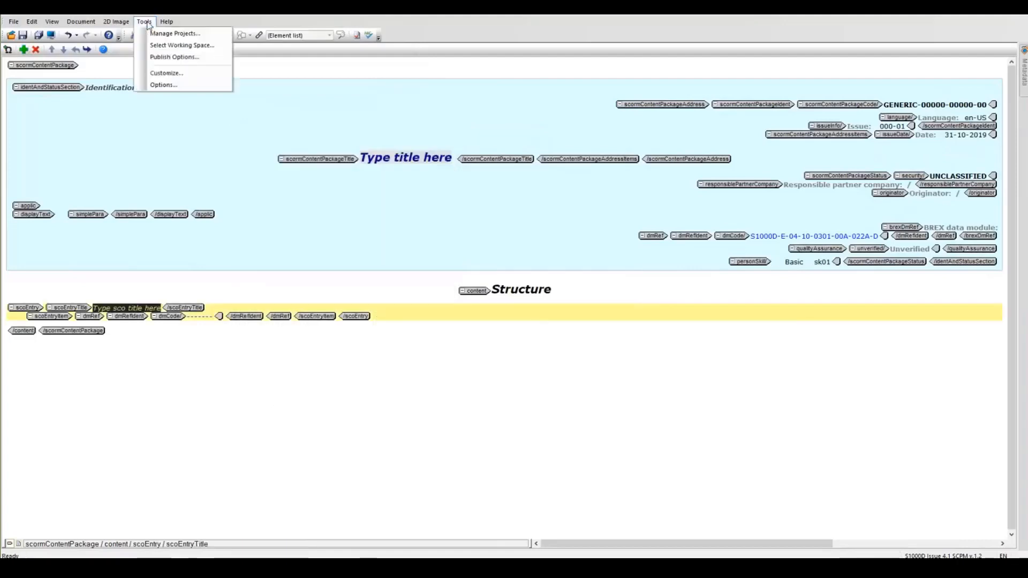
pyautogui.click(182, 46)
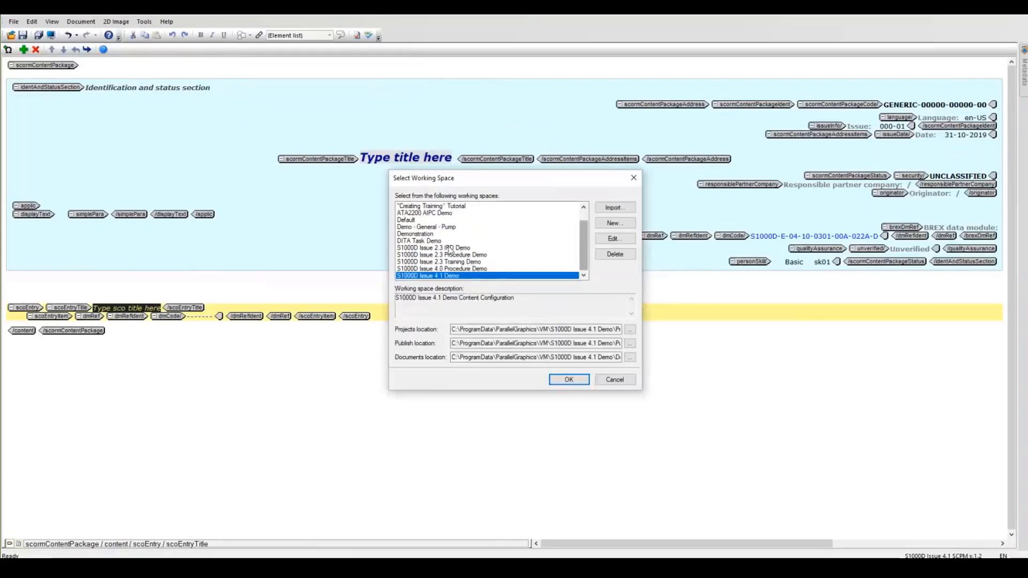
pyautogui.scroll(1, 447, 271)
pyautogui.scroll(-1, 448, 271)
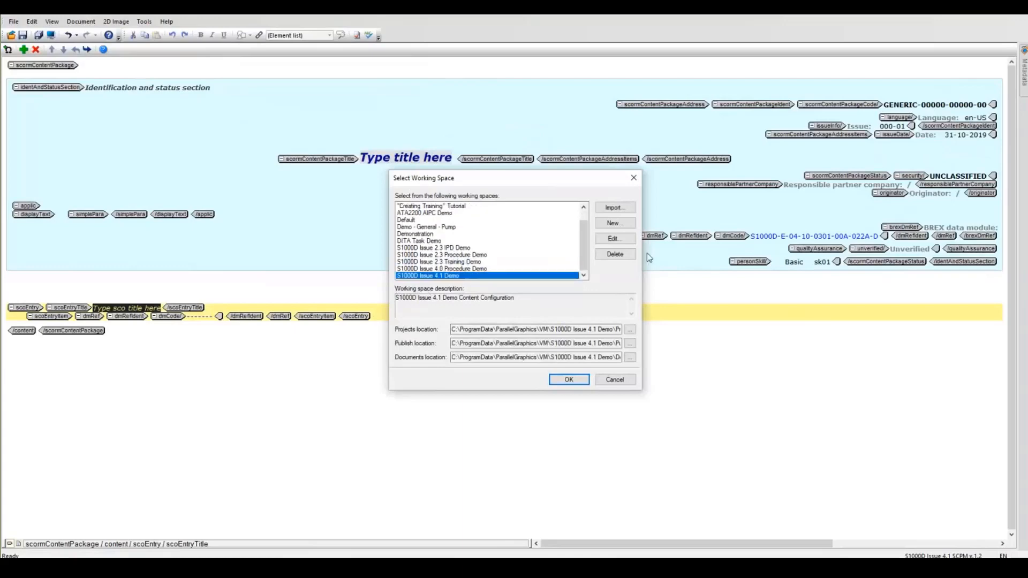
pyautogui.click(576, 380)
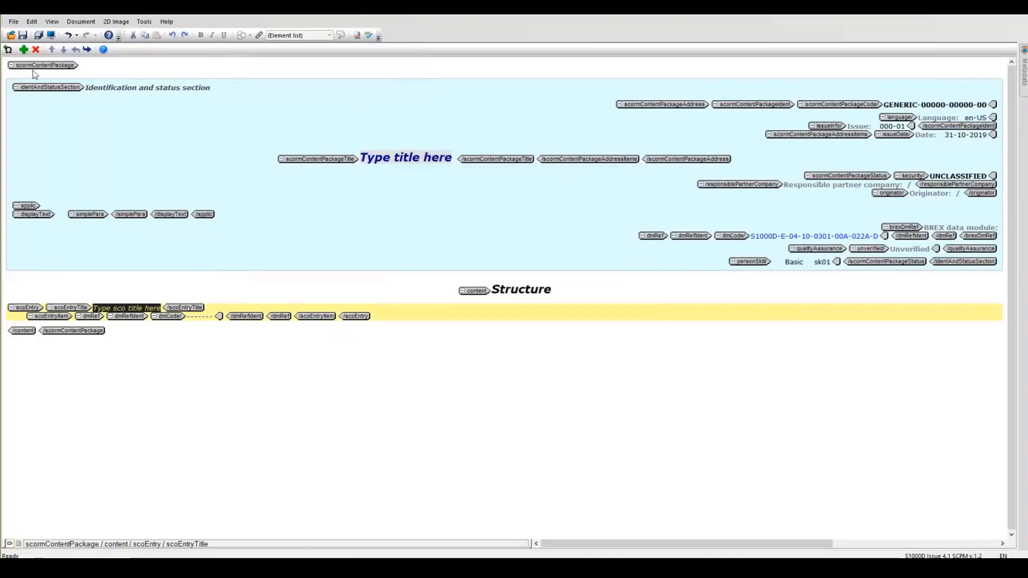
# Replace the blank structure item with an entry for data module S1000DBIKE-AAA-DA2-10-00-00AA-520A-A, Stem - Remove procedures, chosen from the DMRL
pyautogui.click(36, 50)
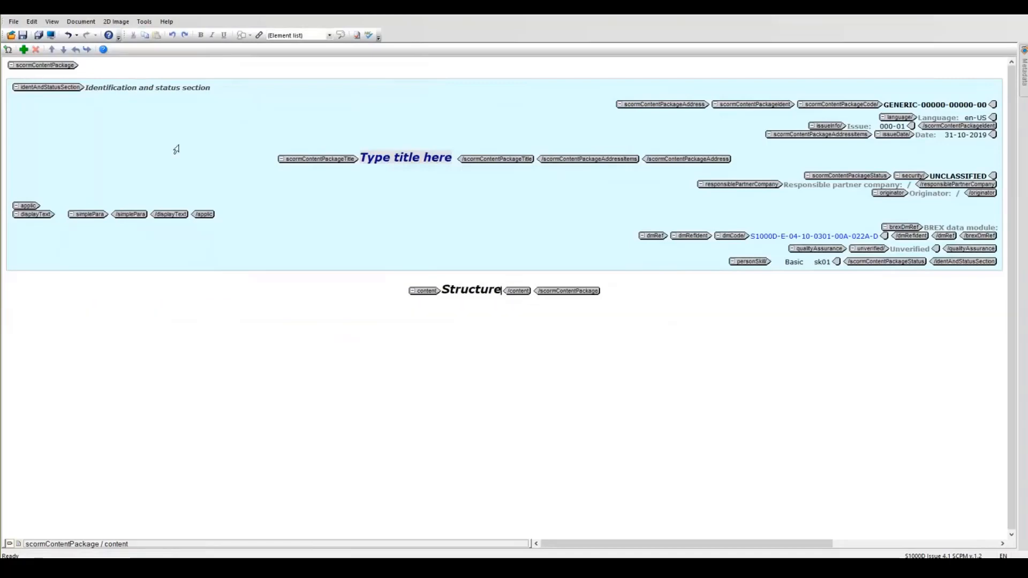
pyautogui.click(23, 50)
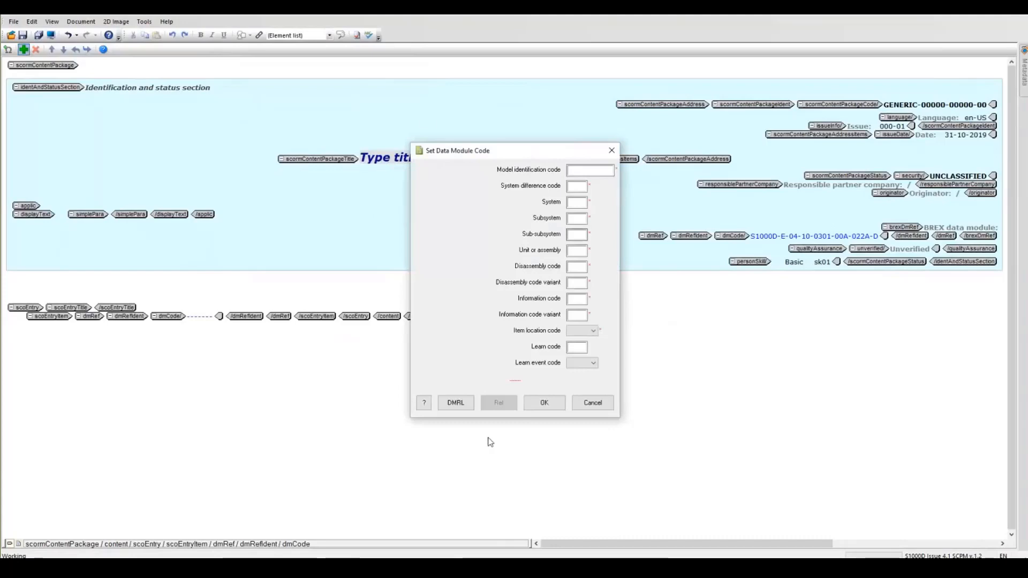
pyautogui.click(580, 172)
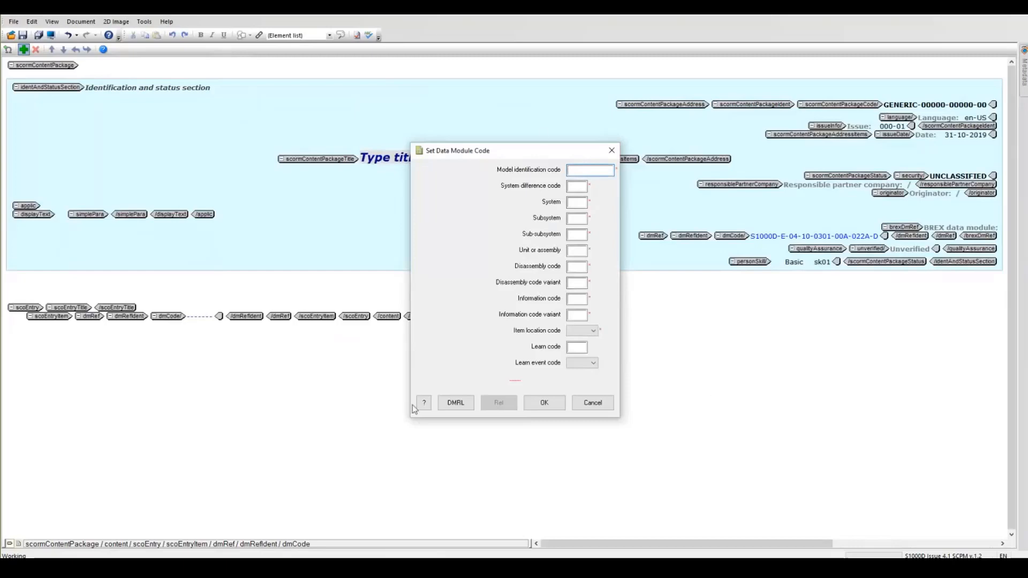
pyautogui.click(456, 403)
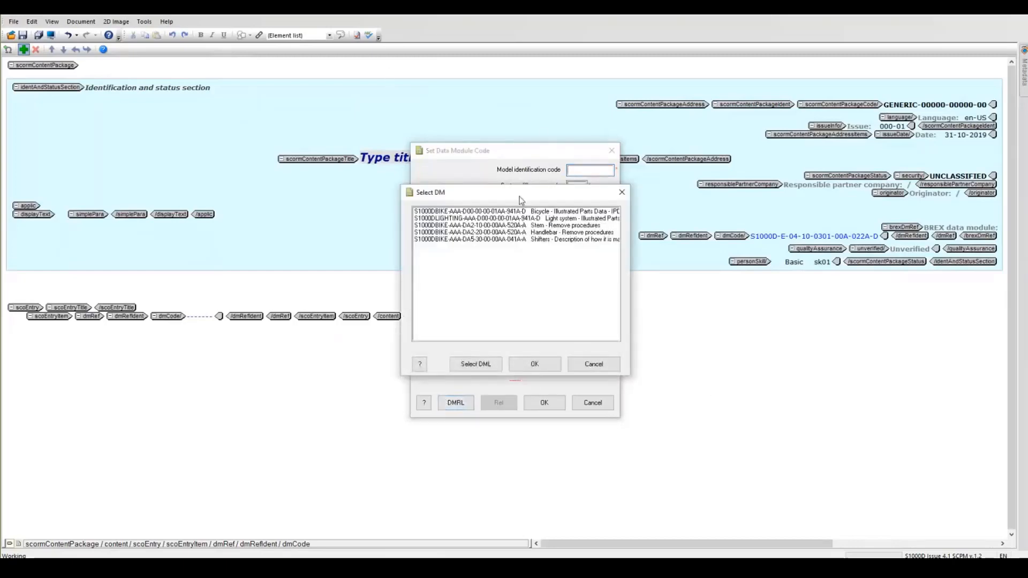
pyautogui.moveTo(519, 200); pyautogui.dragTo(354, 138)
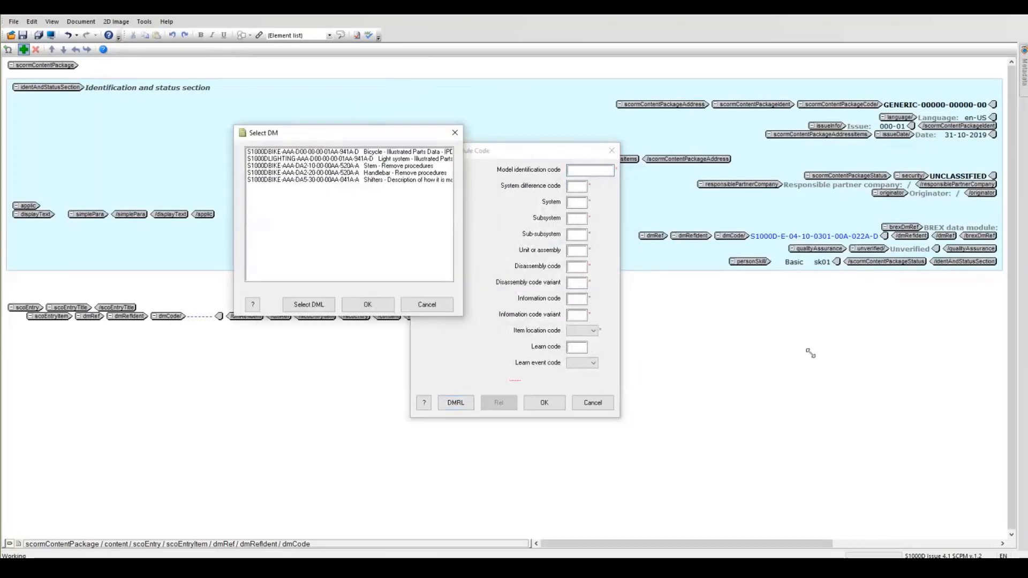
pyautogui.moveTo(811, 354); pyautogui.dragTo(732, 239)
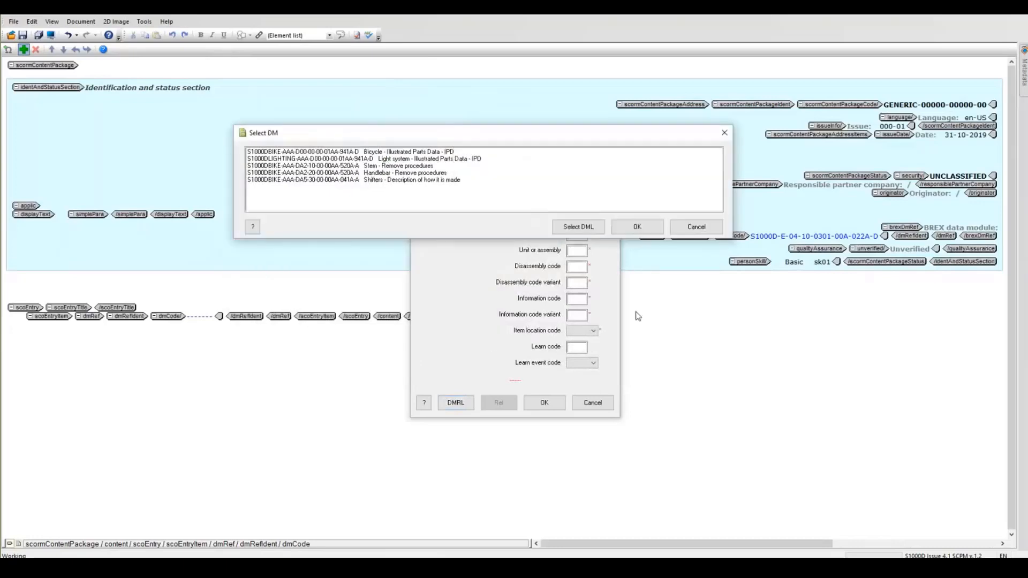
pyautogui.click(356, 254)
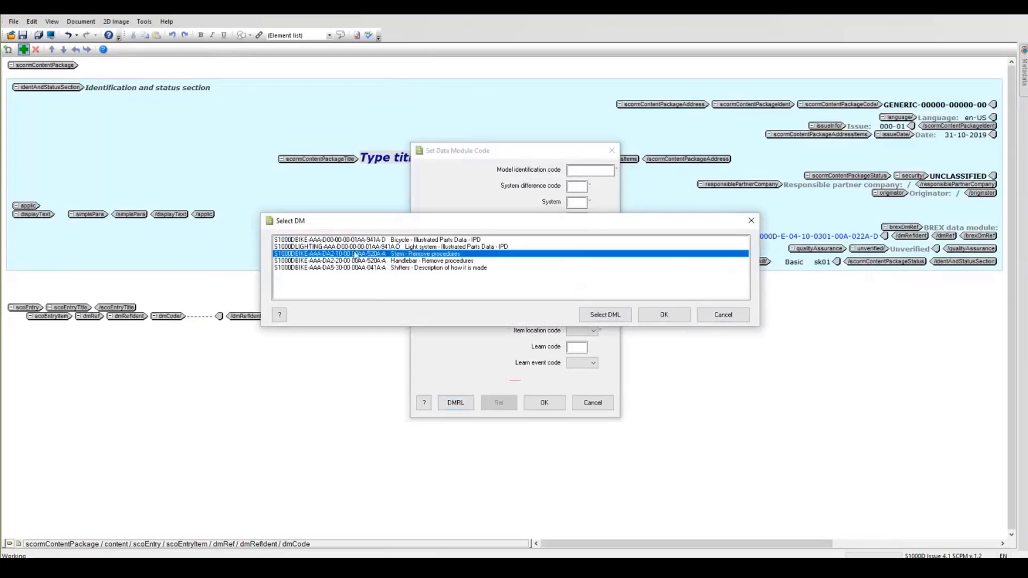
pyautogui.click(664, 316)
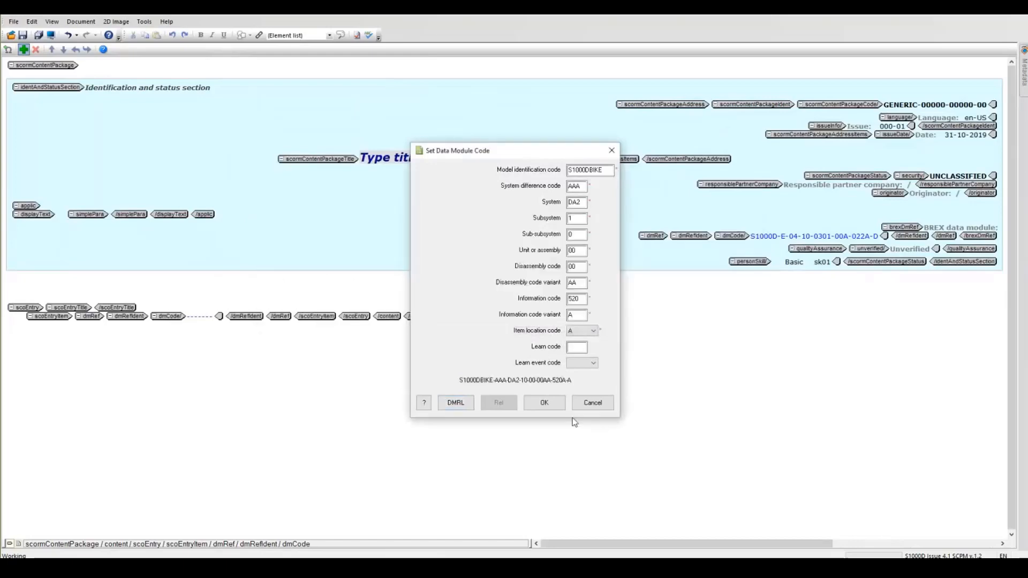
pyautogui.click(545, 406)
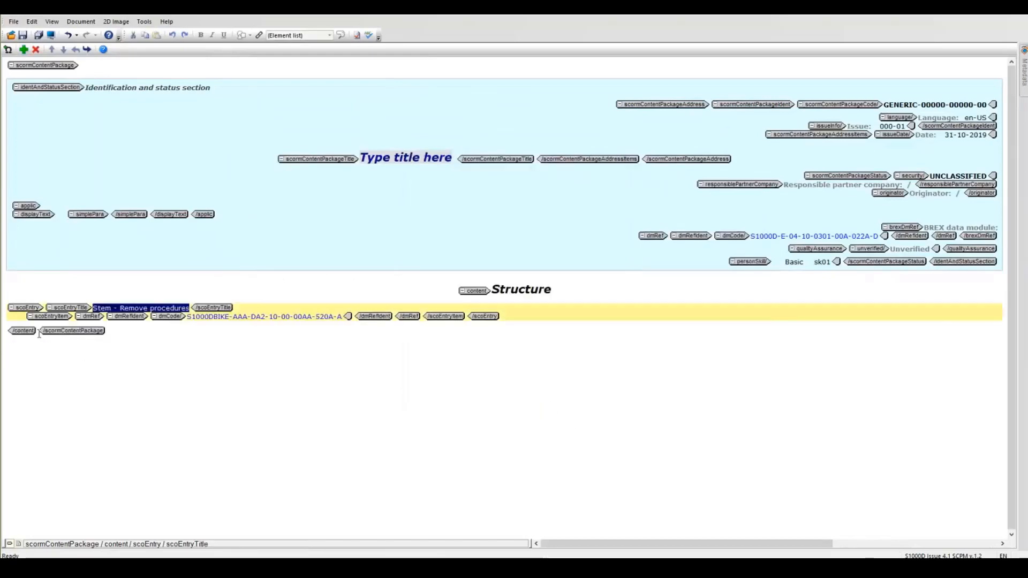
# Add a structure entry after the stem entry for S1000DBIKE-AAA-D00-00-00-01AA-941A-D, Bicycle - Illustrated Parts Data - IPD, from the DMRL
pyautogui.click(38, 332)
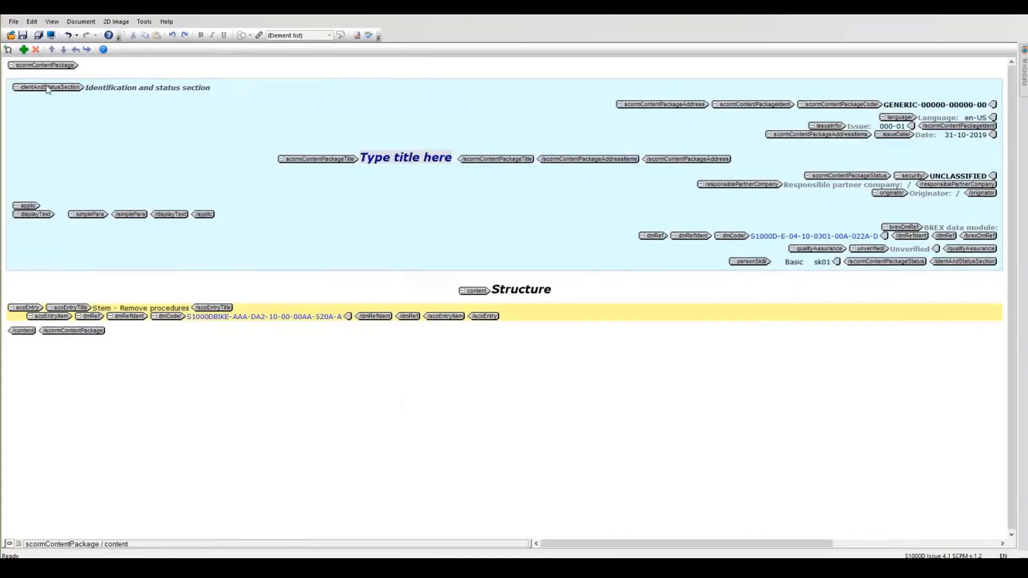
pyautogui.click(23, 49)
pyautogui.click(456, 403)
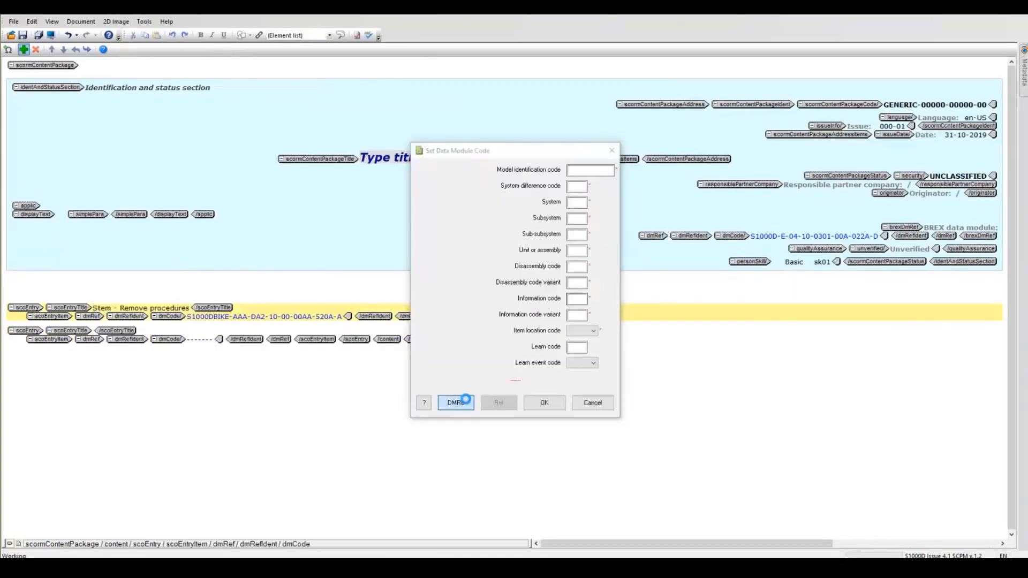
pyautogui.click(522, 212)
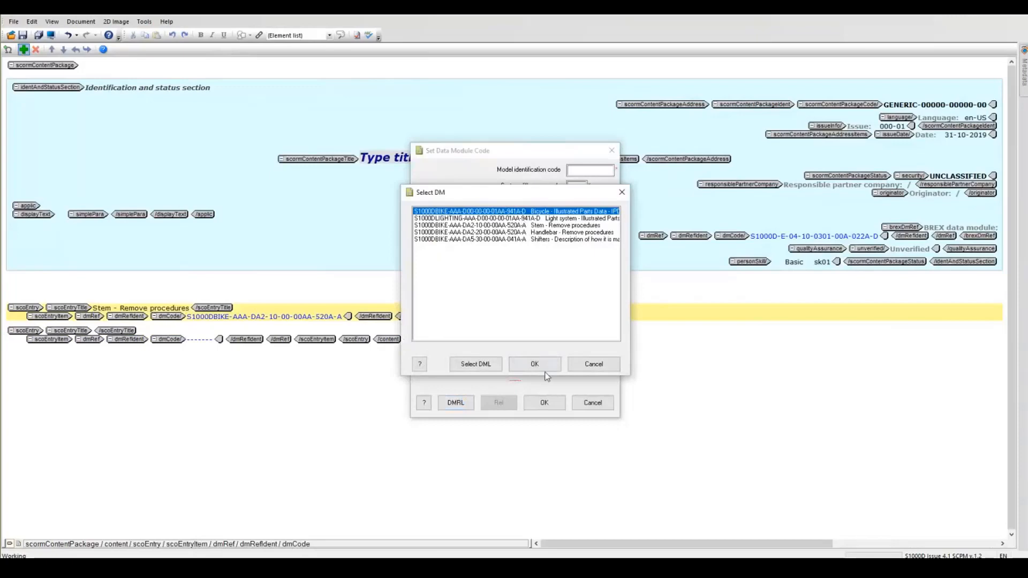
pyautogui.click(541, 367)
pyautogui.click(542, 402)
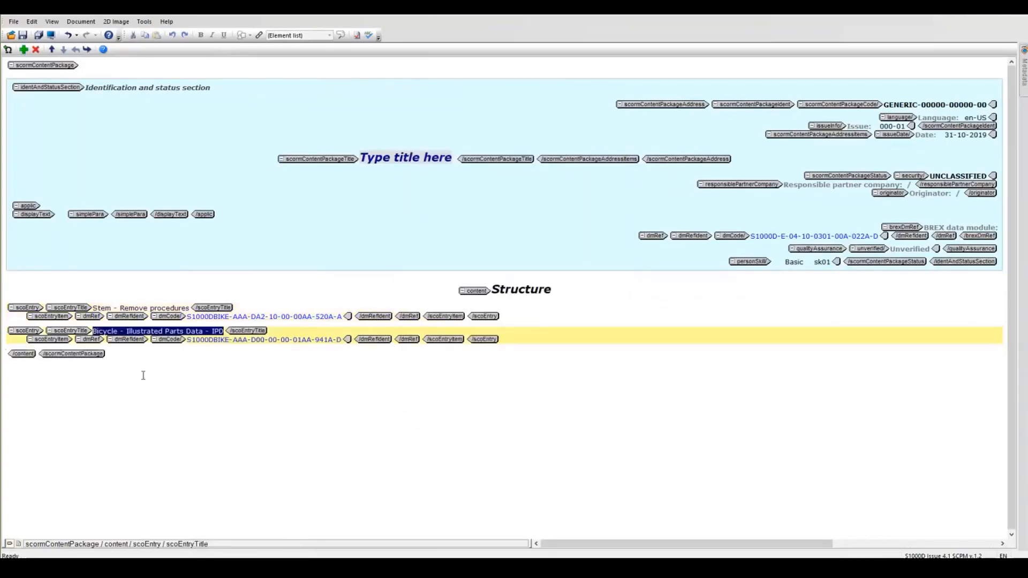
# Add a third structure entry for S1000DBIKE-AAA-DA5-30-00-00AA-041A-A, Shifters - Description of how it is made, from the DMRL
pyautogui.click(7, 354)
pyautogui.click(23, 49)
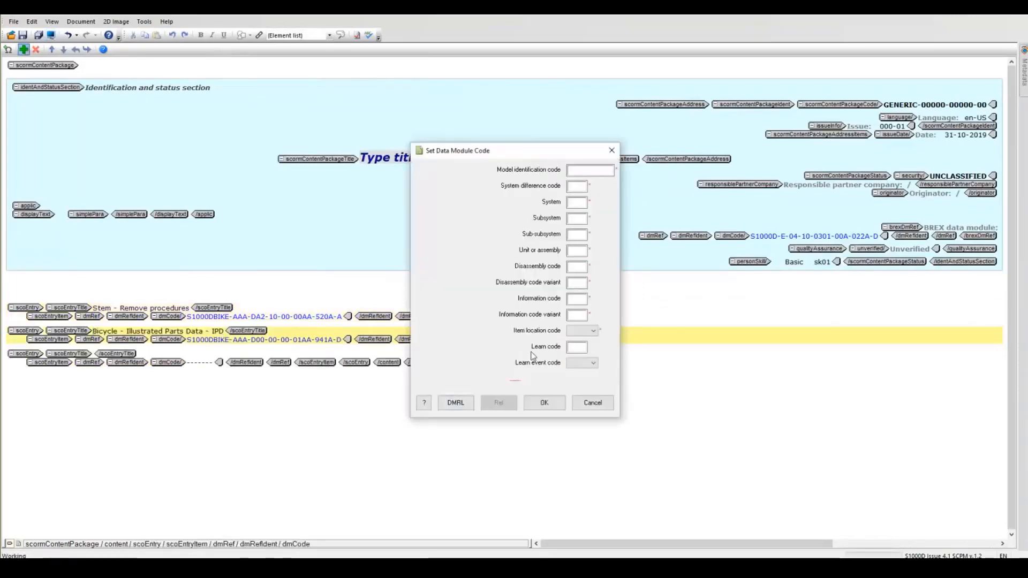
pyautogui.click(455, 405)
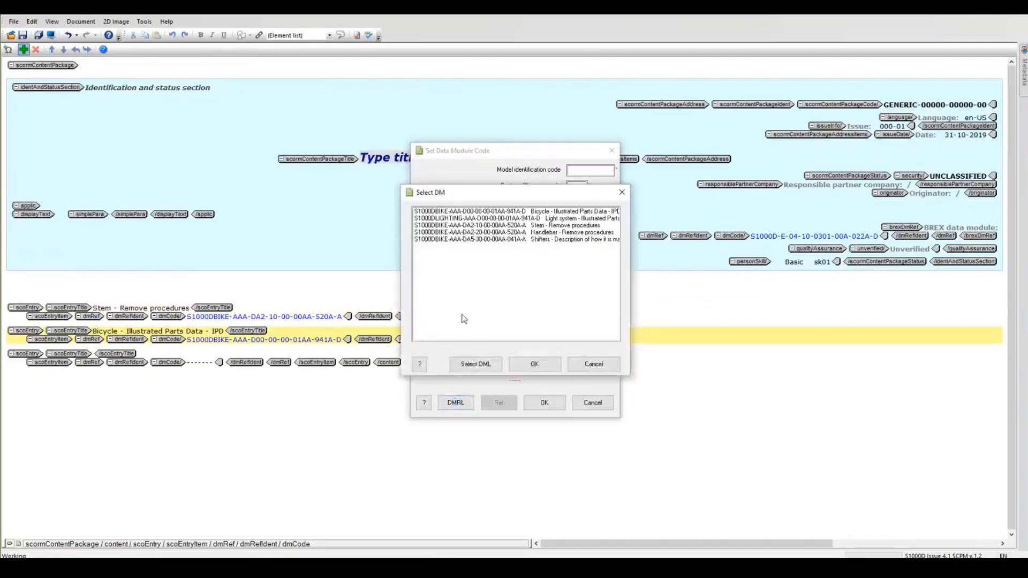
pyautogui.click(500, 240)
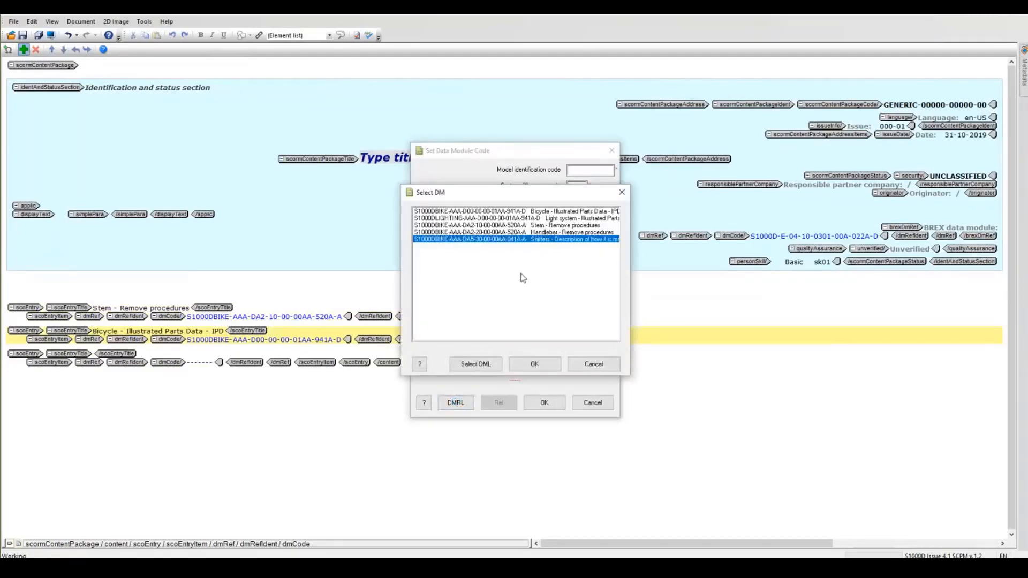
pyautogui.click(534, 369)
pyautogui.click(544, 403)
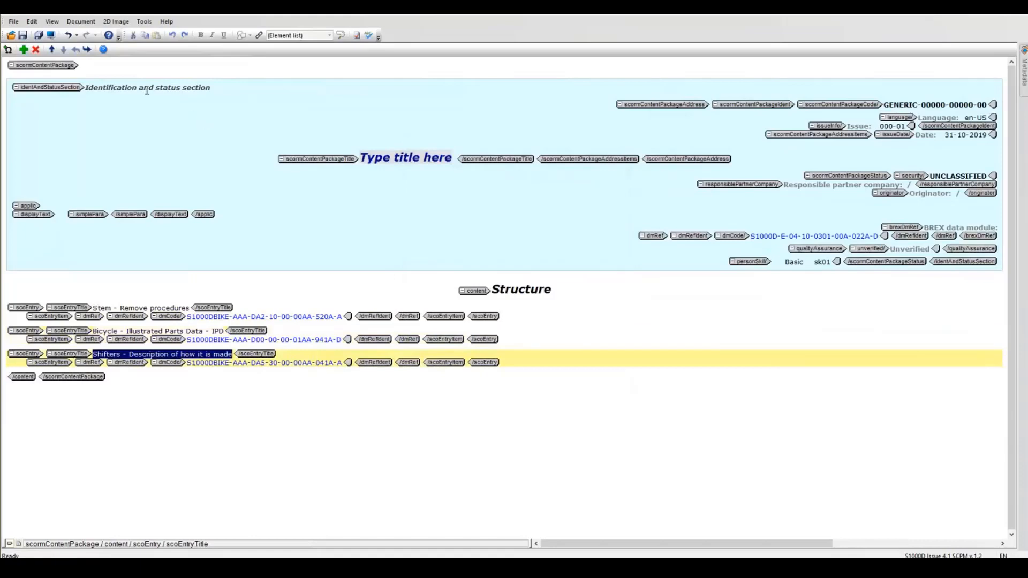
# Move the Shifters entry above the Bicycle entry and nest it inside the Stem - Remove procedures entry
pyautogui.click(168, 381)
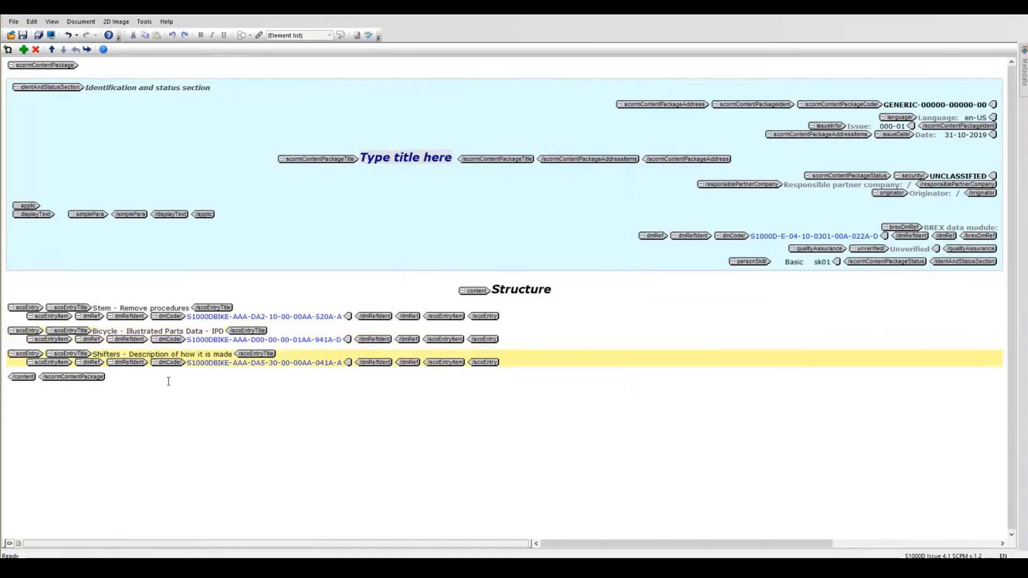
pyautogui.click(105, 354)
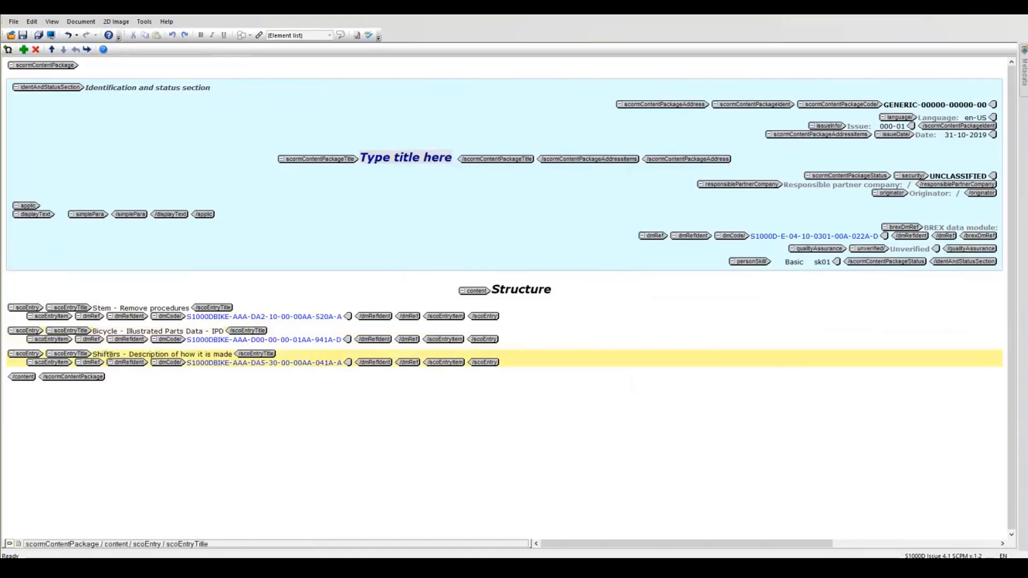
pyautogui.click(52, 50)
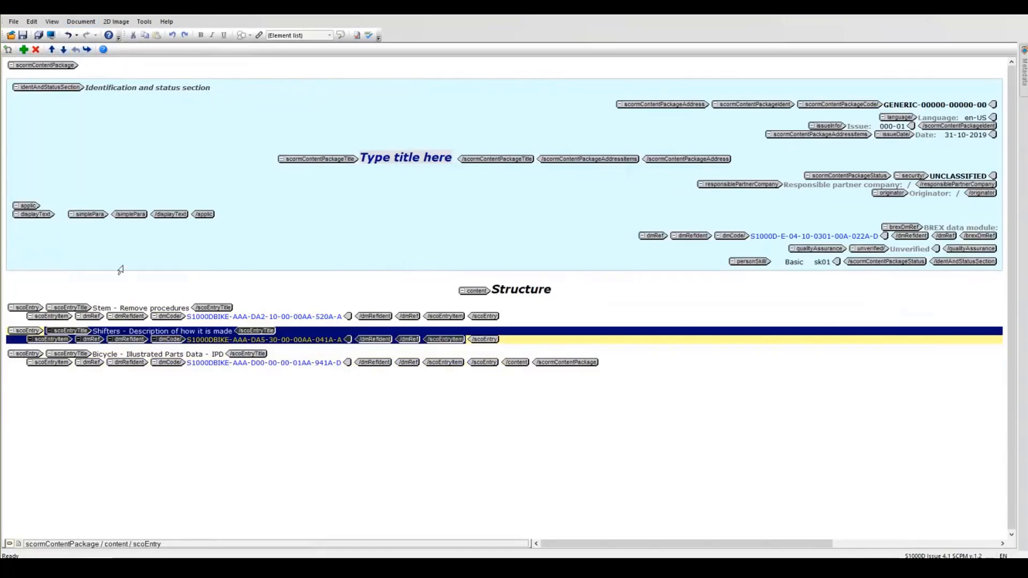
pyautogui.click(88, 50)
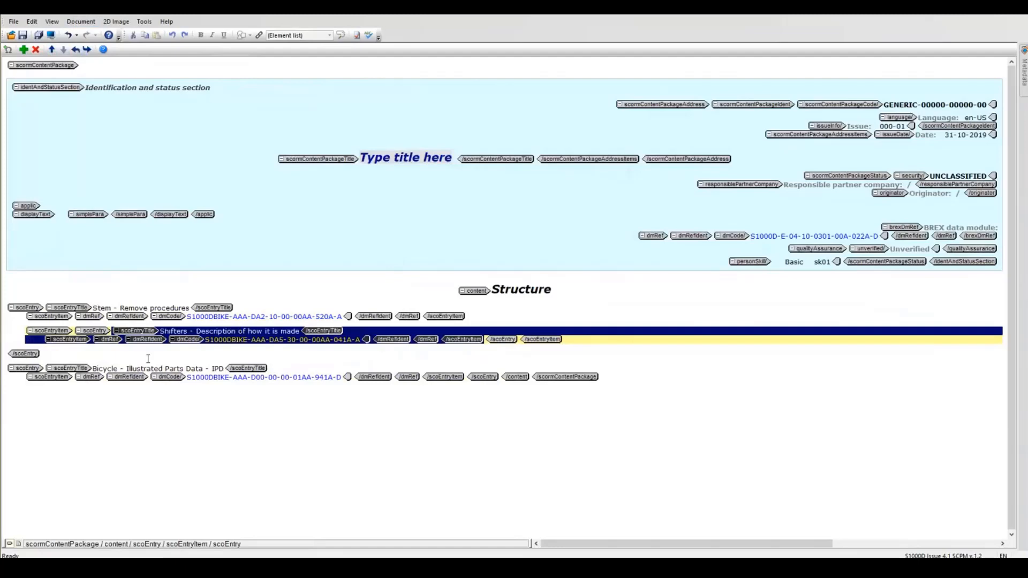
pyautogui.click(475, 291)
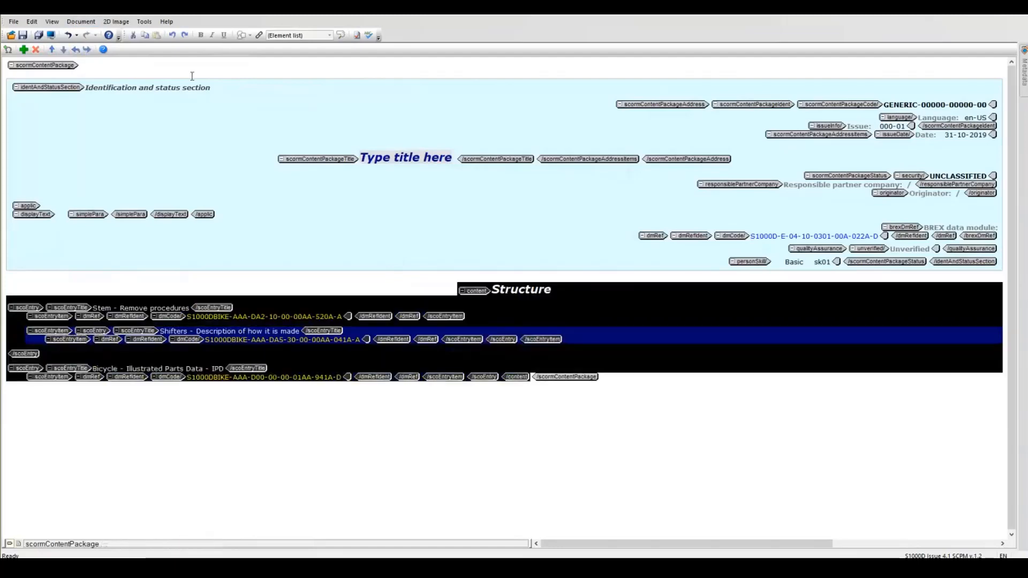
# Preview the content package with its changes saved, and view the Shifters description and the nested stem data module in the maximized browser
pyautogui.click(52, 35)
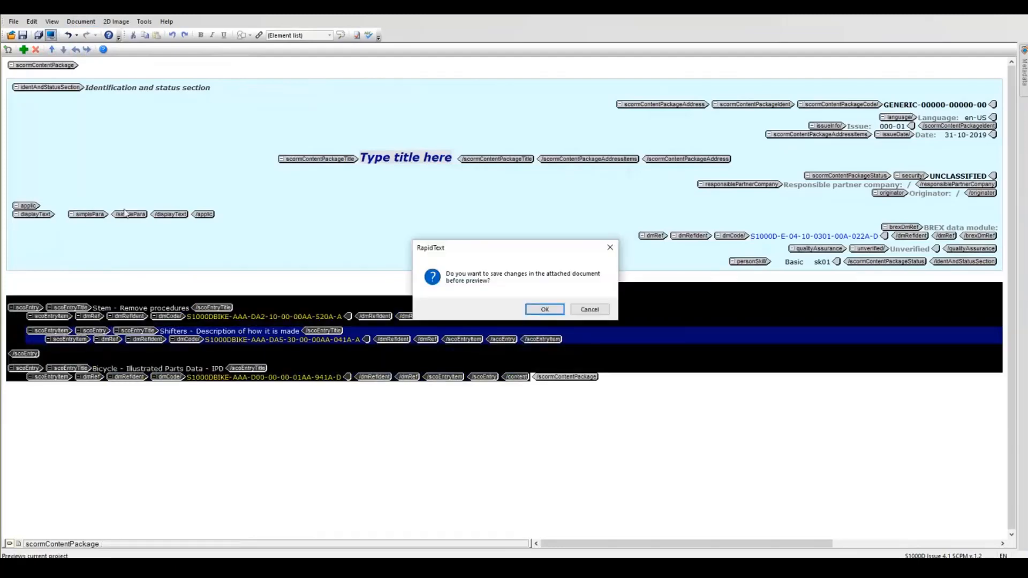
pyautogui.click(537, 307)
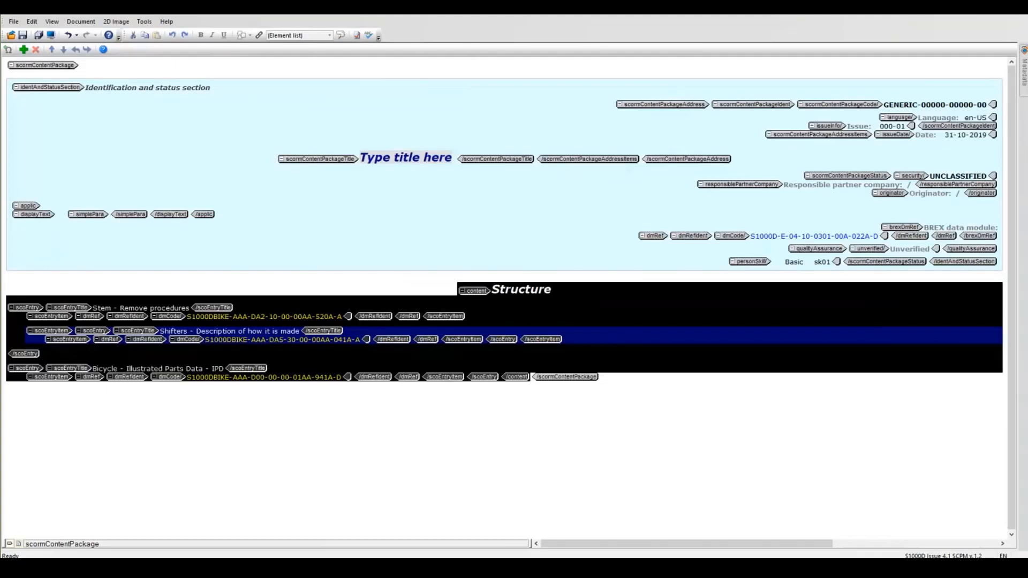
pyautogui.click(52, 35)
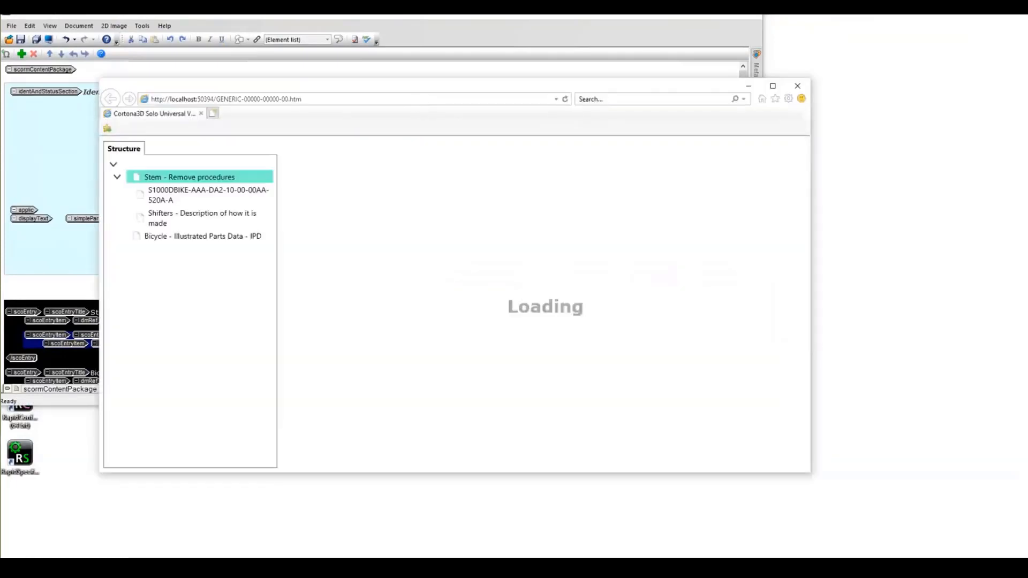
pyautogui.doubleClick(266, 88)
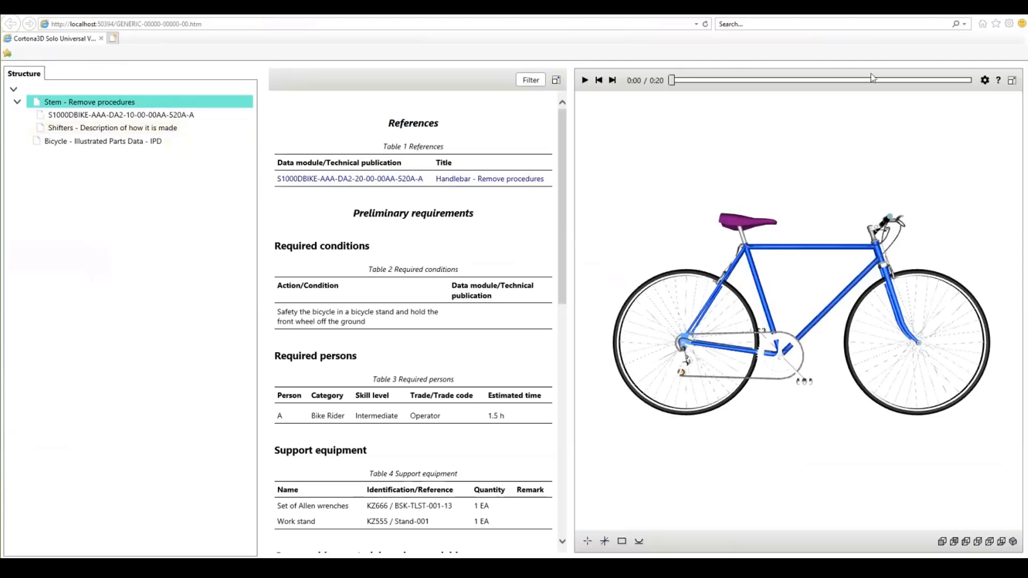
pyautogui.click(99, 129)
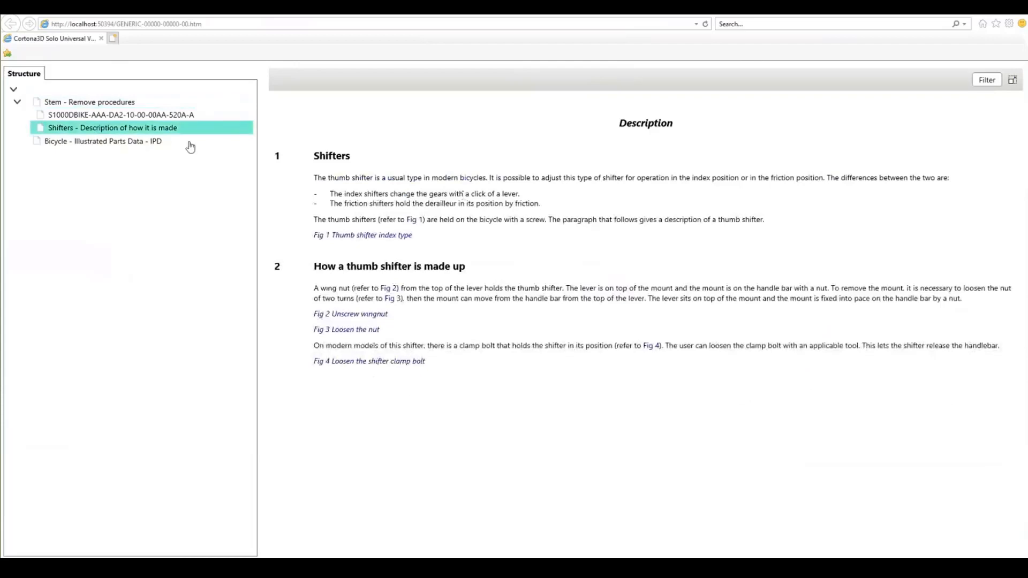
pyautogui.click(150, 115)
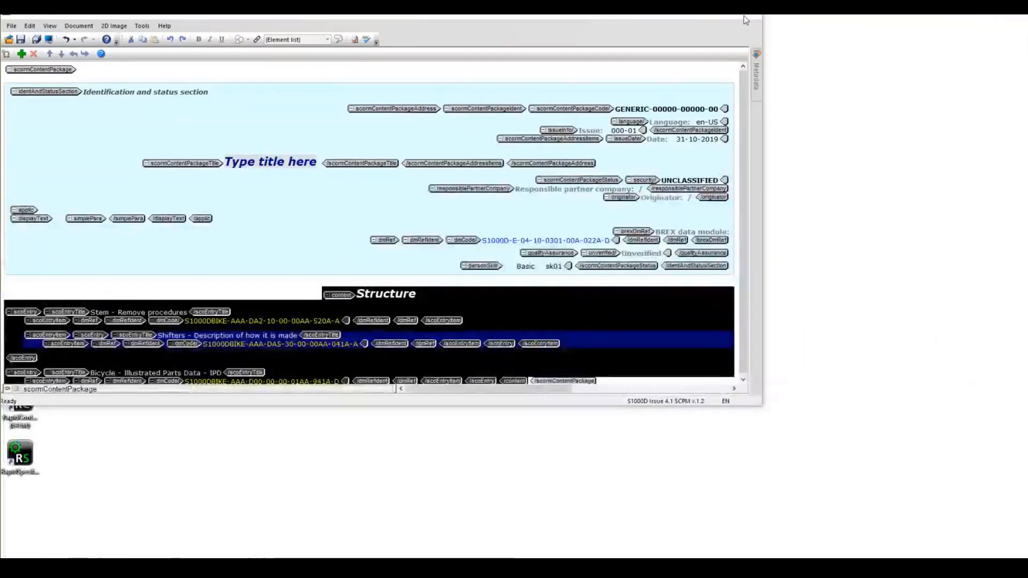
# Return to the SCORM content package document and close it
pyautogui.click(726, 16)
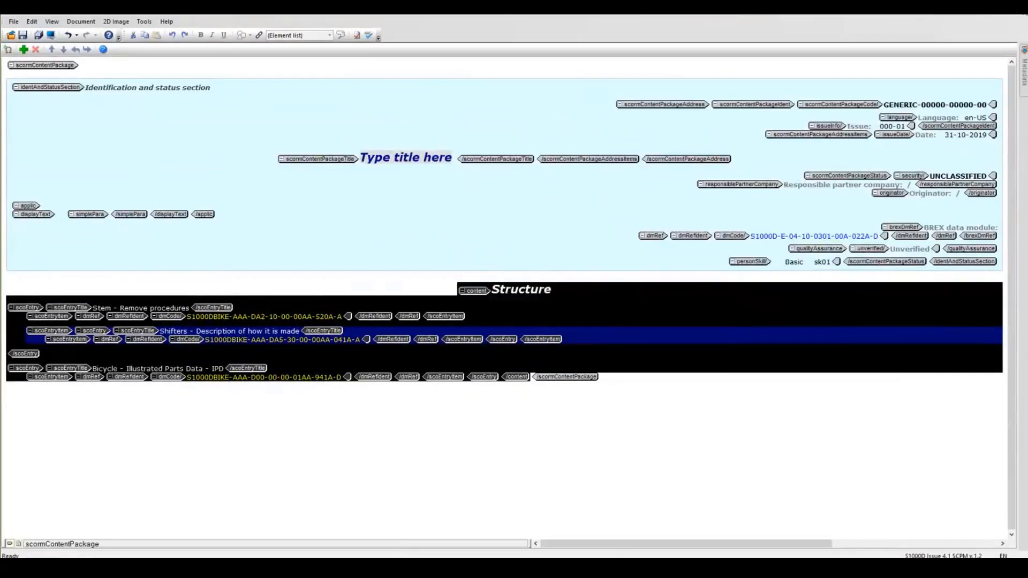
pyautogui.hotkey('alt', 'F4')
pyautogui.press('Return')
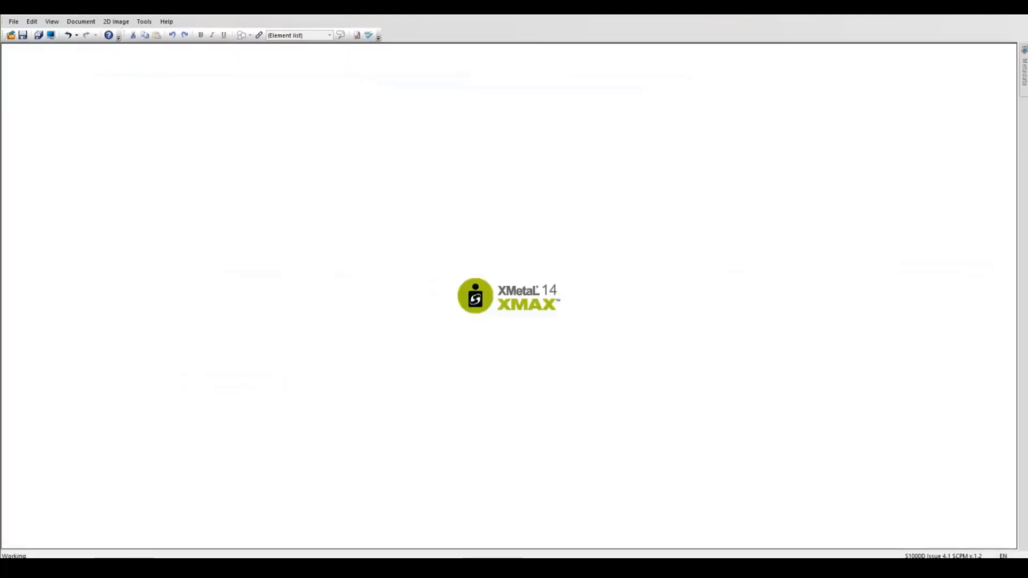
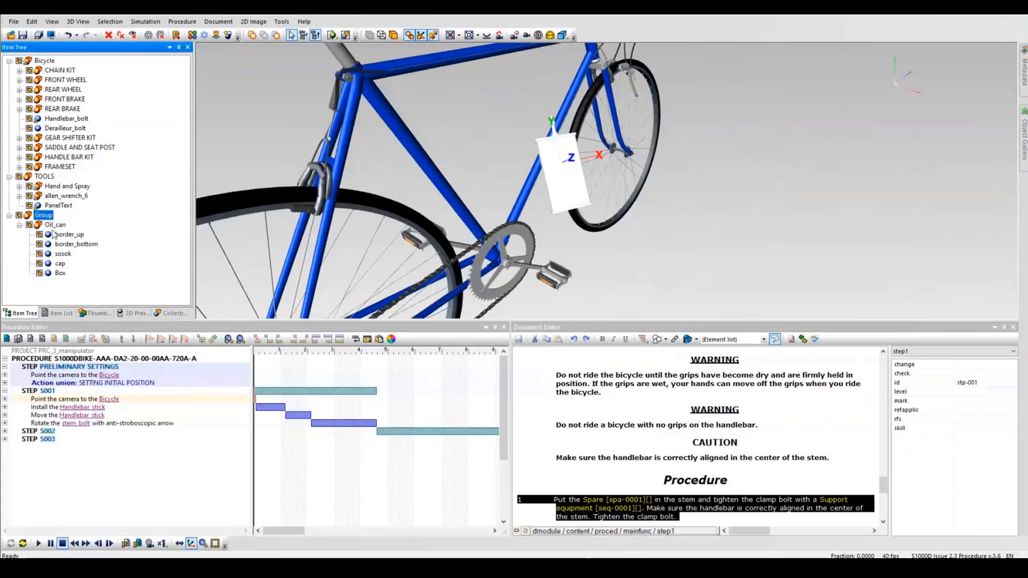
# Open position editing for the oil can's parent group and rotate the group slightly with the manipulator's arc handle
pyautogui.click(227, 36)
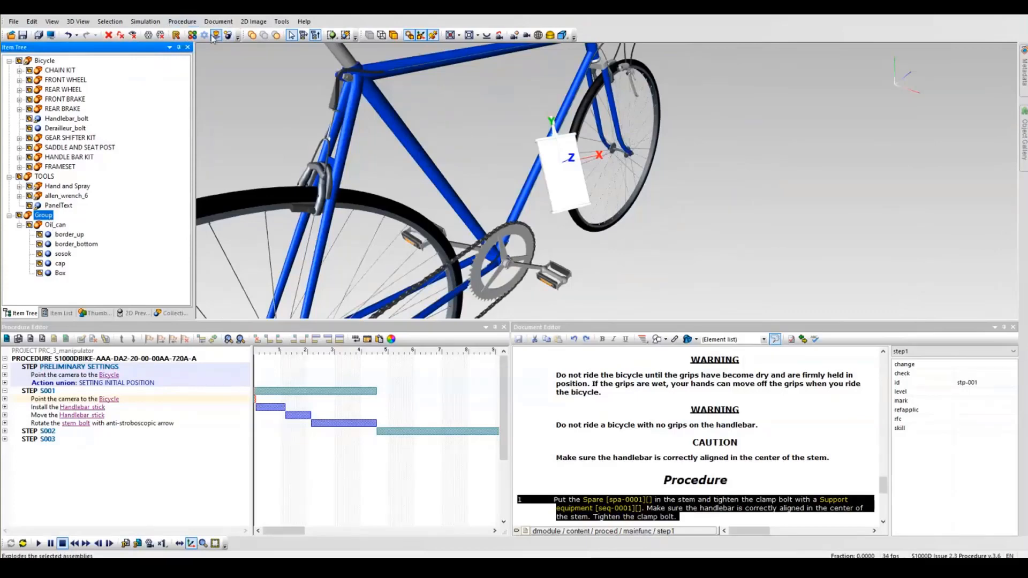
pyautogui.moveTo(93, 51); pyautogui.dragTo(404, 167)
pyautogui.moveTo(567, 196); pyautogui.dragTo(504, 107, button='middle')
pyautogui.scroll(4, 562, 177)
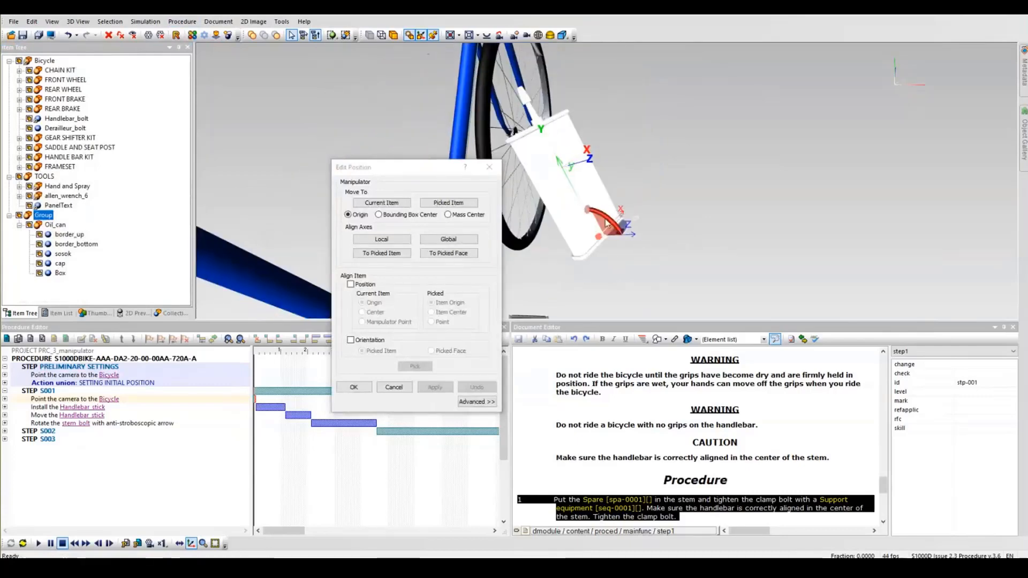
pyautogui.moveTo(608, 224)
pyautogui.mouseDown()
pyautogui.moveTo(627, 232)
pyautogui.moveTo(600, 199)
pyautogui.moveTo(614, 215)
pyautogui.mouseUp()
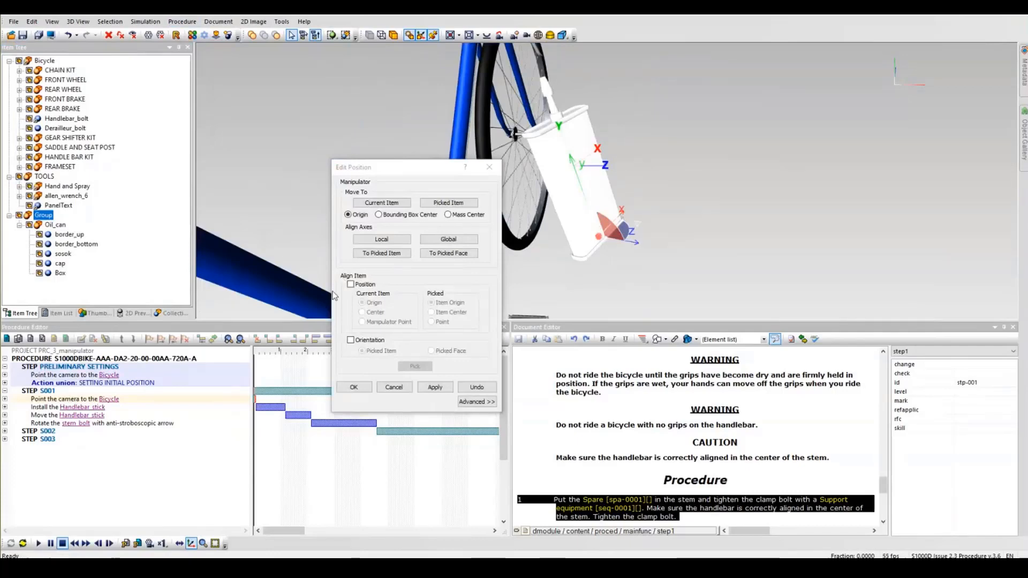
pyautogui.moveTo(354, 167); pyautogui.dragTo(286, 153)
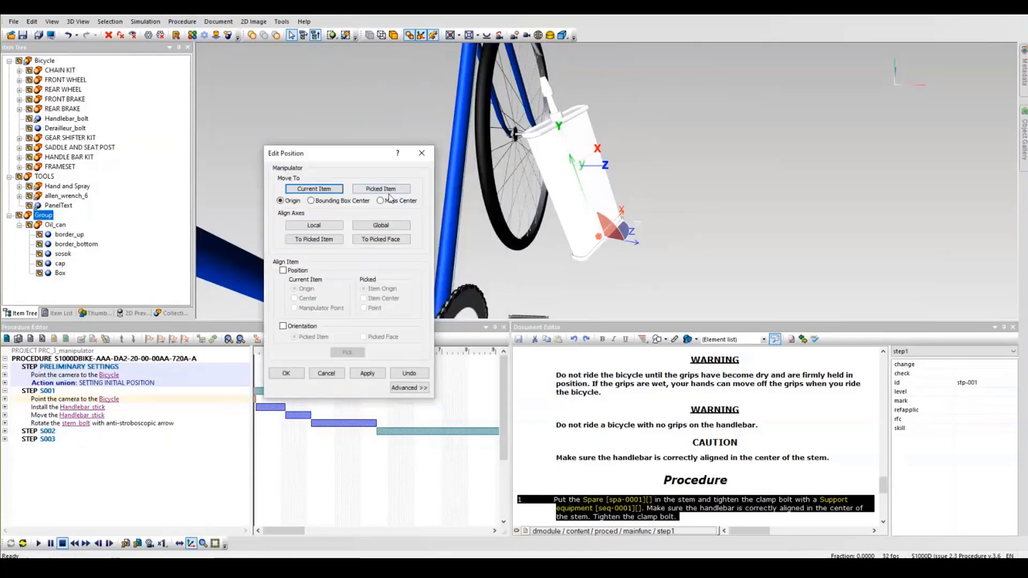
# Slide the manipulator along its green Y axis to the tip of the oil can's spout and confirm the position edit
pyautogui.moveTo(674, 234)
pyautogui.mouseDown(button='middle')
pyautogui.moveTo(688, 232)
pyautogui.moveTo(672, 237)
pyautogui.mouseUp(button='middle')
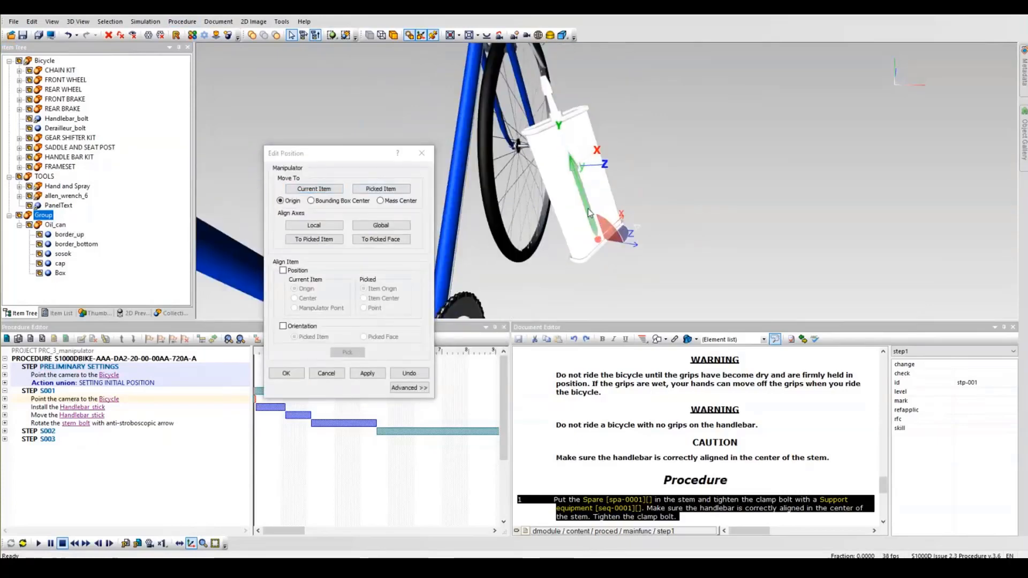
pyautogui.moveTo(590, 212); pyautogui.dragTo(560, 125)
pyautogui.moveTo(651, 167); pyautogui.dragTo(629, 224, button='middle')
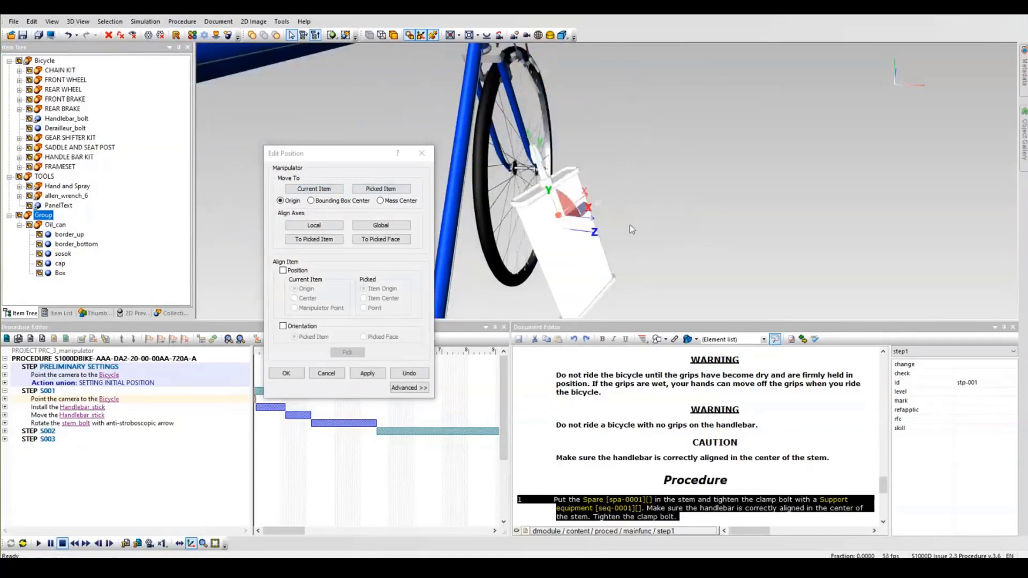
pyautogui.moveTo(538, 155); pyautogui.dragTo(525, 119)
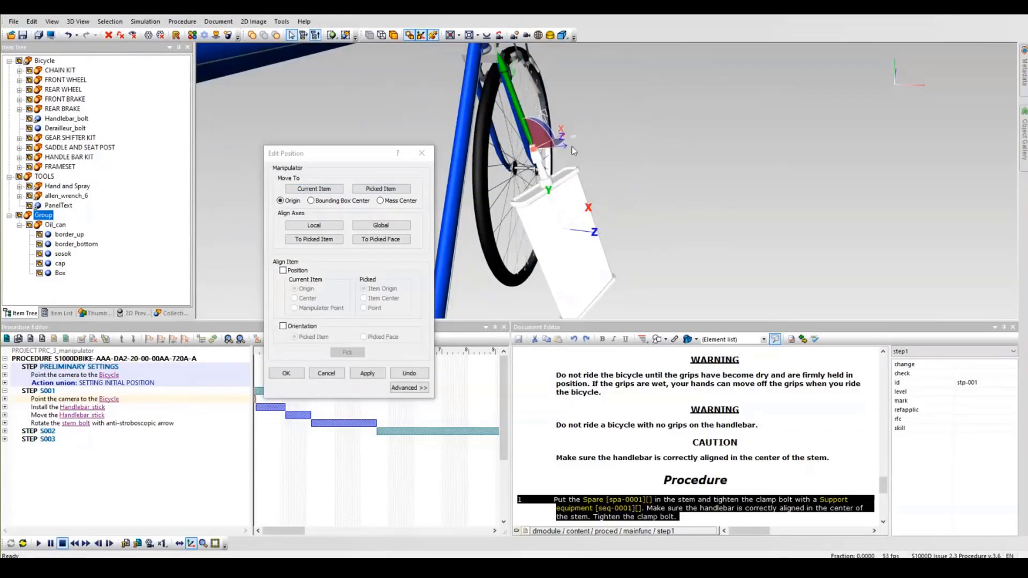
pyautogui.click(366, 373)
pyautogui.click(300, 374)
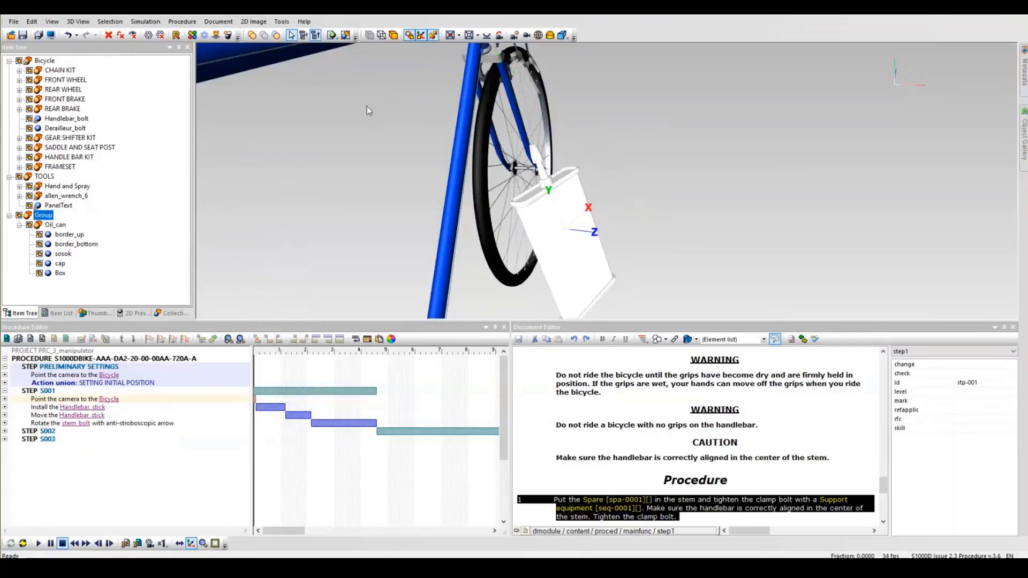
# Deselect the oil can's parent group, select it again in the item tree and reopen its position editing
pyautogui.scroll(-5, 367, 106)
pyautogui.moveTo(368, 106); pyautogui.dragTo(798, 220, button='middle')
pyautogui.scroll(-5, 445, 252)
pyautogui.click(446, 252)
pyautogui.moveTo(446, 252); pyautogui.dragTo(502, 231, button='middle')
pyautogui.scroll(5, 502, 231)
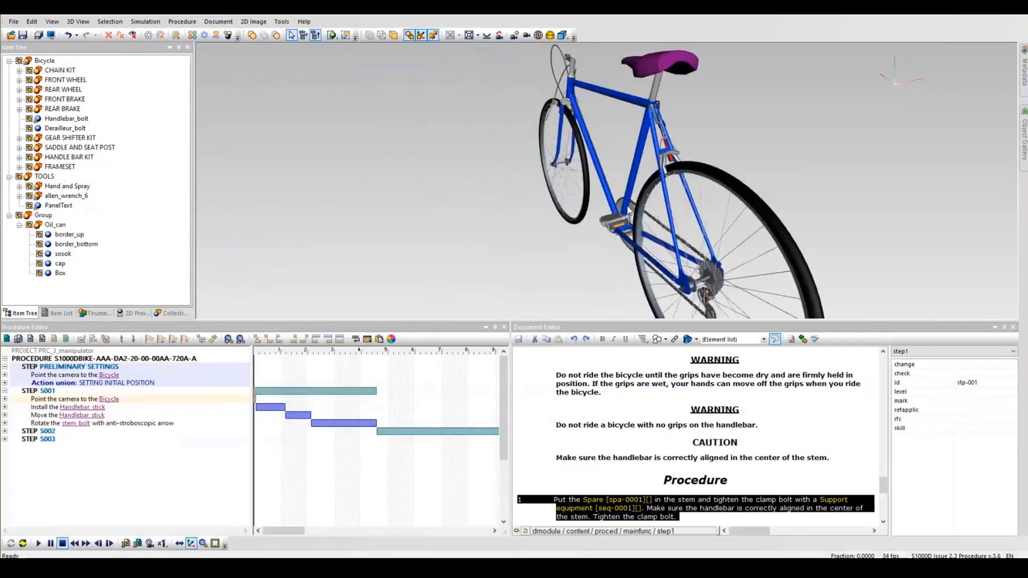
pyautogui.click(36, 216)
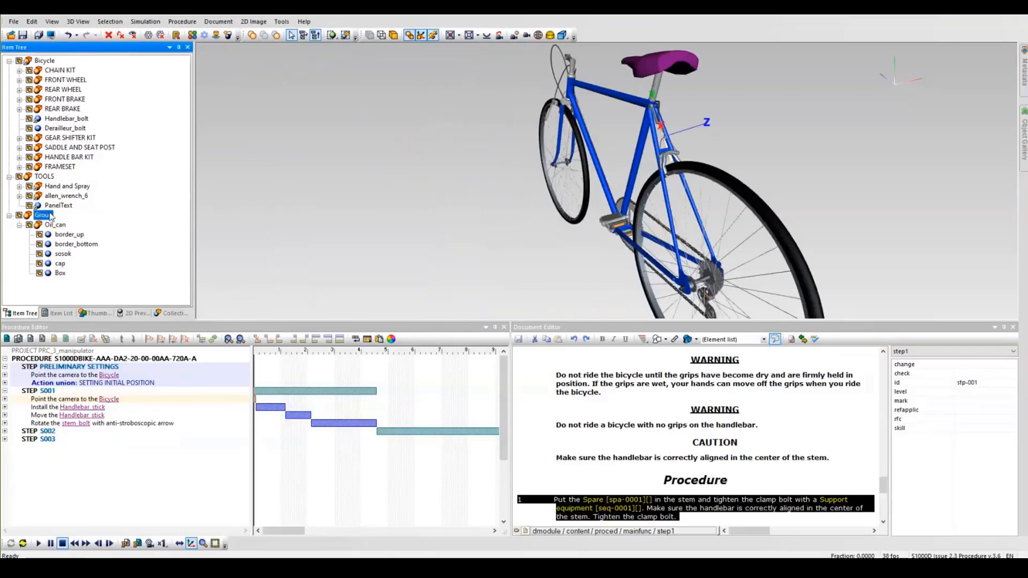
pyautogui.moveTo(236, 62); pyautogui.dragTo(332, 141, button='middle')
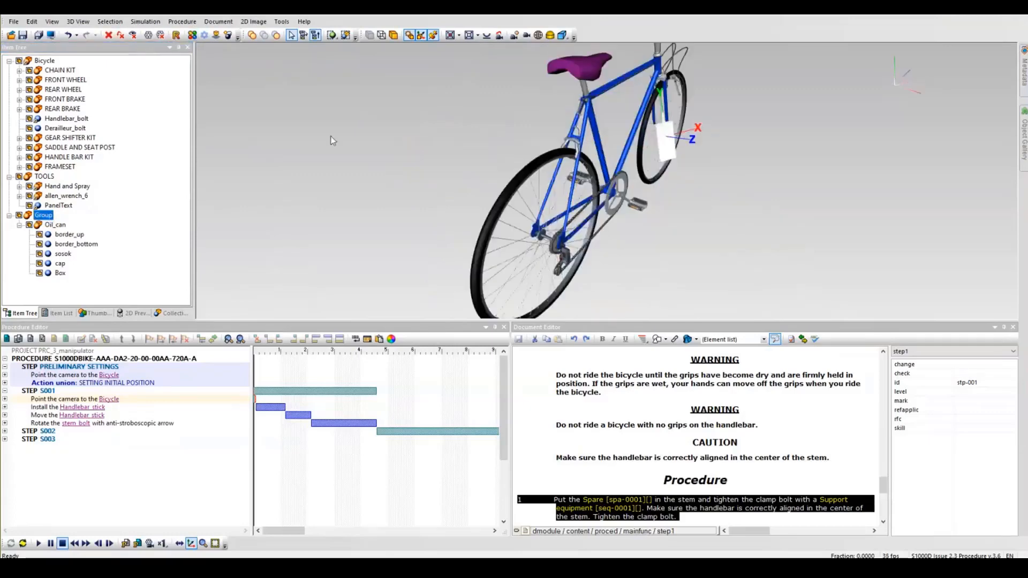
pyautogui.click(148, 36)
pyautogui.scroll(5, 614, 100)
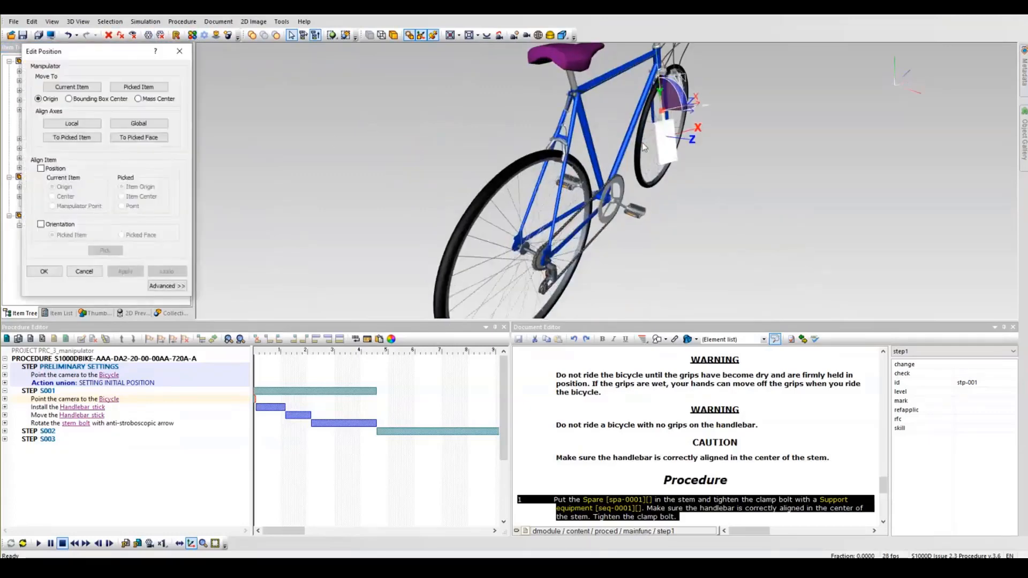
pyautogui.moveTo(614, 101); pyautogui.dragTo(524, 207, button='middle')
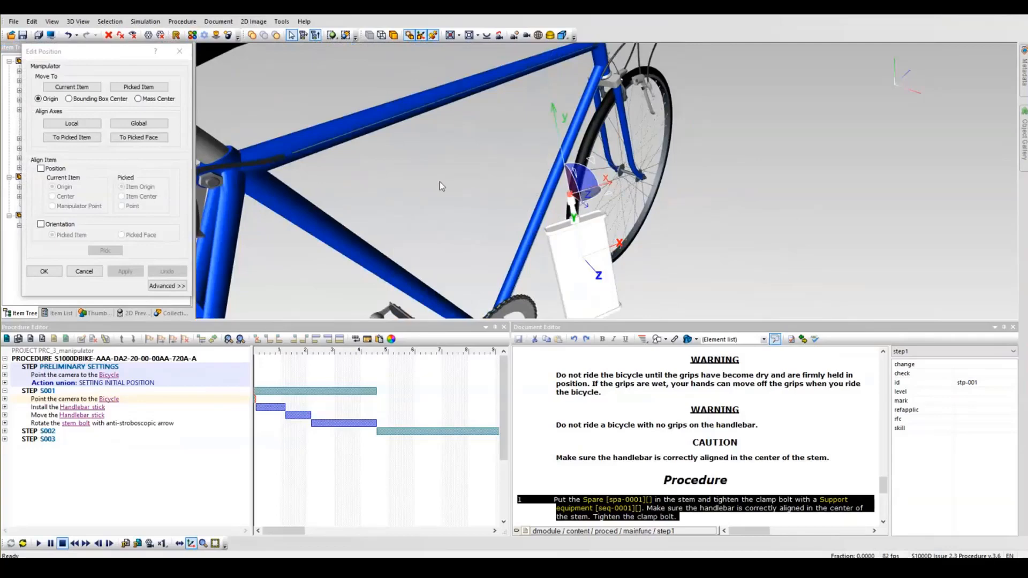
# Enable position alignment for the oil can's group, with Manipulator Point for the current item and Point for the picked target
pyautogui.moveTo(88, 52); pyautogui.dragTo(332, 95)
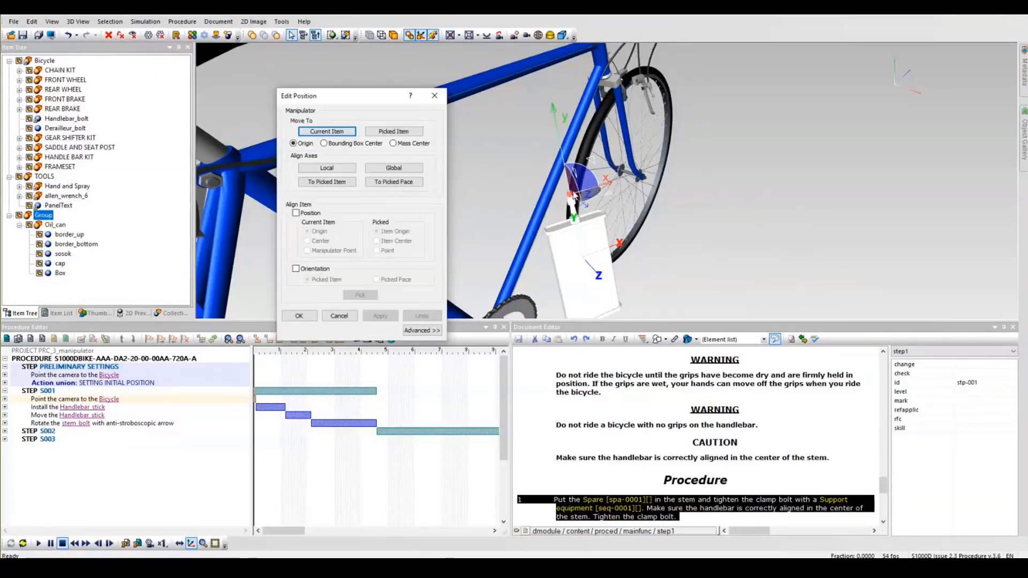
pyautogui.moveTo(733, 223); pyautogui.dragTo(774, 223, button='middle')
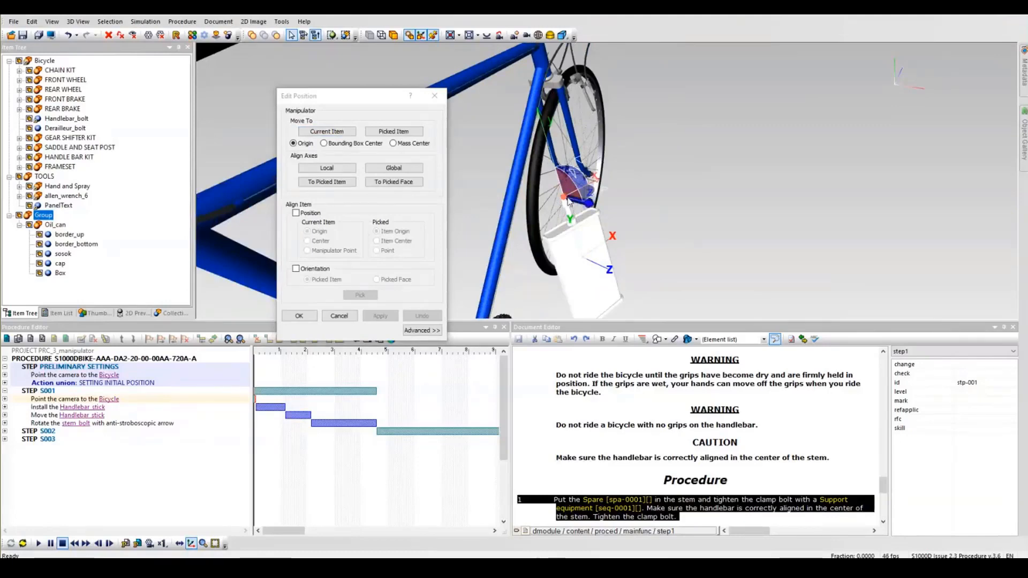
pyautogui.moveTo(685, 228); pyautogui.dragTo(708, 229, button='middle')
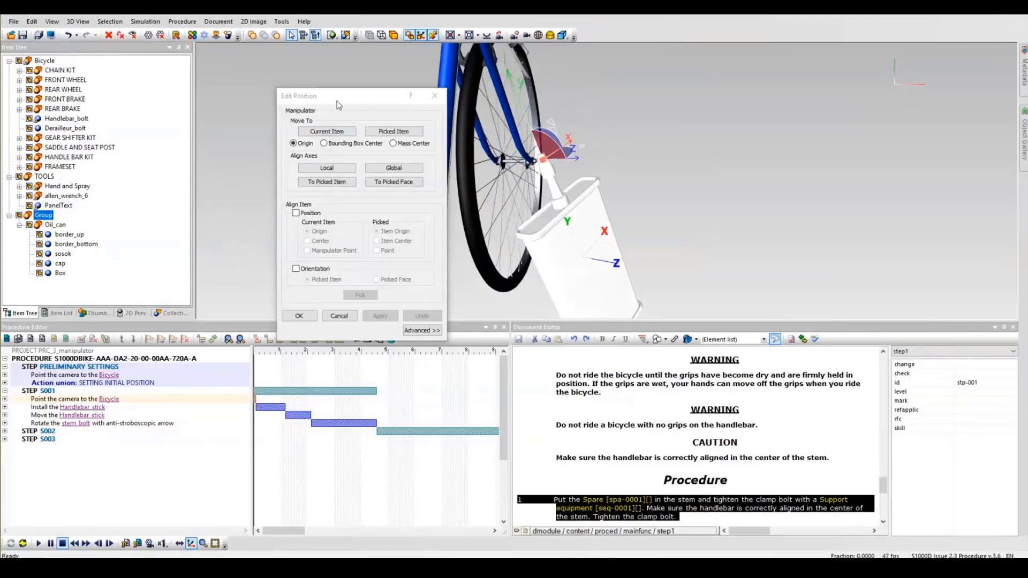
pyautogui.moveTo(295, 90); pyautogui.dragTo(228, 88)
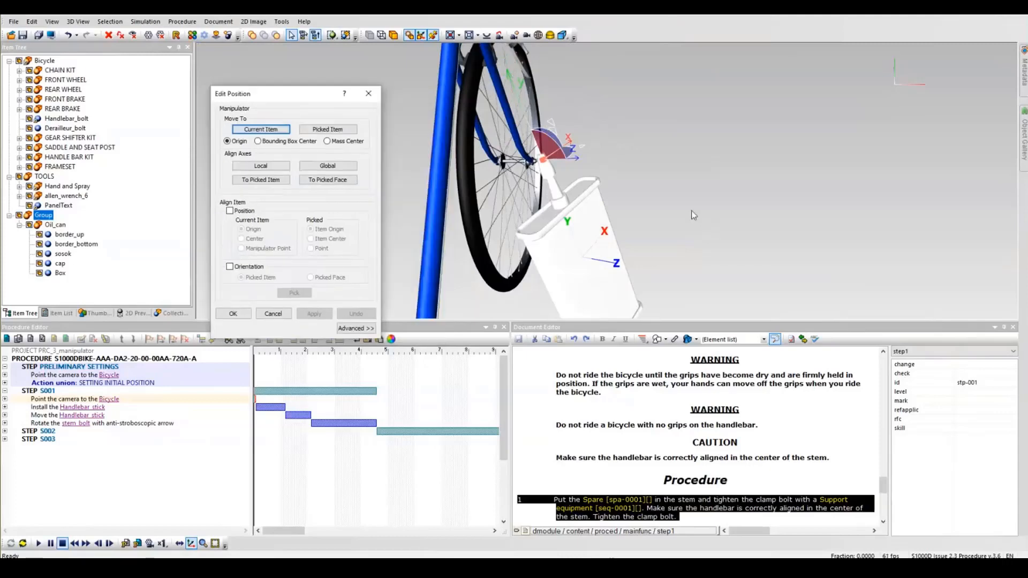
pyautogui.moveTo(691, 210); pyautogui.dragTo(720, 138, button='middle')
pyautogui.scroll(-2, 721, 138)
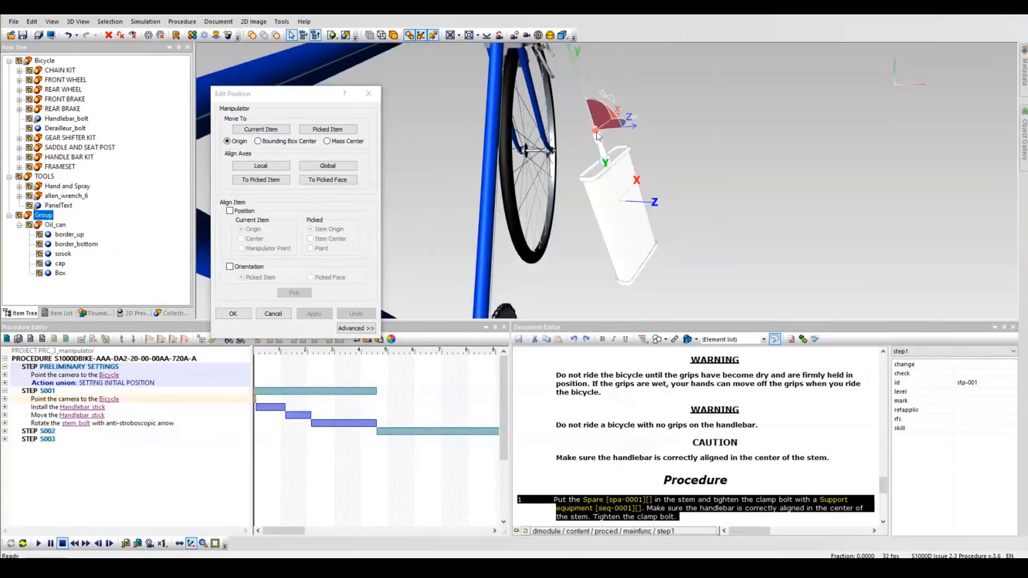
pyautogui.click(238, 214)
pyautogui.click(238, 212)
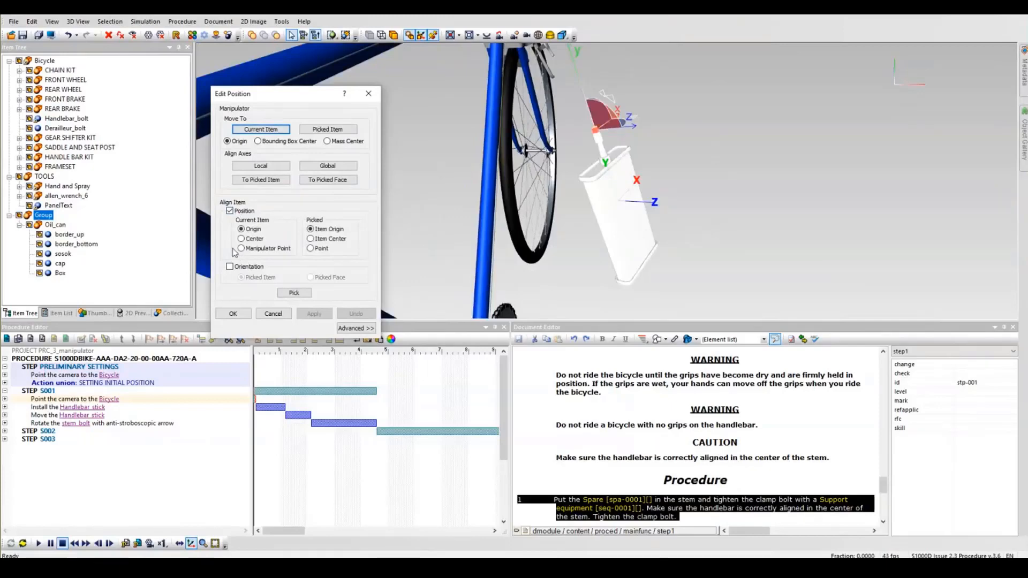
pyautogui.click(252, 250)
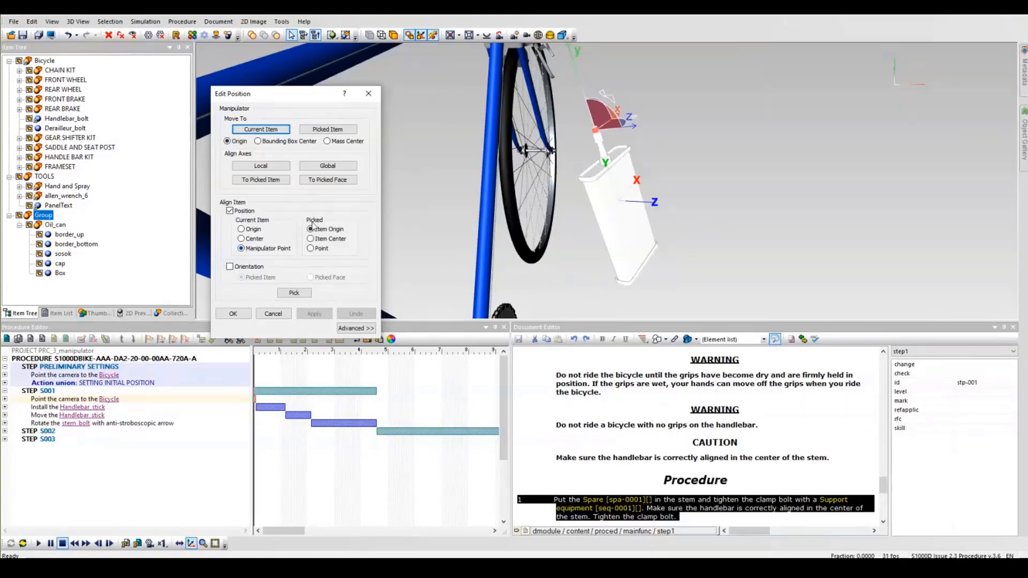
pyautogui.click(311, 249)
# Align the oil can's spout tip to a picked point on the chain just below the chainring and confirm the new position
pyautogui.moveTo(428, 218); pyautogui.dragTo(457, 81)
pyautogui.moveTo(456, 81); pyautogui.dragTo(448, 30, button='middle')
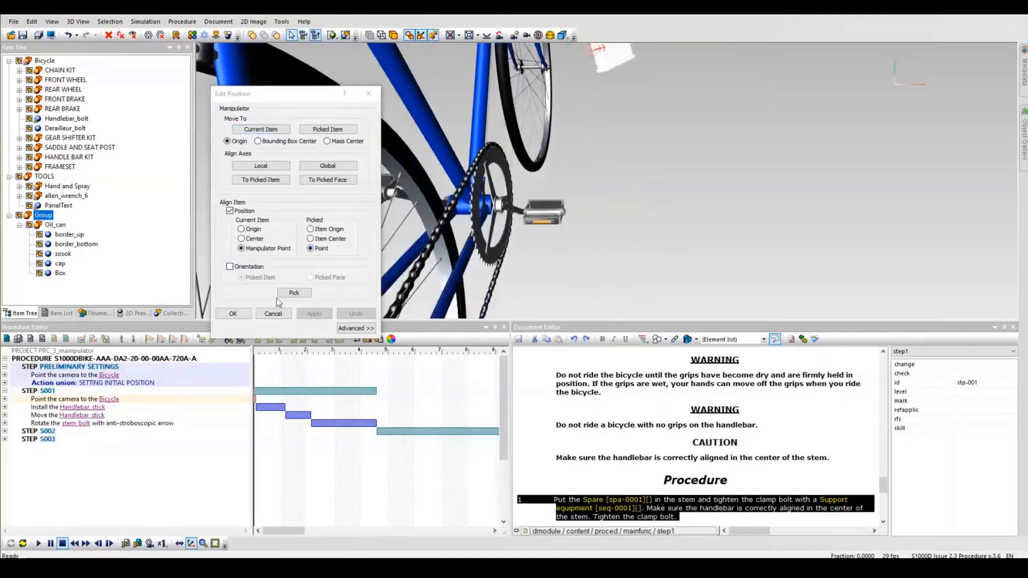
pyautogui.click(297, 295)
pyautogui.moveTo(499, 198); pyautogui.dragTo(453, 232, button='middle')
pyautogui.click(503, 249)
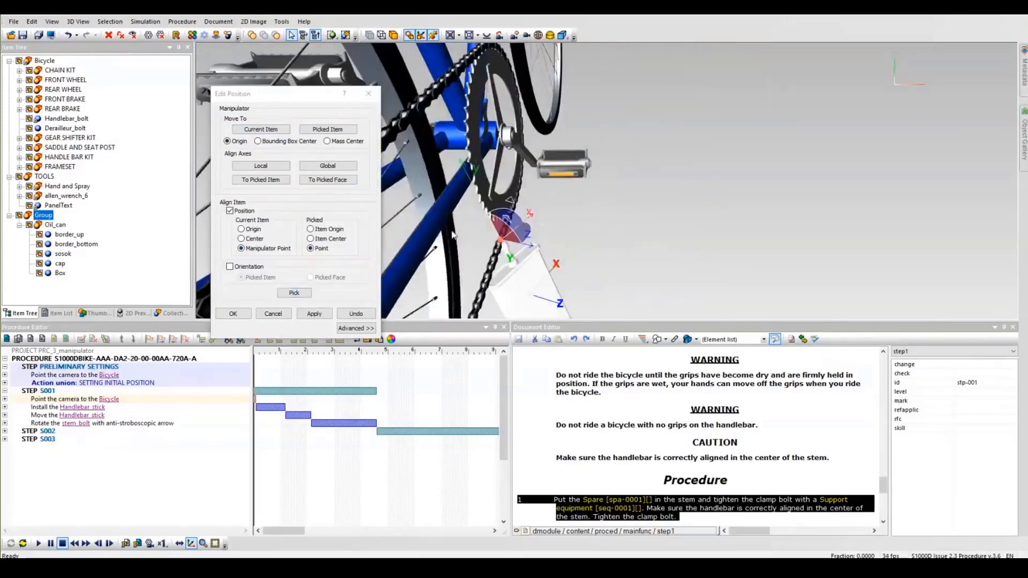
pyautogui.click(314, 316)
pyautogui.click(239, 316)
# Inspect the oil can at the chain, then review the Origin, Center and Manipulator Point alignment options and close position editing
pyautogui.moveTo(617, 226); pyautogui.dragTo(616, 139, button='middle')
pyautogui.scroll(4, 654, 107)
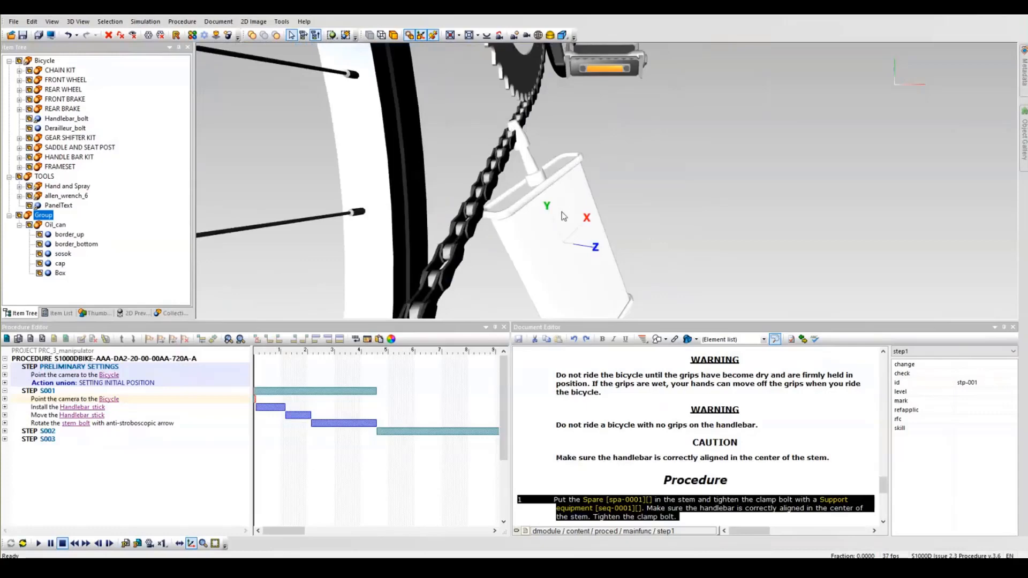
pyautogui.moveTo(685, 215); pyautogui.dragTo(622, 118, button='middle')
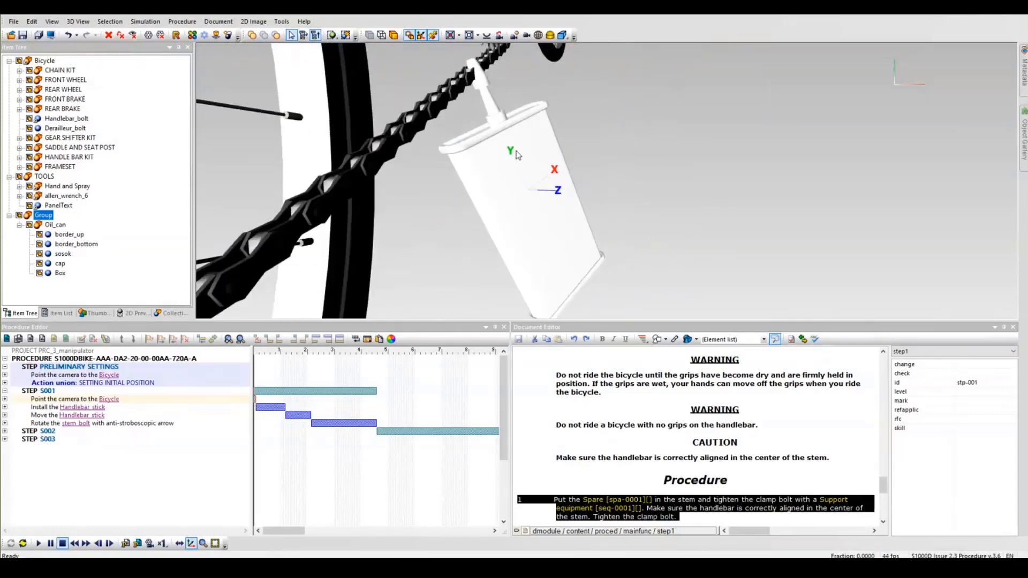
pyautogui.scroll(-5, 564, 136)
pyautogui.scroll(-3, 565, 136)
pyautogui.moveTo(565, 136); pyautogui.dragTo(535, 209, button='middle')
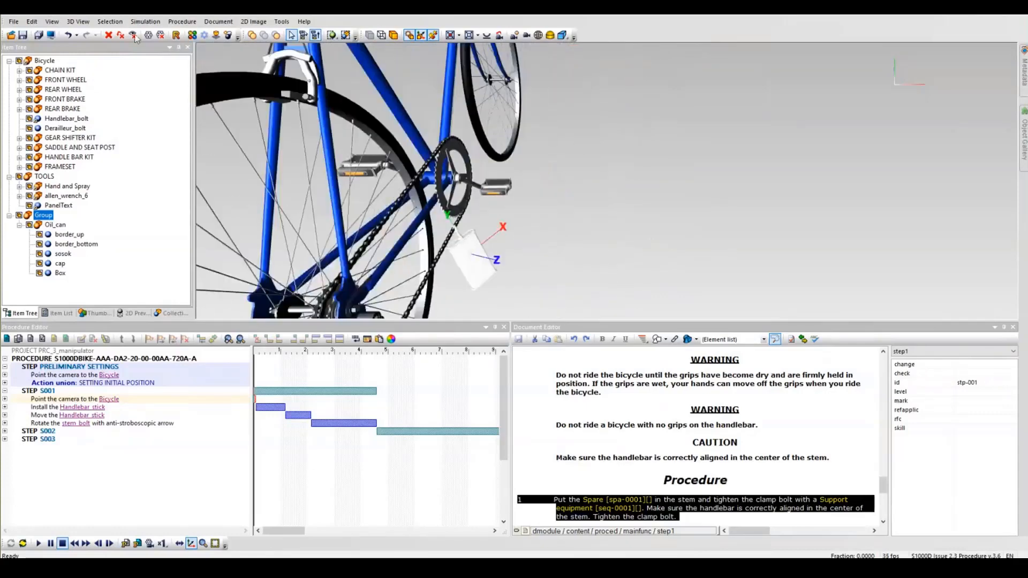
pyautogui.click(134, 35)
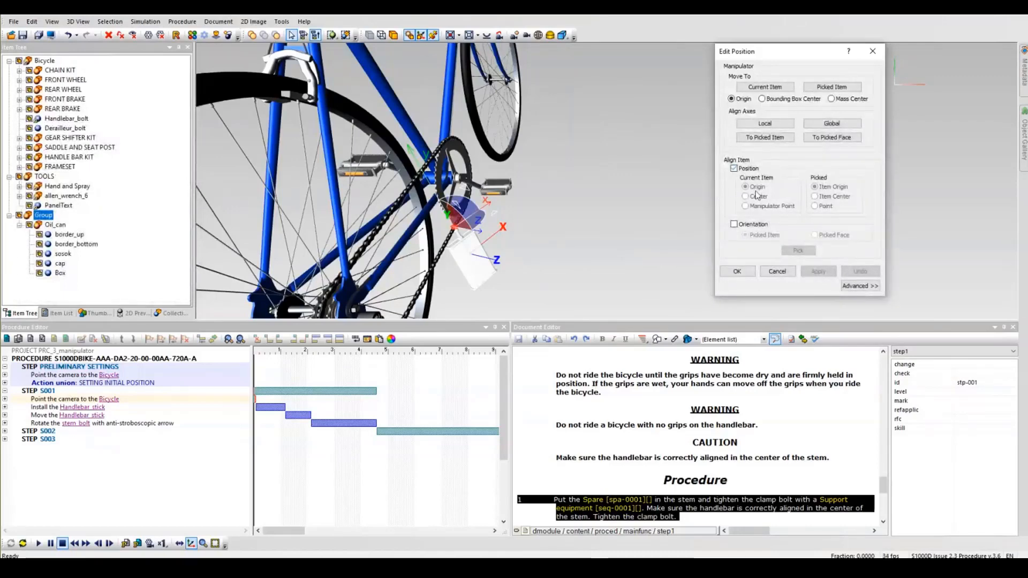
pyautogui.click(747, 169)
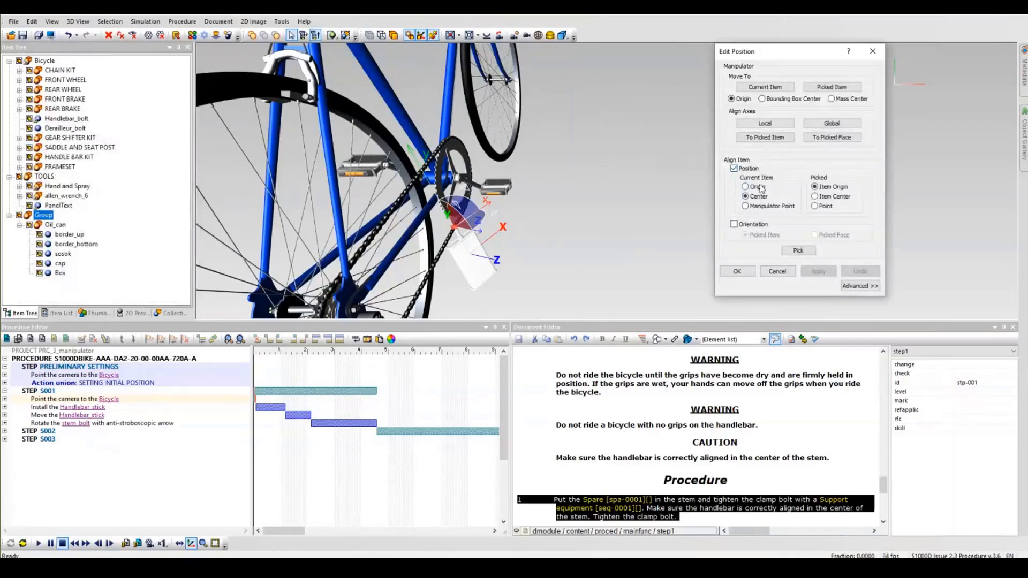
pyautogui.click(746, 187)
pyautogui.scroll(5, 459, 255)
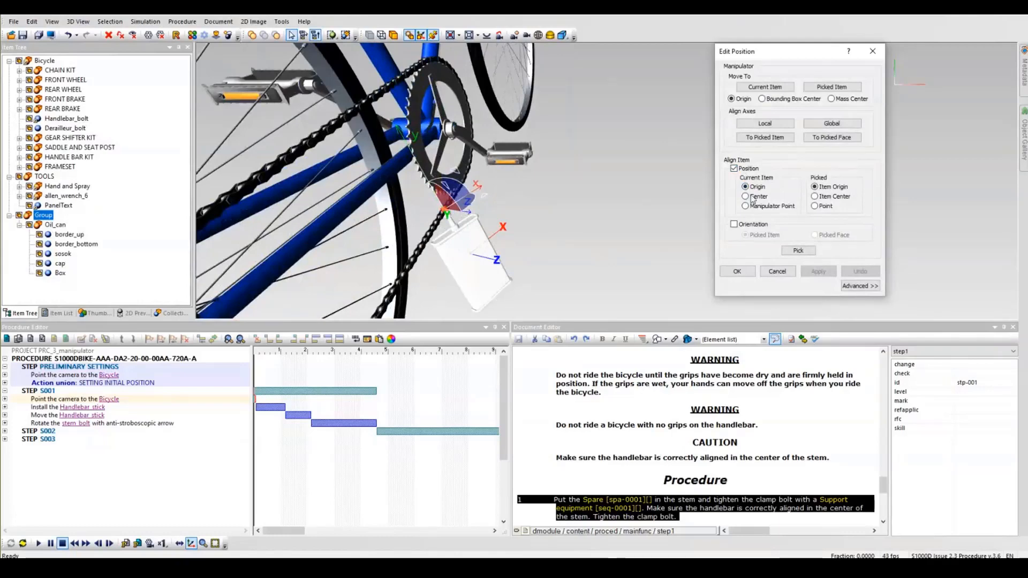
pyautogui.click(752, 197)
pyautogui.click(773, 208)
pyautogui.click(737, 271)
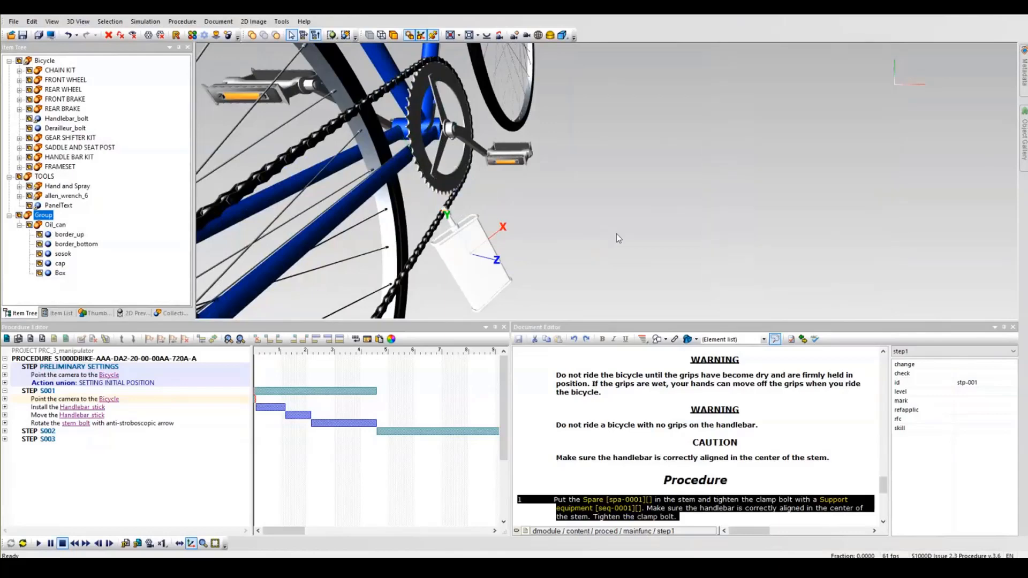
pyautogui.moveTo(616, 234); pyautogui.dragTo(805, 137)
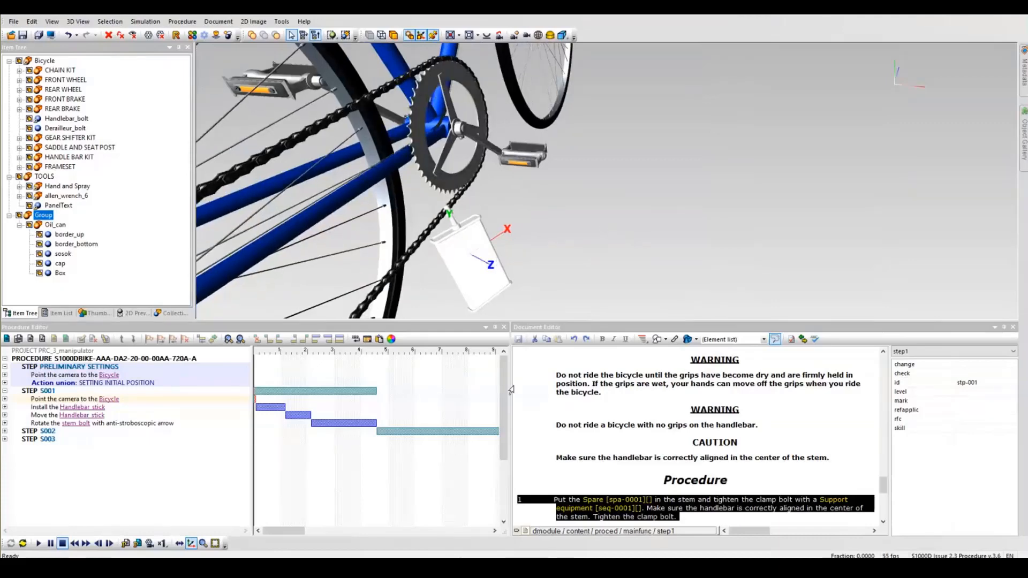
pyautogui.scroll(-1, 489, 520)
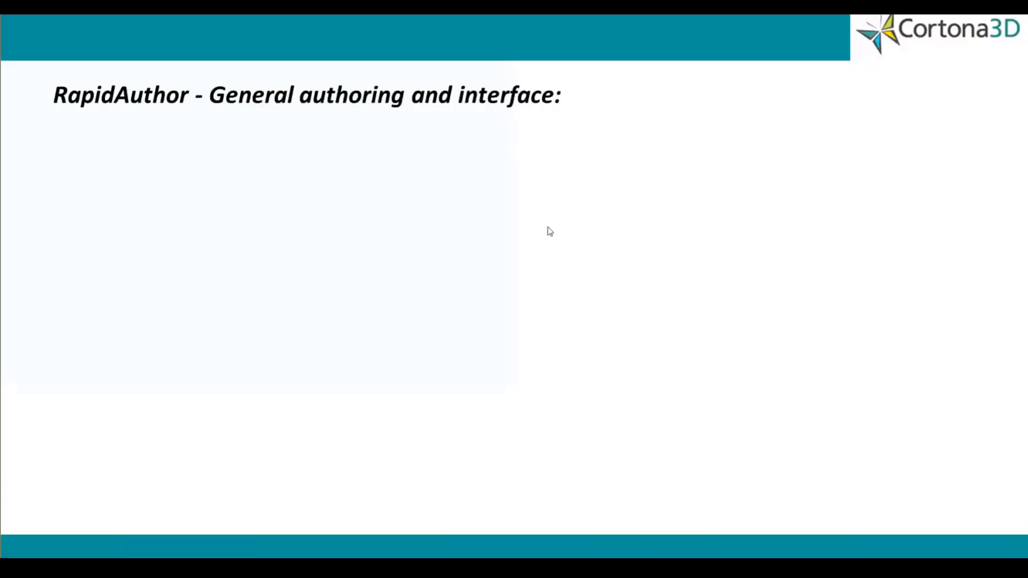
pyautogui.click(545, 227)
pyautogui.click(545, 227)
pyautogui.click(546, 228)
pyautogui.click(546, 229)
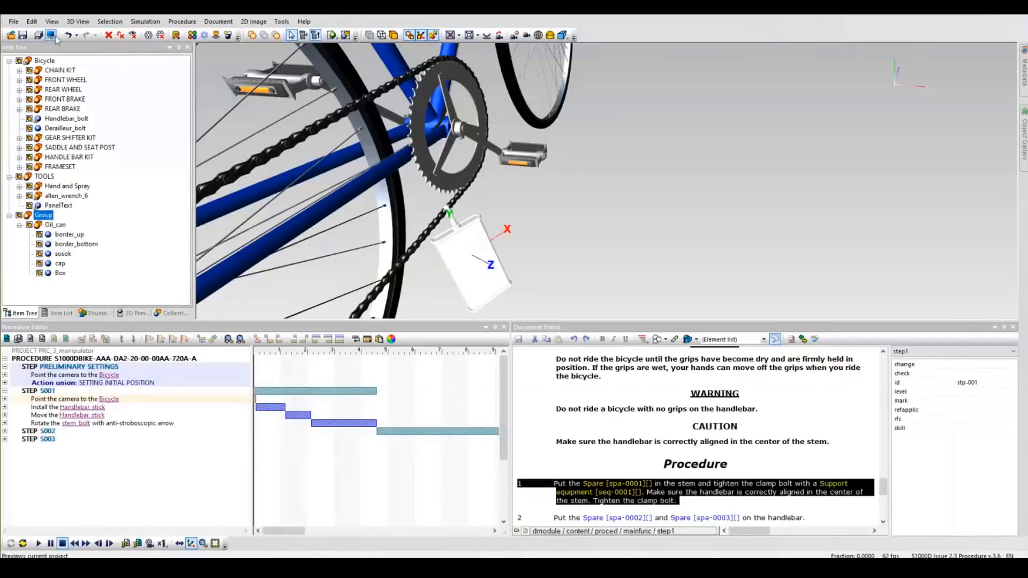
# Open the preview options and confirm Google Chrome as the browser used for previews
pyautogui.click(283, 22)
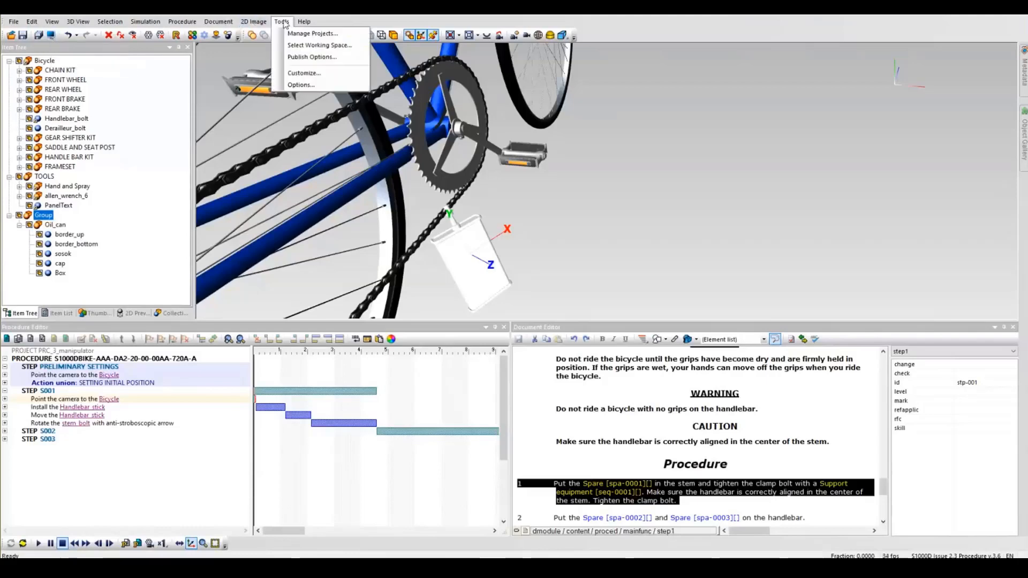
pyautogui.click(301, 84)
pyautogui.click(403, 281)
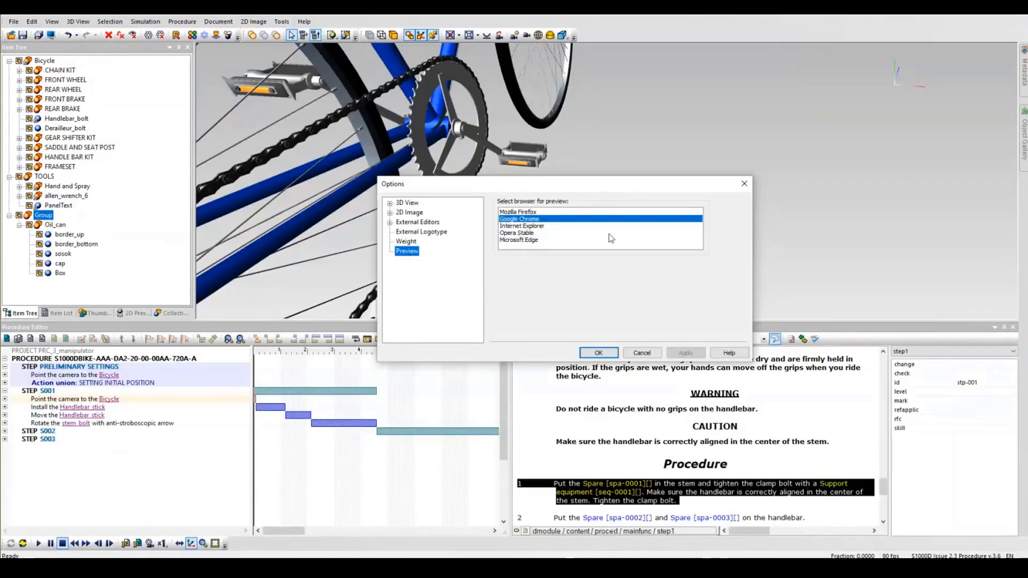
pyautogui.click(598, 352)
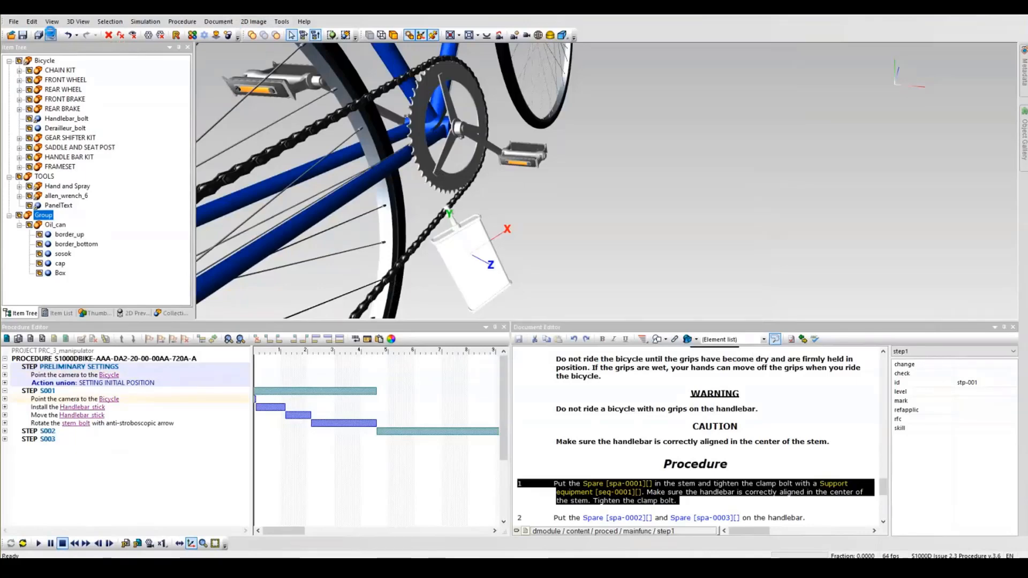
# Preview the current project in the browser, view the Handlebar install procedure's steps and close the preview
pyautogui.click(50, 33)
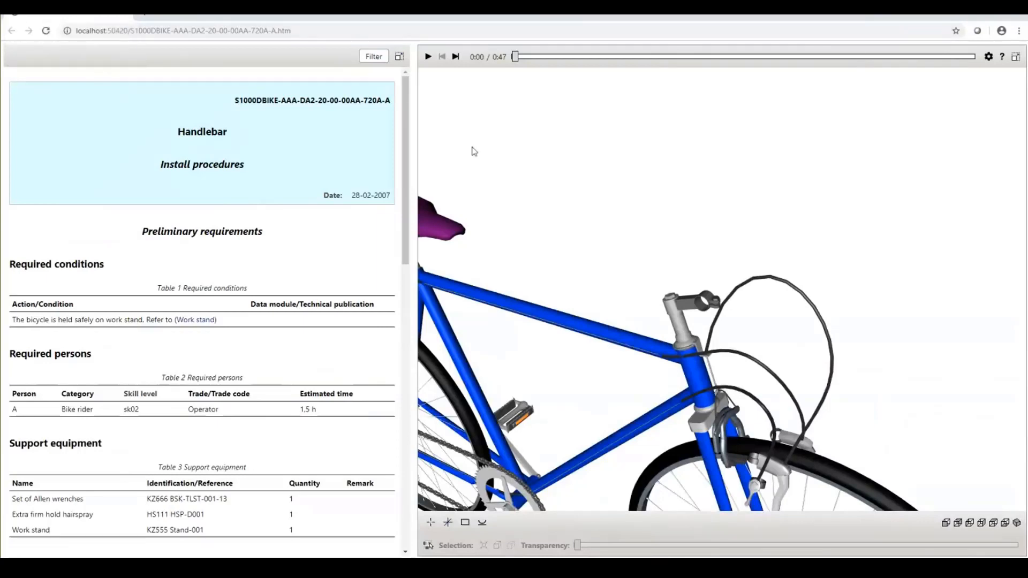
pyautogui.moveTo(407, 105); pyautogui.dragTo(416, 442)
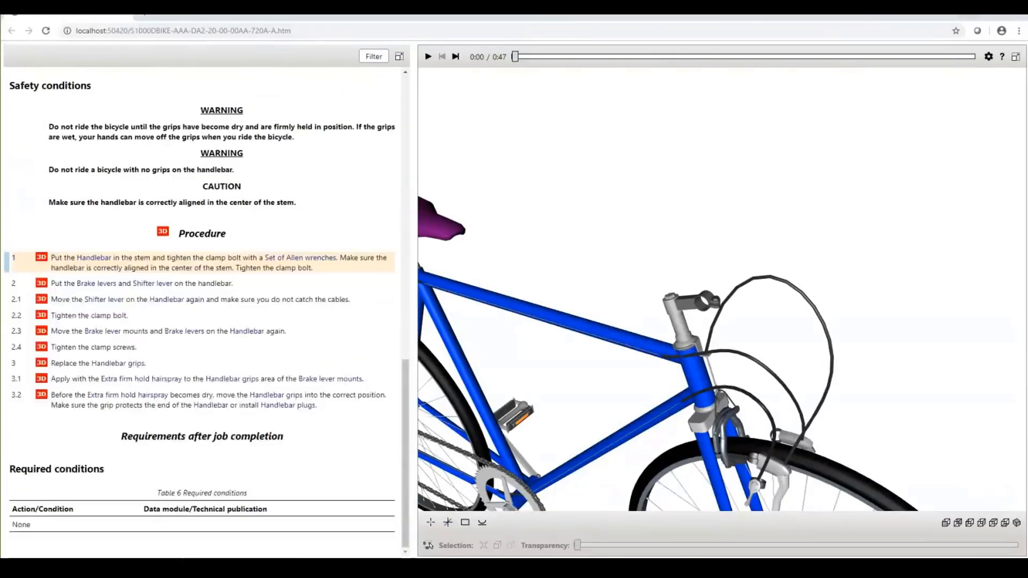
pyautogui.click(1016, 16)
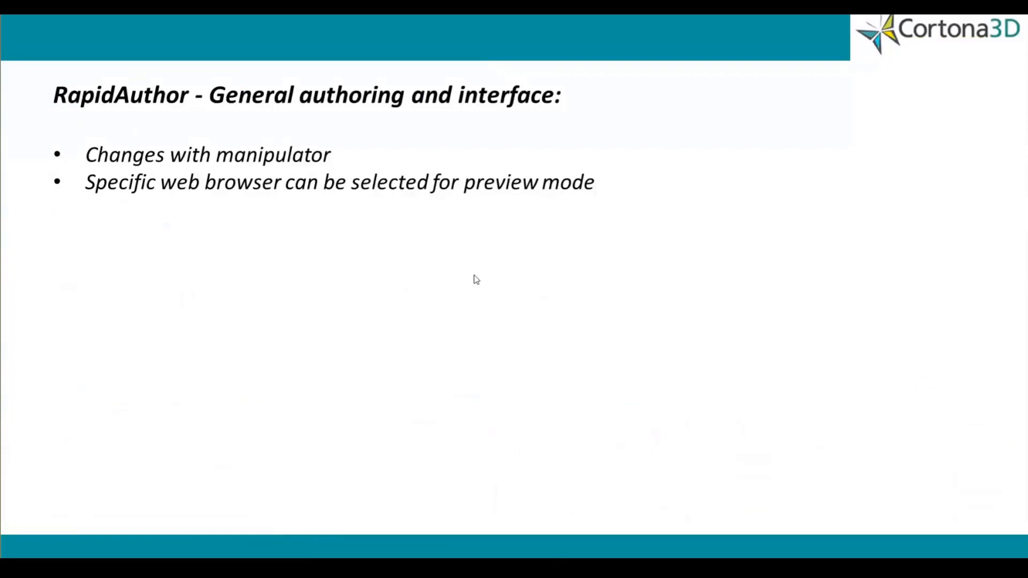
pyautogui.click(474, 274)
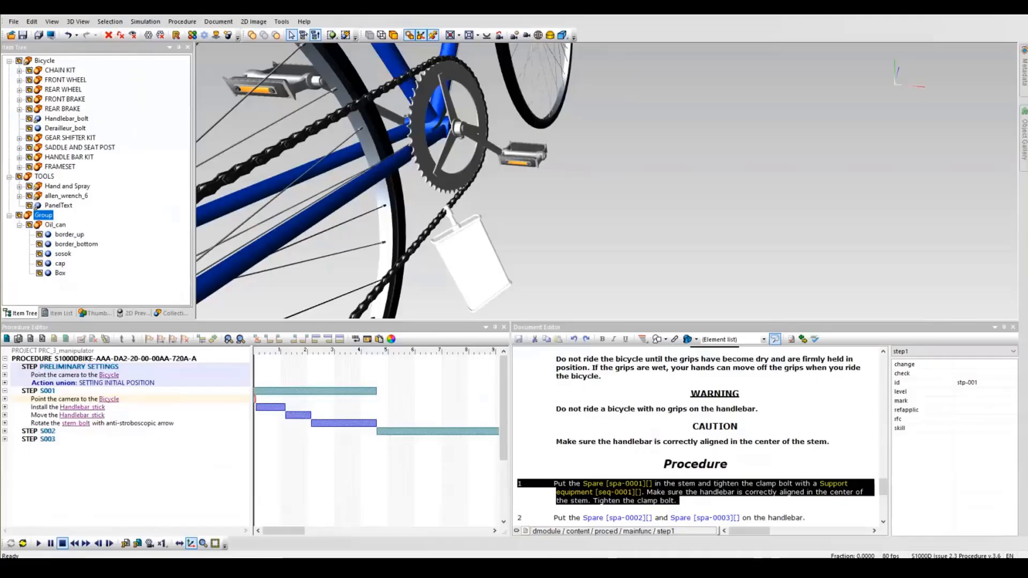
# Reset the publish options to their defaults, review the Use Browser Plugins and Keep Camera Upright settings, and confirm the options
pyautogui.click(282, 21)
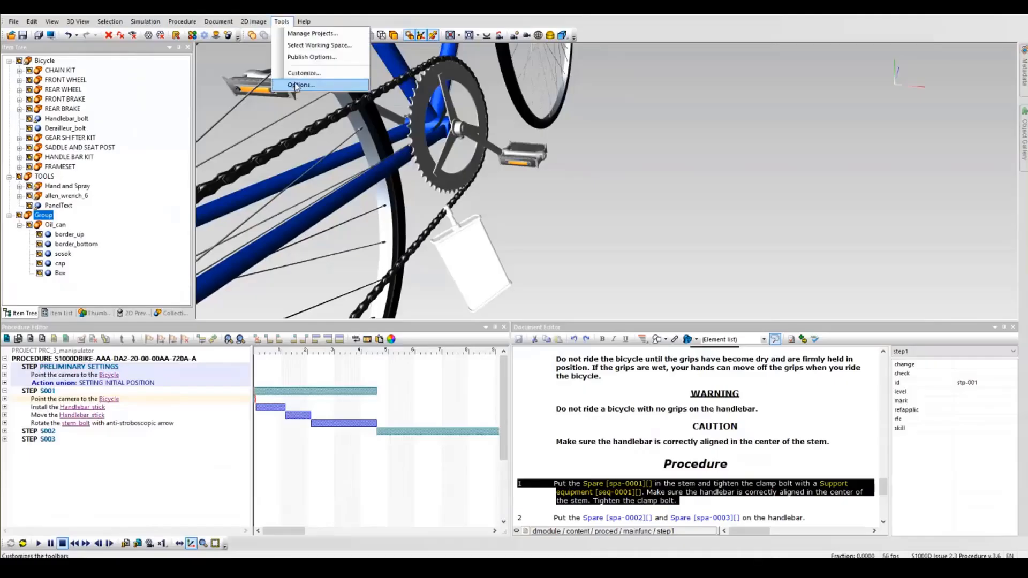
pyautogui.click(317, 57)
pyautogui.scroll(-1, 490, 335)
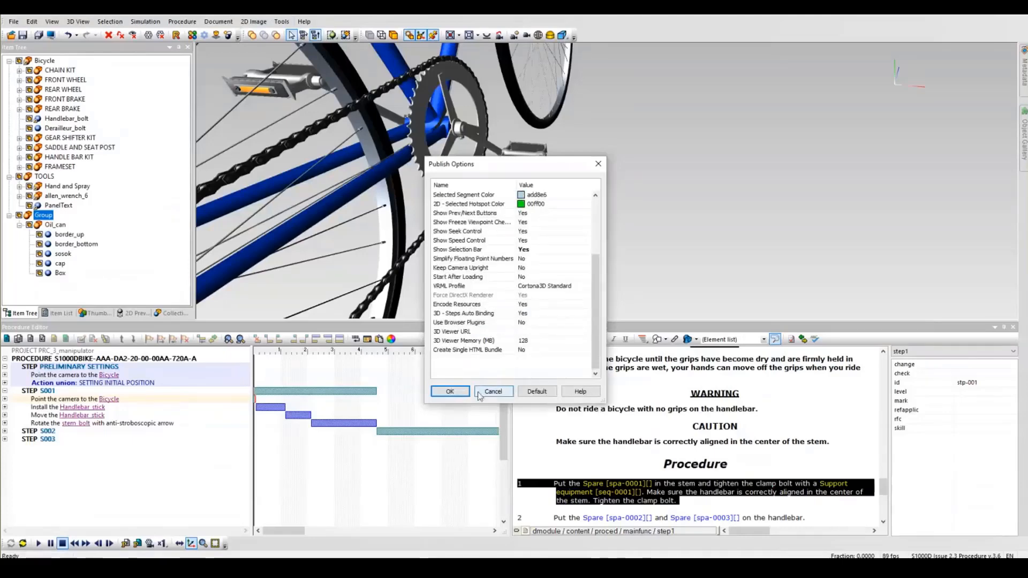
pyautogui.click(535, 391)
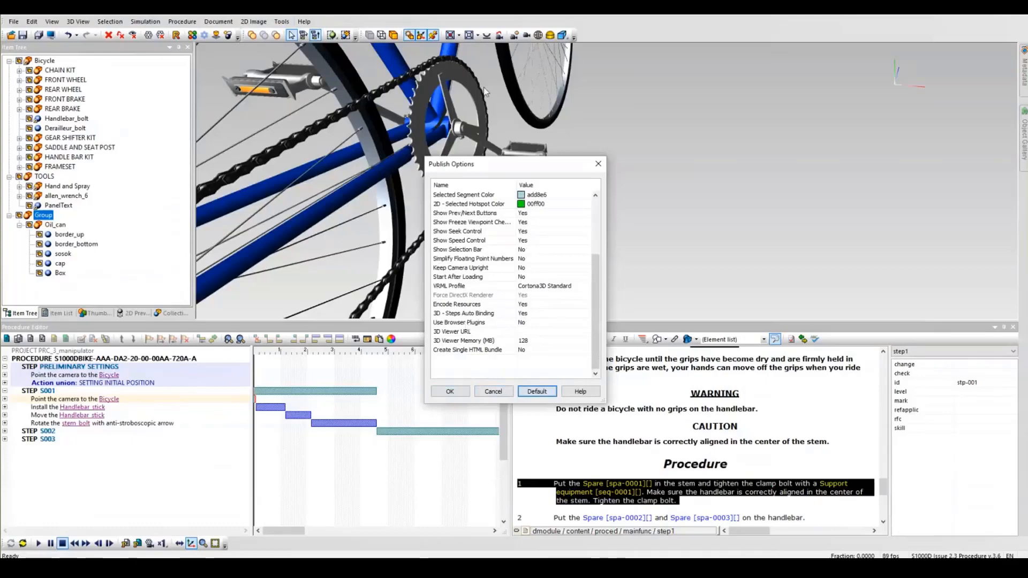
pyautogui.click(535, 323)
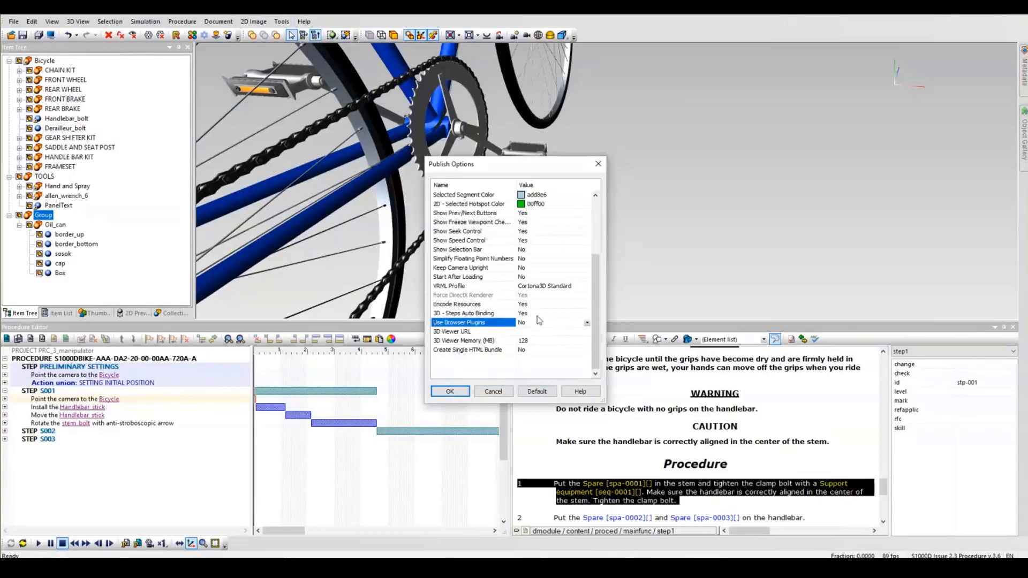
pyautogui.click(536, 268)
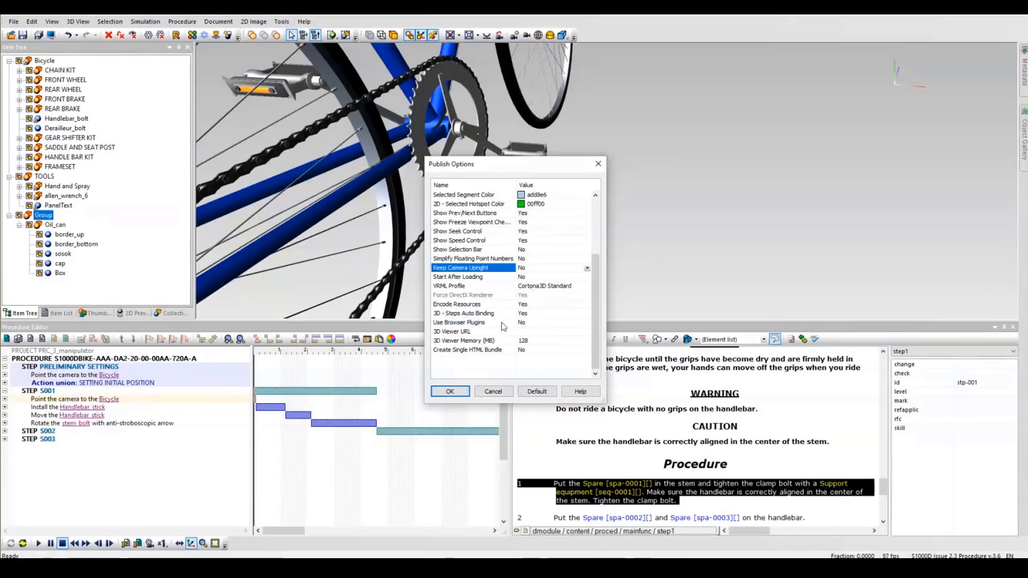
pyautogui.click(457, 391)
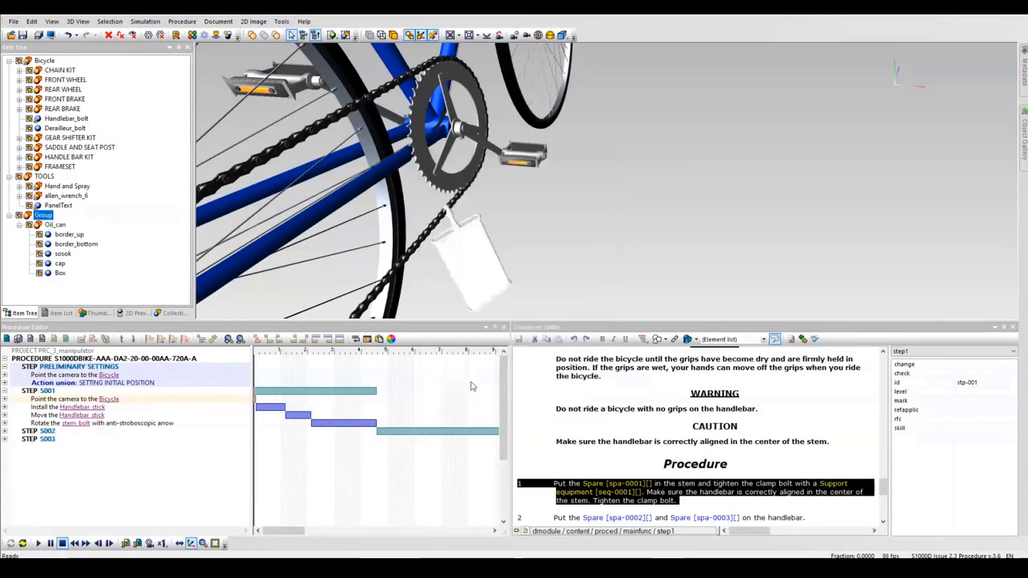
# Open the Pump WI Assembly - Complete project from the Demo - General - Pump working space
pyautogui.moveTo(568, 251); pyautogui.dragTo(685, 182, button='middle')
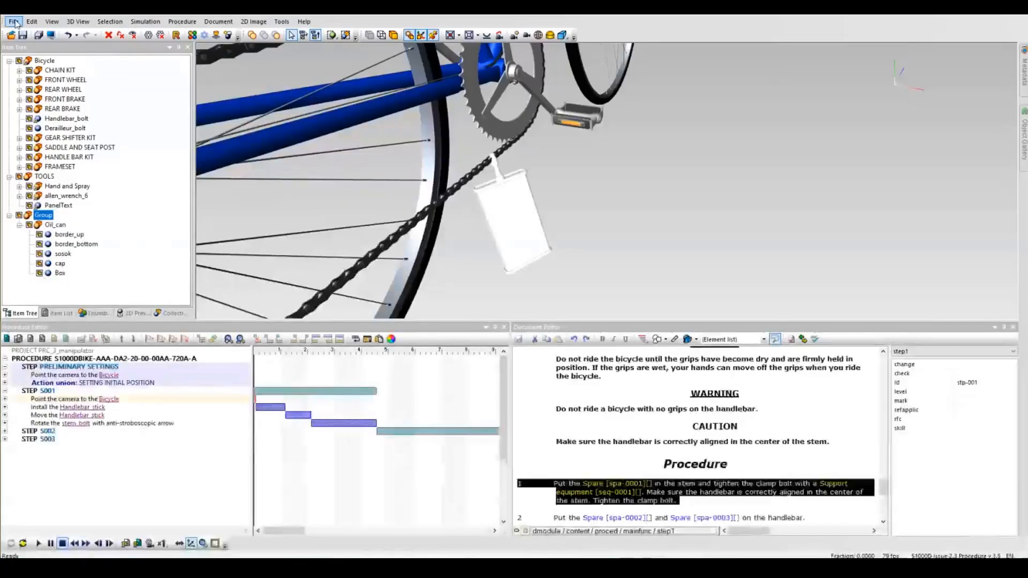
pyautogui.hotkey('alt', 'f')
pyautogui.press('Down')
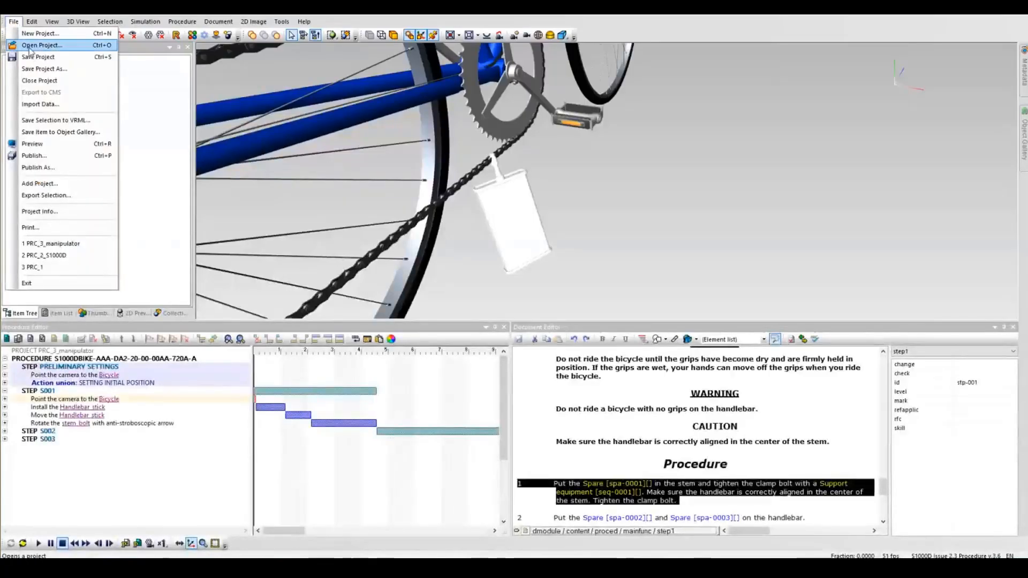
pyautogui.press('Return')
pyautogui.click(541, 303)
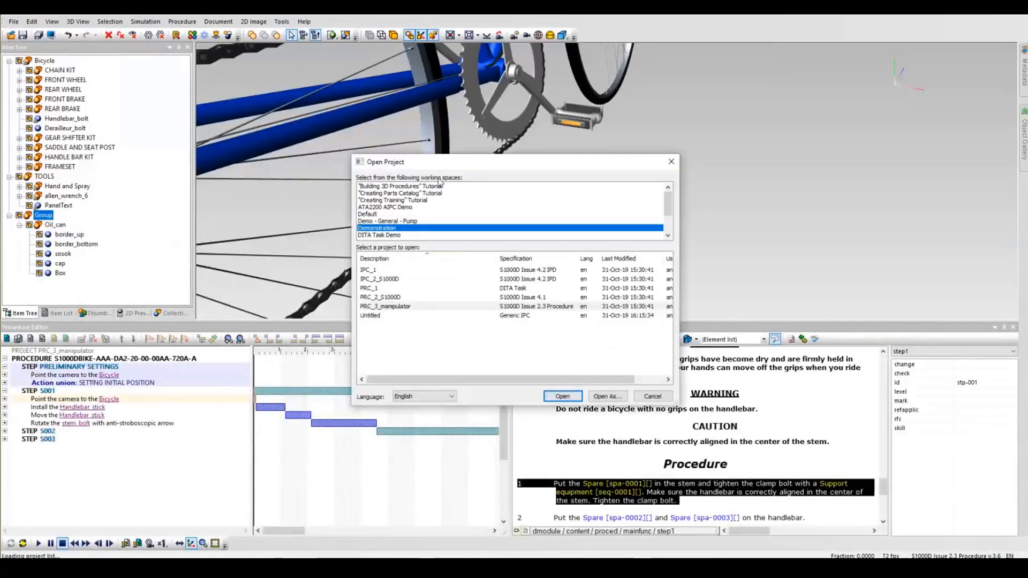
pyautogui.click(386, 221)
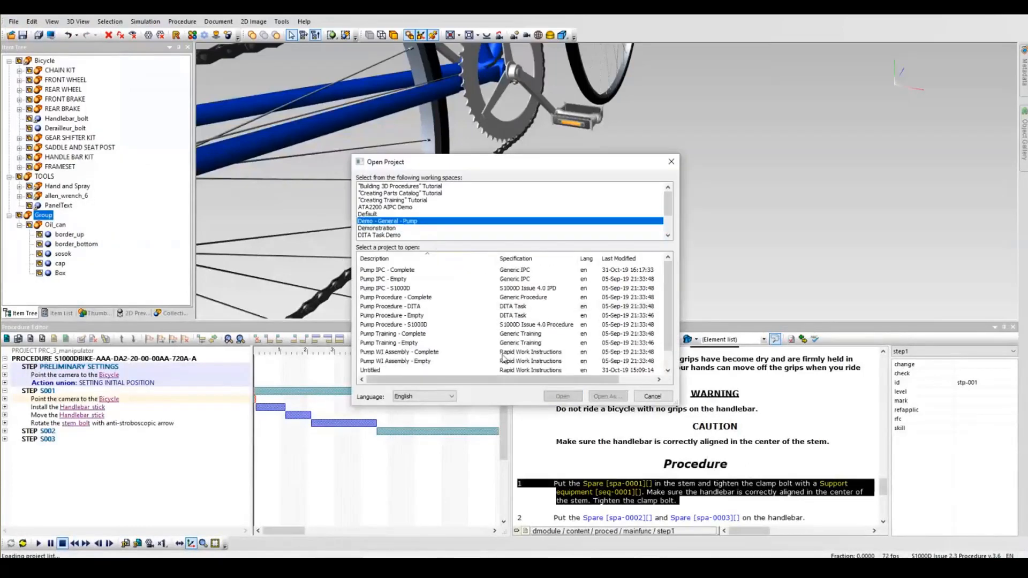
pyautogui.doubleClick(480, 353)
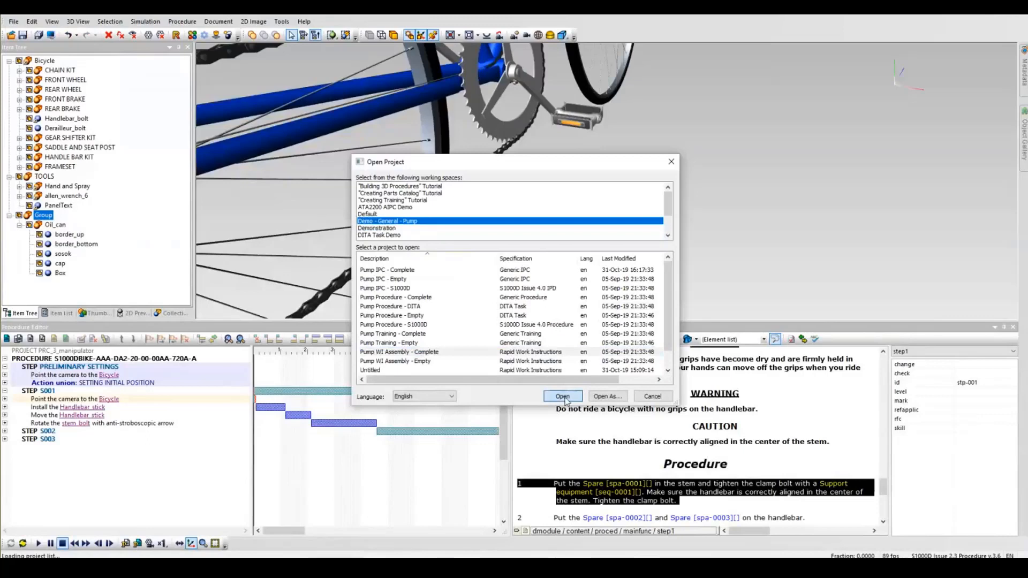
pyautogui.click(534, 304)
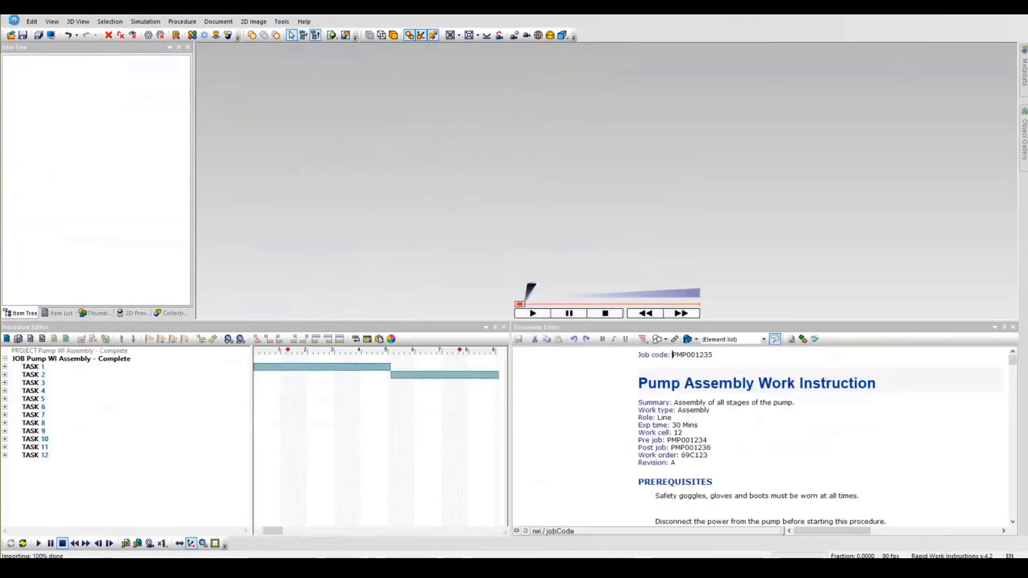
# Publish the project as a non-interactive PDF document named Pump WI Assembly - Complete.pdf and look through the published pages
pyautogui.click(14, 21)
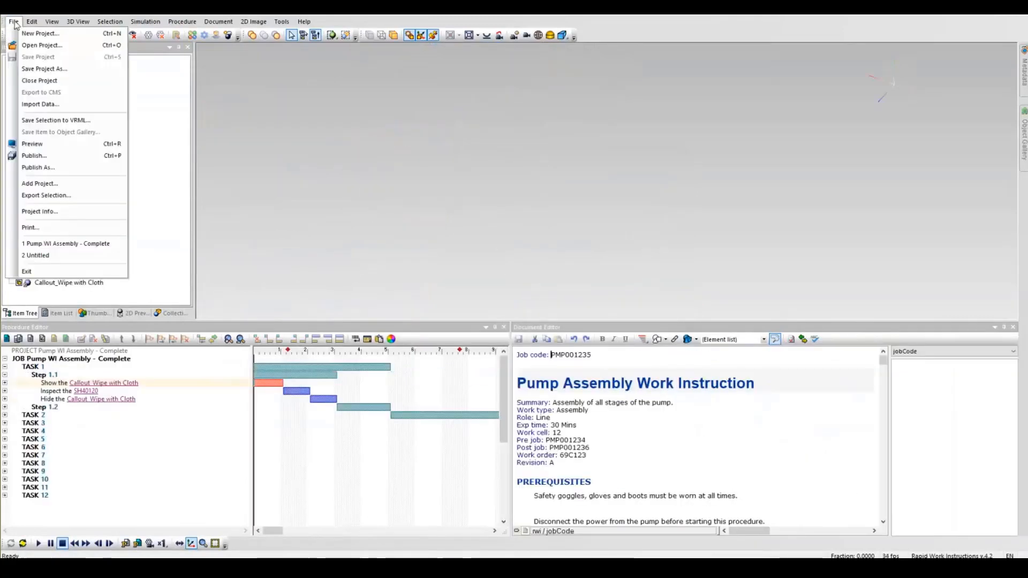
pyautogui.click(44, 168)
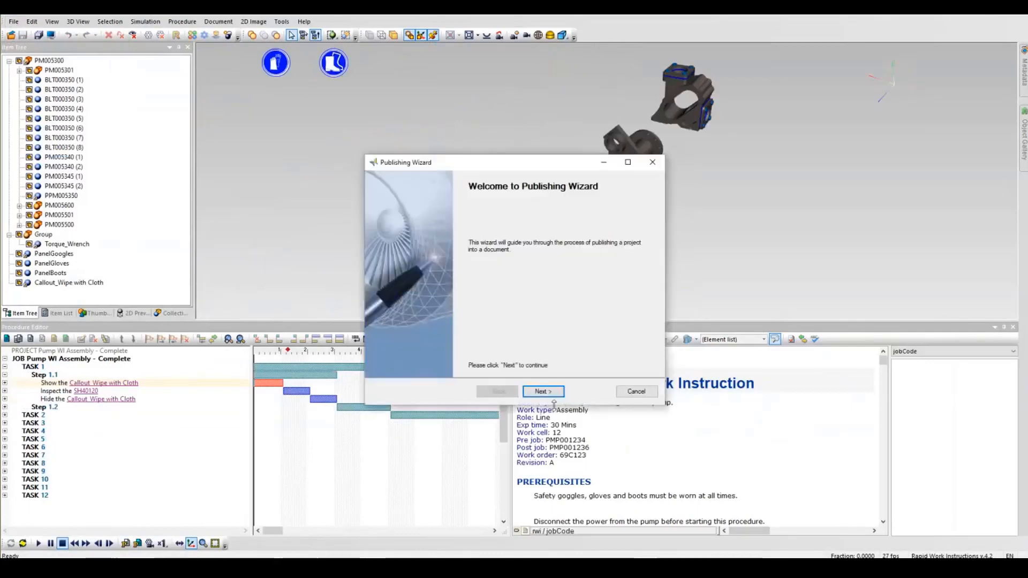
pyautogui.click(552, 392)
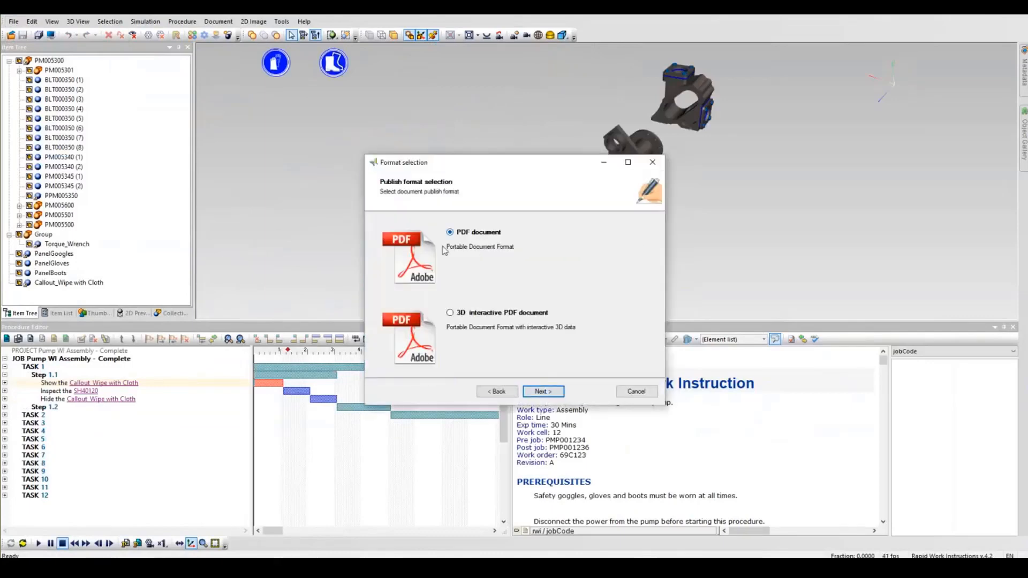
pyautogui.click(552, 394)
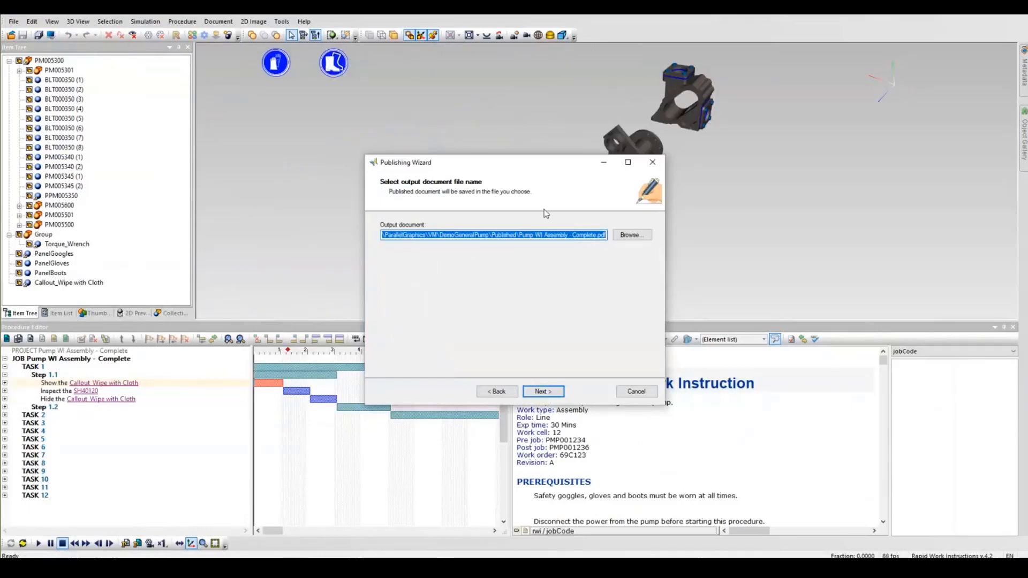
pyautogui.click(549, 234)
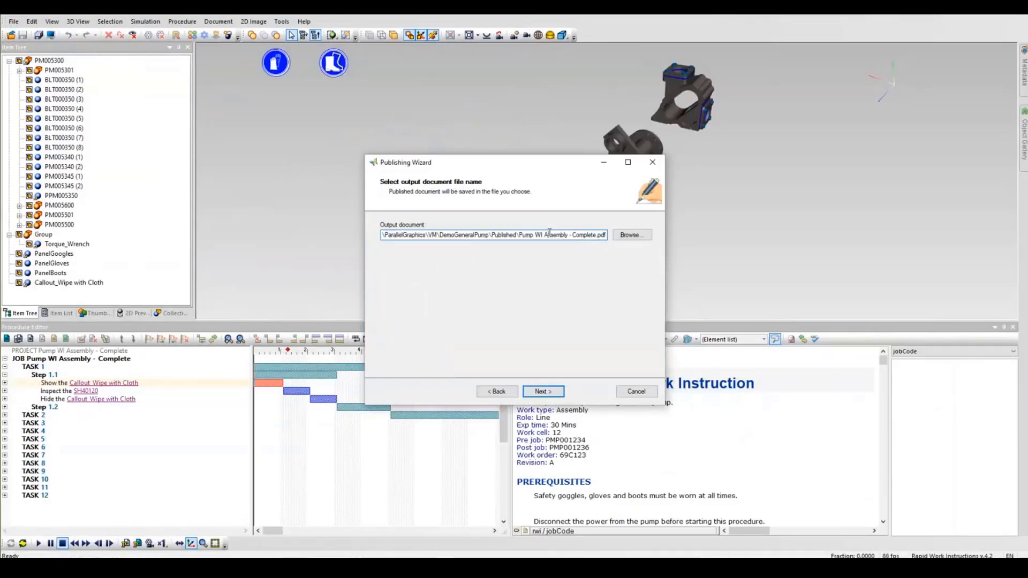
pyautogui.click(542, 392)
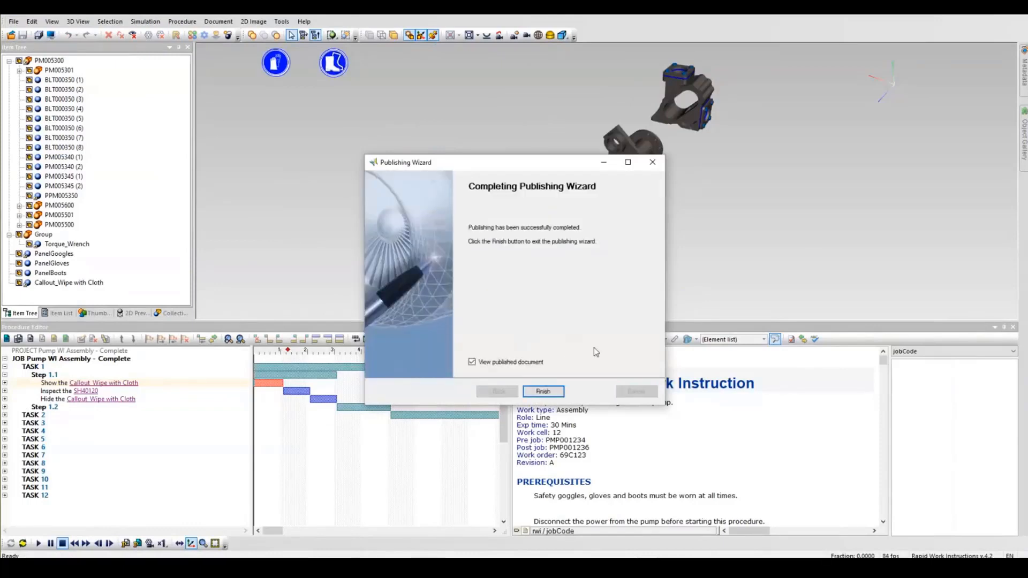
pyautogui.click(543, 392)
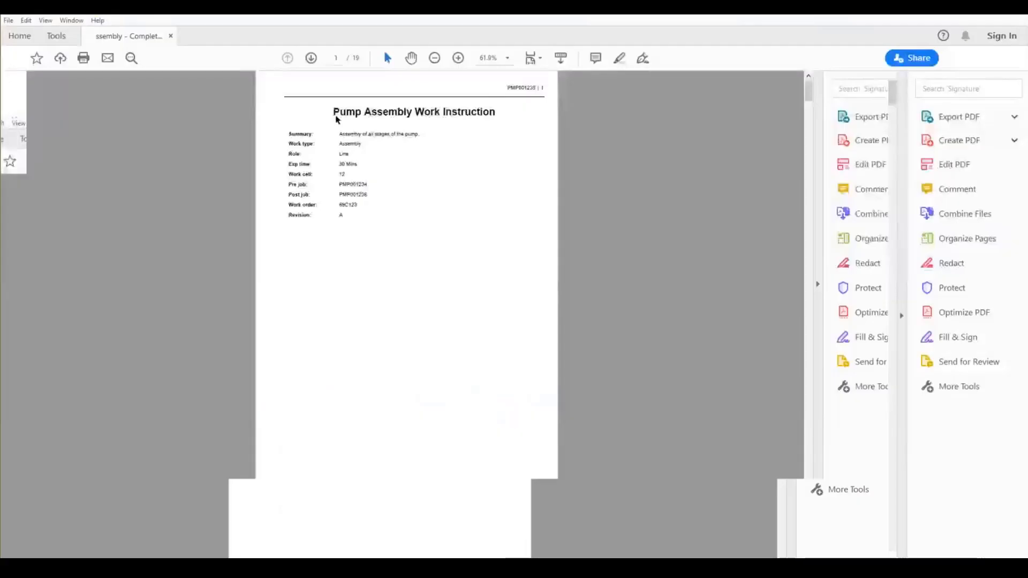
pyautogui.moveTo(892, 94); pyautogui.dragTo(874, 476)
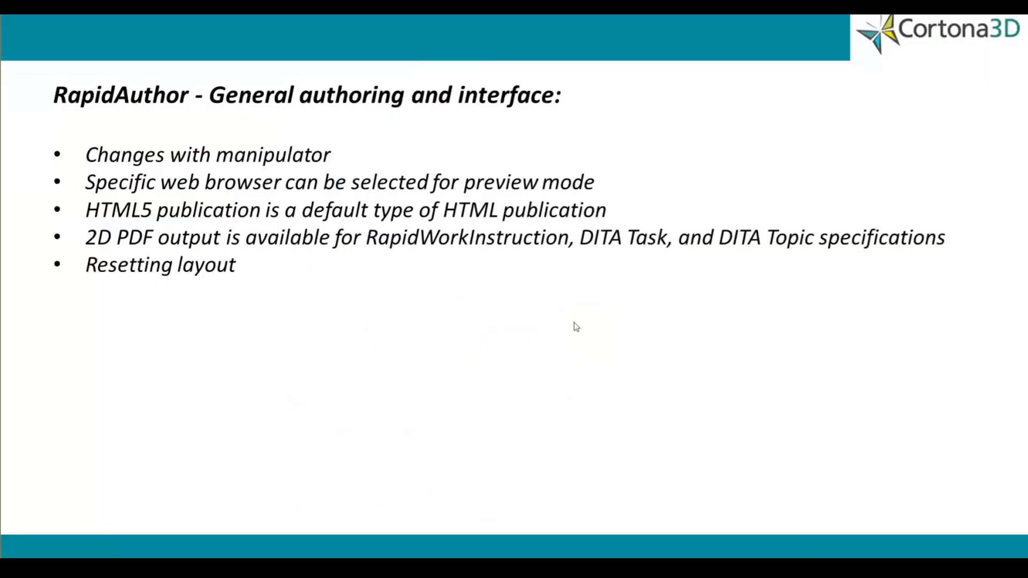
pyautogui.click(491, 330)
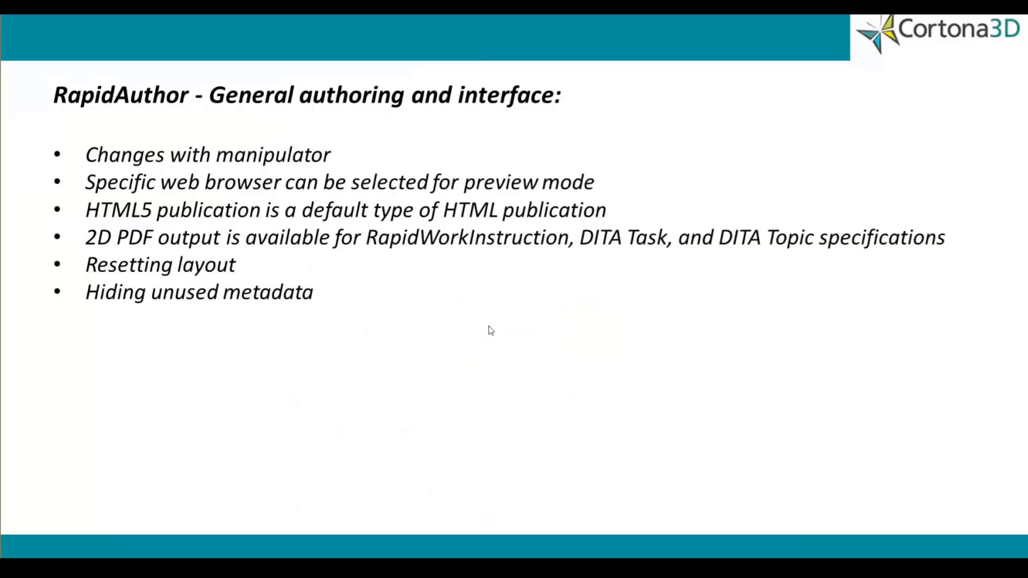
pyautogui.press('Left')
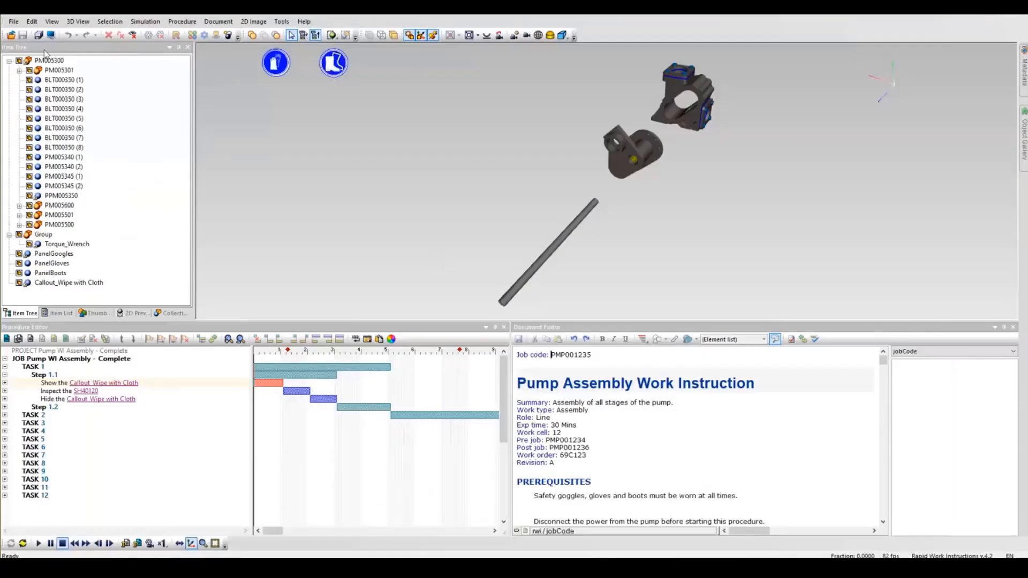
# Undock the Item Tree, Procedure Editor, Document Editor and Standard toolbar and scatter them as floating windows over the 3D view
pyautogui.moveTo(32, 46); pyautogui.dragTo(40, 95)
pyautogui.moveTo(277, 327); pyautogui.dragTo(186, 244)
pyautogui.moveTo(392, 329); pyautogui.dragTo(700, 344)
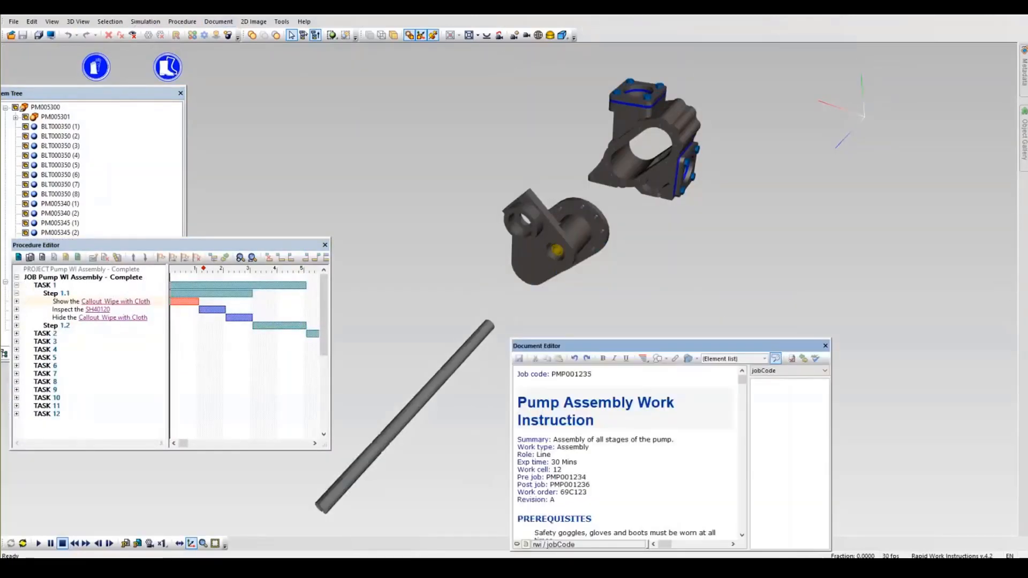
pyautogui.moveTo(4, 35); pyautogui.dragTo(751, 69)
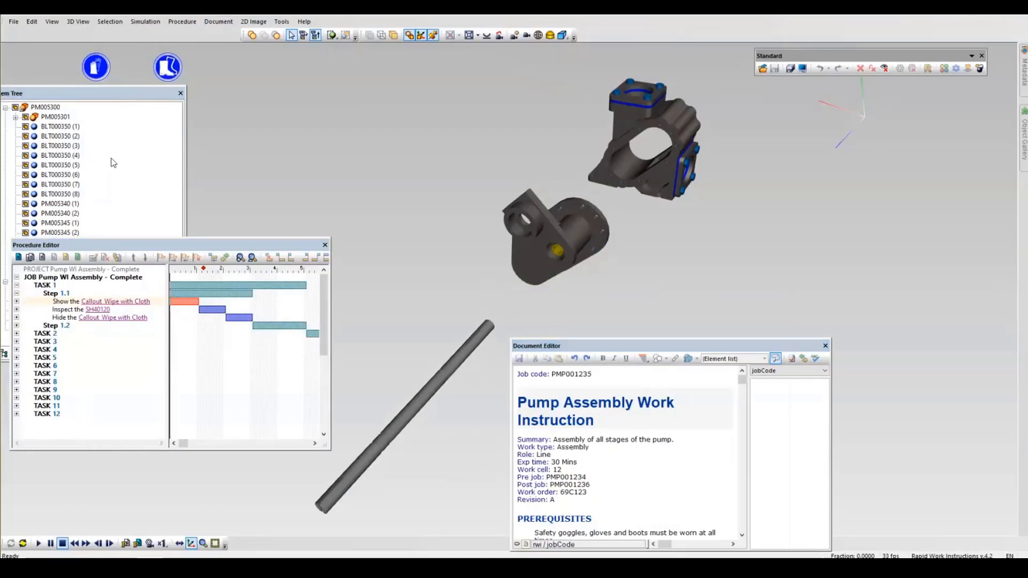
pyautogui.moveTo(131, 246); pyautogui.dragTo(783, 245)
pyautogui.moveTo(589, 348); pyautogui.dragTo(90, 248)
# Reset the workspace layout so all panels and toolbars are docked in their default places
pyautogui.click(51, 22)
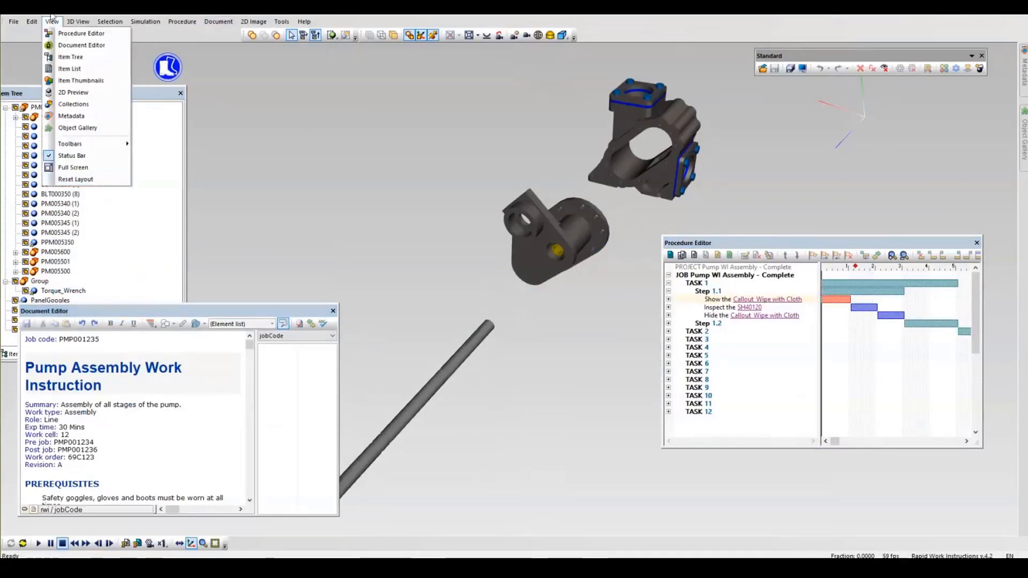
pyautogui.click(83, 180)
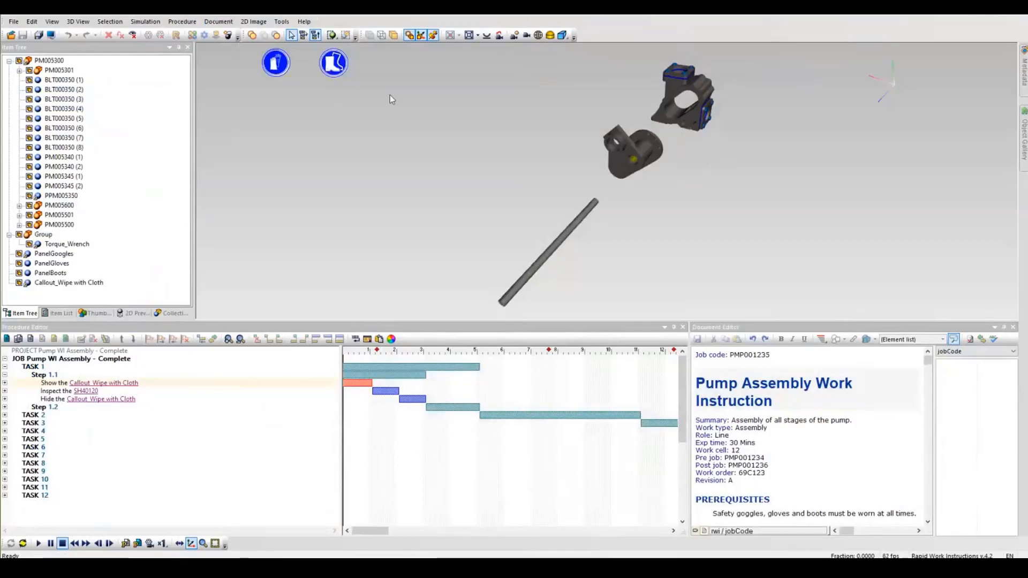
pyautogui.click(51, 22)
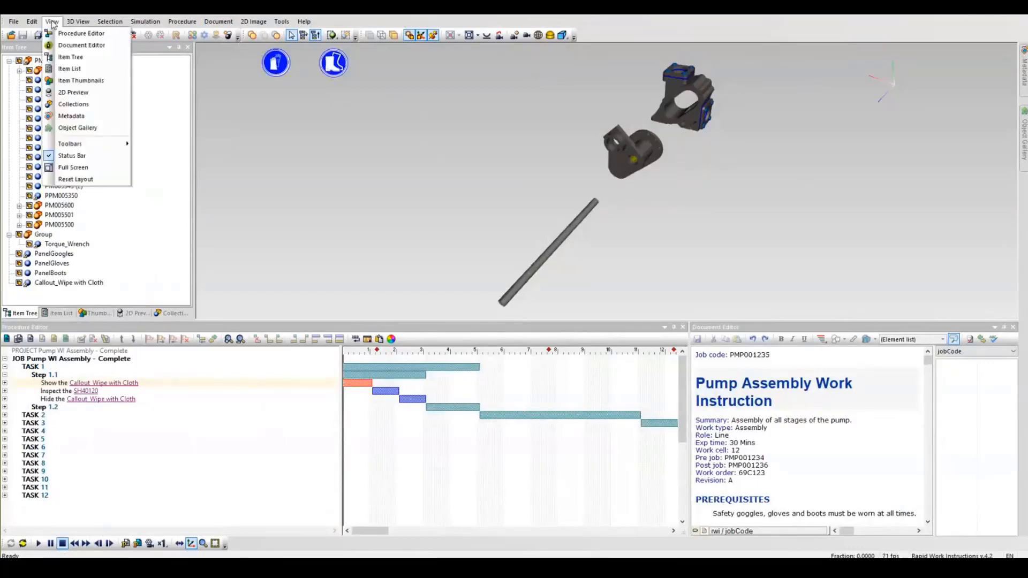
pyautogui.click(75, 179)
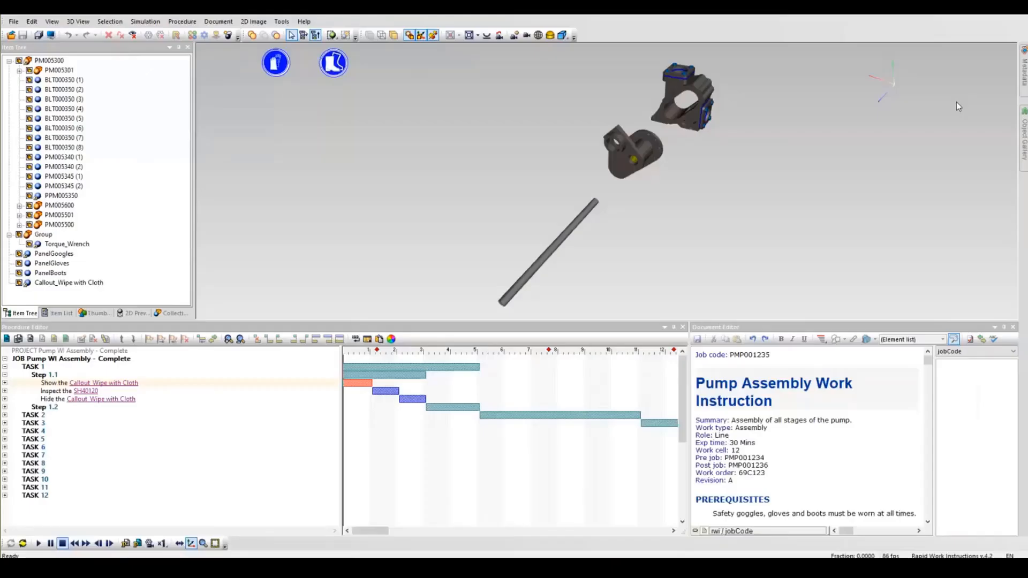
# View the project's metadata and open the Pump Procedure - S1000D project from the Demo - General - Pump working space
pyautogui.moveTo(1024, 69)
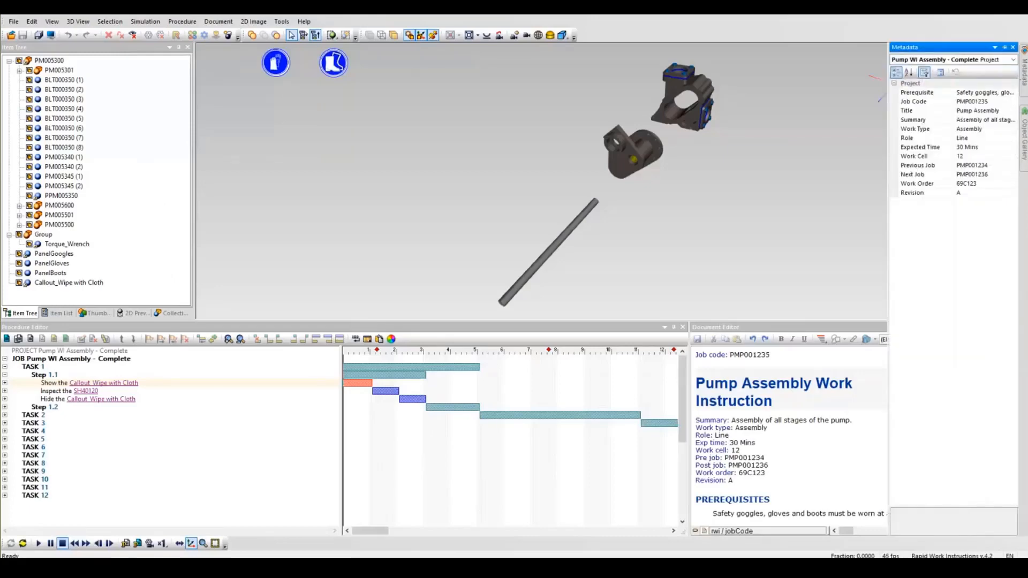
pyautogui.click(14, 21)
pyautogui.click(40, 44)
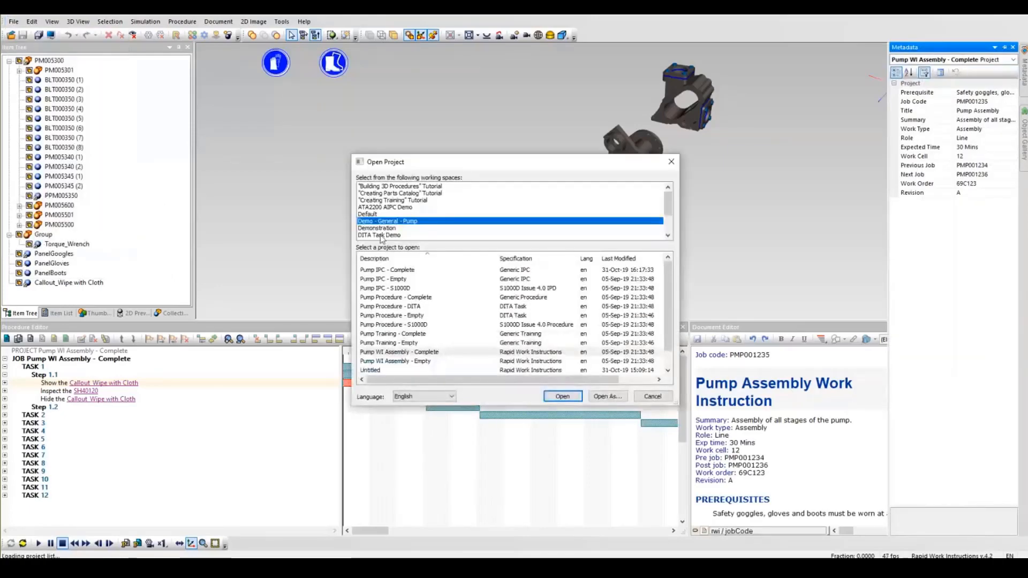
pyautogui.click(423, 326)
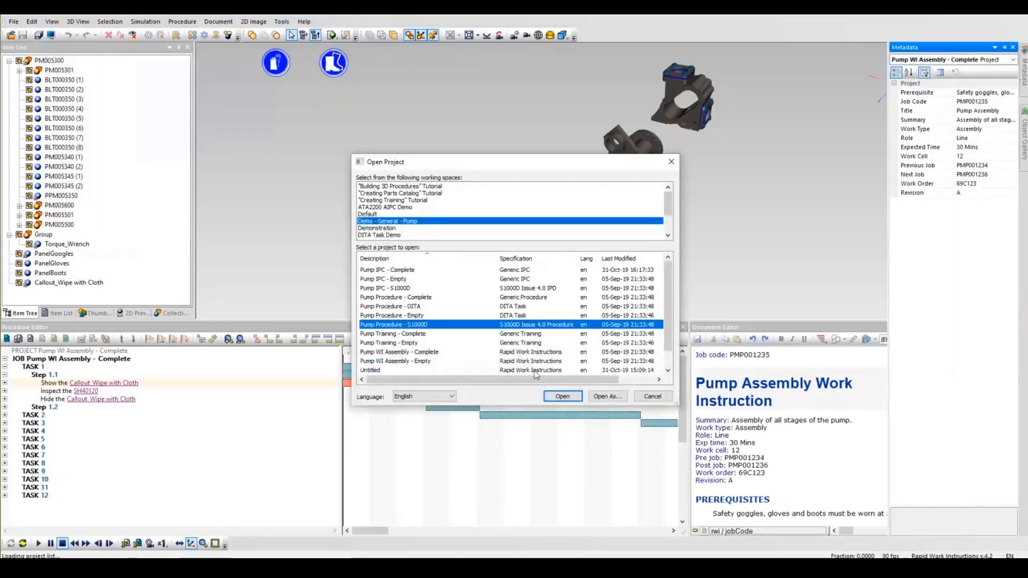
pyautogui.click(563, 397)
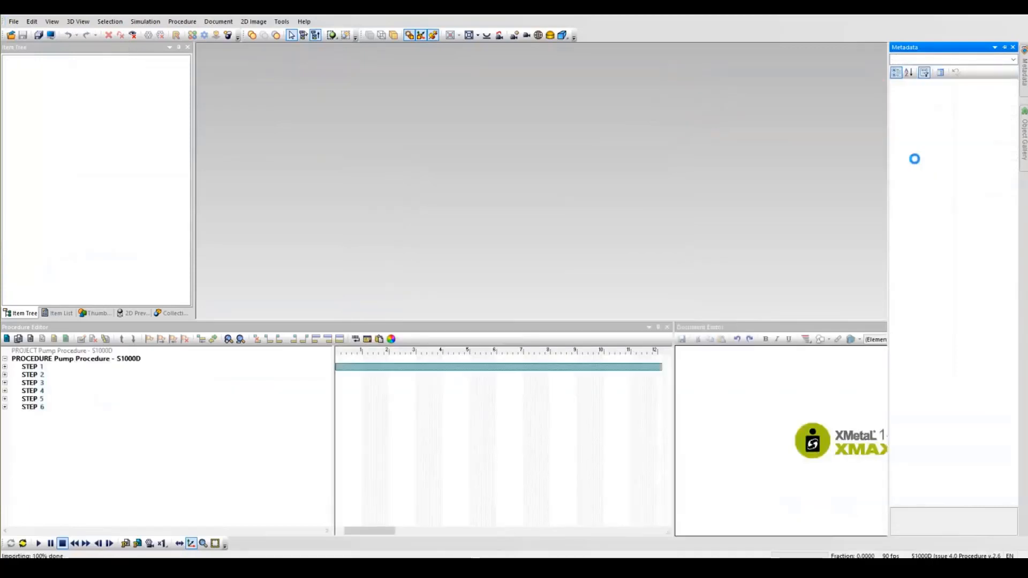
# Open the S1000DBIKE-AAA-DA2-20-00-00AA-520A-A (proced) project from the S1000D Issue 4.1 Demo working space
pyautogui.click(12, 22)
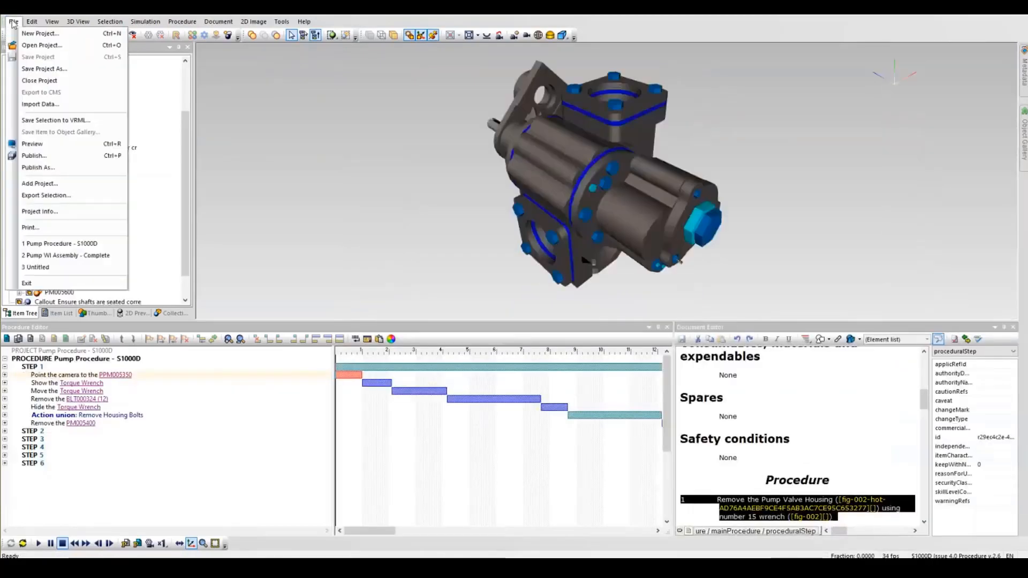
pyautogui.click(54, 45)
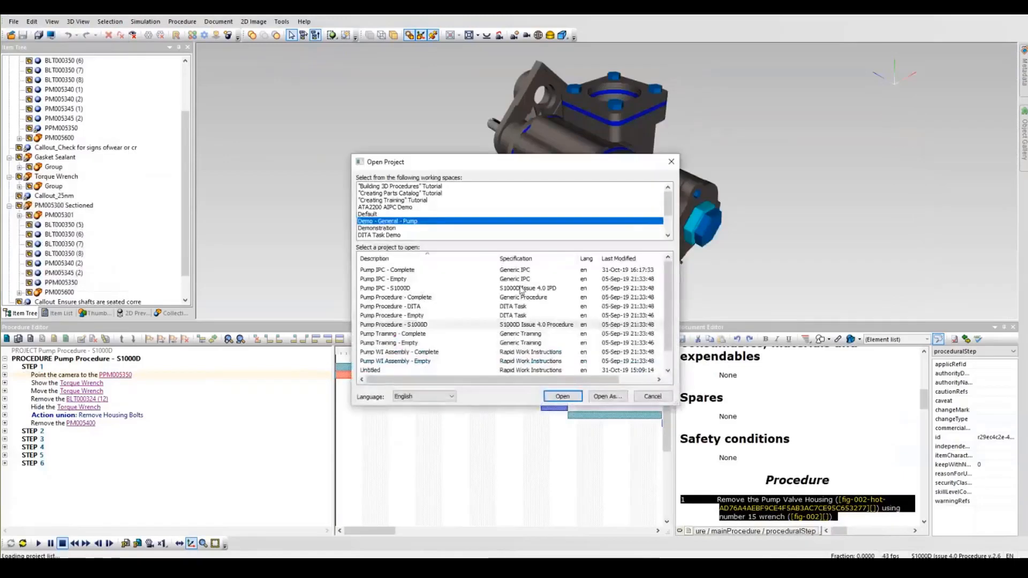
pyautogui.click(404, 228)
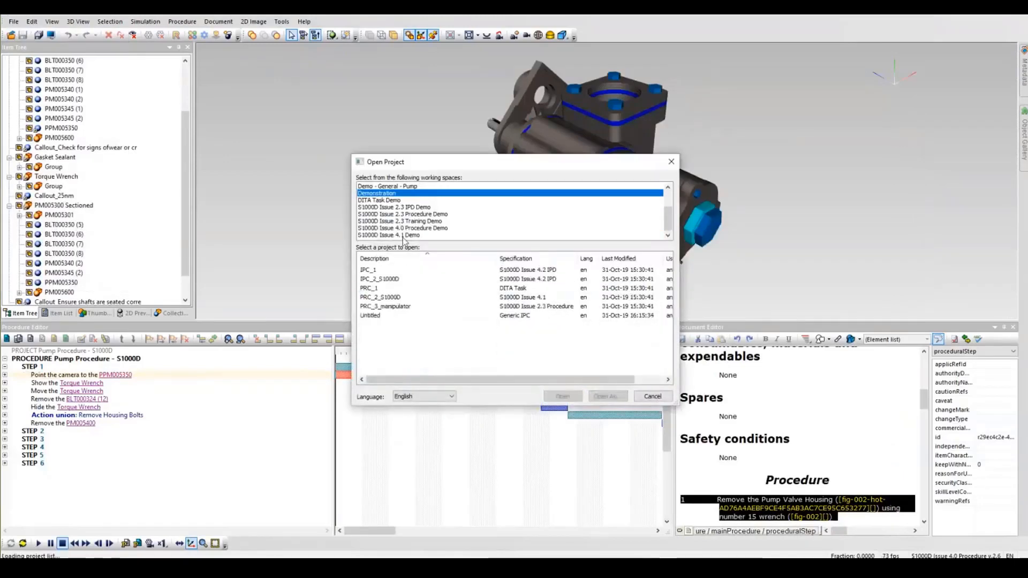
pyautogui.click(402, 236)
pyautogui.click(544, 289)
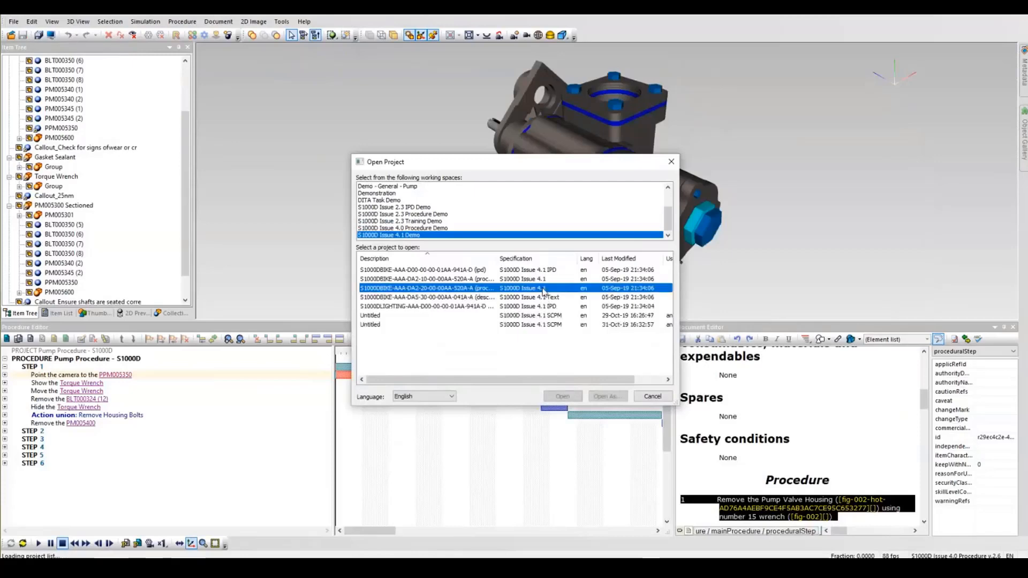
pyautogui.click(563, 397)
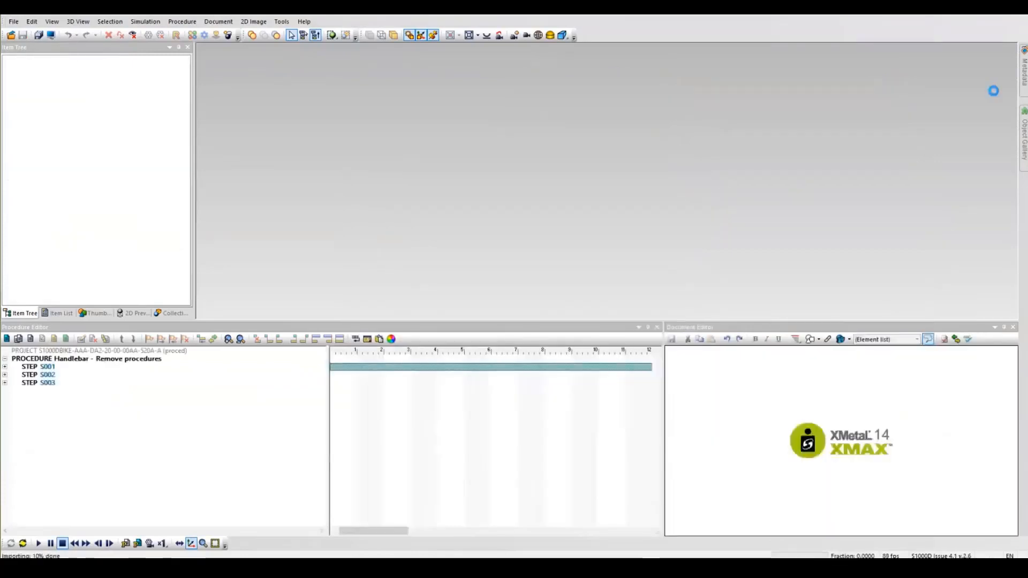
# View the bicycle project's metadata, toggling the empty fields between hidden and shown
pyautogui.moveTo(1024, 129)
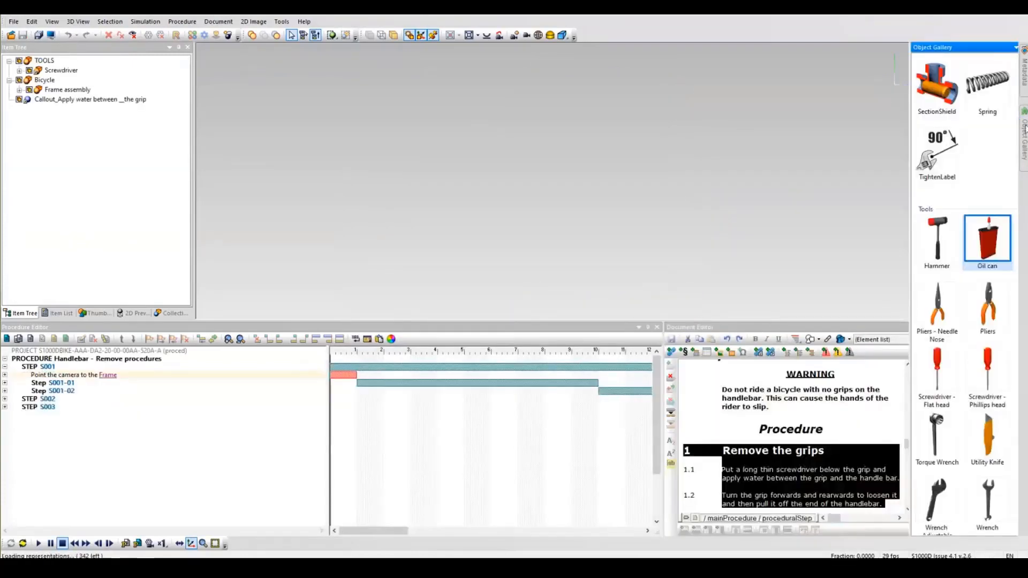
pyautogui.moveTo(1022, 81)
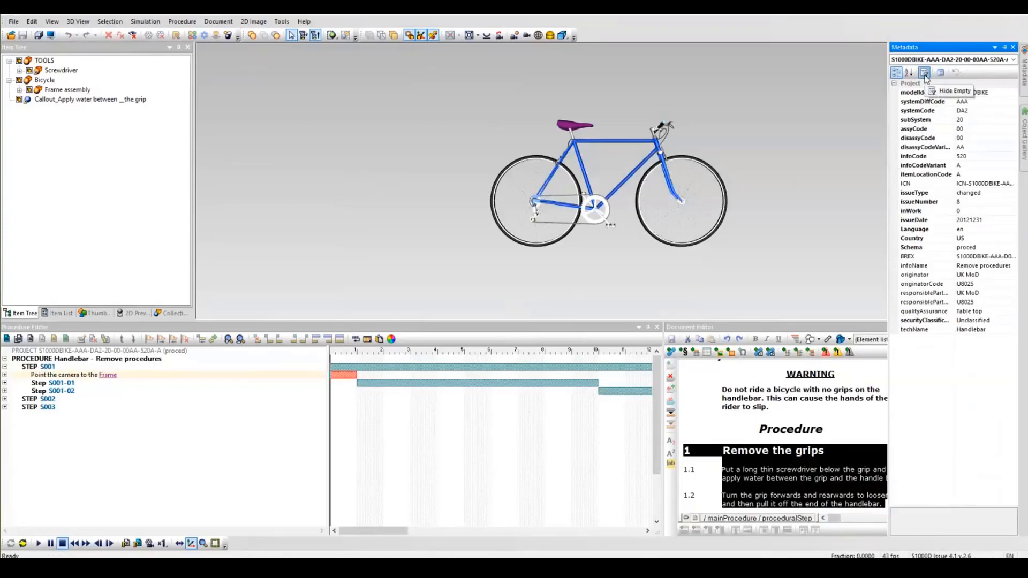
pyautogui.click(925, 73)
pyautogui.click(925, 74)
pyautogui.click(925, 73)
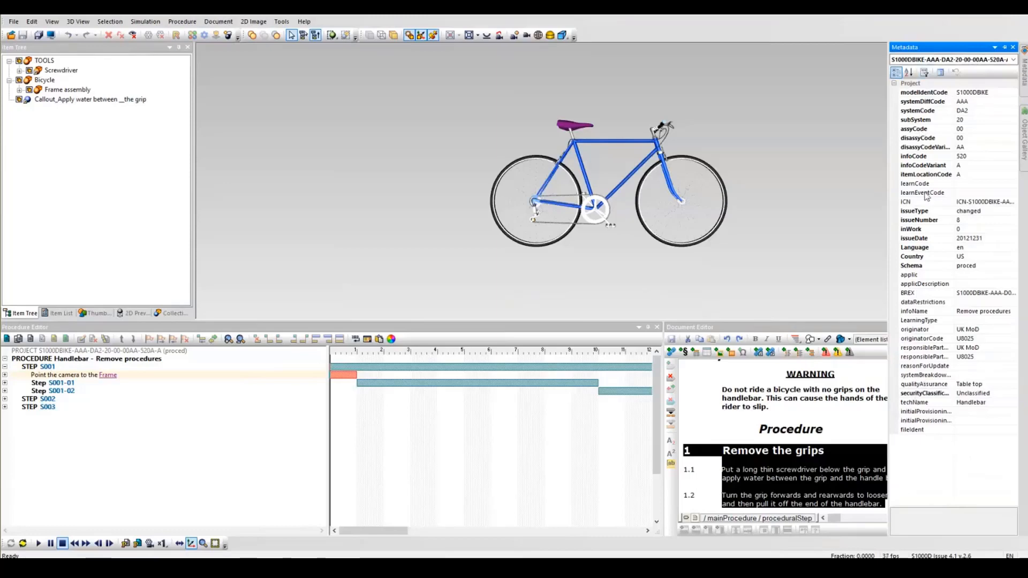
pyautogui.click(925, 72)
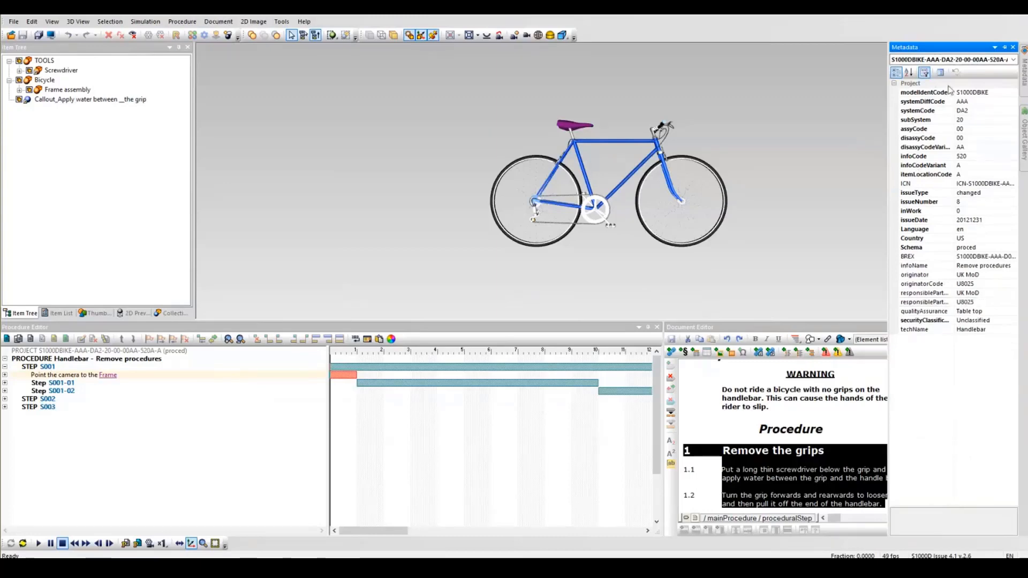
pyautogui.click(925, 72)
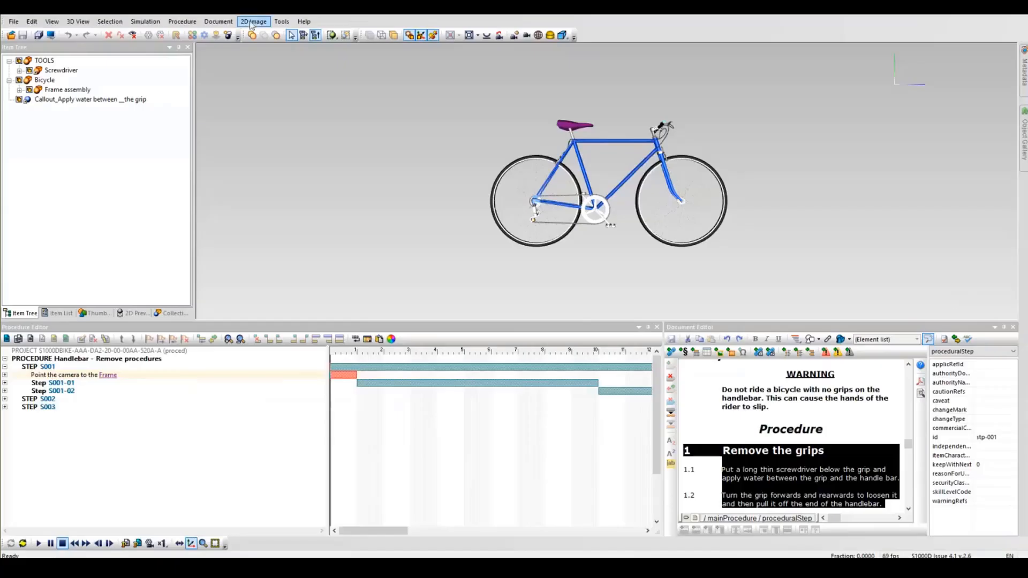
# Set the 3D view's frame rate display to frames per second in the general options and apply it
pyautogui.click(281, 22)
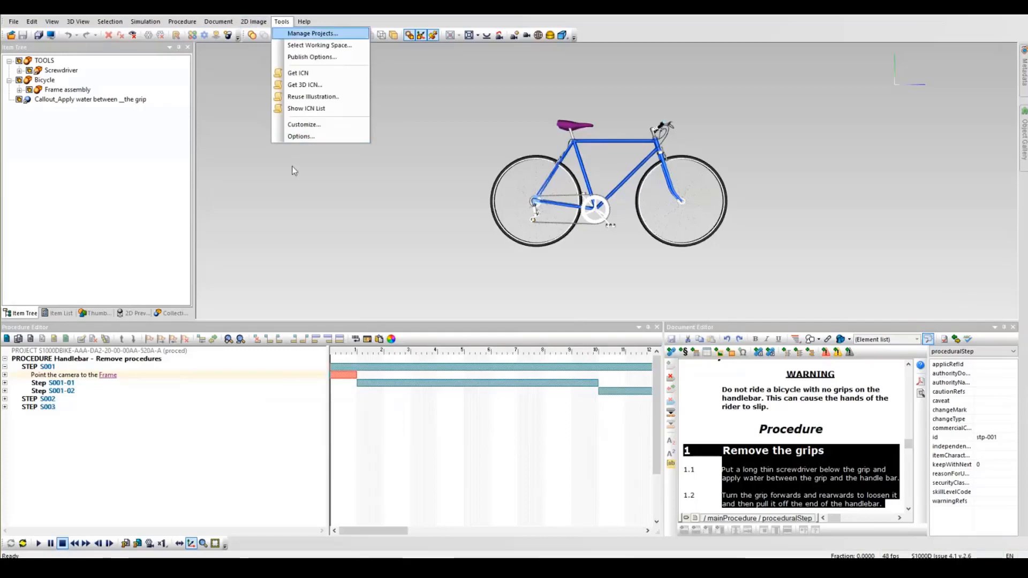
pyautogui.click(304, 136)
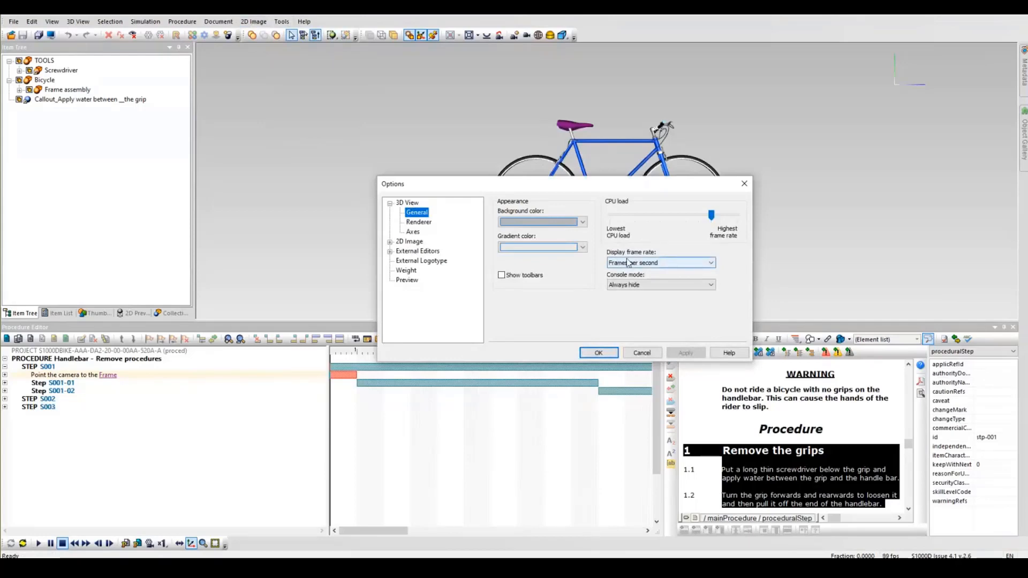
pyautogui.click(677, 265)
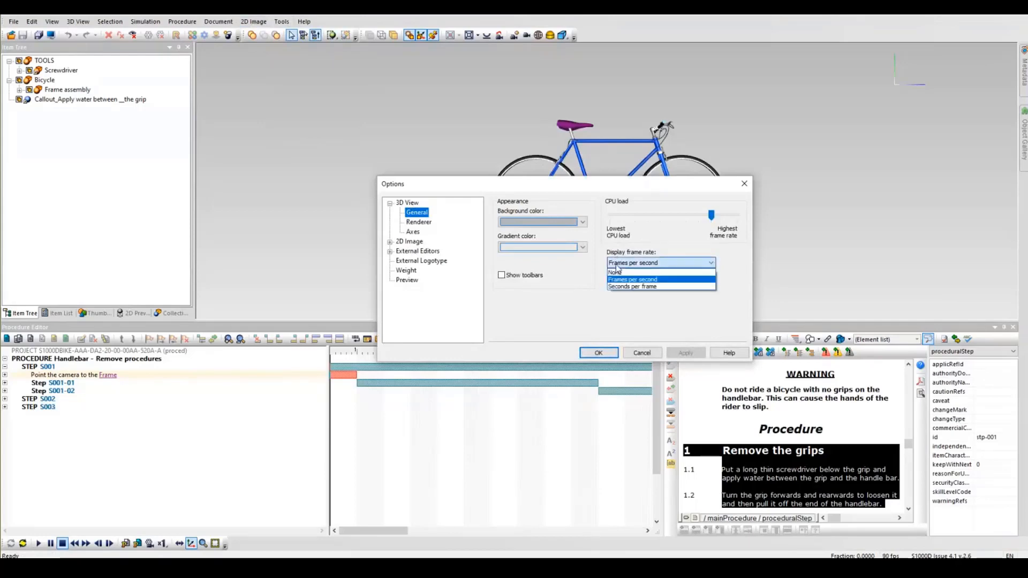
pyautogui.click(640, 280)
pyautogui.click(685, 353)
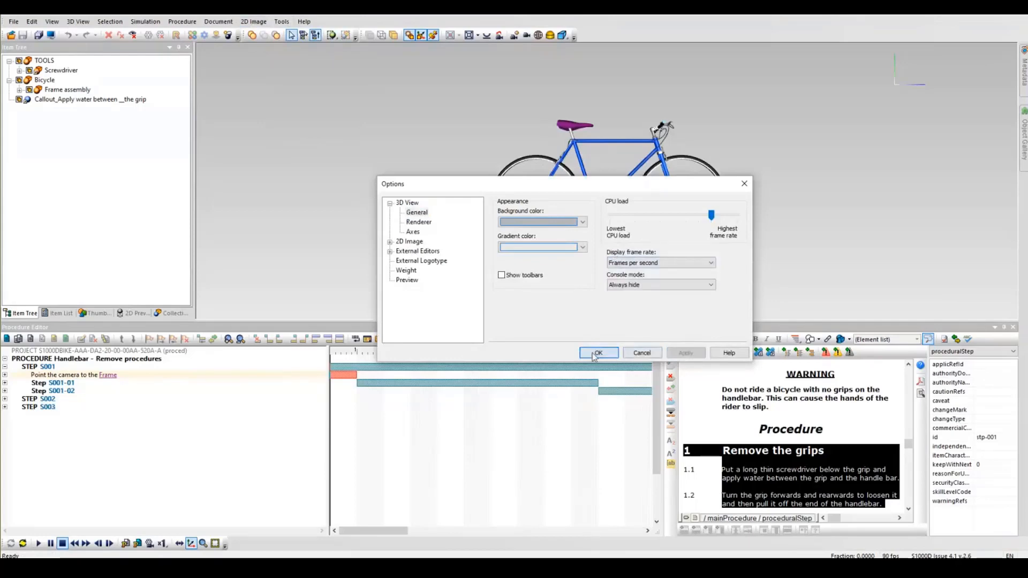
pyautogui.click(598, 352)
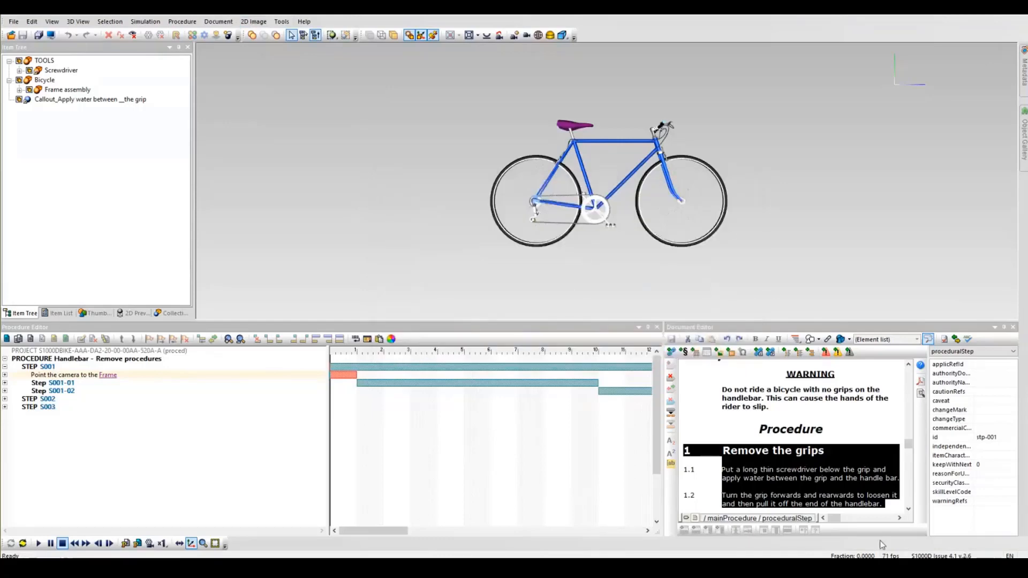
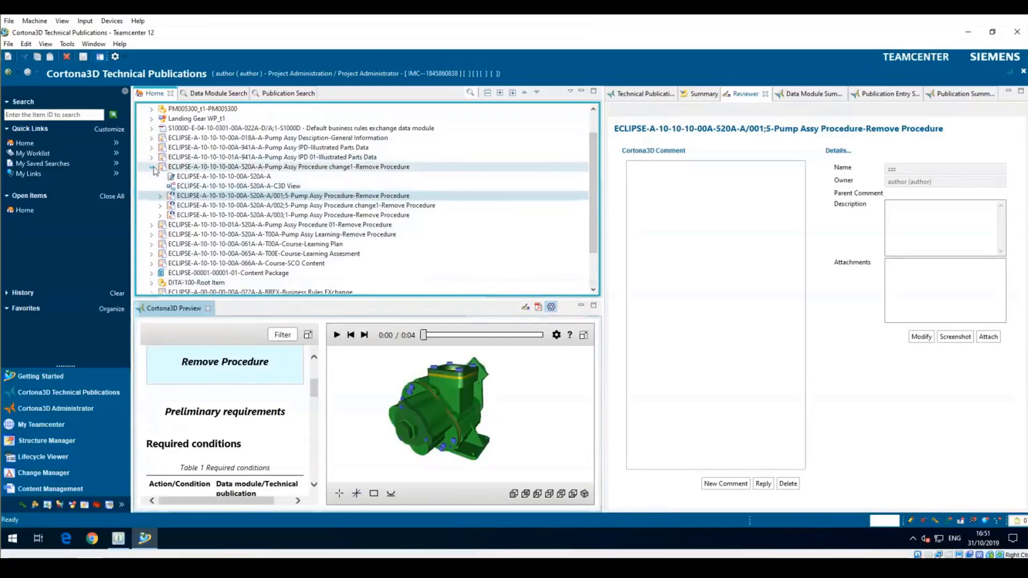
# In Teamcenter's Cortona3D Technical Publications, select revision ECLIPSE-A-10-10-10-00A-520A-A/001;5 of the Pump Assy remove procedure for review
pyautogui.click(152, 167)
pyautogui.click(152, 167)
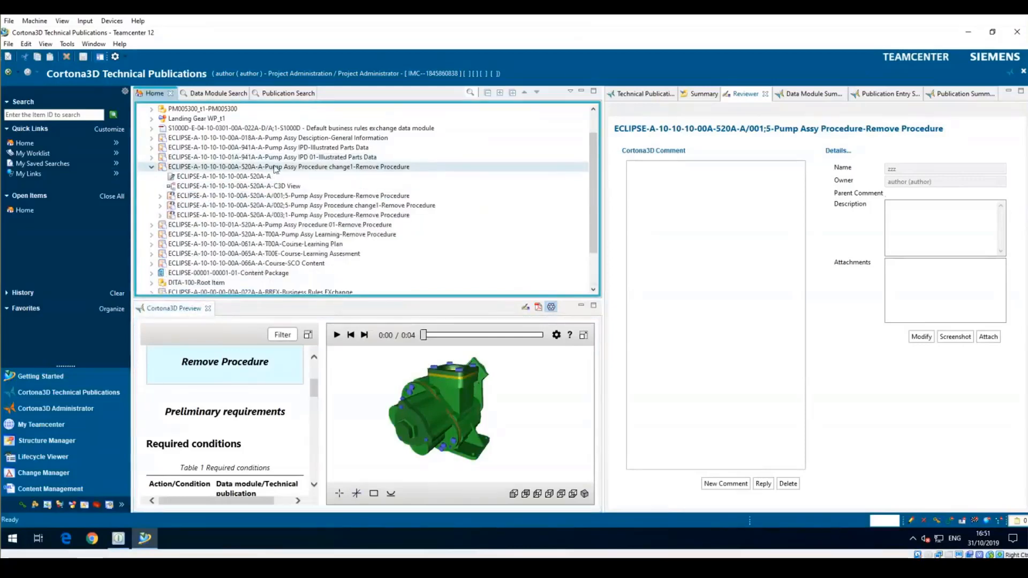
pyautogui.click(251, 197)
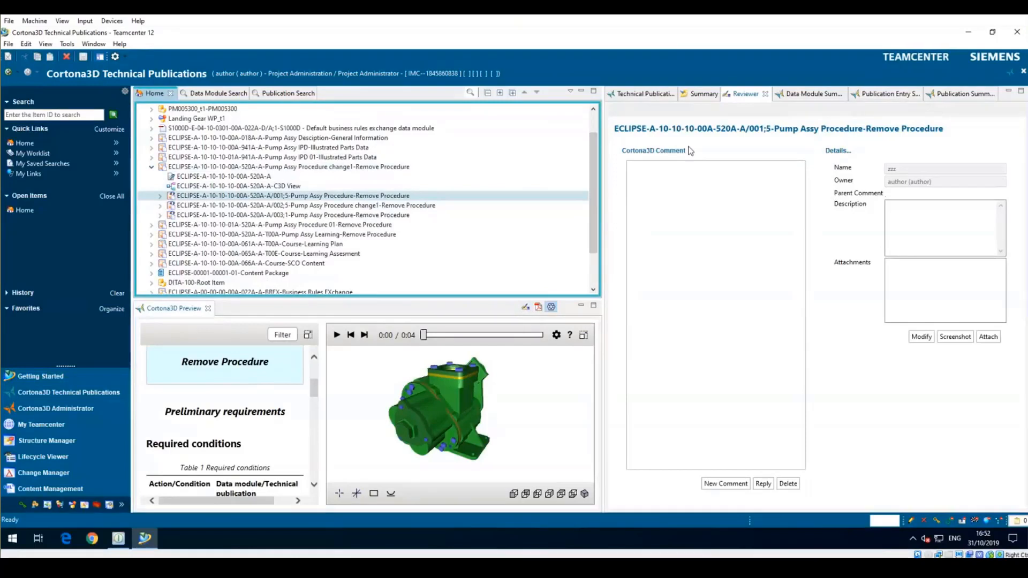
pyautogui.click(810, 265)
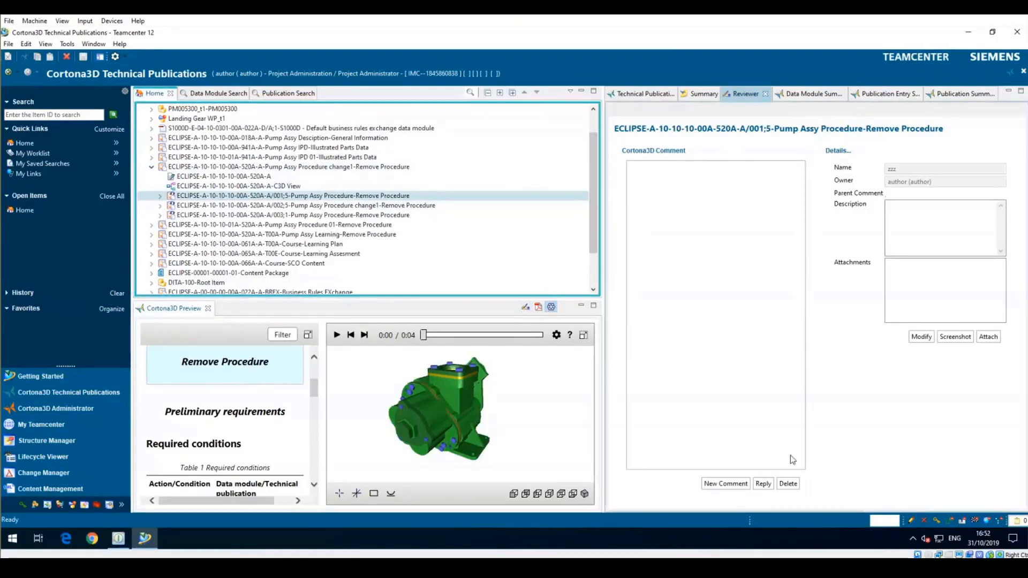
# Create a review comment named "Sample note" with the description "Please correct ASAP" on the procedure revision and select it
pyautogui.click(726, 484)
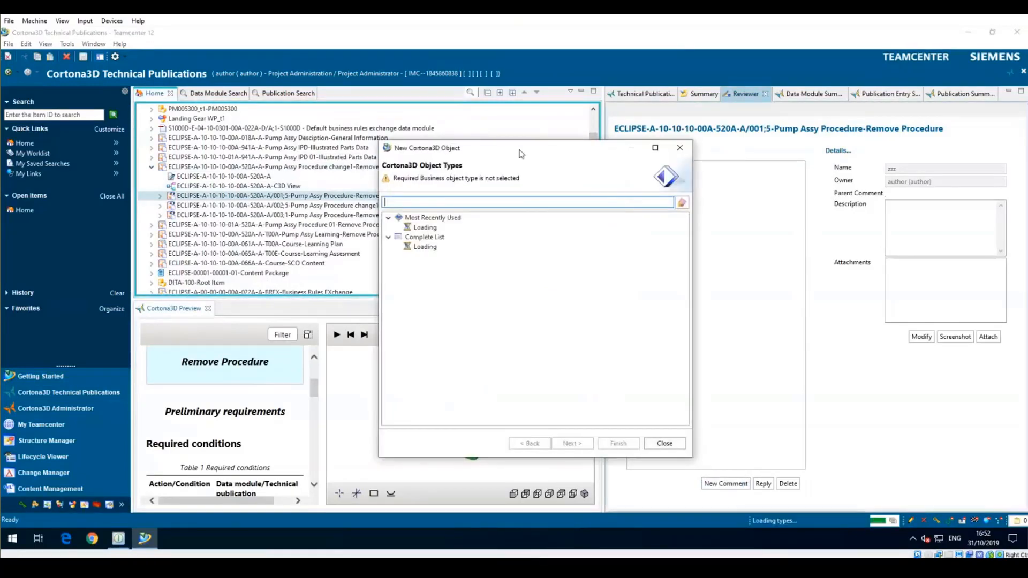
pyautogui.moveTo(521, 133); pyautogui.dragTo(319, 118)
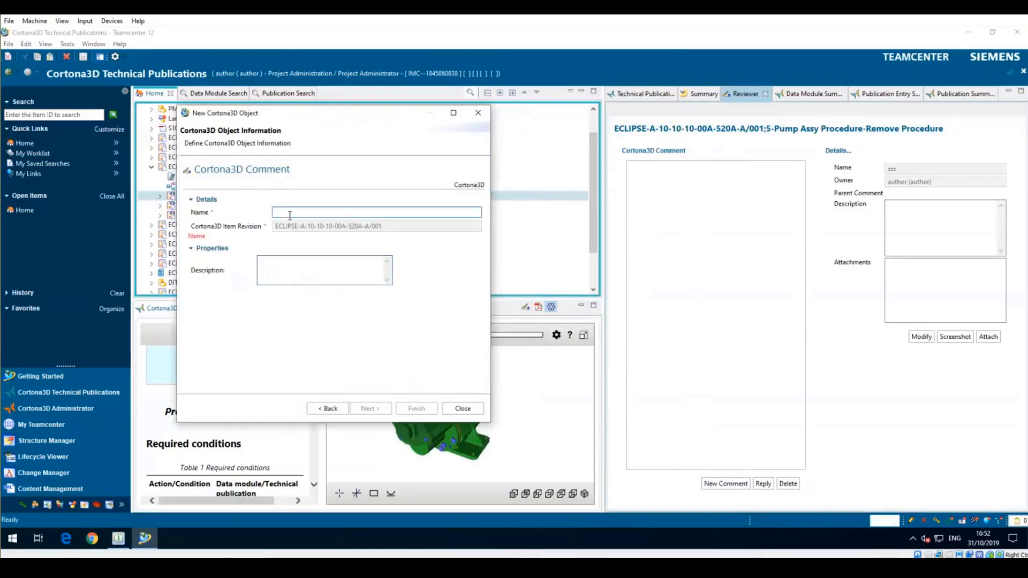
pyautogui.write('Sample')
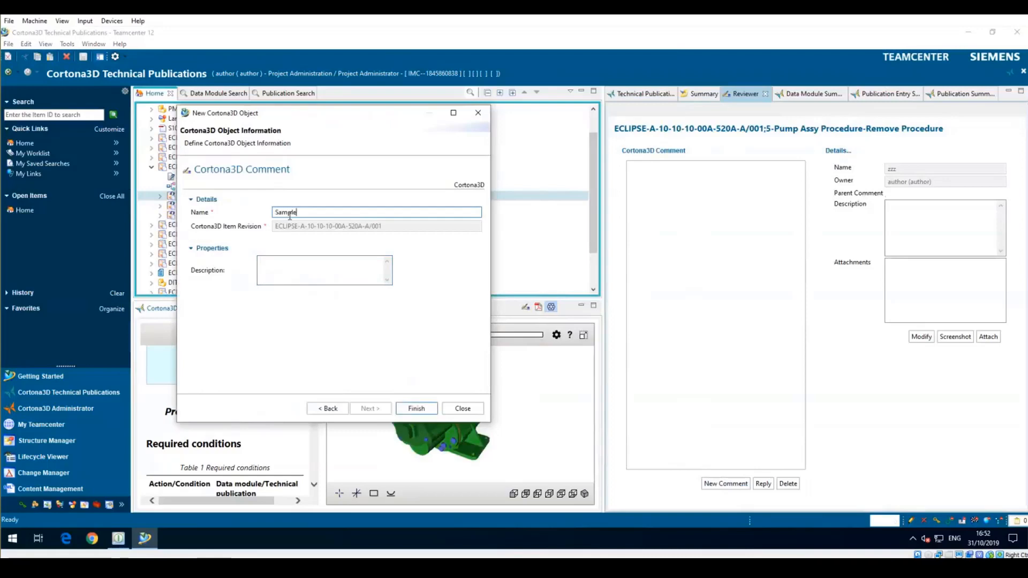
pyautogui.write(' note')
pyautogui.press('Tab')
pyautogui.click(296, 264)
pyautogui.write('Ple')
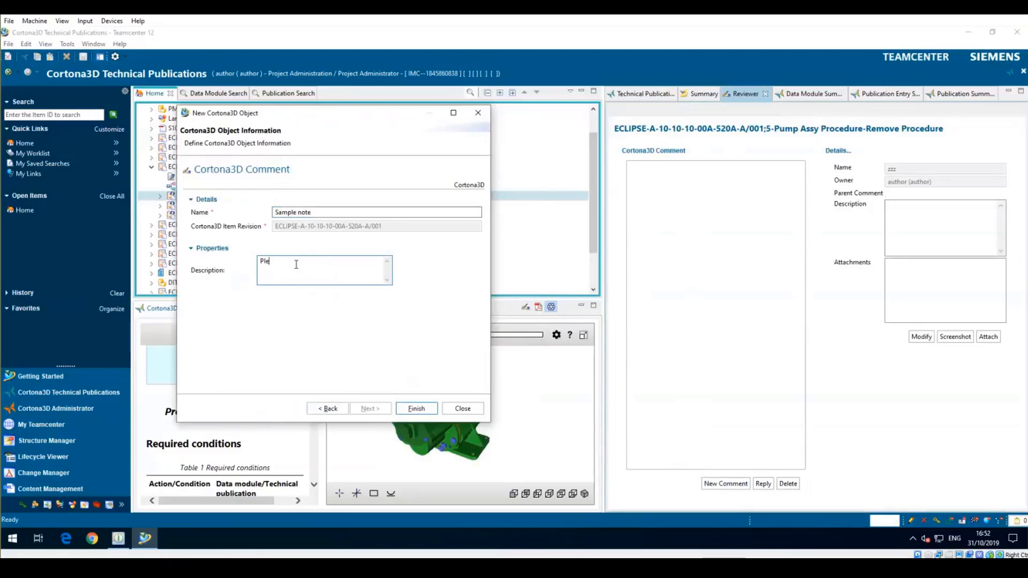
pyautogui.write('ase correct ASAP')
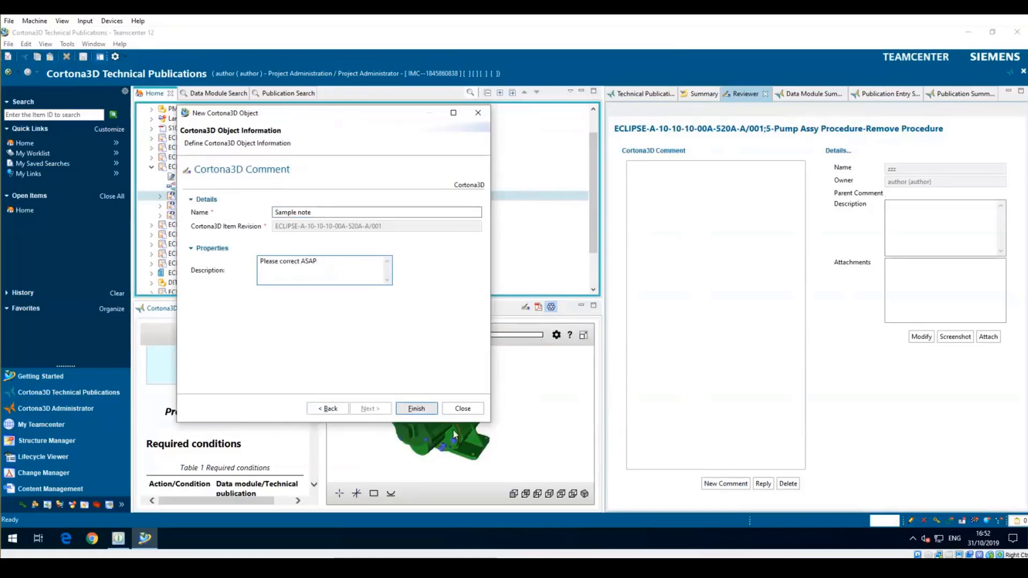
pyautogui.click(416, 408)
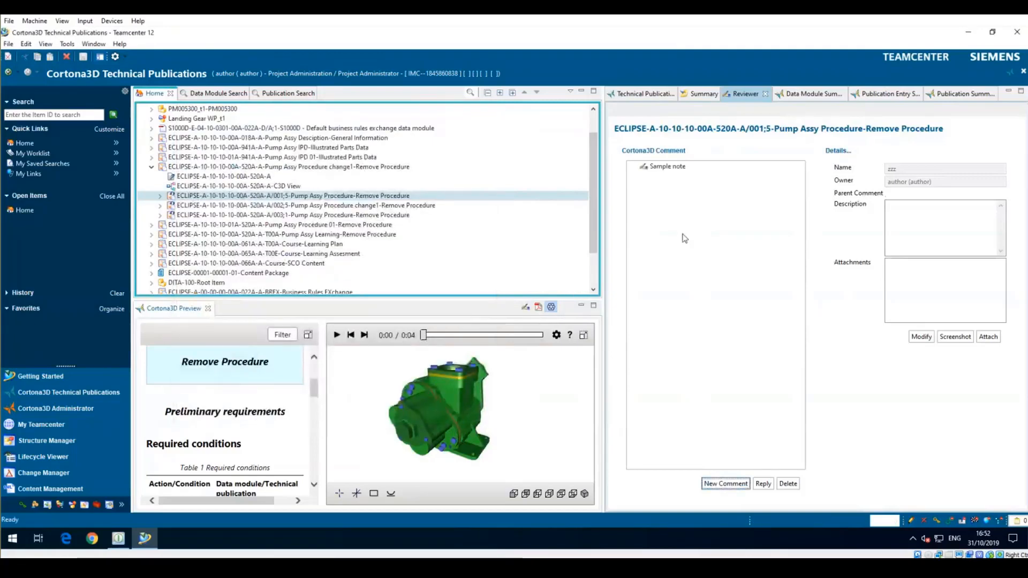
pyautogui.click(668, 170)
pyautogui.click(765, 485)
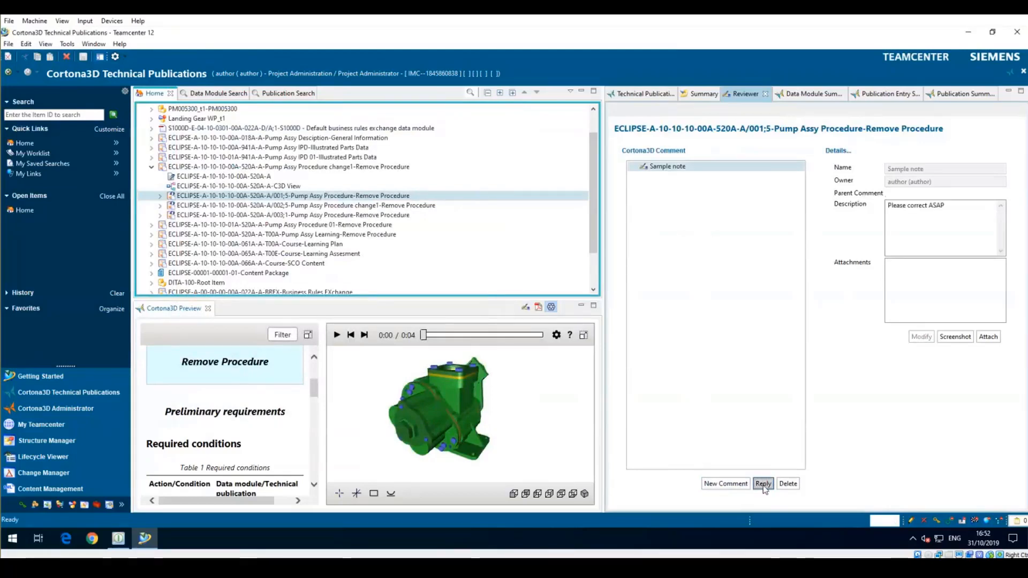
pyautogui.moveTo(551, 144); pyautogui.dragTo(445, 127)
pyautogui.click(574, 129)
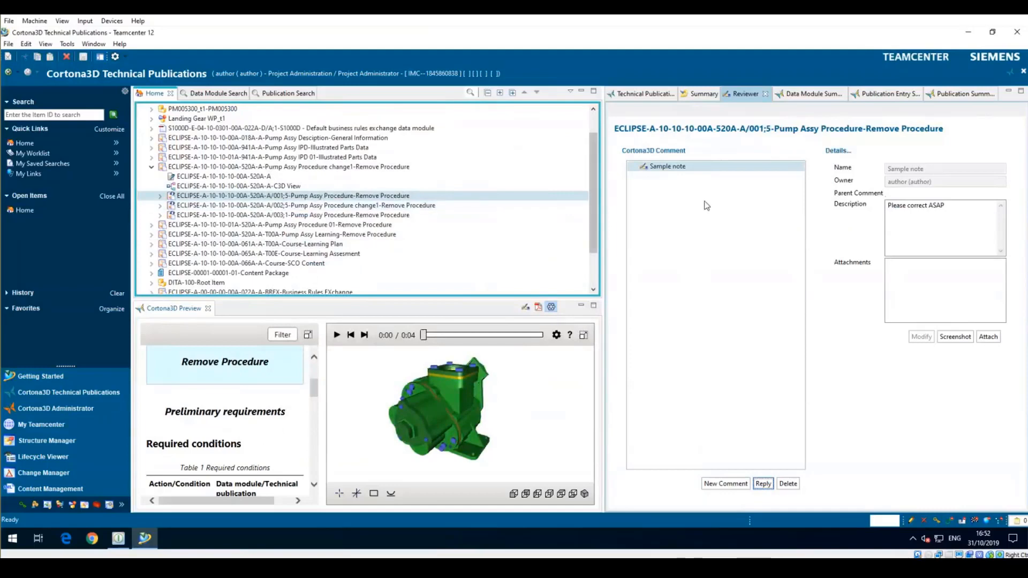
# Attach the artifacts.xml file from the portal folder to the Sample note comment
pyautogui.click(989, 337)
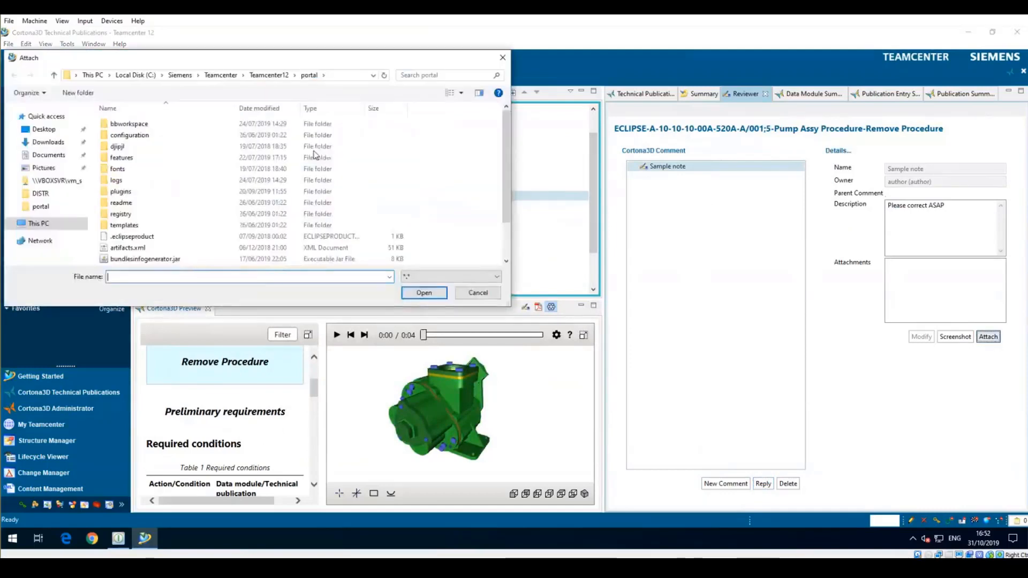
pyautogui.click(129, 247)
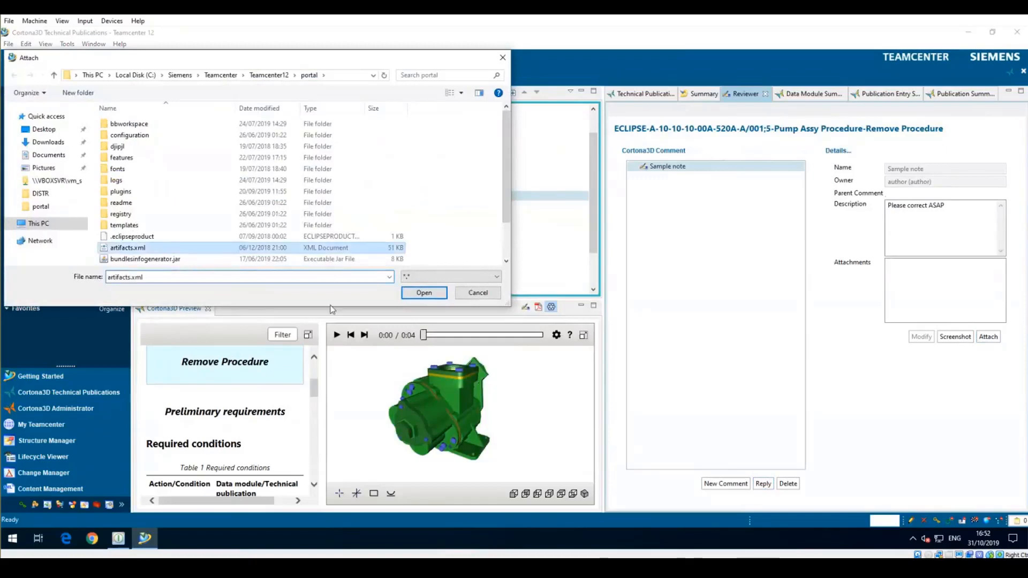
pyautogui.click(427, 295)
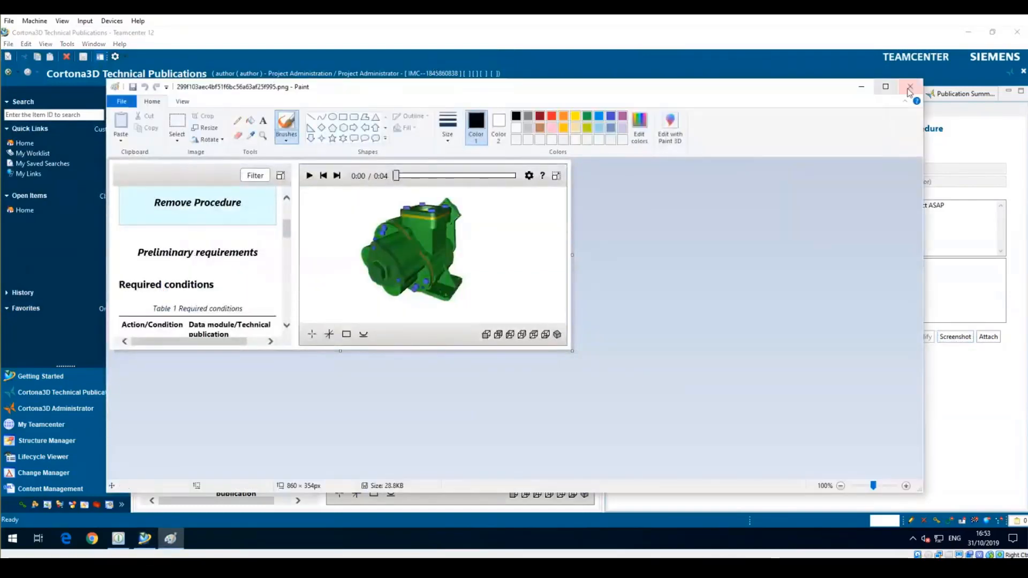
# Add two screenshots of the procedure preview to the Sample note comment, closing each captured image in Paint
pyautogui.click(910, 88)
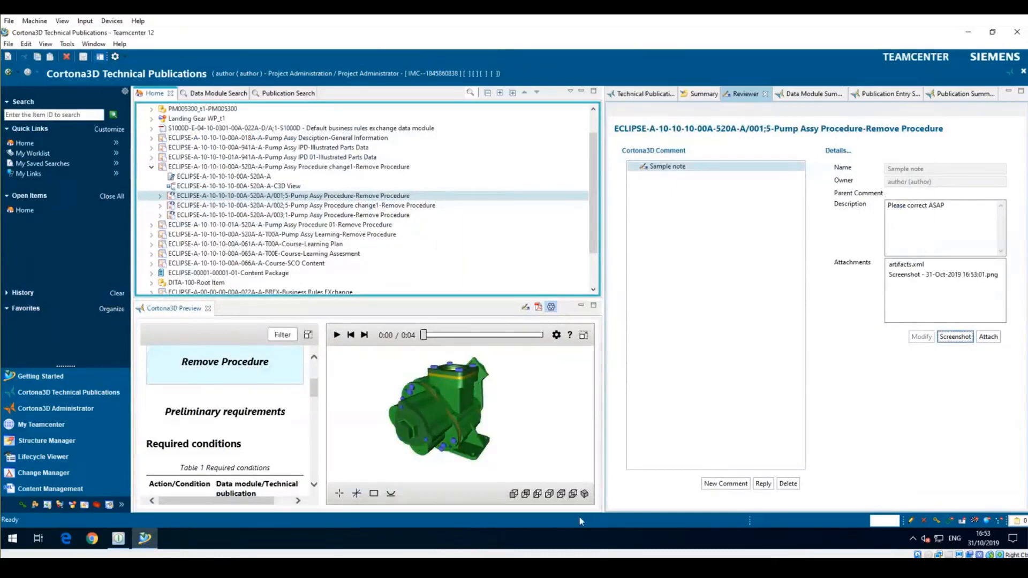
pyautogui.click(957, 342)
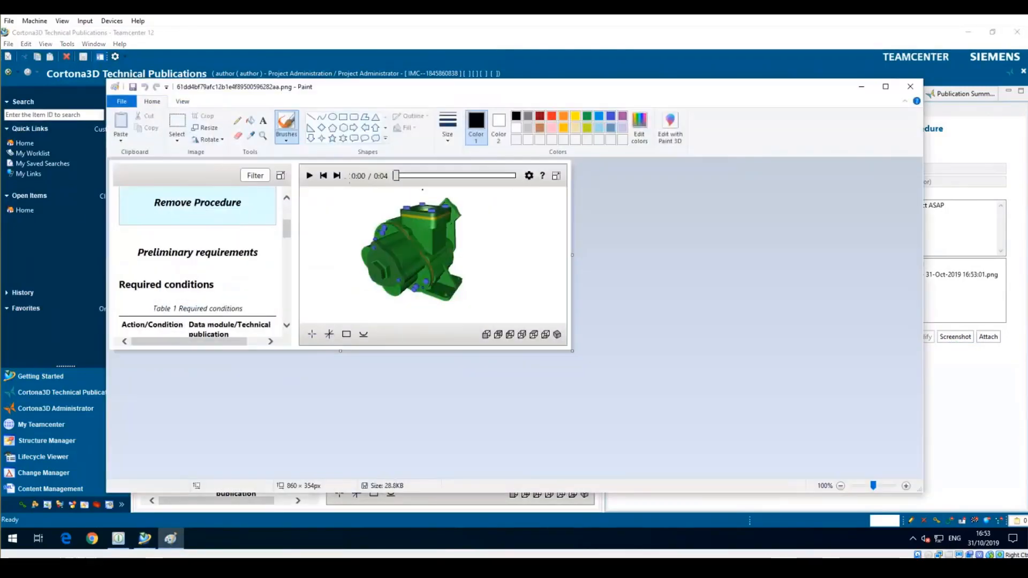
pyautogui.click(911, 87)
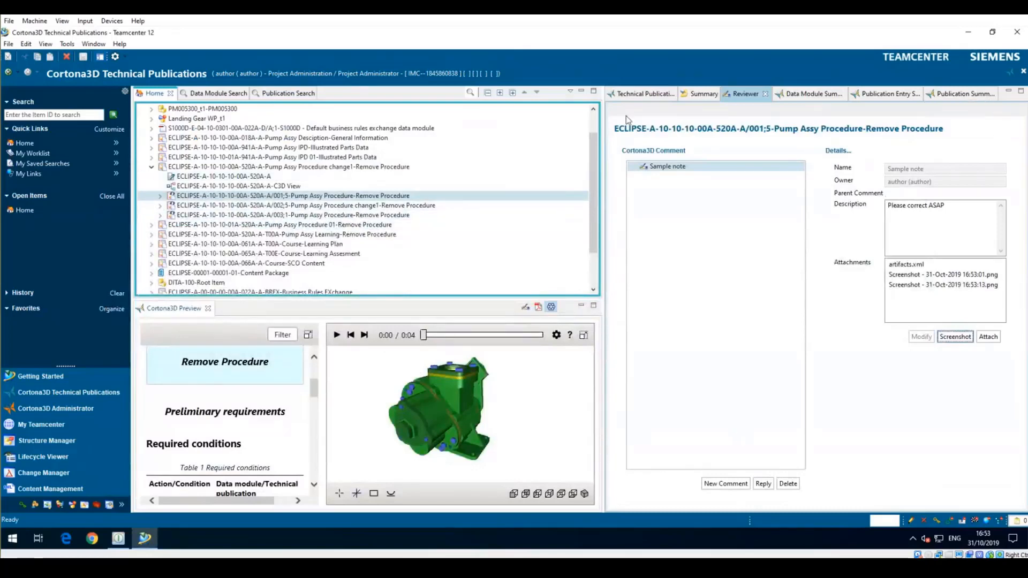
pyautogui.click(200, 198)
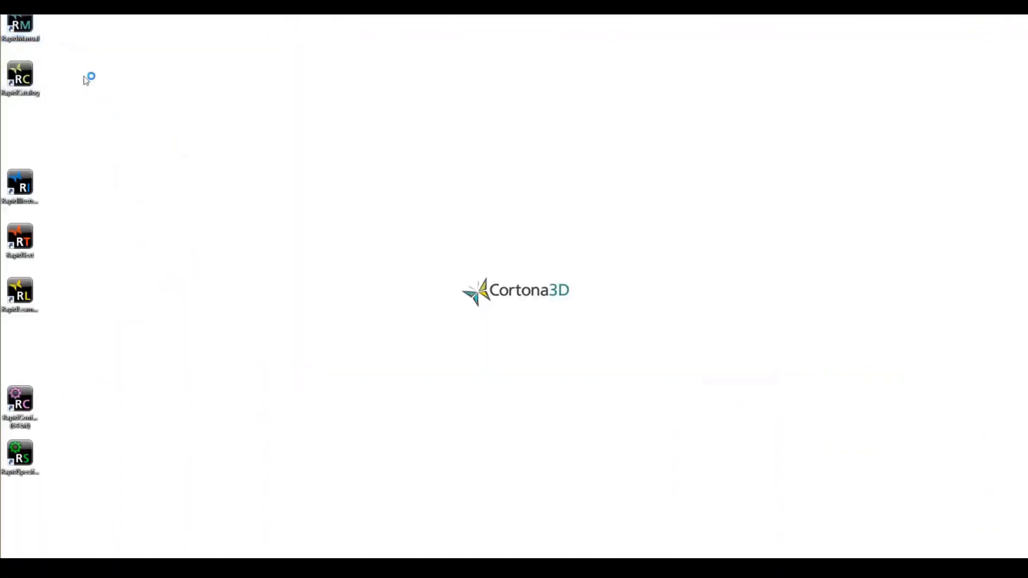
# Open the Pump IPC - Complete project from the Demo - General - Pump working space in RapidCatalog
pyautogui.click(13, 22)
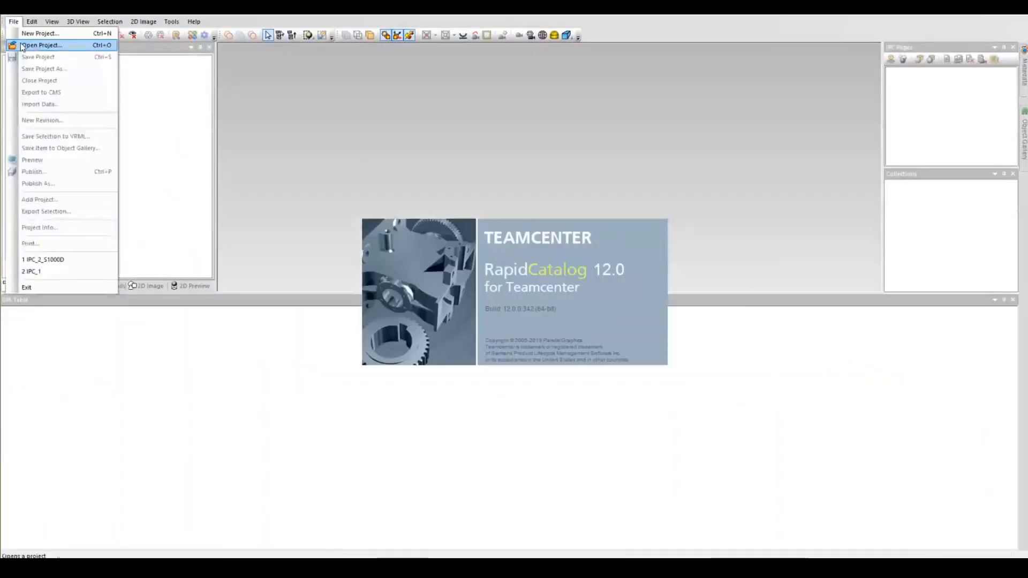
pyautogui.click(42, 45)
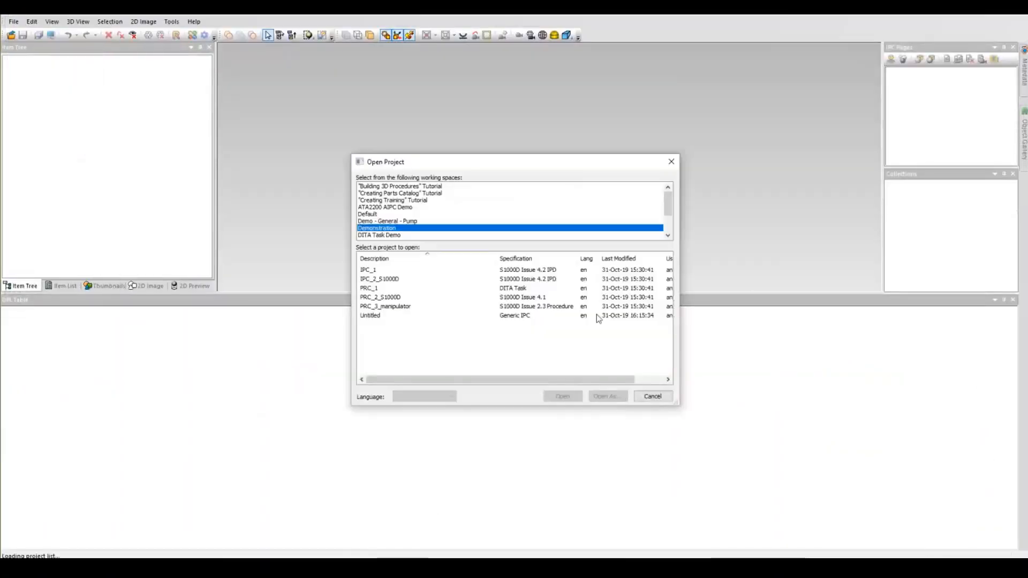
pyautogui.click(384, 221)
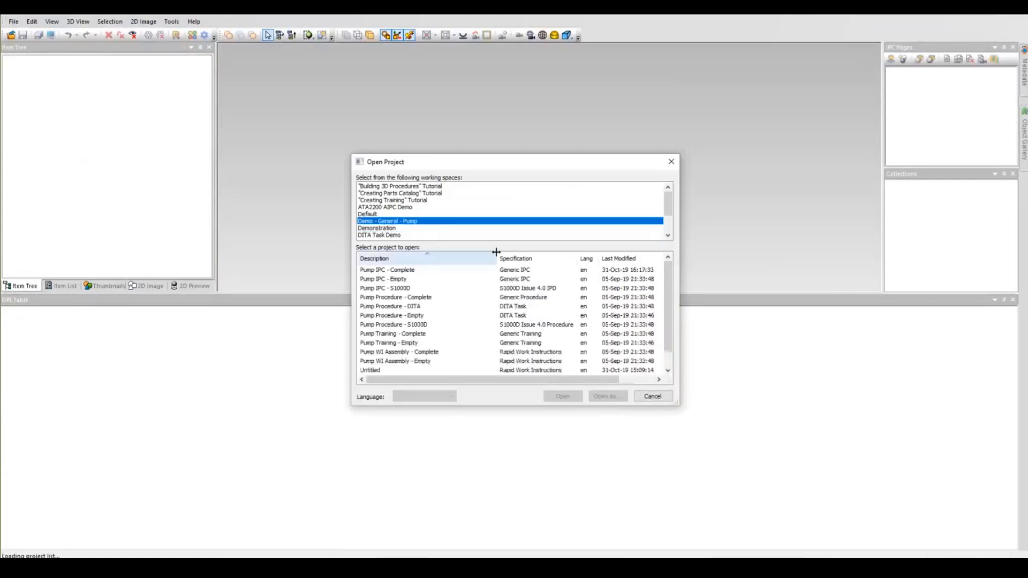
pyautogui.click(512, 278)
pyautogui.click(562, 396)
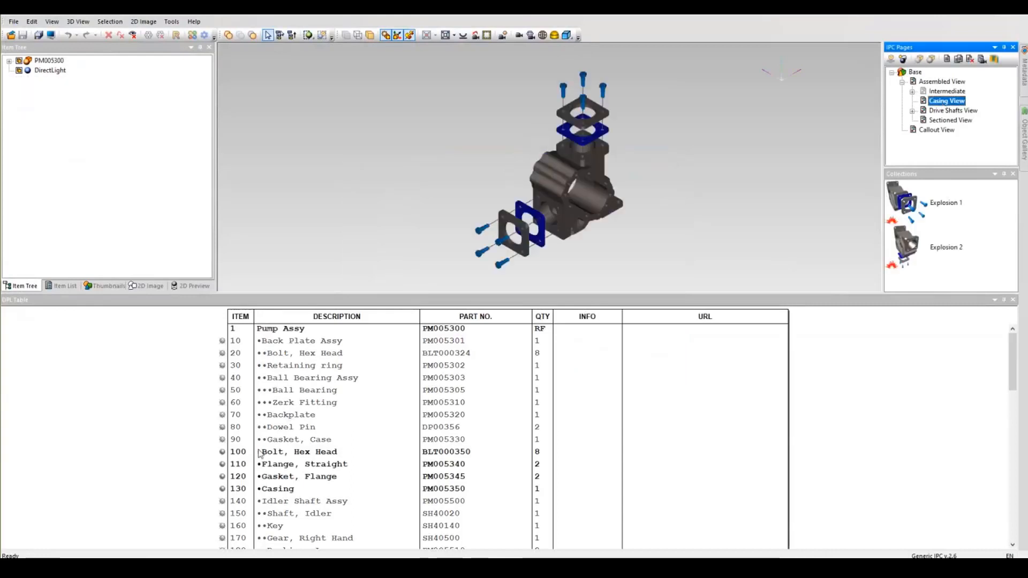
# Display the 2D preview of the Casing View page and open its project image in the 2D editor
pyautogui.click(187, 286)
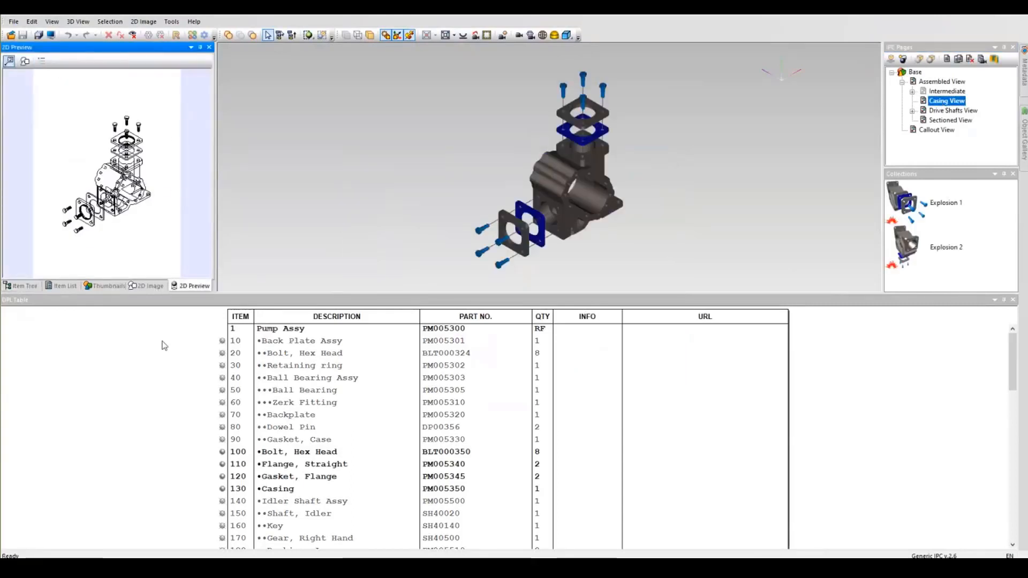
pyautogui.click(25, 60)
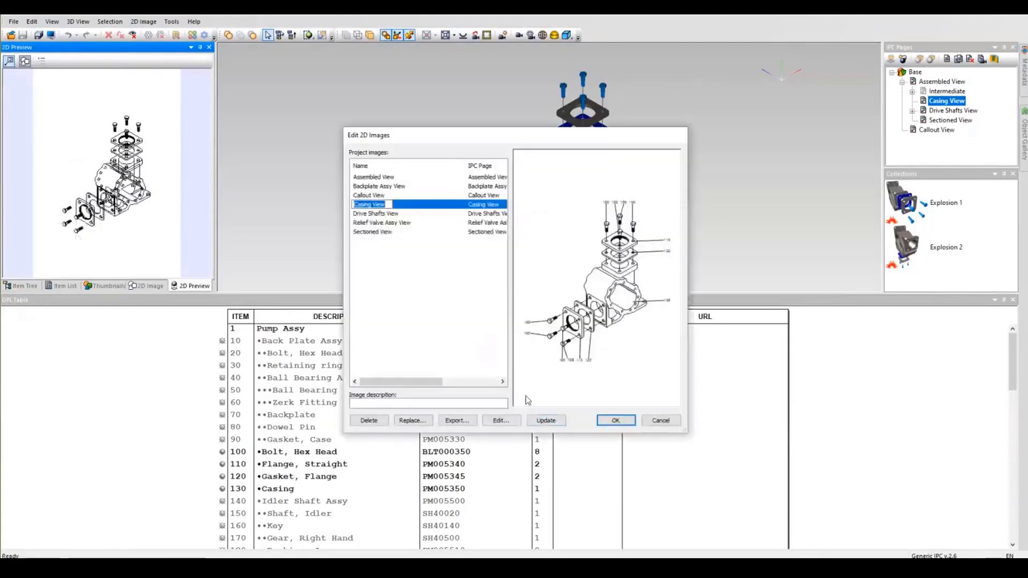
pyautogui.click(503, 422)
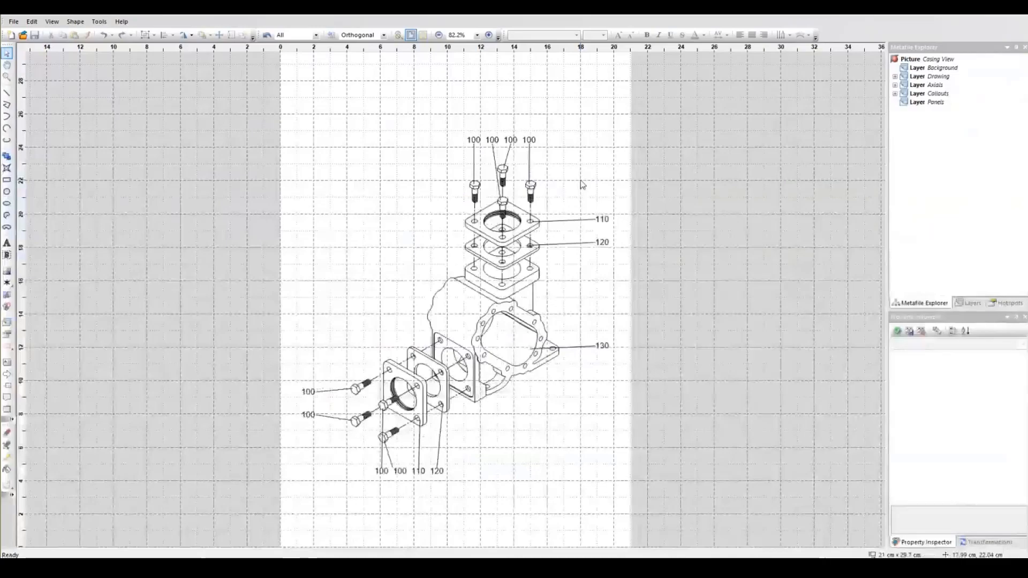
# Draw an open five-segment polyline in the blank area beside the exploded flanges, from about 2, 20 cm to about 4.34, 20.58 cm
pyautogui.scroll(2, 581, 180)
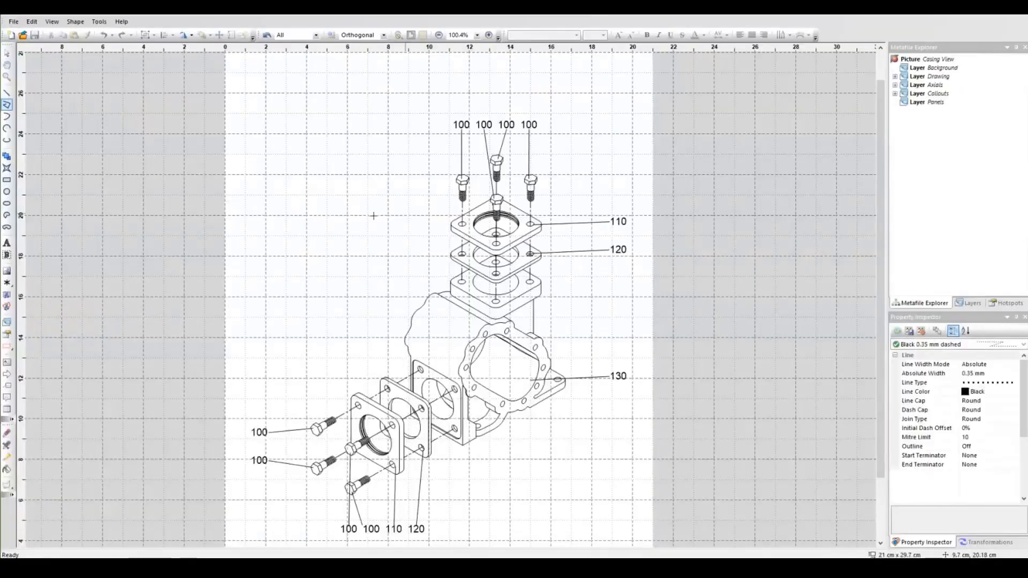
pyautogui.keyDown('ctrl'); pyautogui.scroll(1, 269, 219); pyautogui.keyUp('ctrl')
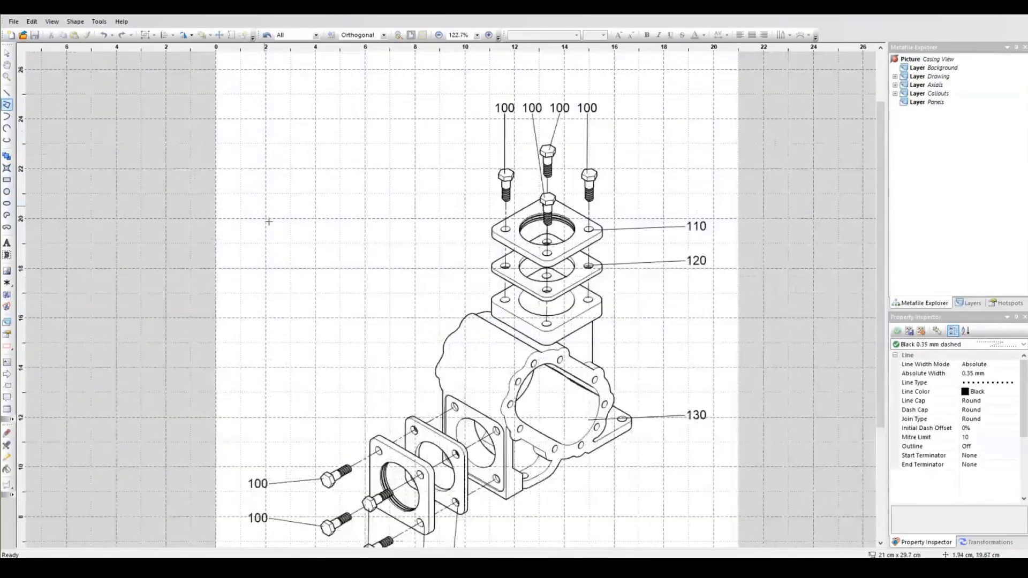
pyautogui.click(269, 221)
pyautogui.click(296, 94)
pyautogui.click(442, 89)
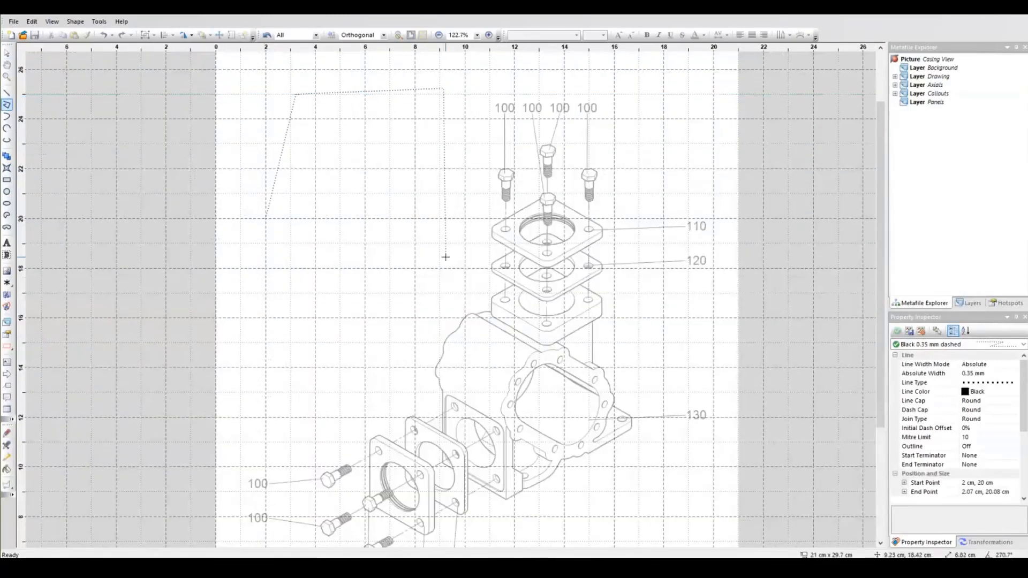
pyautogui.click(446, 257)
pyautogui.click(309, 296)
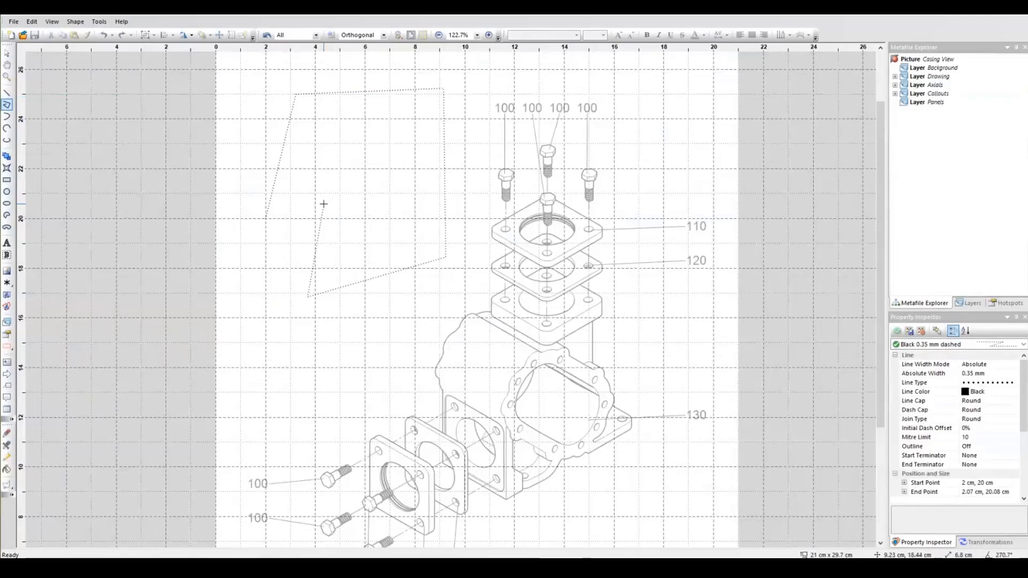
pyautogui.doubleClick(324, 204)
# Set the polyline's line type to solid
pyautogui.click(988, 382)
pyautogui.click(1008, 383)
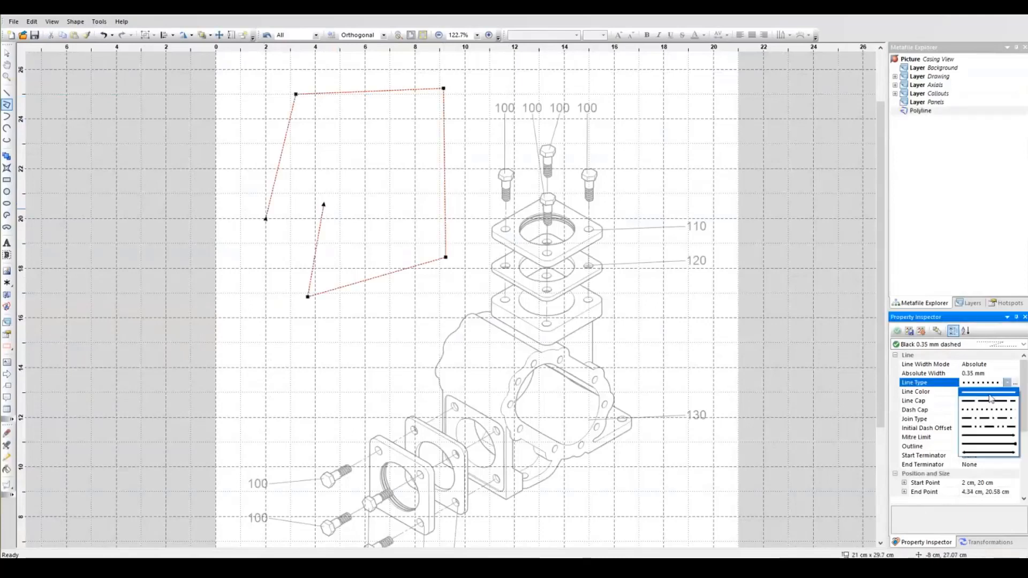
pyautogui.click(991, 394)
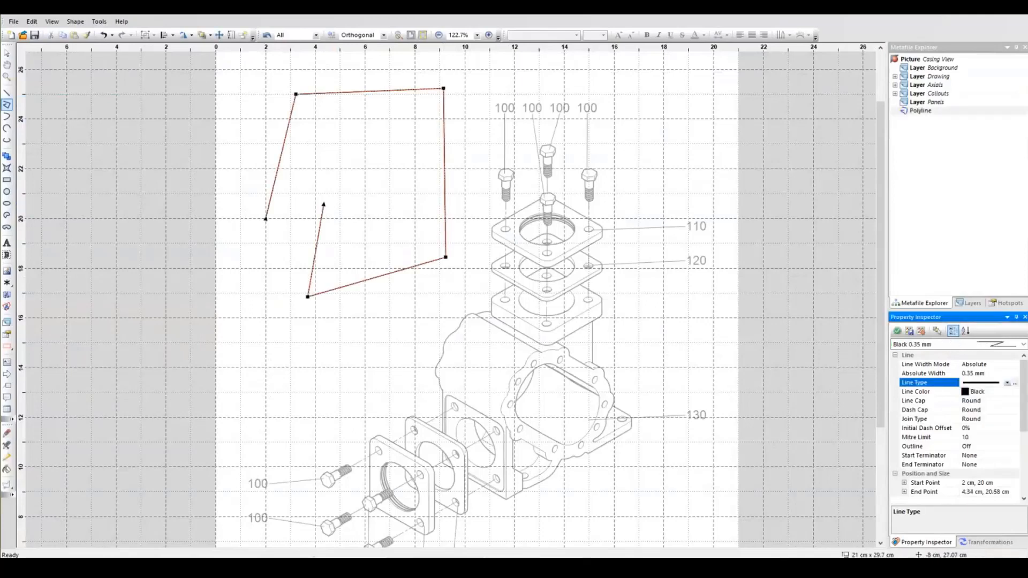
pyautogui.click(6, 105)
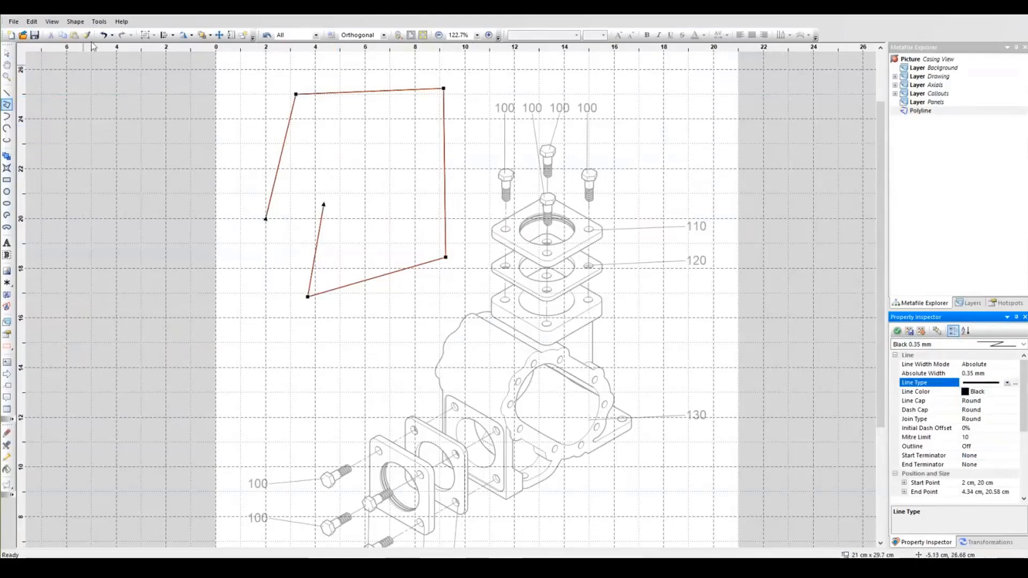
# Chamfer all corners of the polyline with a distance of 2 cm, then deselect it and leave the drawing tool
pyautogui.click(75, 23)
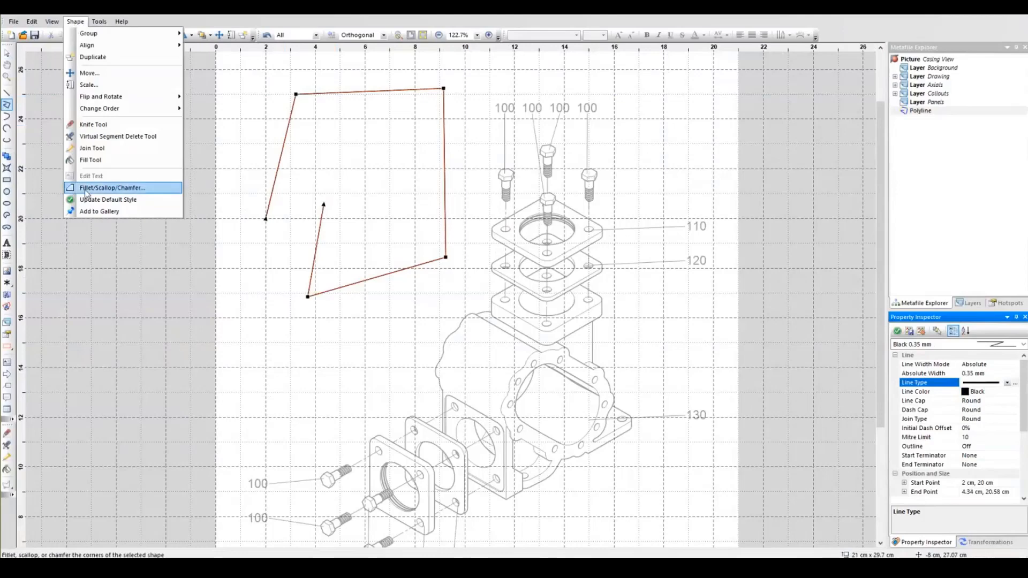
pyautogui.click(123, 188)
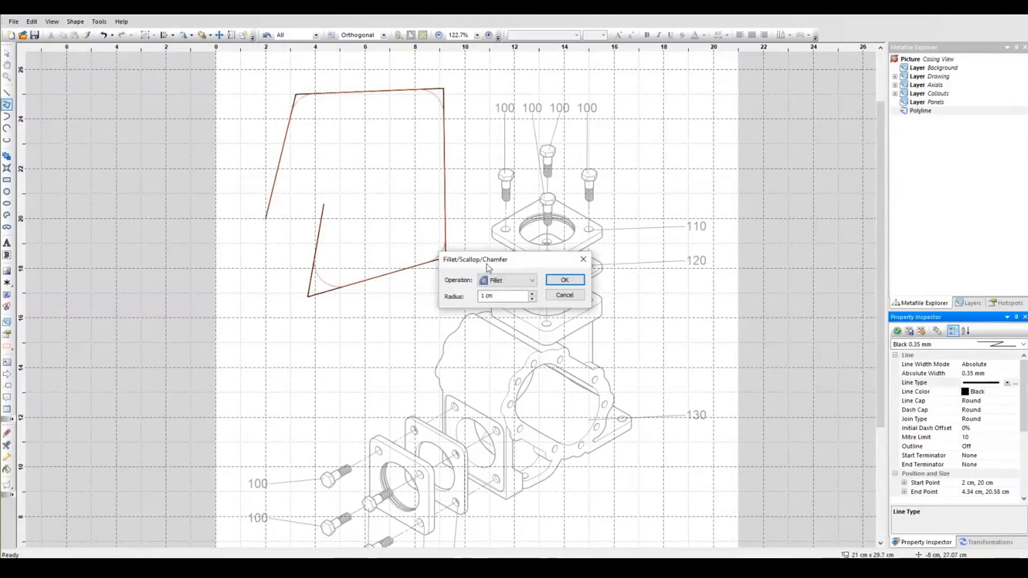
pyautogui.moveTo(485, 262); pyautogui.dragTo(432, 266)
pyautogui.click(480, 285)
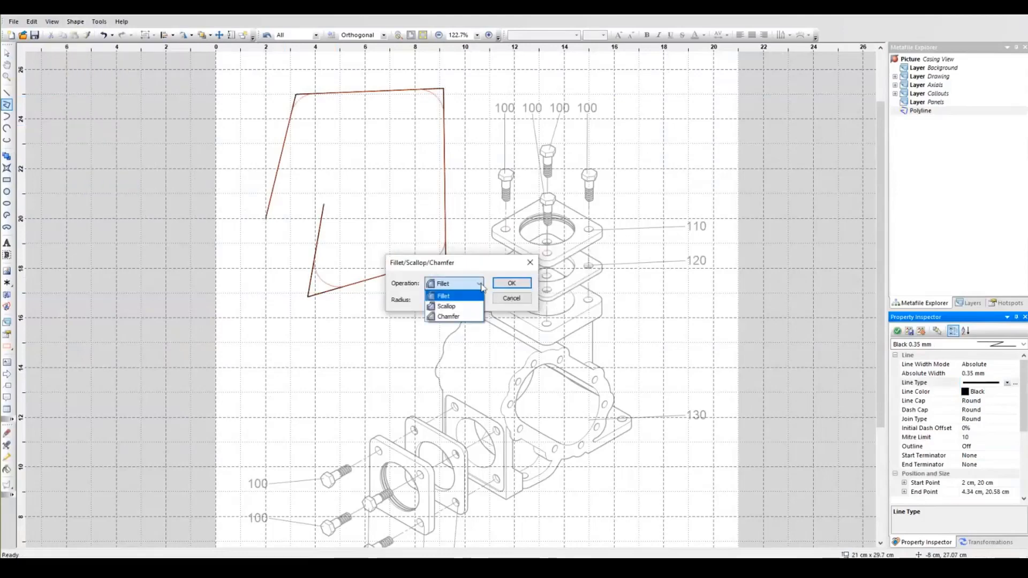
pyautogui.click(452, 316)
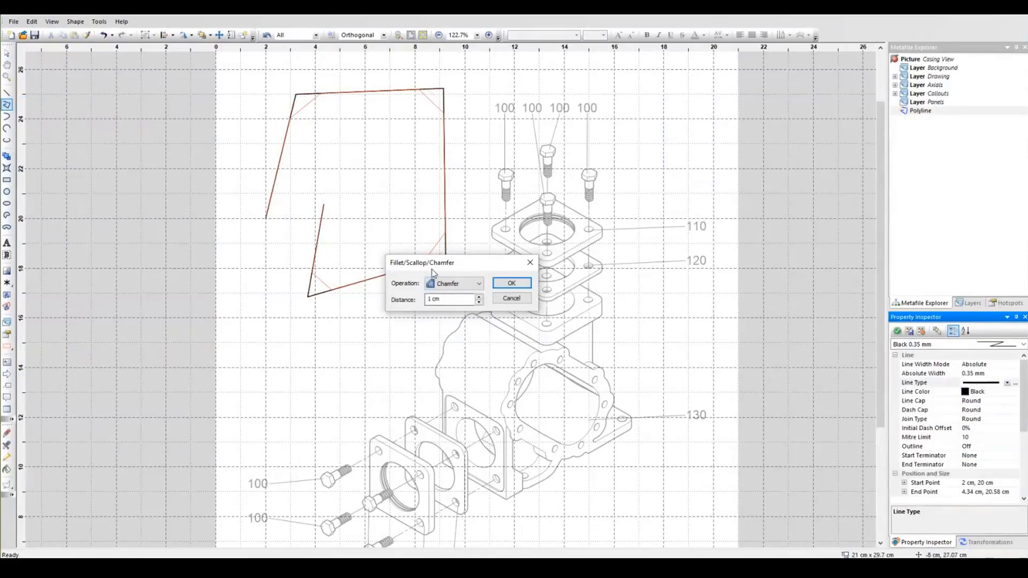
pyautogui.moveTo(455, 262); pyautogui.dragTo(547, 130)
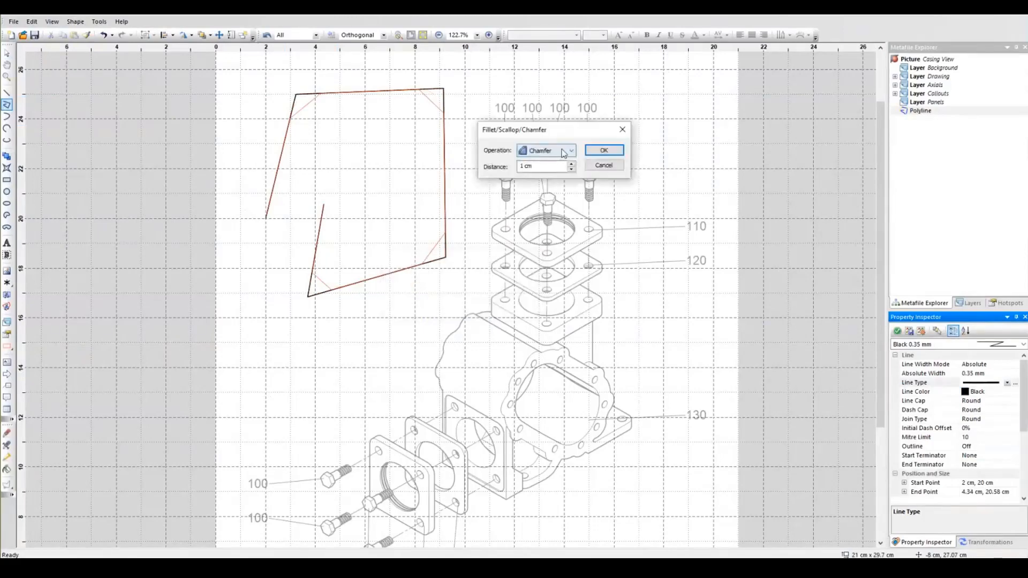
pyautogui.press('Tab')
pyautogui.write('2')
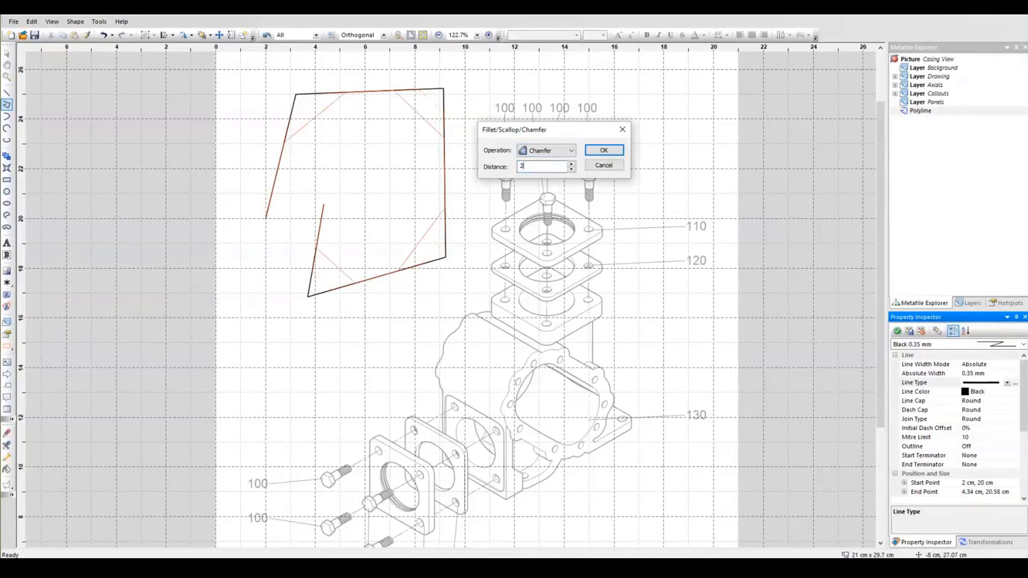
pyautogui.click(605, 151)
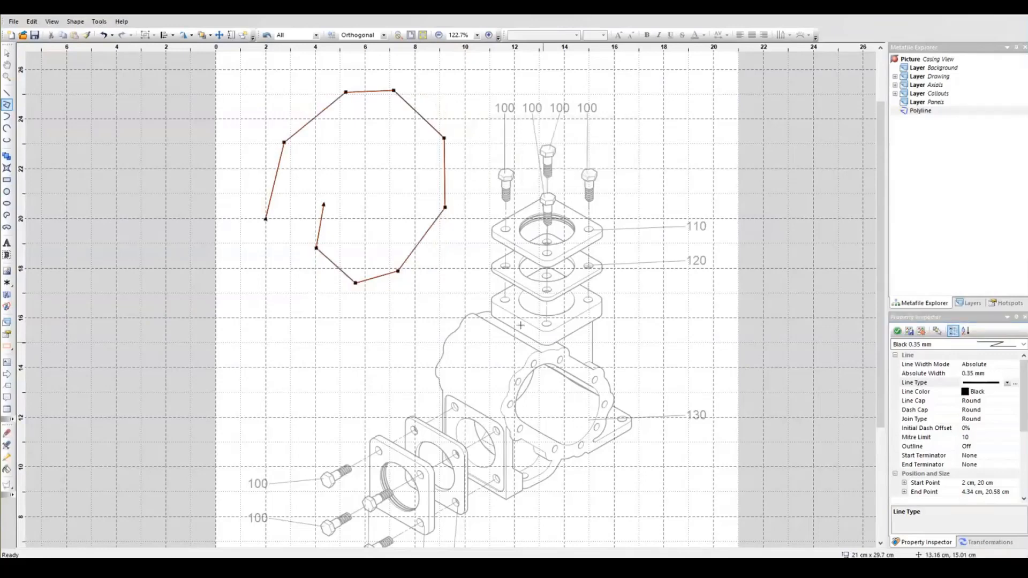
pyautogui.click(207, 148)
pyautogui.press('Escape')
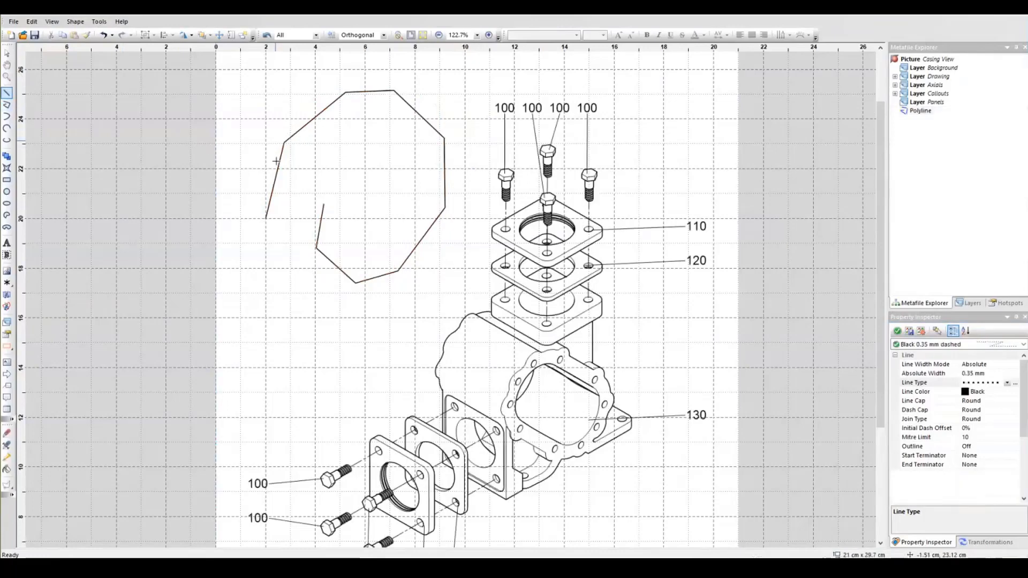
pyautogui.press('Escape')
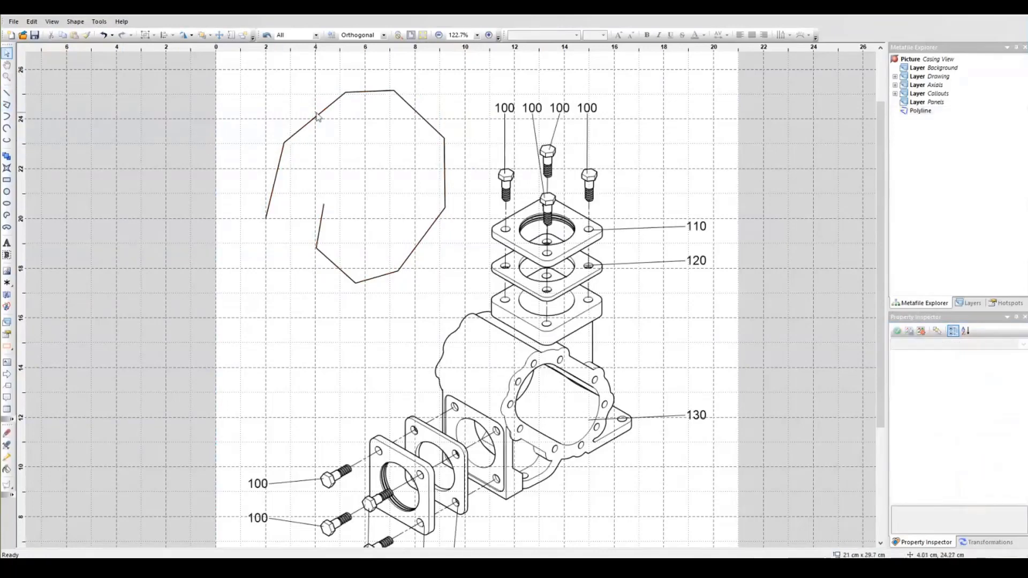
# Select the chamfered polyline and remove the right end point of its top edge
pyautogui.click(317, 117)
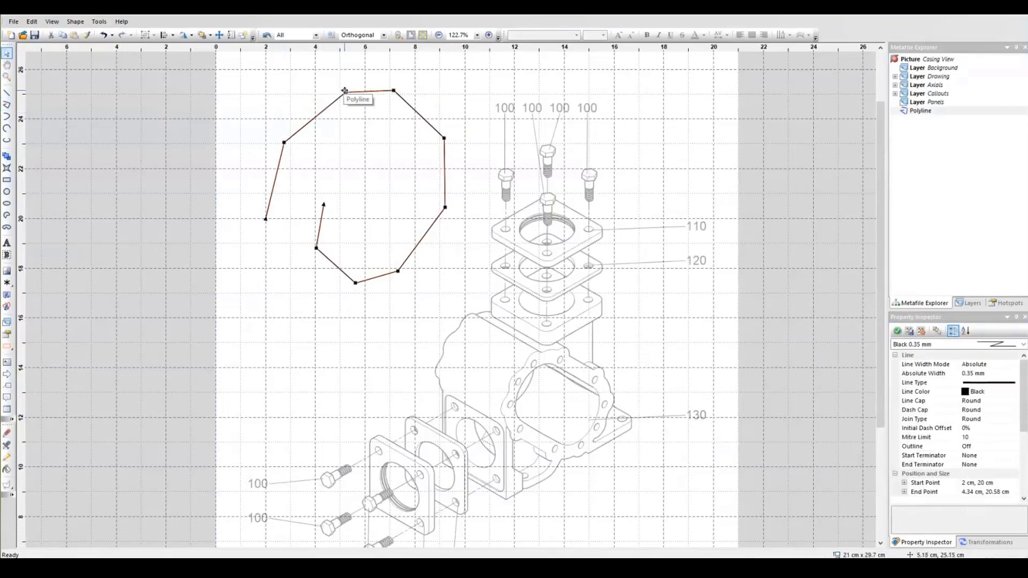
pyautogui.click(345, 91)
pyautogui.keyDown('ctrl'); pyautogui.click(394, 90); pyautogui.keyUp('ctrl')
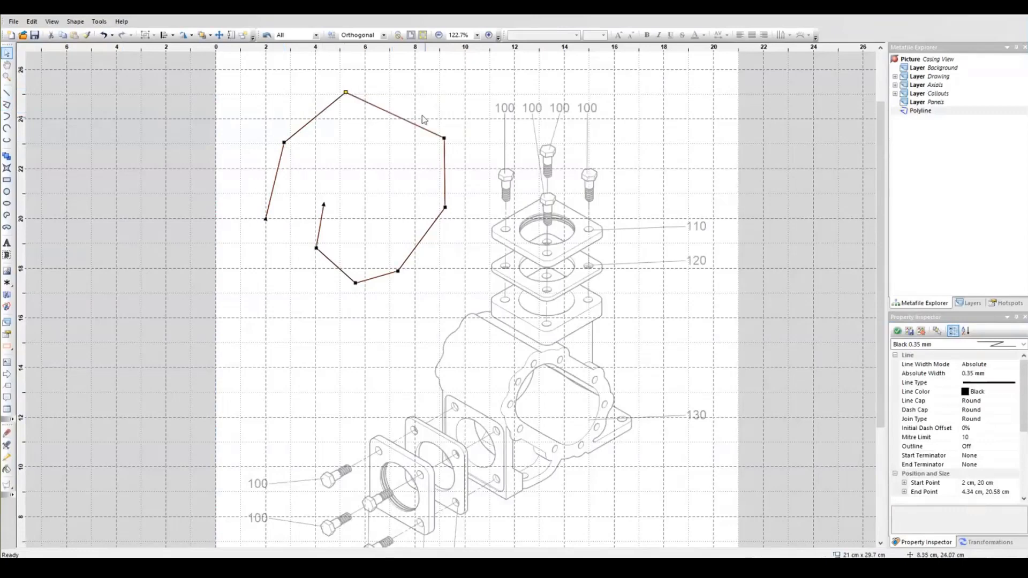
# Fillet the polyline's topmost corner and the two corners of its right vertical edge at 2 cm, then deselect it
pyautogui.click(445, 139)
pyautogui.click(445, 208)
pyautogui.click(75, 22)
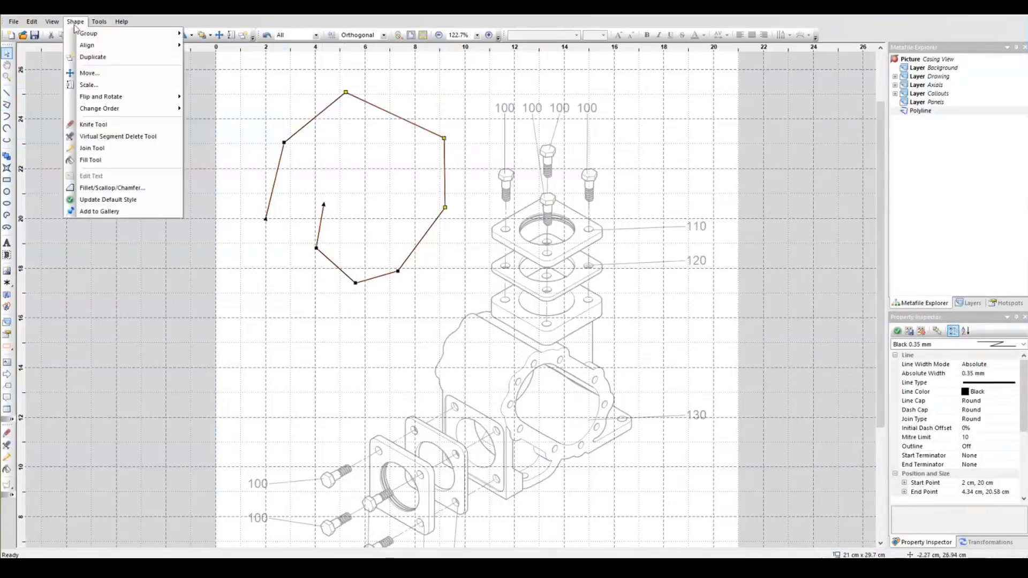
pyautogui.click(134, 188)
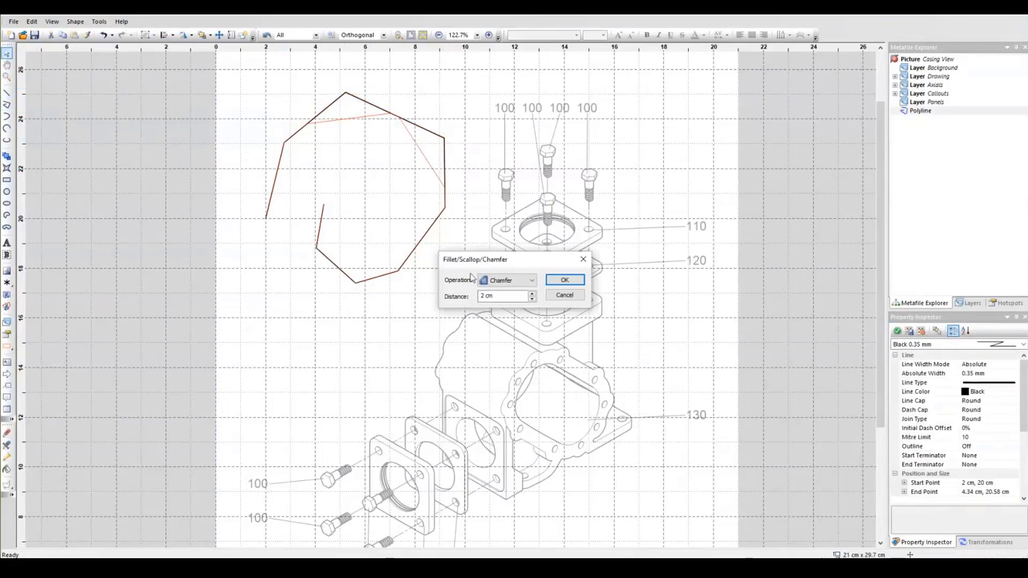
pyautogui.click(514, 281)
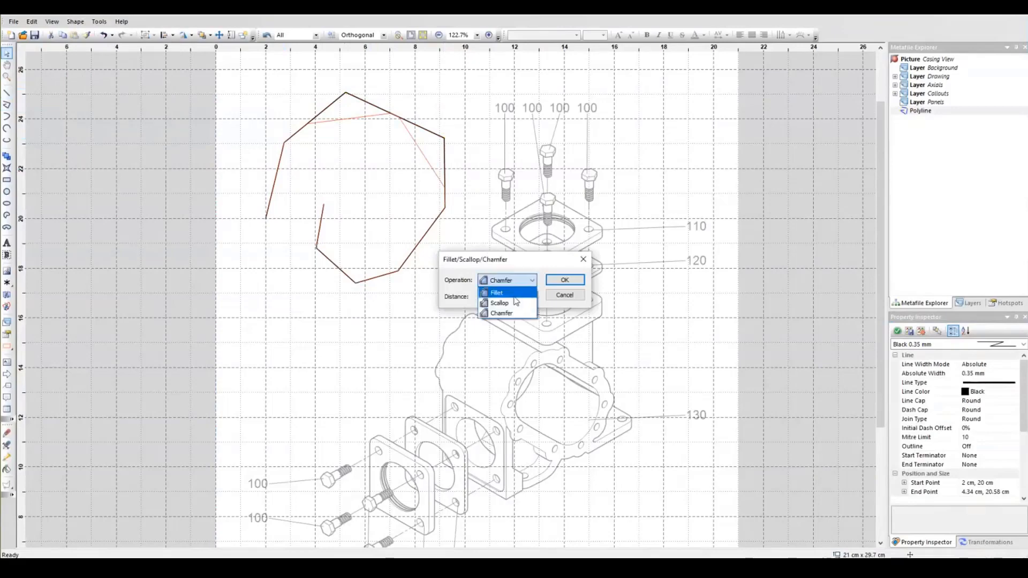
pyautogui.click(524, 304)
pyautogui.click(565, 280)
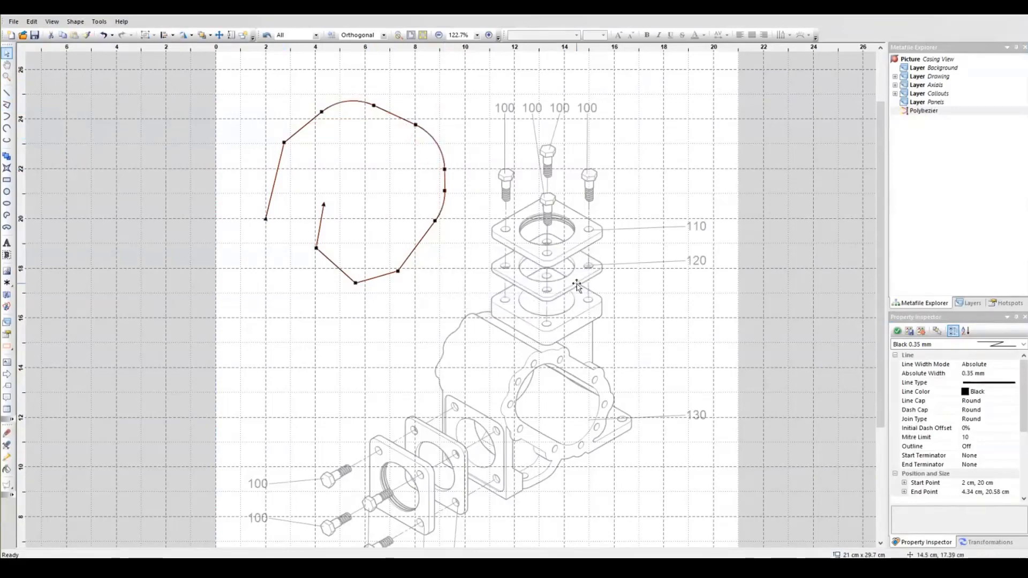
pyautogui.click(245, 145)
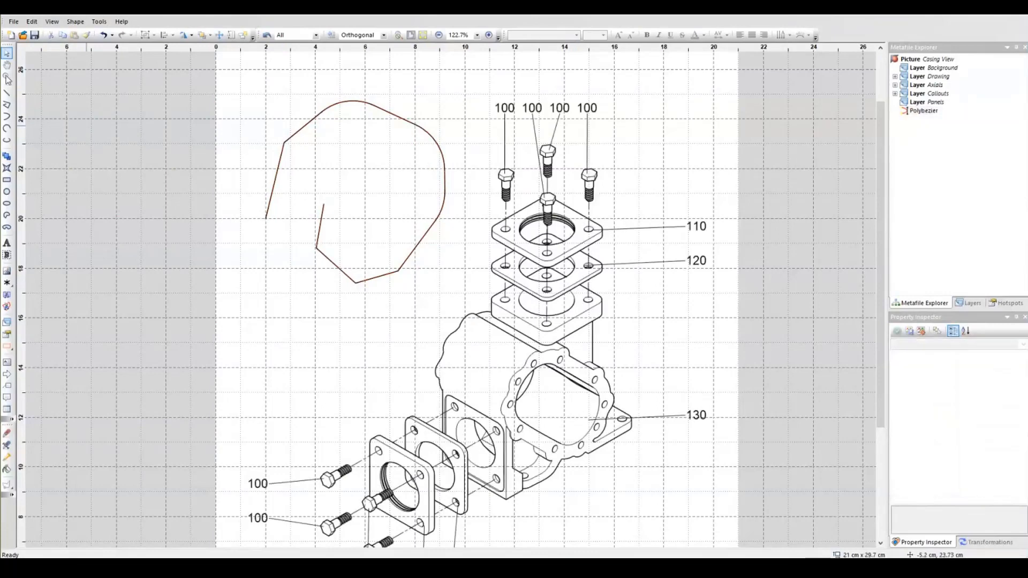
# Add the Helvetica text "Sample text" in the blank area above the filleted shape
pyautogui.click(7, 104)
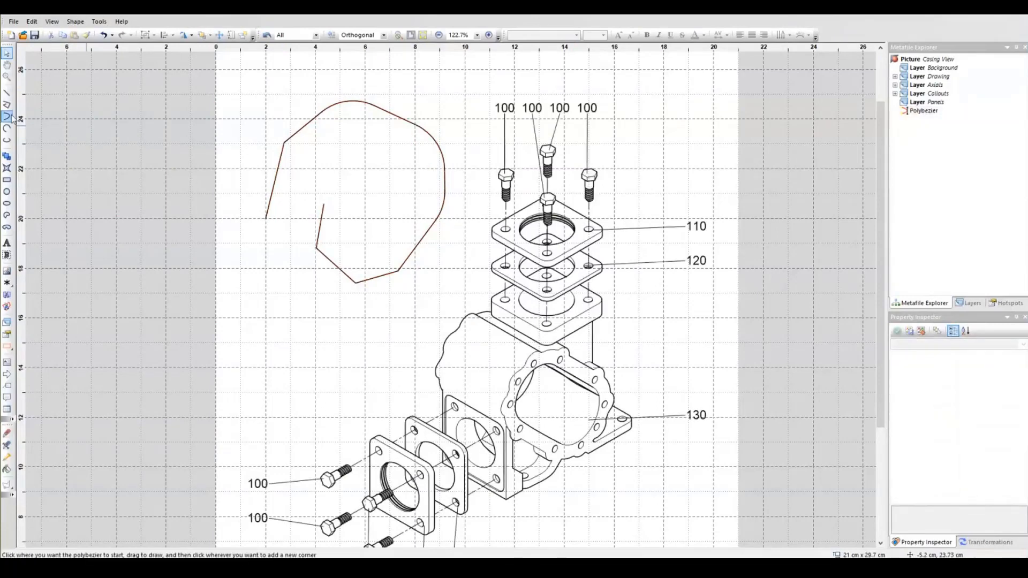
pyautogui.press('Escape')
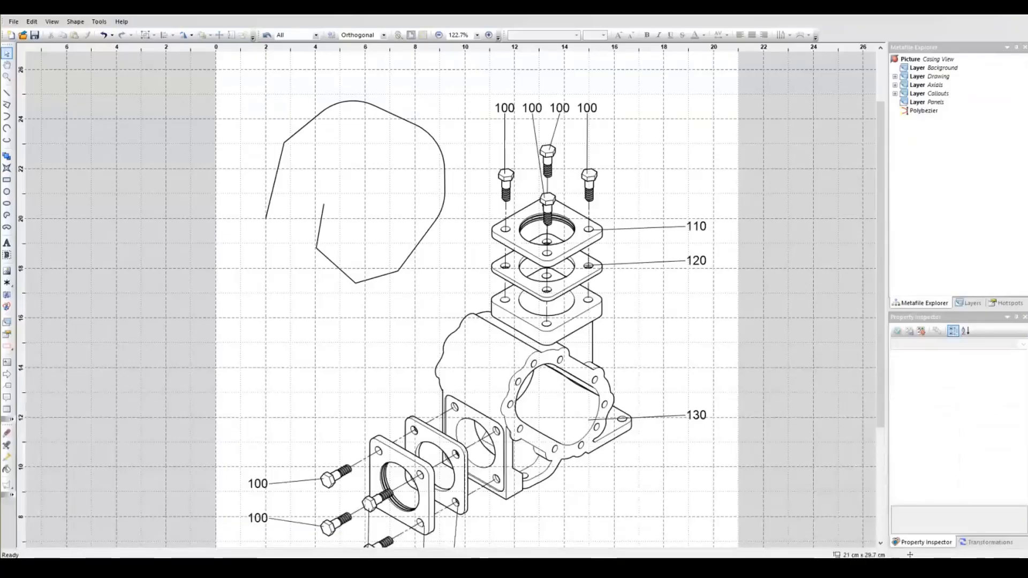
pyautogui.scroll(3, 543, 76)
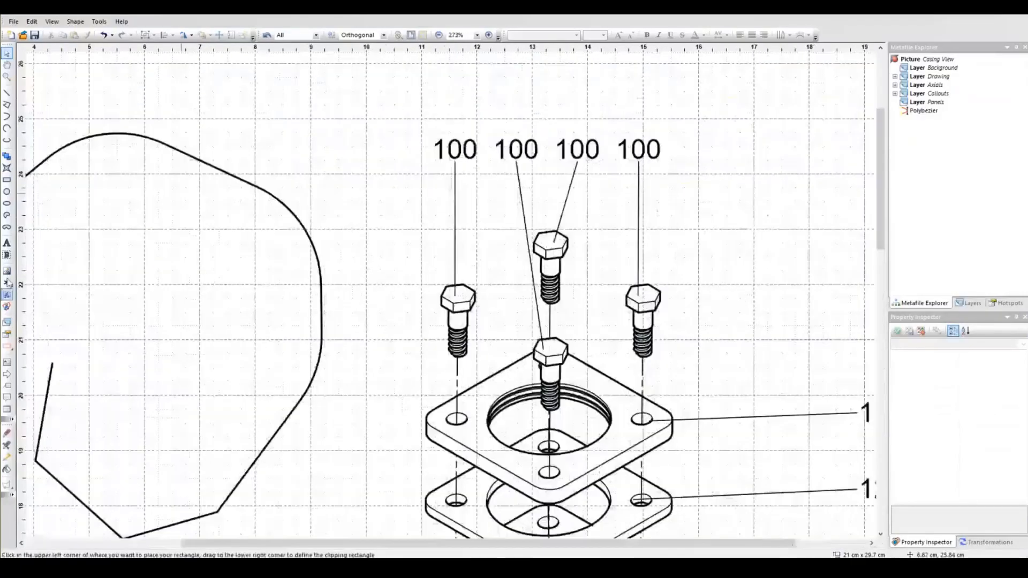
pyautogui.click(7, 243)
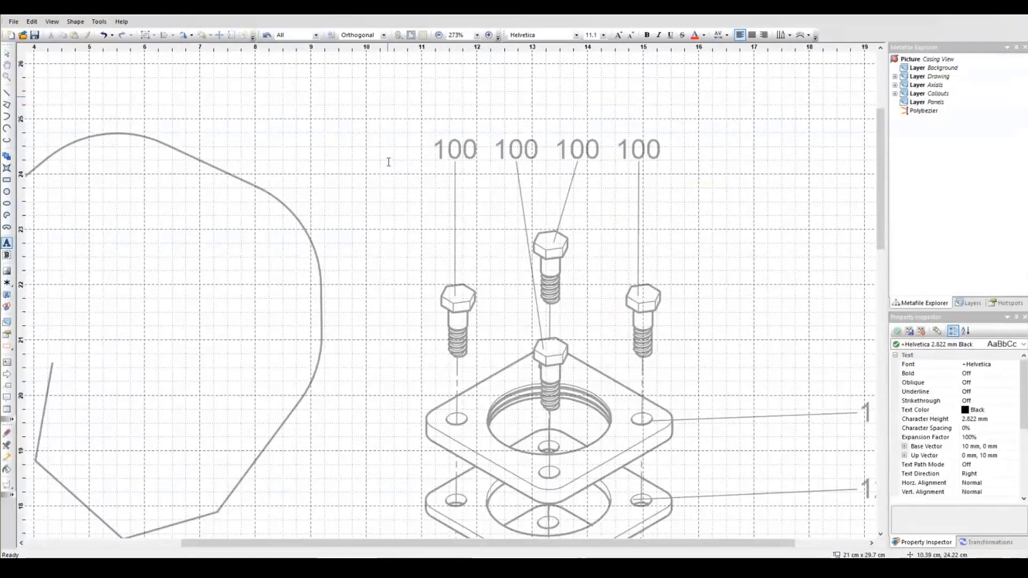
pyautogui.write('Sample text')
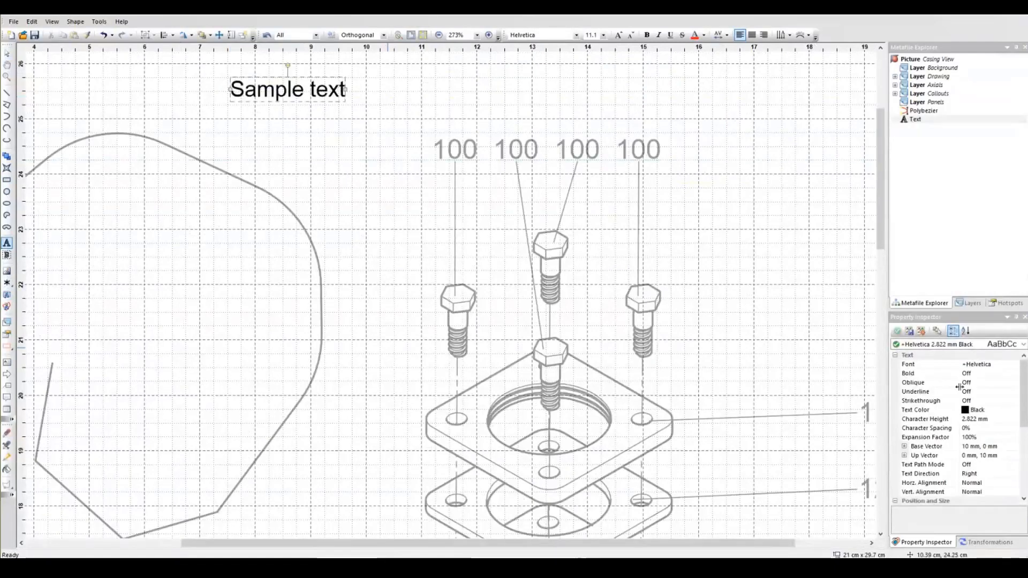
# Turn on Underline and Strikethrough for the "Sample text" object, then leave the text tool and deselect it
pyautogui.click(978, 392)
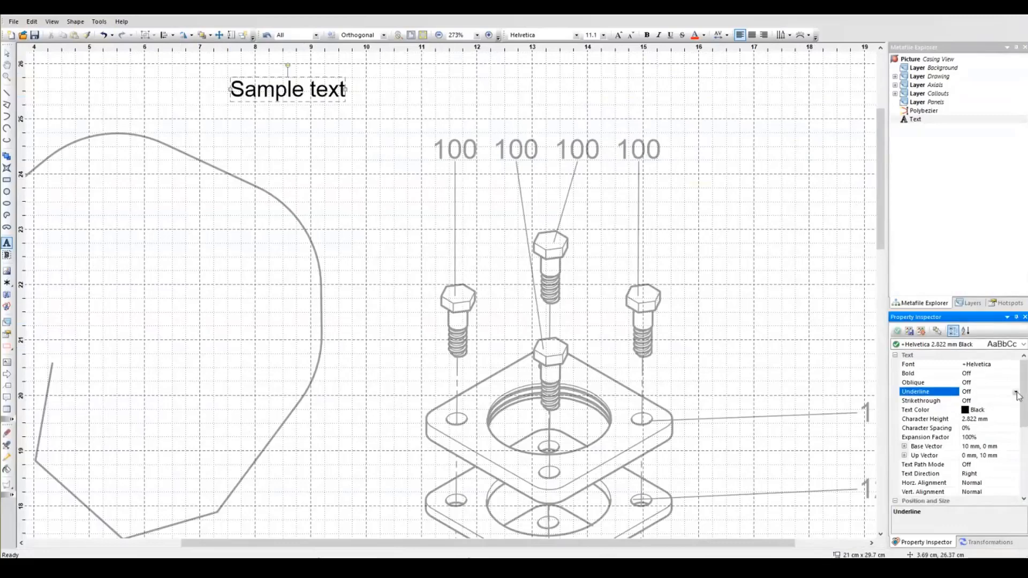
pyautogui.click(1016, 392)
pyautogui.click(965, 401)
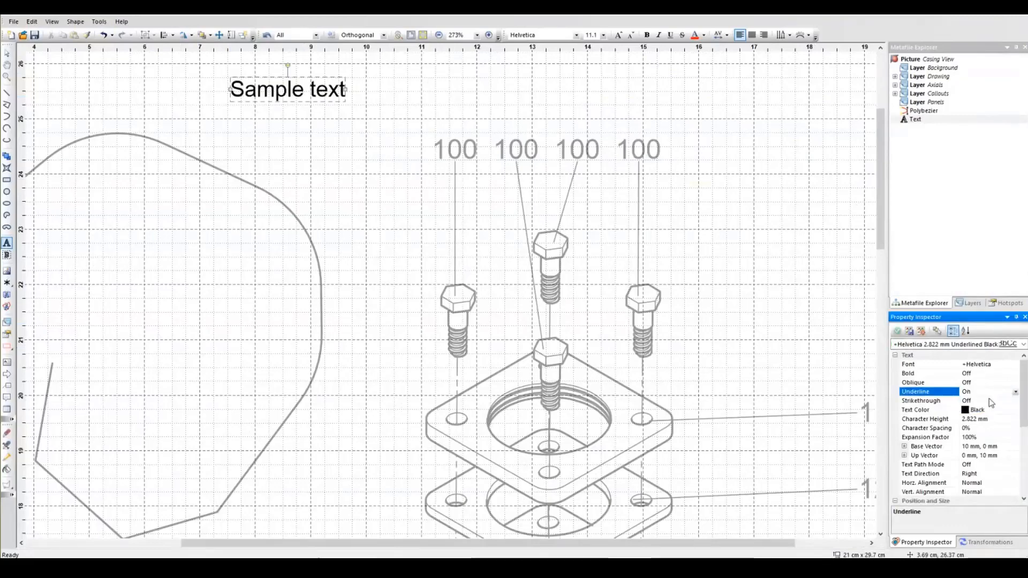
pyautogui.click(986, 401)
pyautogui.click(969, 410)
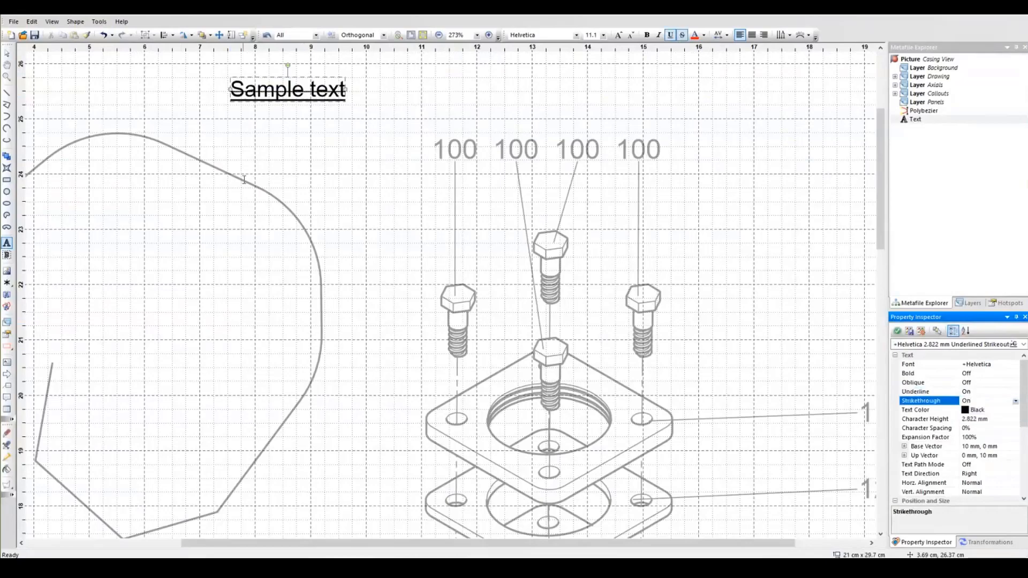
pyautogui.click(7, 53)
pyautogui.click(273, 138)
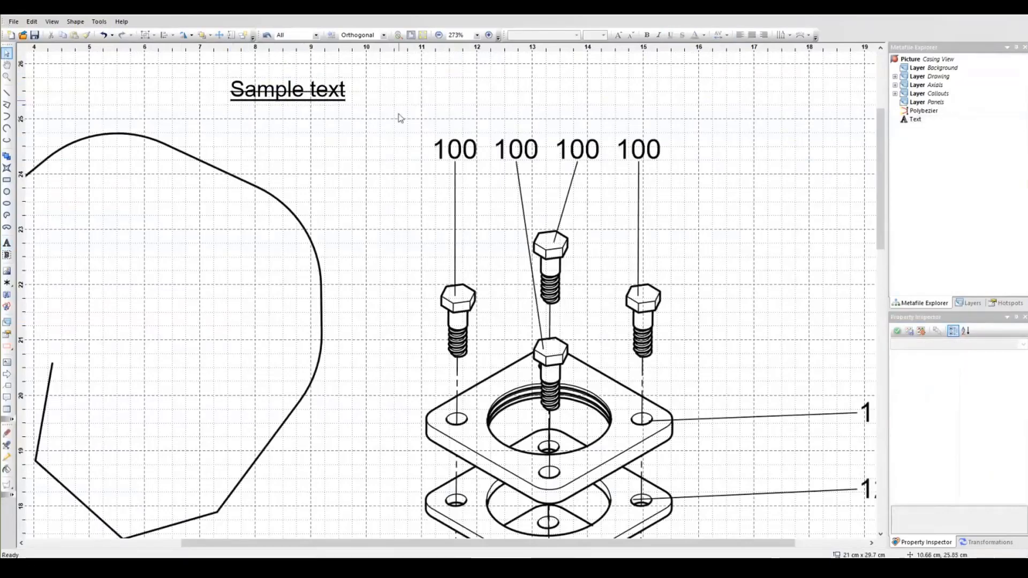
# Reselect the "Sample text" object to examine its text properties, then exit the 2D editor and return to the presentation
pyautogui.click(278, 90)
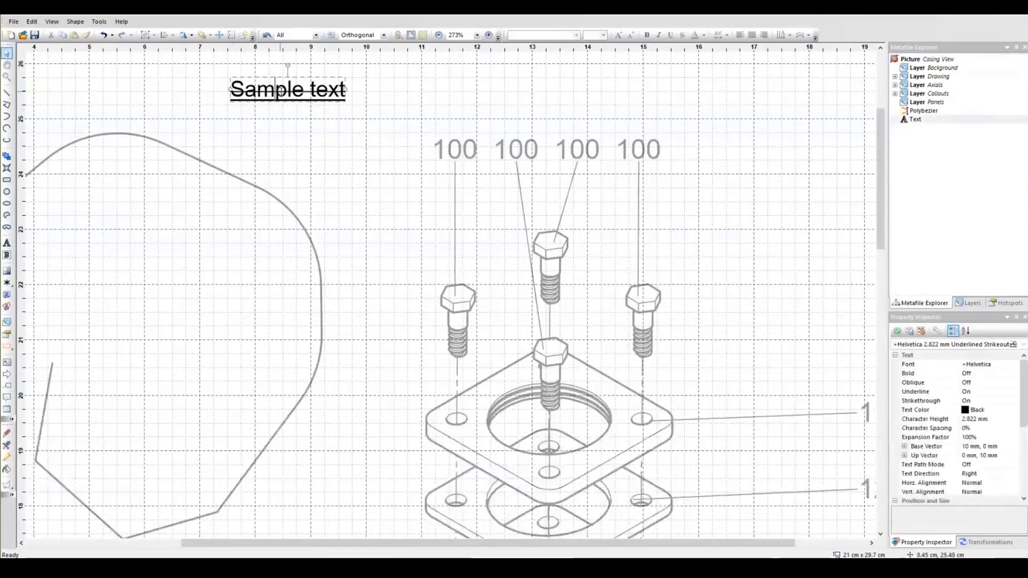
pyautogui.click(925, 318)
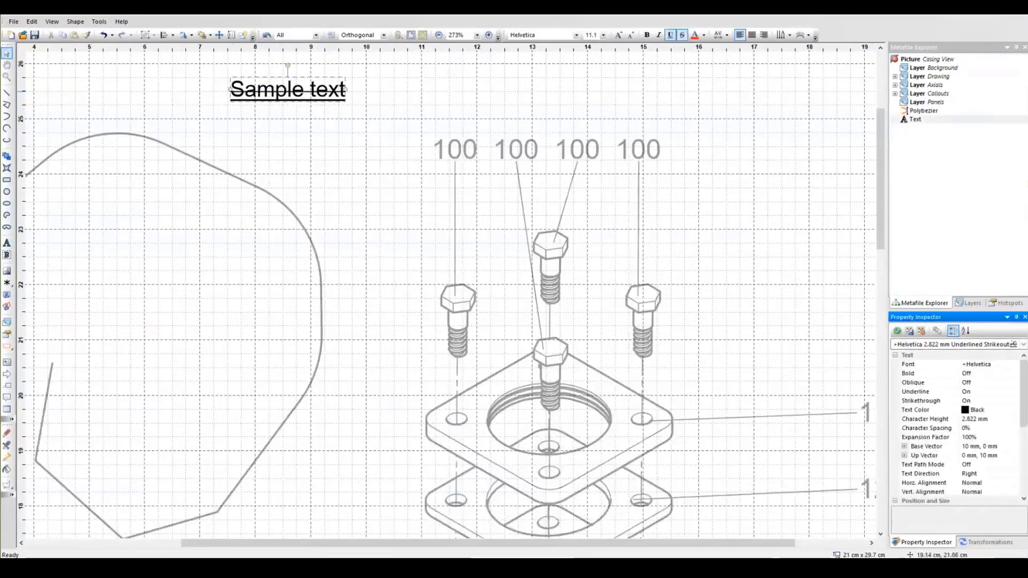
pyautogui.moveTo(1023, 378)
pyautogui.mouseDown()
pyautogui.moveTo(1022, 412)
pyautogui.moveTo(1023, 383)
pyautogui.mouseUp()
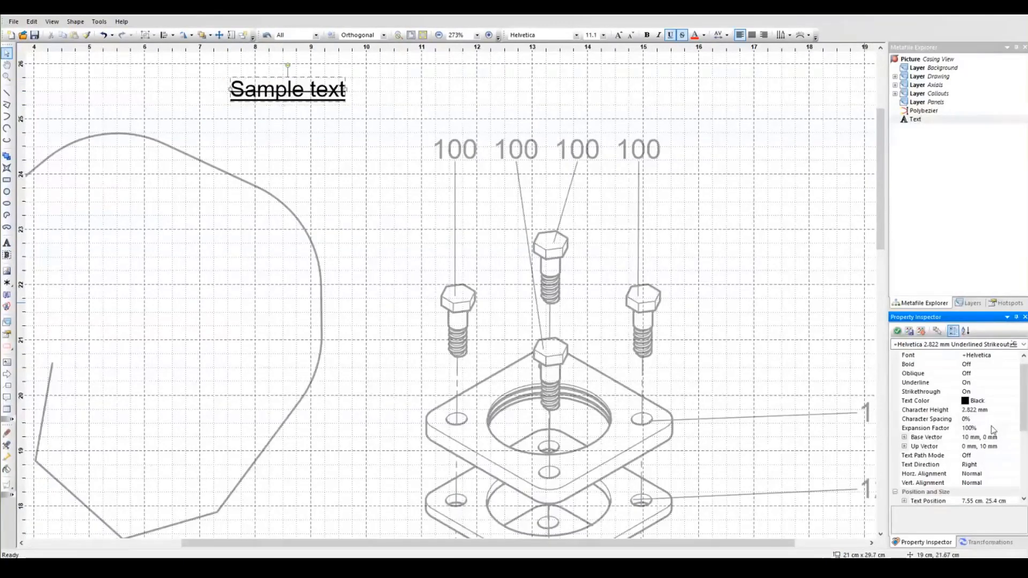
pyautogui.moveTo(708, 566)
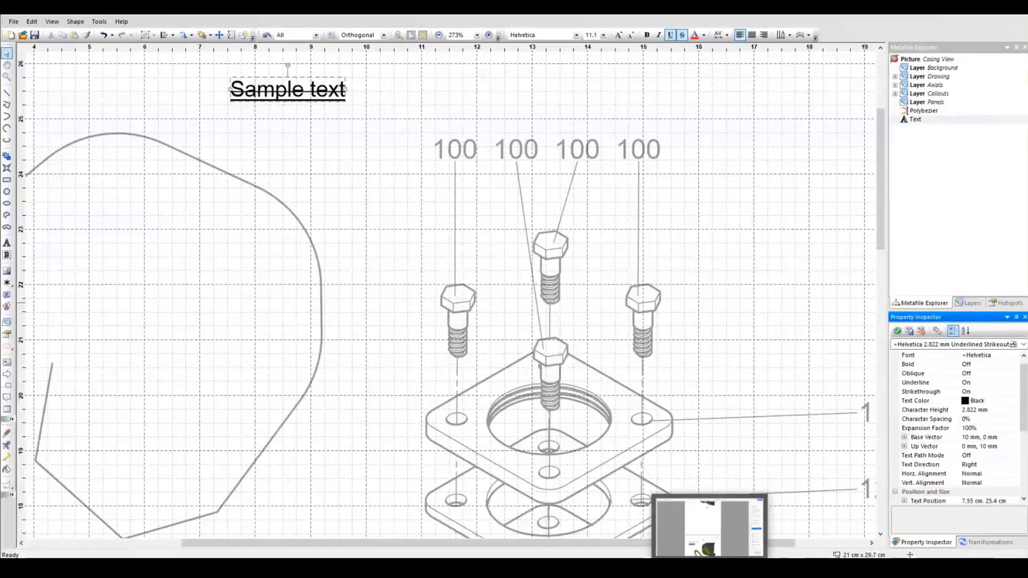
pyautogui.click(14, 22)
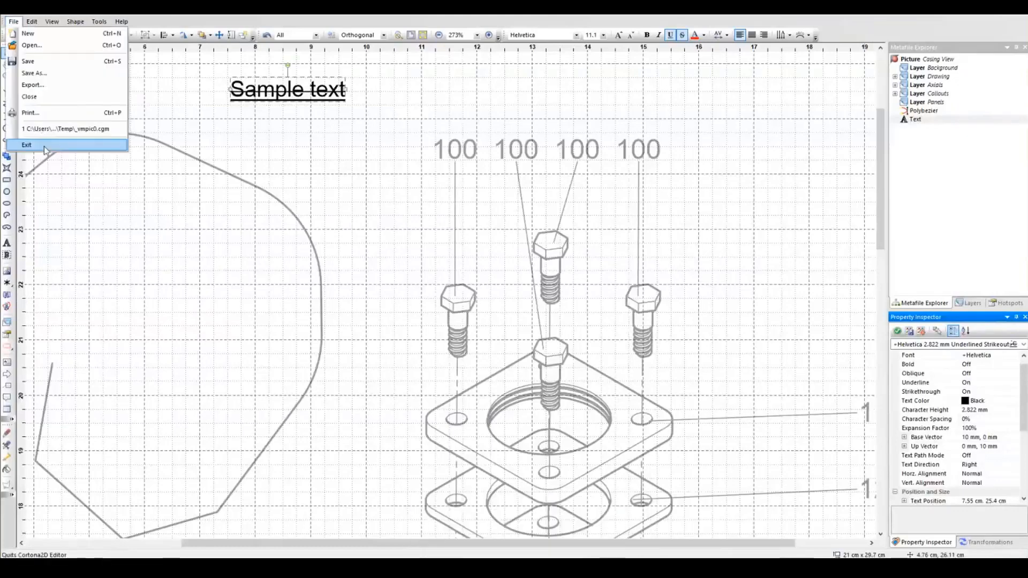
pyautogui.click(29, 144)
pyautogui.click(547, 303)
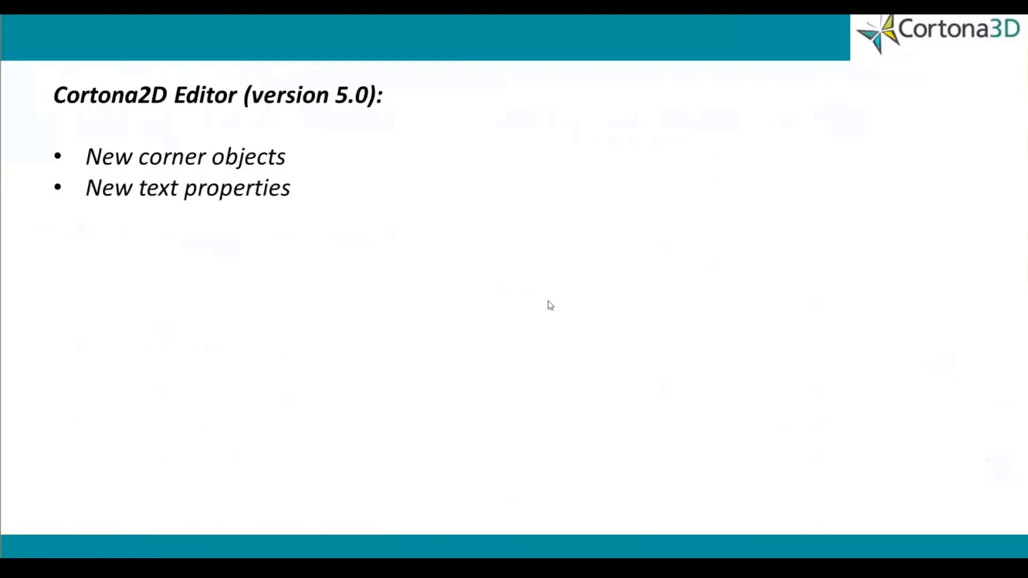
pyautogui.click(463, 302)
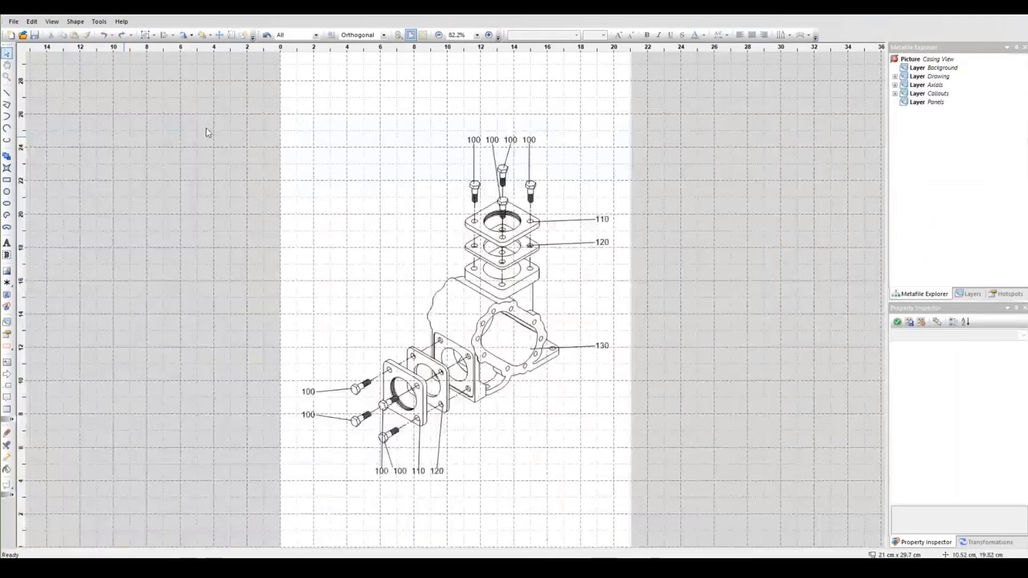
# Show the Shape Gallery and insert Table #13 in the blank area above the exploded view on the page
pyautogui.click(32, 21)
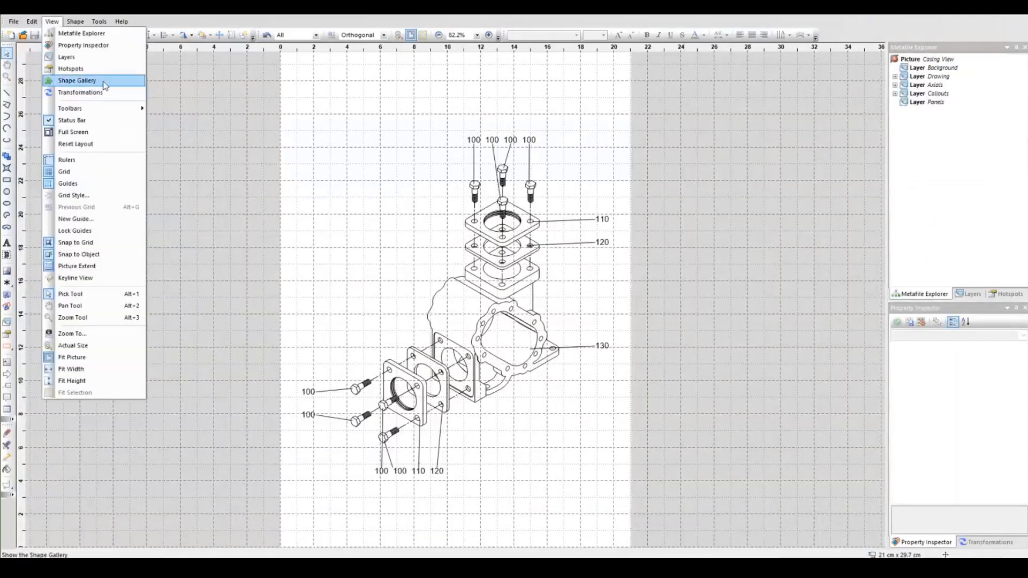
pyautogui.click(103, 81)
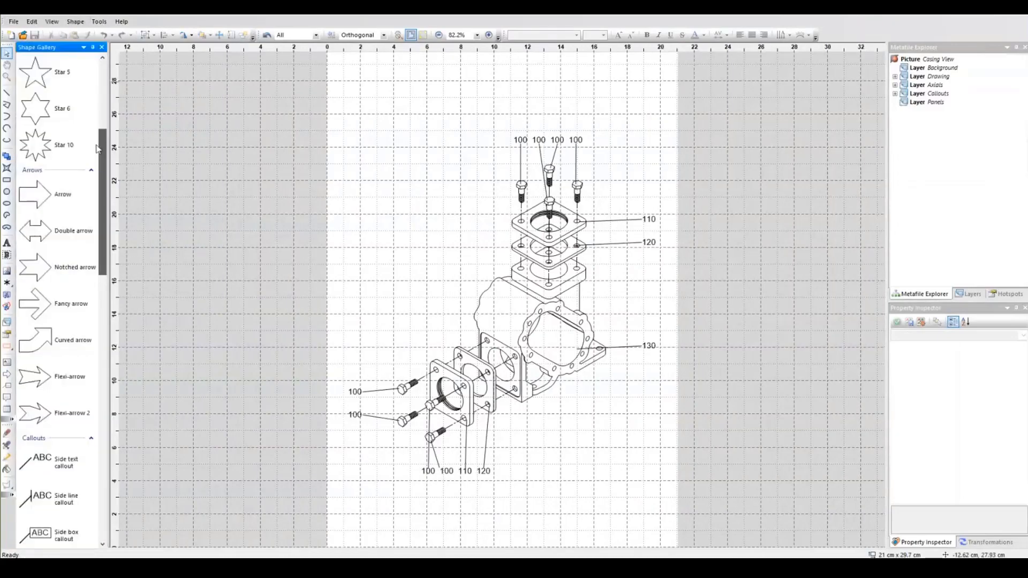
pyautogui.scroll(-10, 86, 367)
pyautogui.scroll(-5, 86, 368)
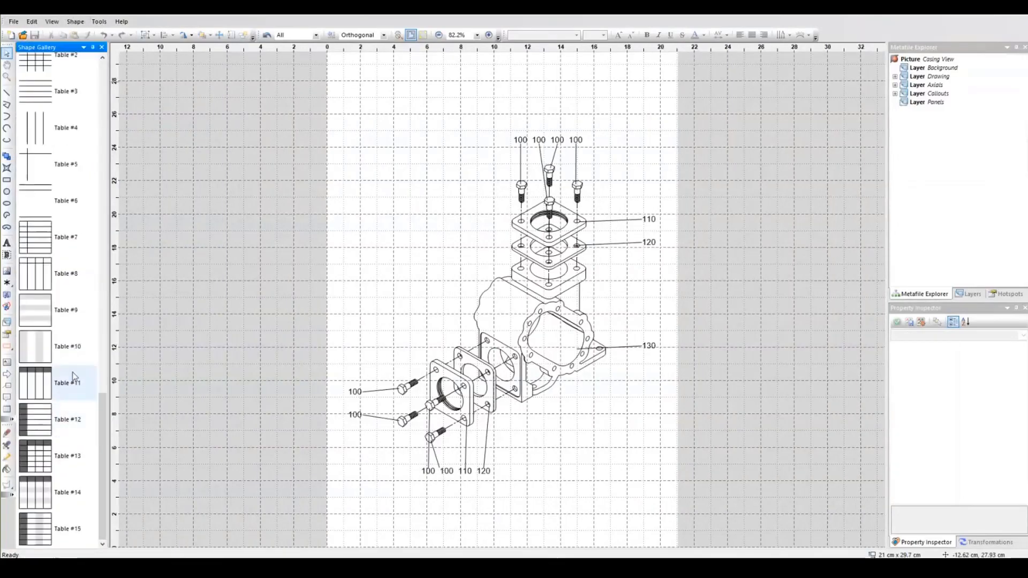
pyautogui.scroll(3, 117, 433)
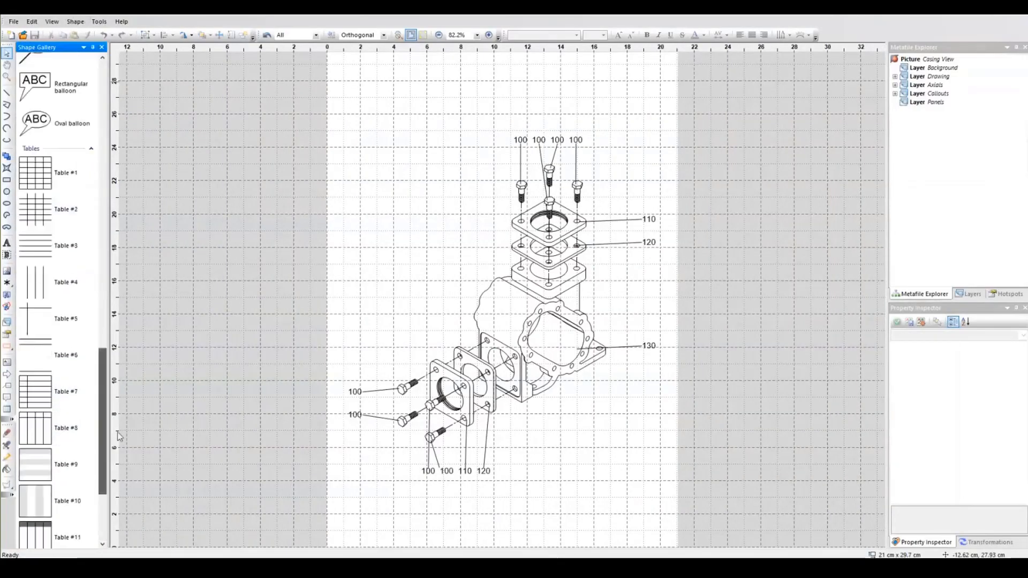
pyautogui.scroll(-1, 77, 387)
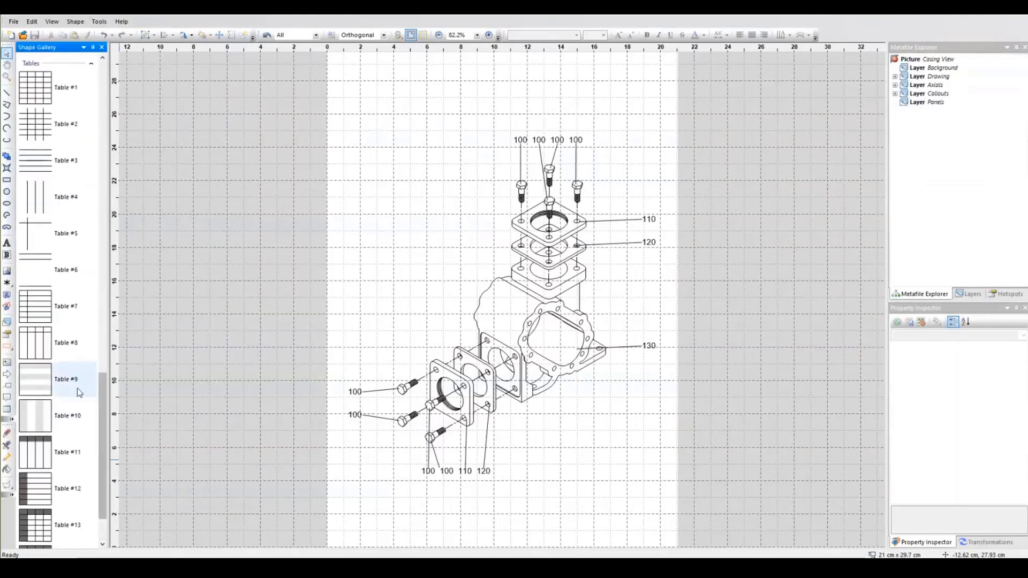
pyautogui.scroll(-2, 48, 452)
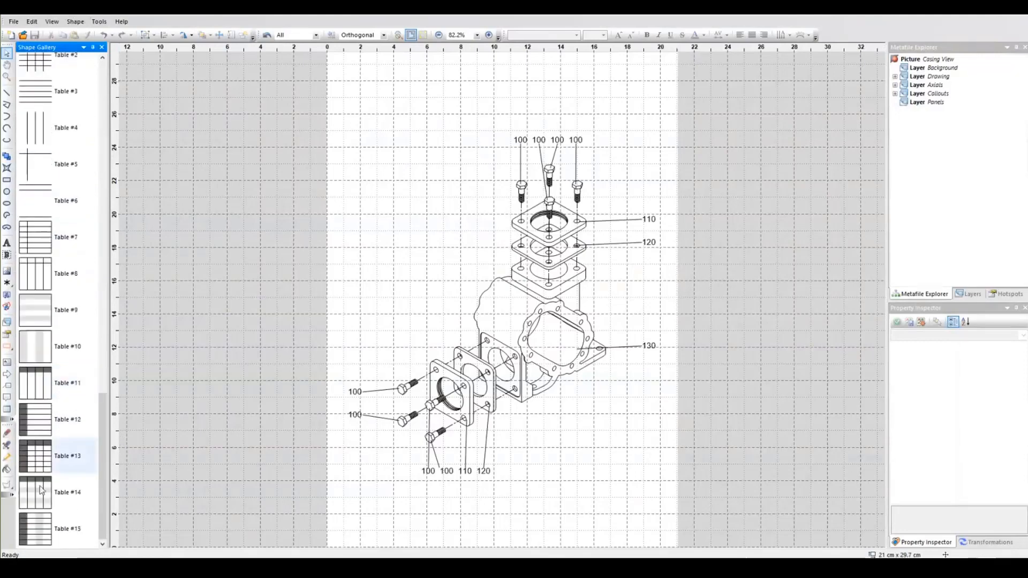
pyautogui.doubleClick(37, 456)
pyautogui.moveTo(502, 300); pyautogui.dragTo(644, 100)
pyautogui.scroll(1, 399, 158)
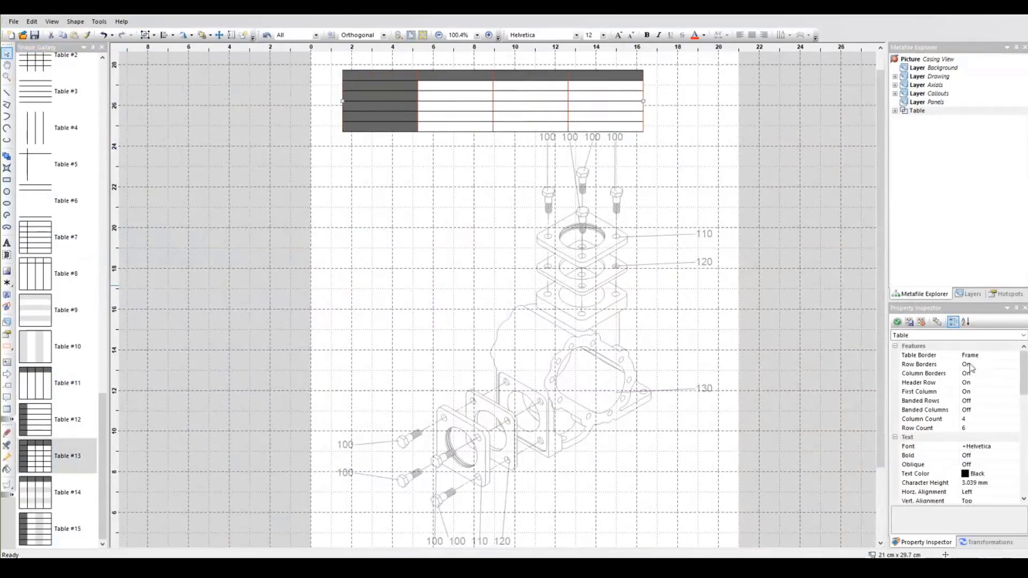
# Set the table's Column Count to 10 and Row Count to 10
pyautogui.click(1025, 373)
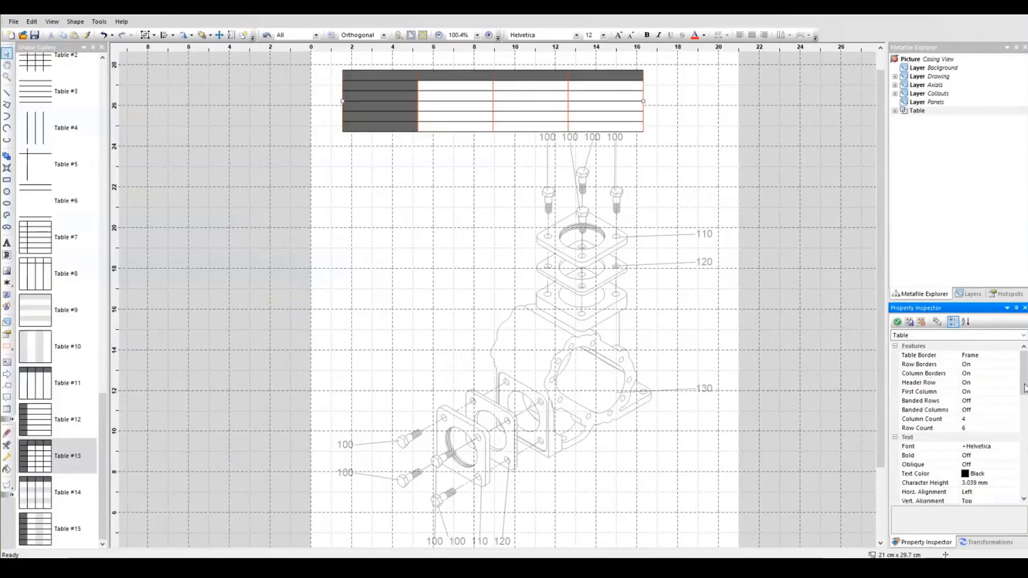
pyautogui.click(985, 420)
pyautogui.press('BackSpace')
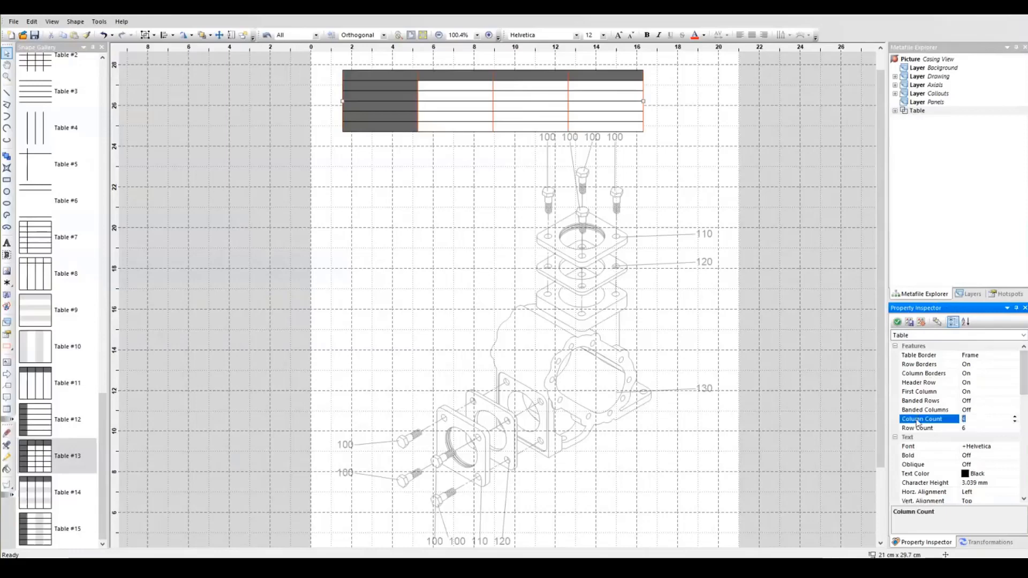
pyautogui.write('10')
pyautogui.click(977, 426)
pyautogui.write('10')
pyautogui.press('Return')
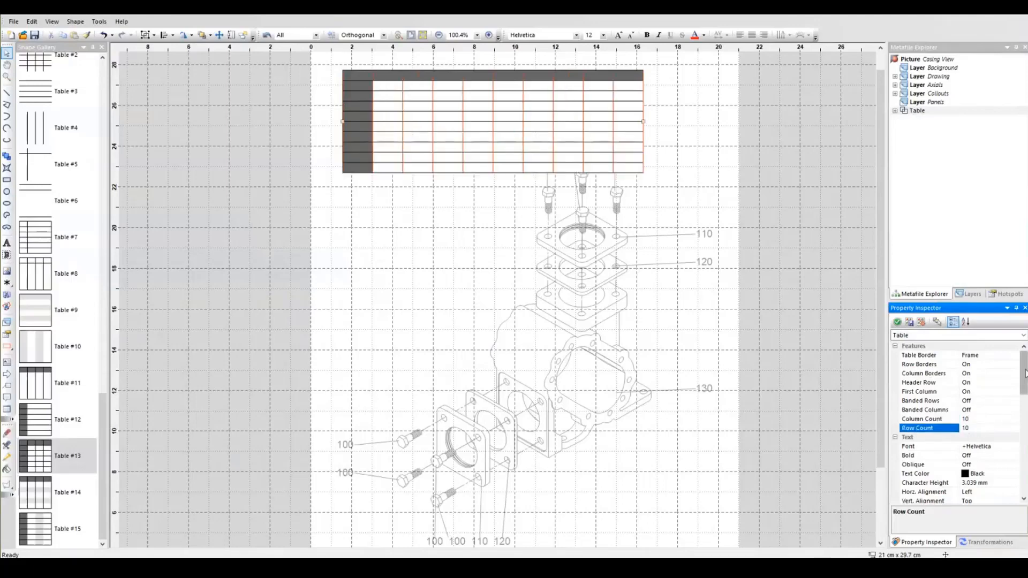
# Change the table's line type to dotted, check its line width and header color properties, then deselect it
pyautogui.moveTo(1024, 373); pyautogui.dragTo(1024, 419)
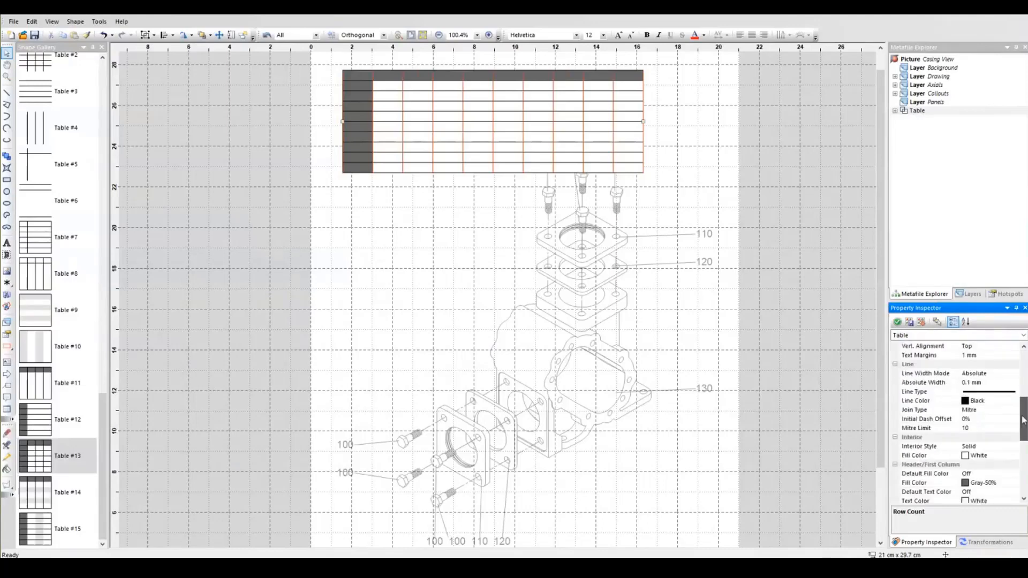
pyautogui.click(1004, 392)
pyautogui.click(1007, 394)
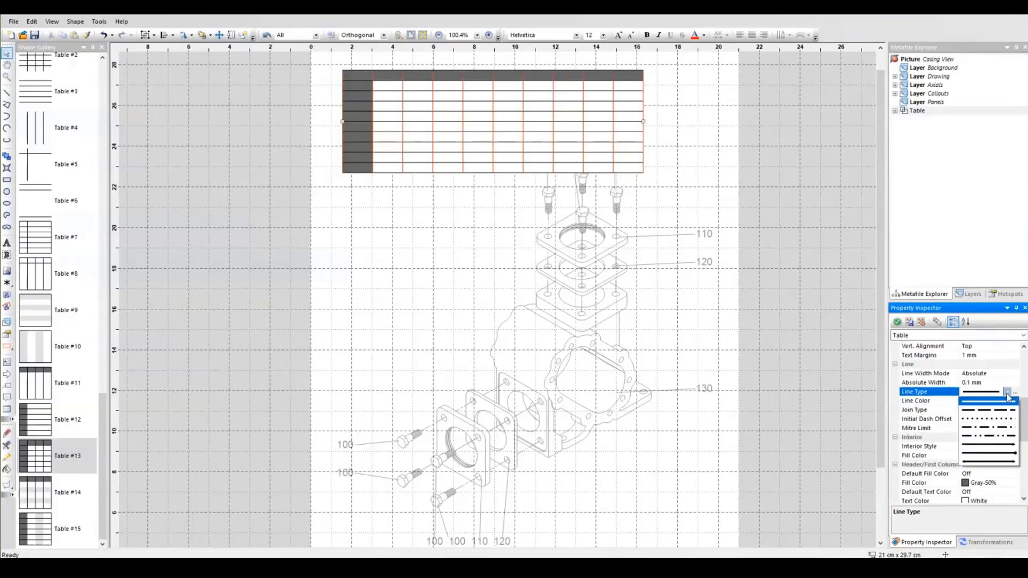
pyautogui.click(985, 418)
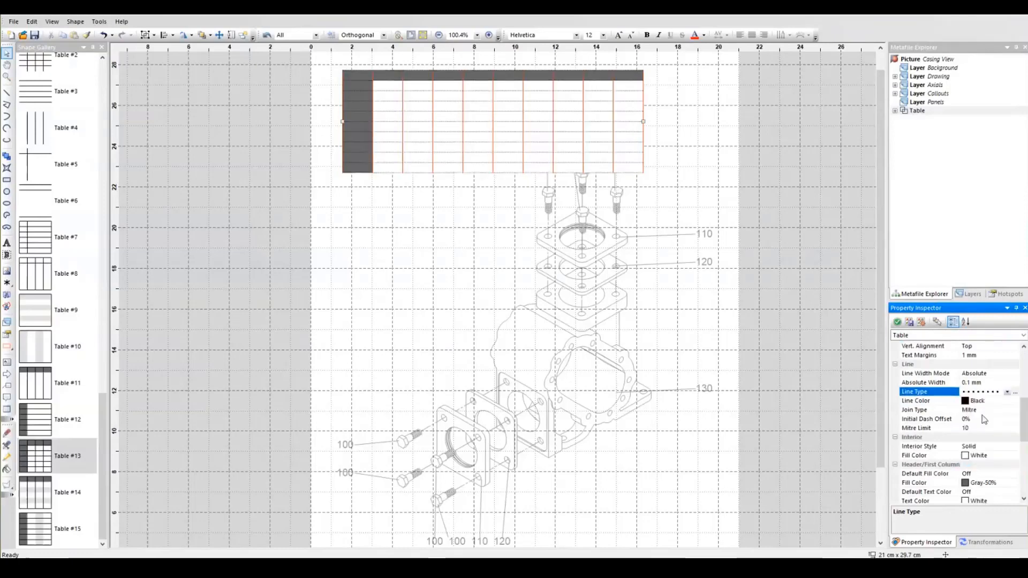
pyautogui.click(978, 384)
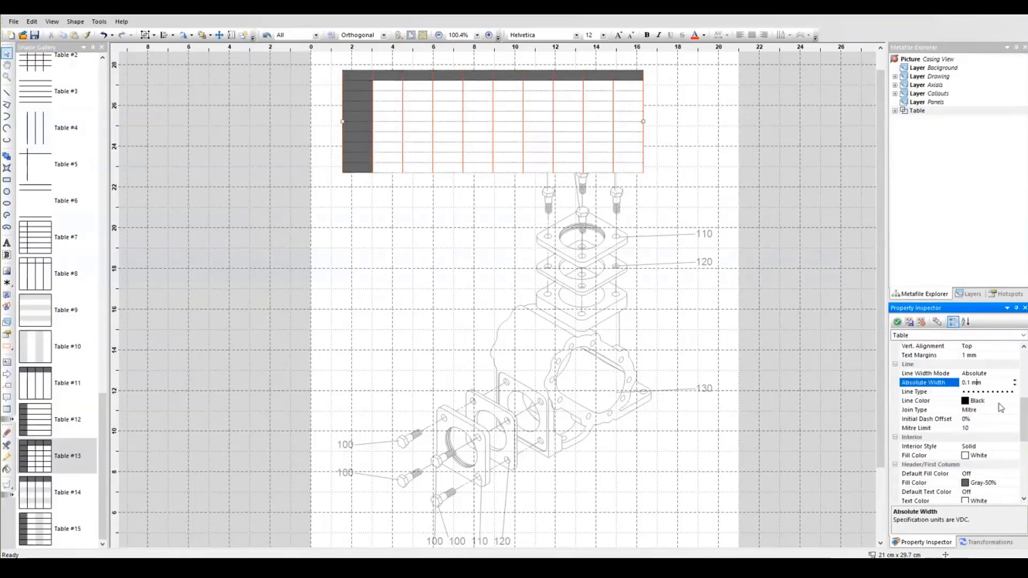
pyautogui.moveTo(1022, 419); pyautogui.dragTo(1023, 444)
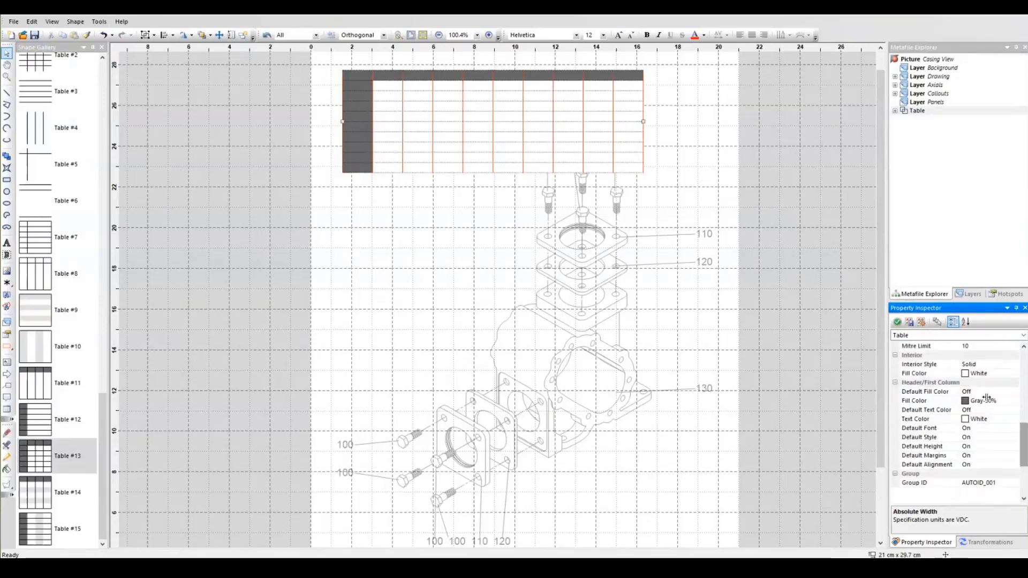
pyautogui.click(253, 175)
# Enter "Sampl" in the first-column cell below the header and "Text" in the fifth row of the seventh column
pyautogui.scroll(3, 407, 125)
pyautogui.scroll(3, 814, 187)
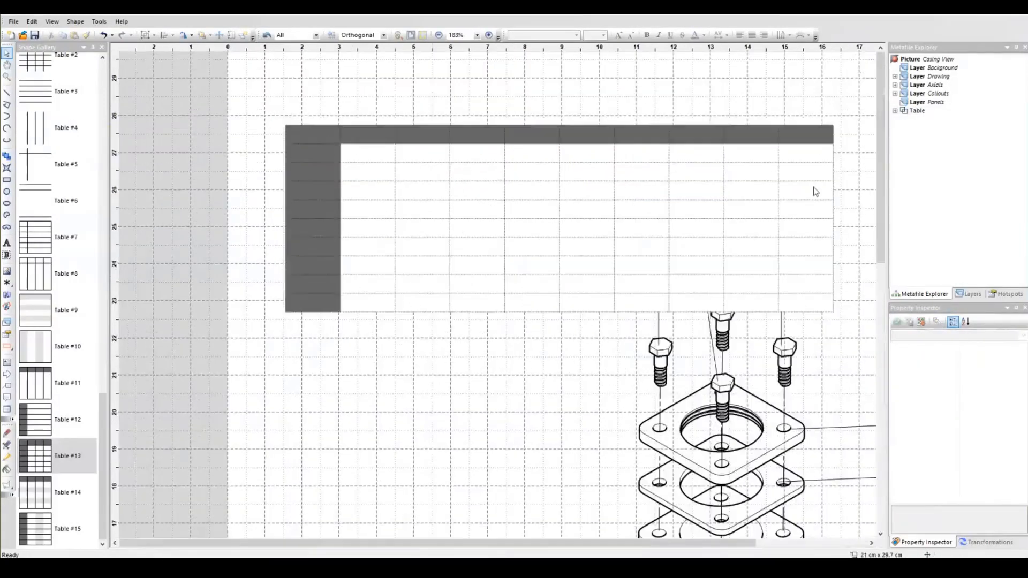
pyautogui.click(288, 158)
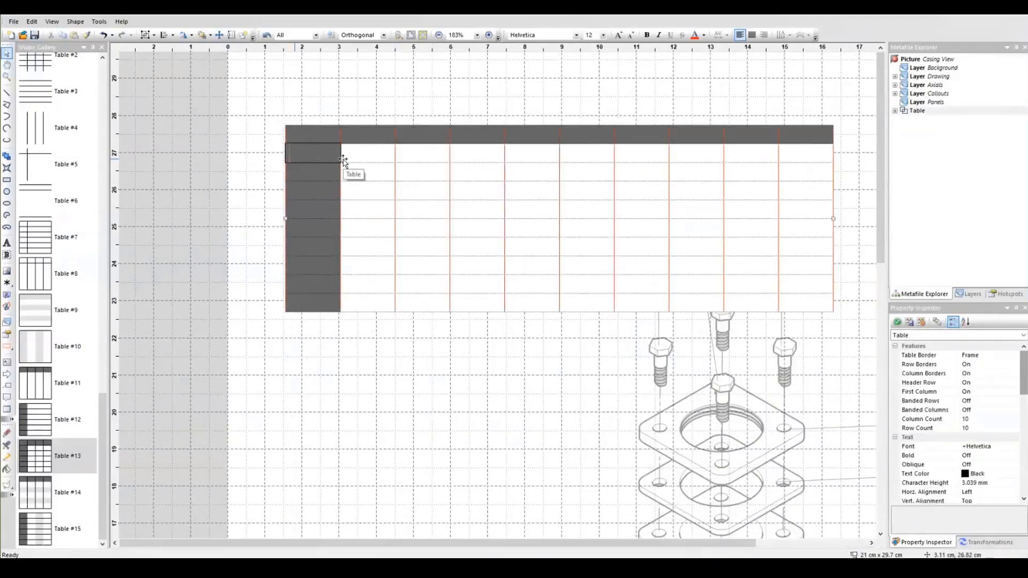
pyautogui.write('Sample')
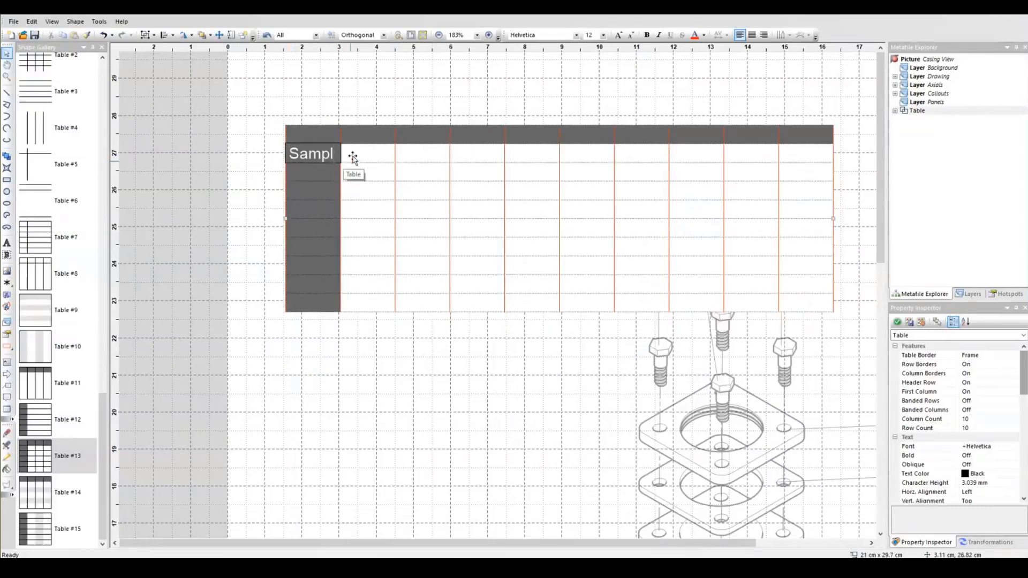
pyautogui.click(641, 209)
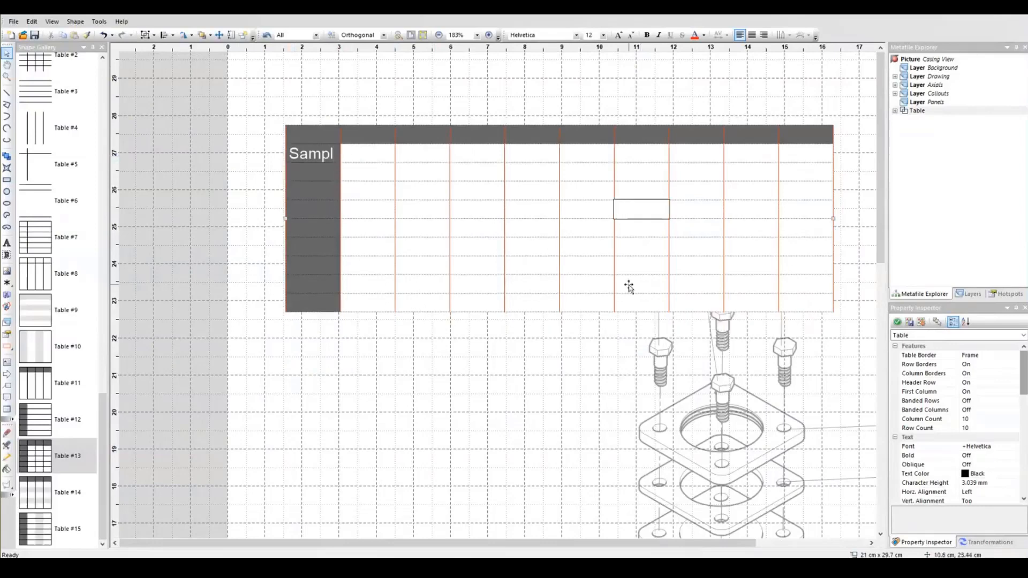
pyautogui.write('Text')
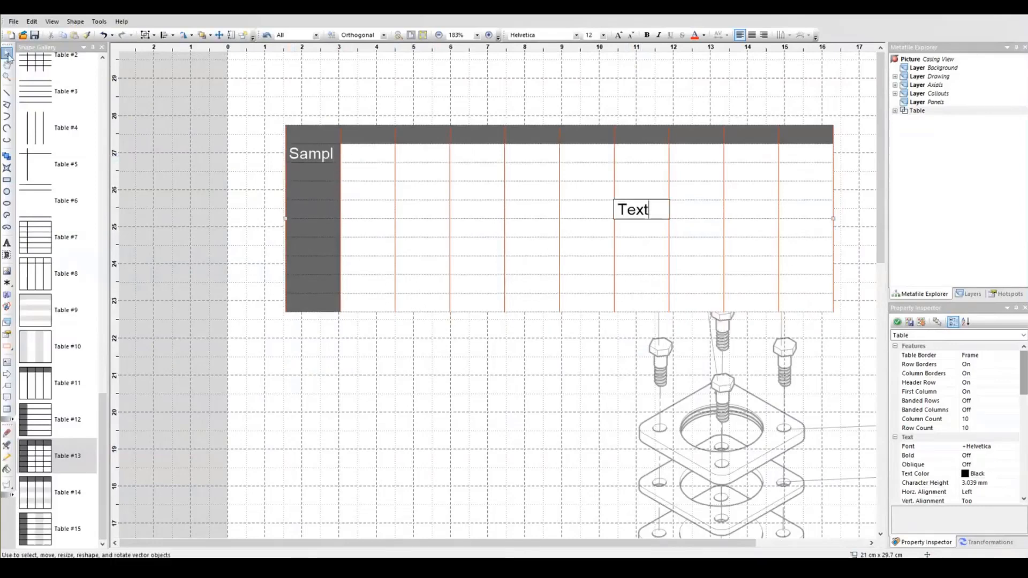
pyautogui.click(427, 428)
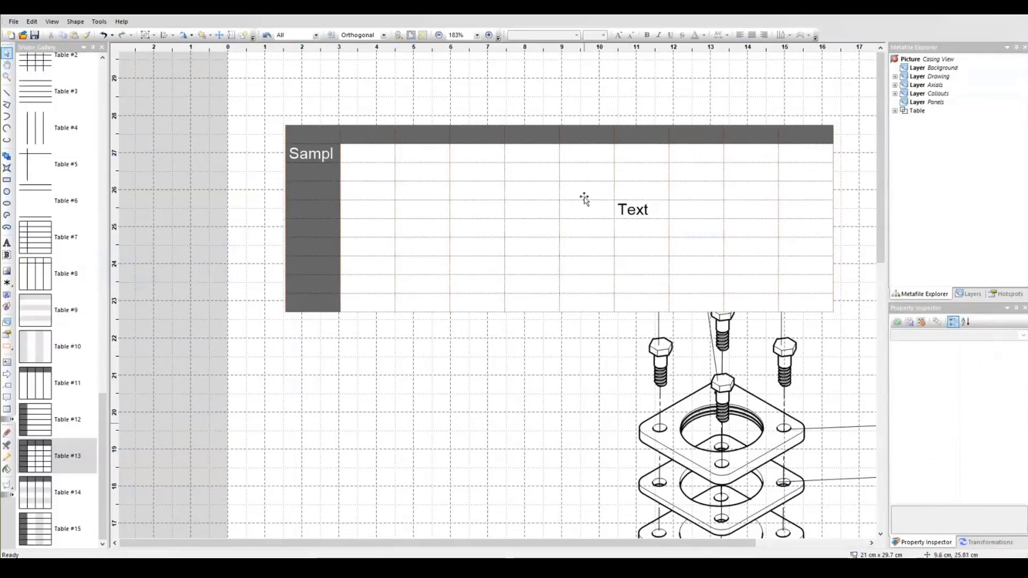
# Move the table down about 8 cm and right about 2 cm, over the middle of the exploded view
pyautogui.doubleClick(515, 215)
pyautogui.scroll(-2, 577, 215)
pyautogui.scroll(-3, 621, 322)
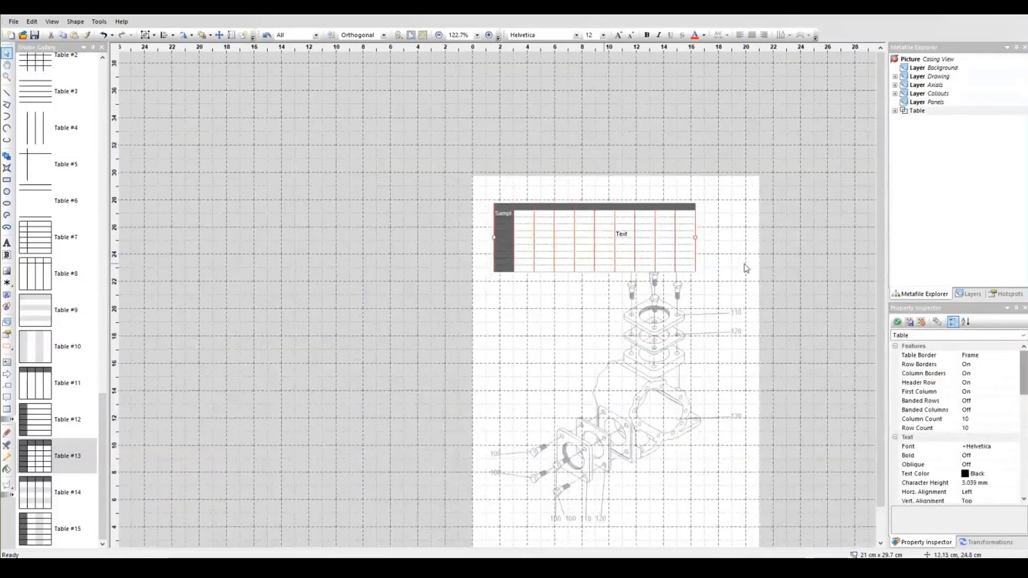
pyautogui.scroll(1, 746, 268)
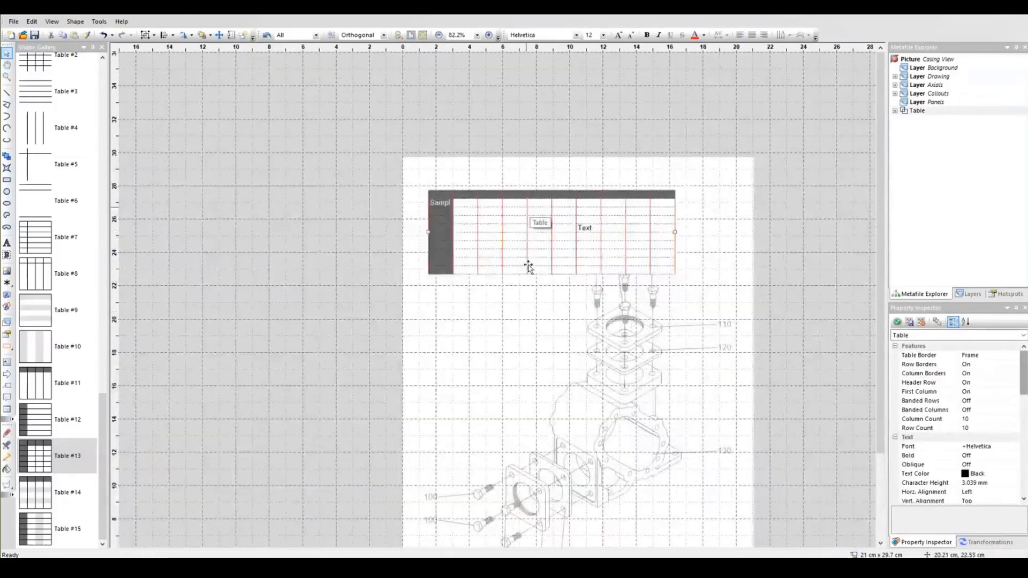
pyautogui.scroll(1, 528, 266)
pyautogui.moveTo(528, 266); pyautogui.dragTo(318, 243, button='middle')
pyautogui.moveTo(290, 154); pyautogui.dragTo(335, 315)
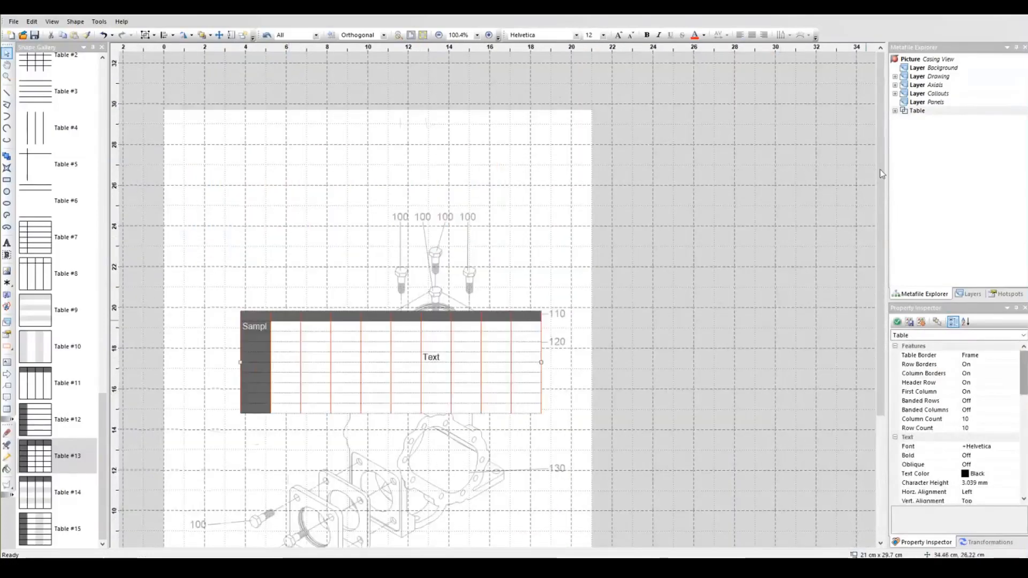
# Widen the table's fifth column by about 0.4 cm and move the table down below the exploded view
pyautogui.scroll(-3, 881, 171)
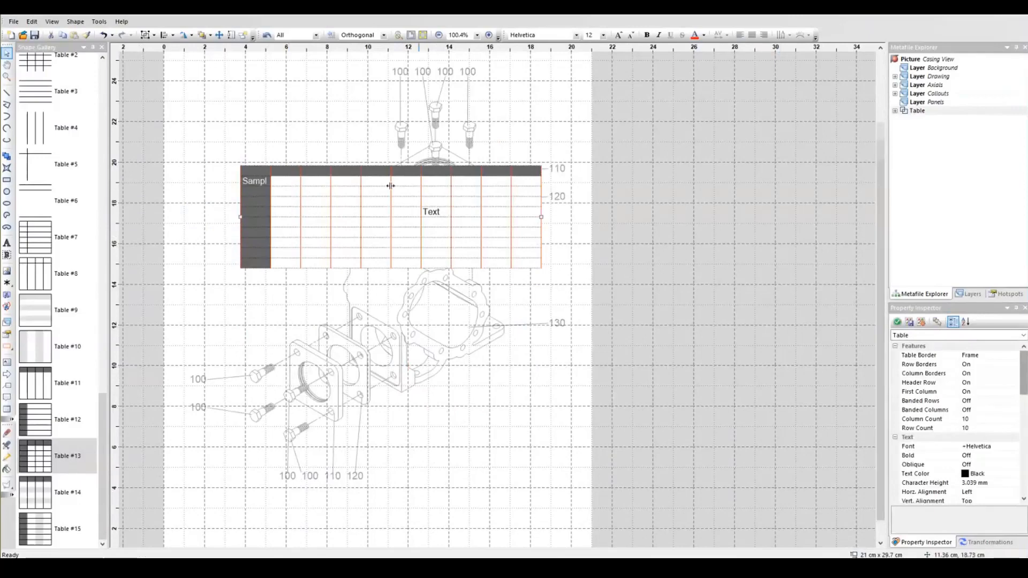
pyautogui.moveTo(390, 186); pyautogui.dragTo(398, 185)
pyautogui.moveTo(319, 172); pyautogui.dragTo(303, 451)
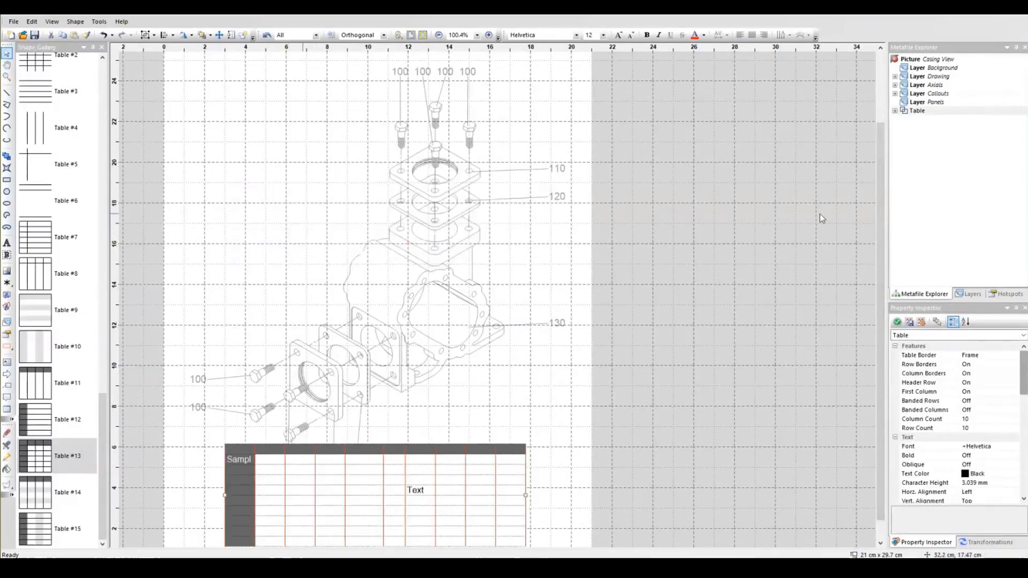
# Inspect the table's component shapes in the object tree, then move the table up about 18 cm over the top bolts
pyautogui.click(924, 300)
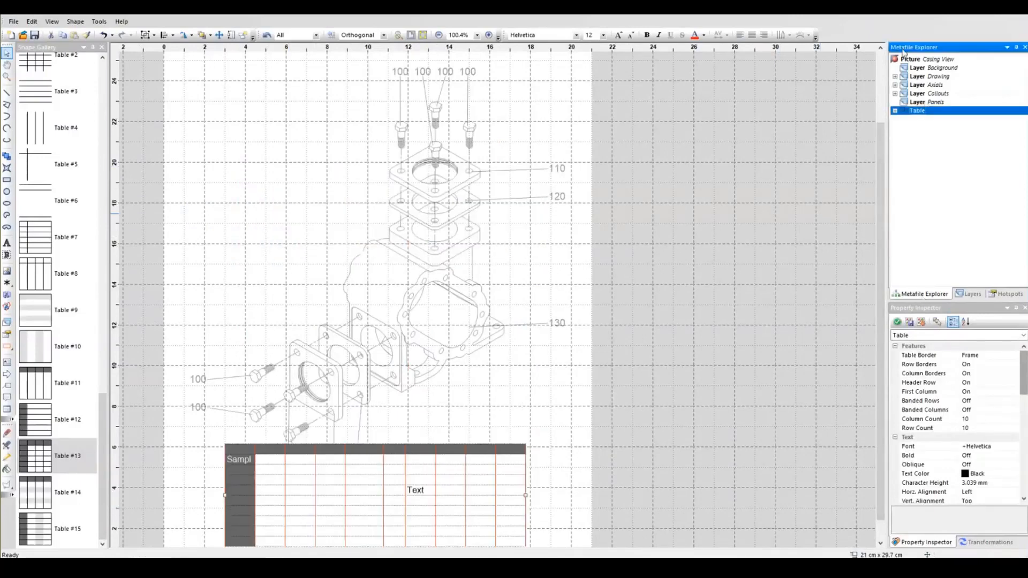
pyautogui.click(895, 111)
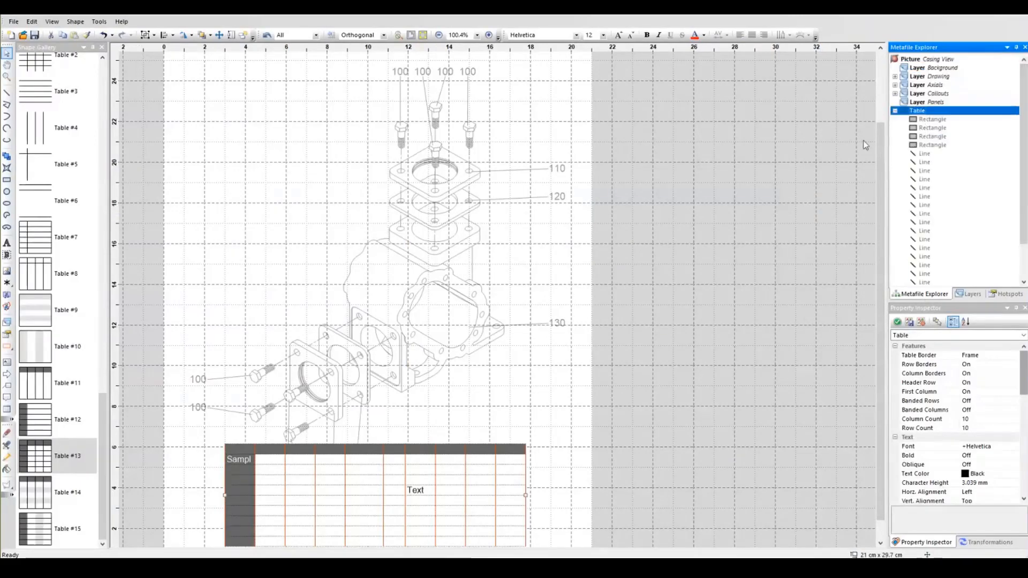
pyautogui.click(895, 111)
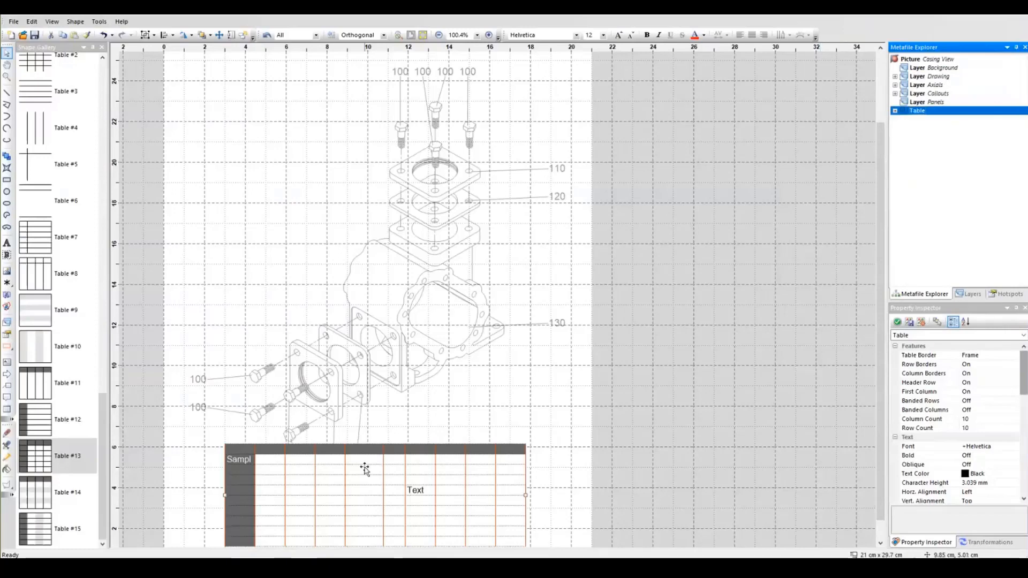
pyautogui.moveTo(290, 490); pyautogui.dragTo(247, 118)
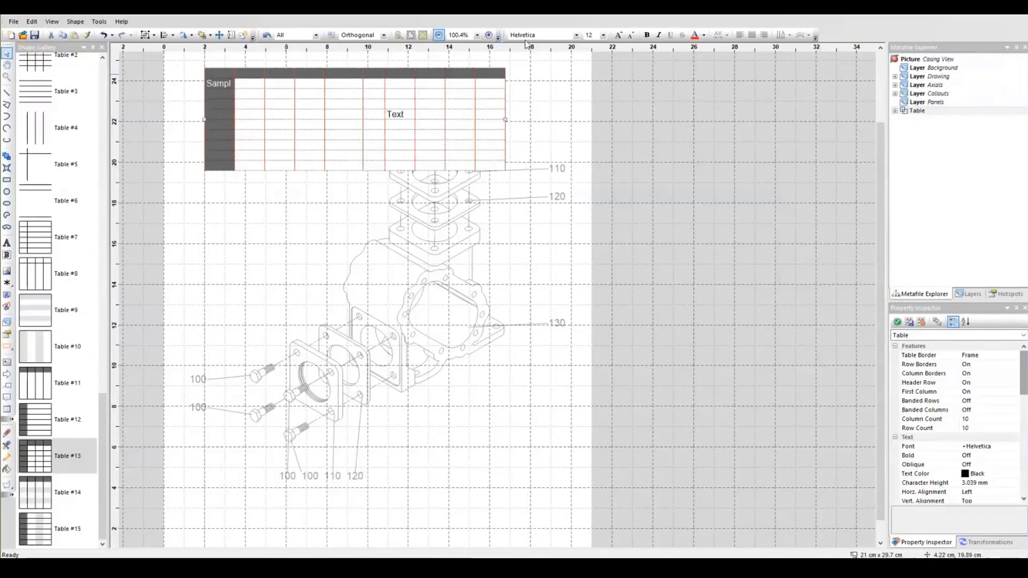
# Exit the 2D editor without saving the table changes, and reopen the Casing View image for editing
pyautogui.click(13, 22)
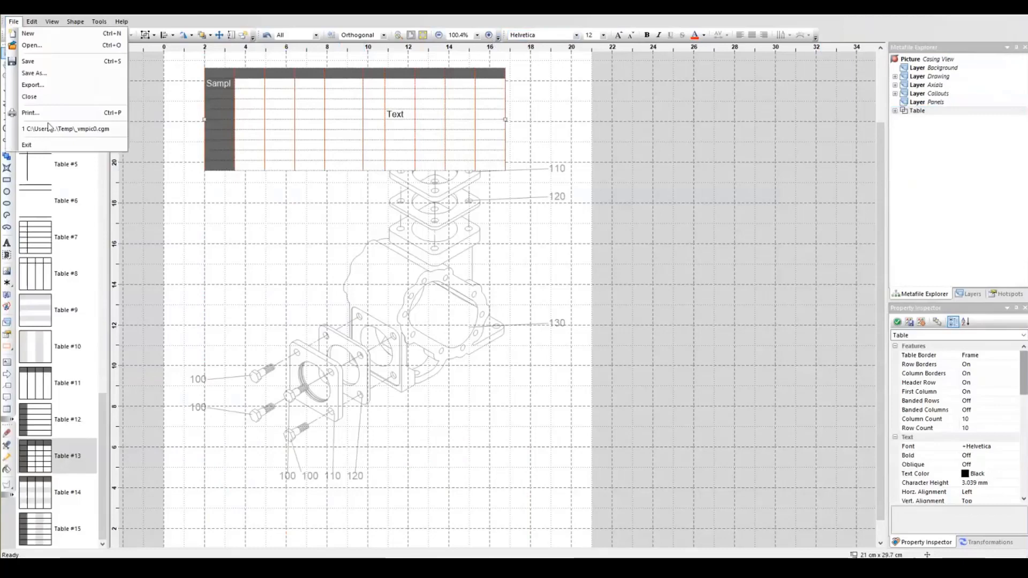
pyautogui.click(27, 152)
pyautogui.click(535, 304)
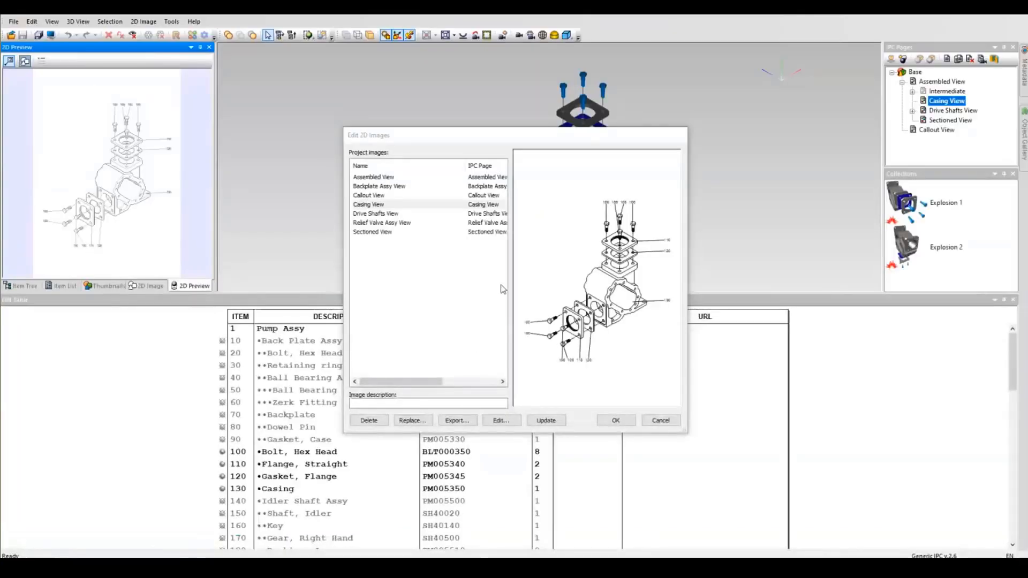
pyautogui.click(498, 421)
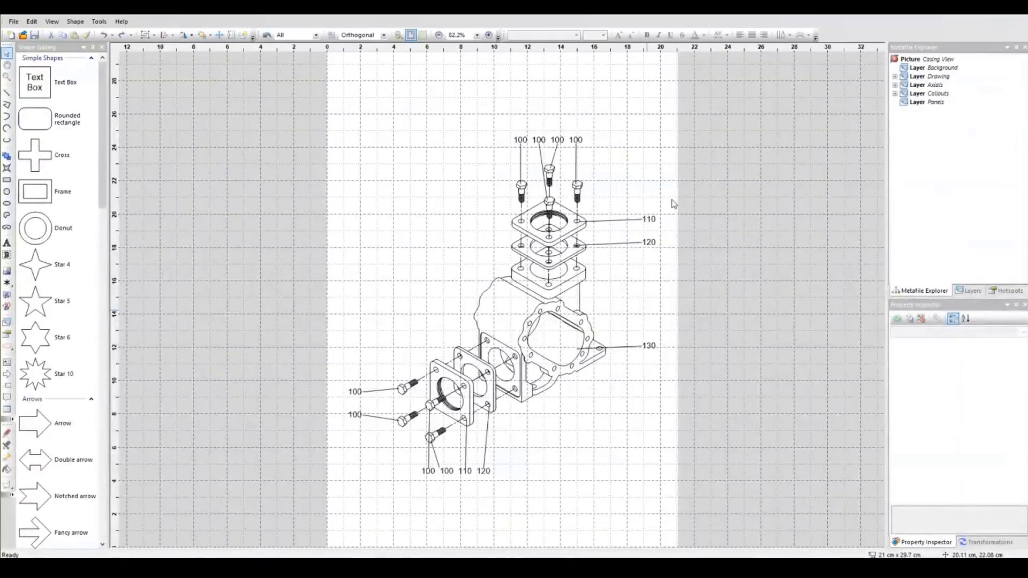
# Select the 110 callout beside the top flange and reposition its leader tip just to the right of the flange's right-hand hole
pyautogui.keyDown('ctrl'); pyautogui.scroll(5, 673, 220); pyautogui.keyUp('ctrl')
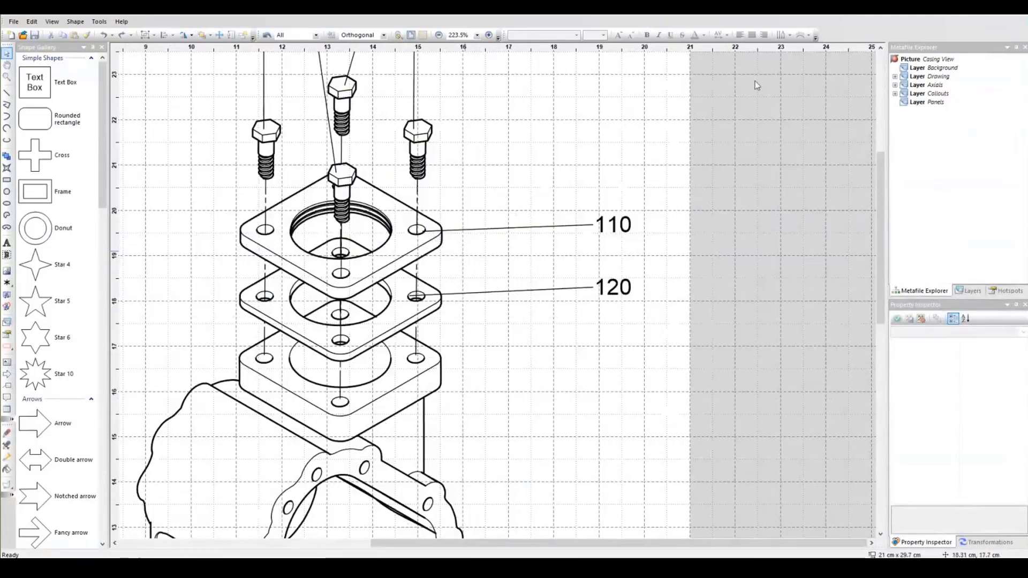
pyautogui.click(602, 219)
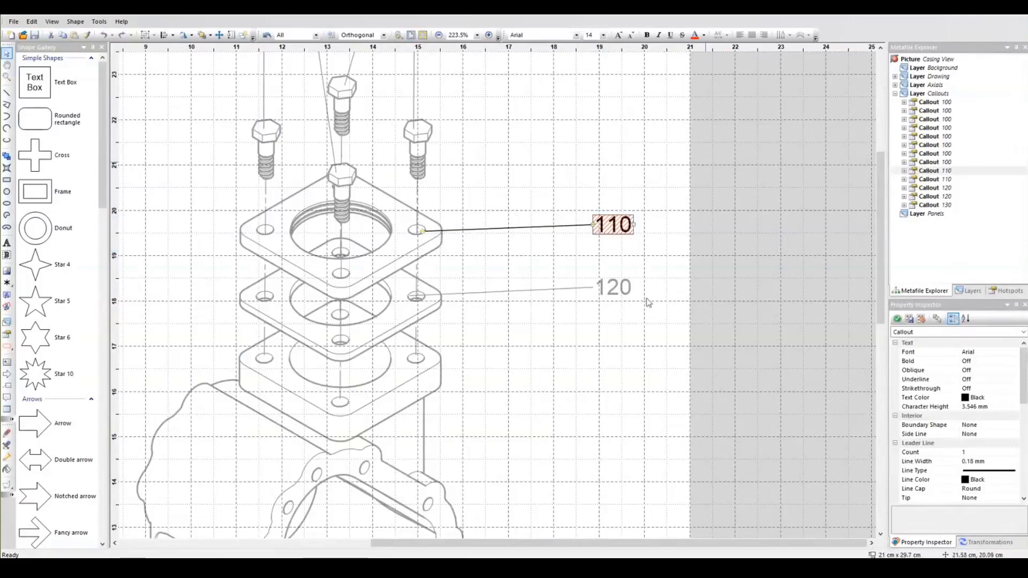
pyautogui.keyDown('ctrl'); pyautogui.scroll(1, 369, 208); pyautogui.keyUp('ctrl')
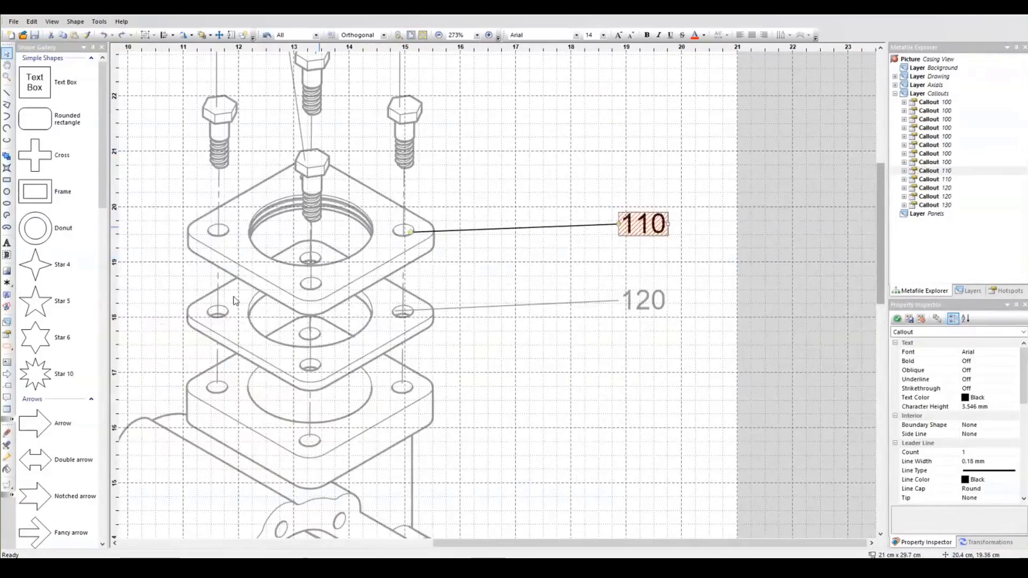
pyautogui.keyDown('ctrl'); pyautogui.scroll(1, 451, 242); pyautogui.keyUp('ctrl')
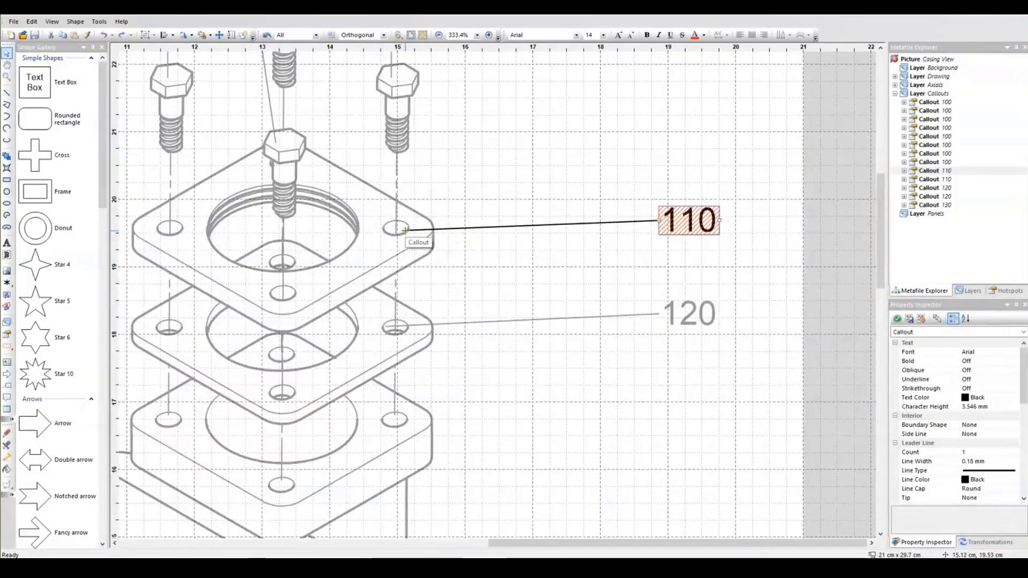
pyautogui.moveTo(405, 231); pyautogui.dragTo(460, 423)
pyautogui.moveTo(356, 385); pyautogui.dragTo(414, 228)
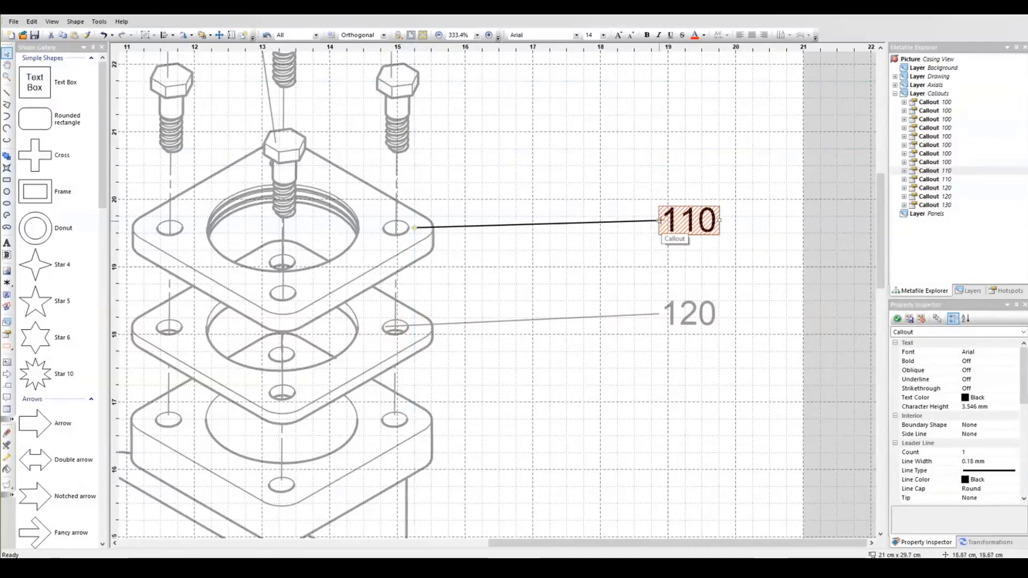
# Shift the 110 callout's label slightly toward the flange and widen its hotspot to about 2.1 cm
pyautogui.moveTo(659, 220)
pyautogui.mouseDown()
pyautogui.moveTo(620, 159)
pyautogui.moveTo(482, 102)
pyautogui.moveTo(583, 300)
pyautogui.moveTo(133, 248)
pyautogui.moveTo(684, 145)
pyautogui.moveTo(623, 233)
pyautogui.moveTo(651, 223)
pyautogui.mouseUp()
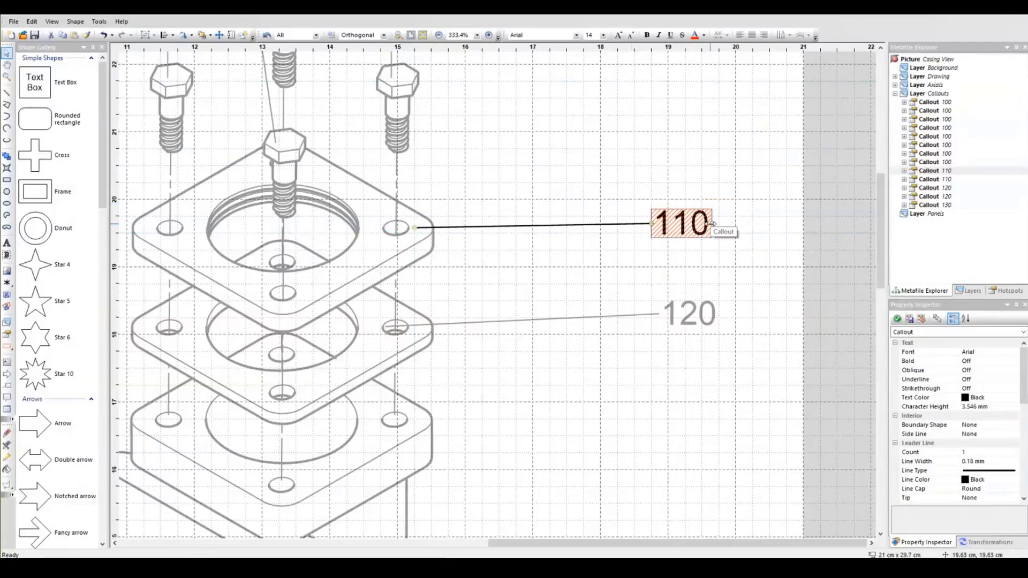
pyautogui.moveTo(712, 224); pyautogui.dragTo(773, 224)
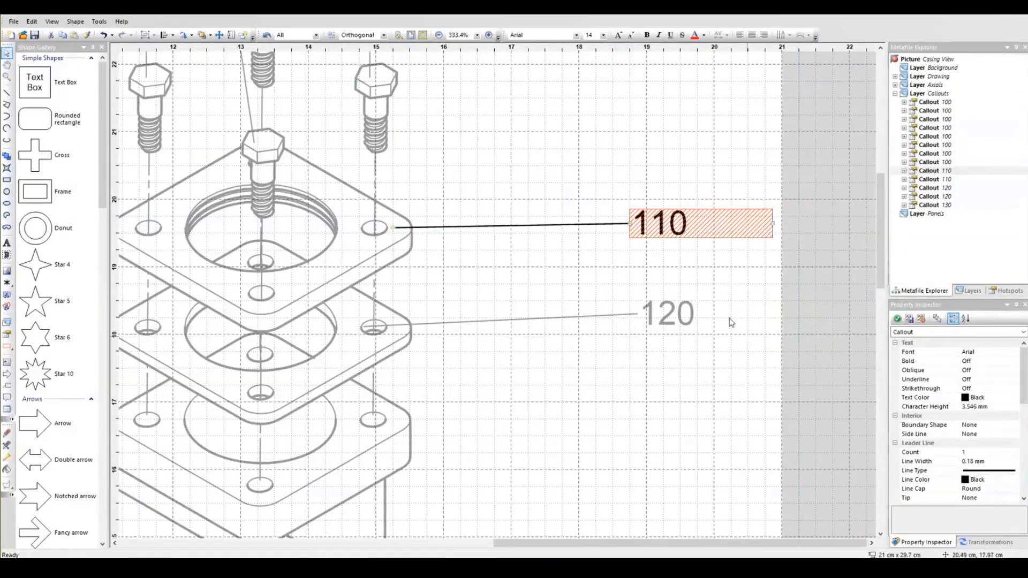
# Move the 110 callout to the left side of the drawing and attach its leader tip to the top flange's left corner
pyautogui.keyDown('ctrl'); pyautogui.scroll(-2, 731, 322); pyautogui.keyUp('ctrl')
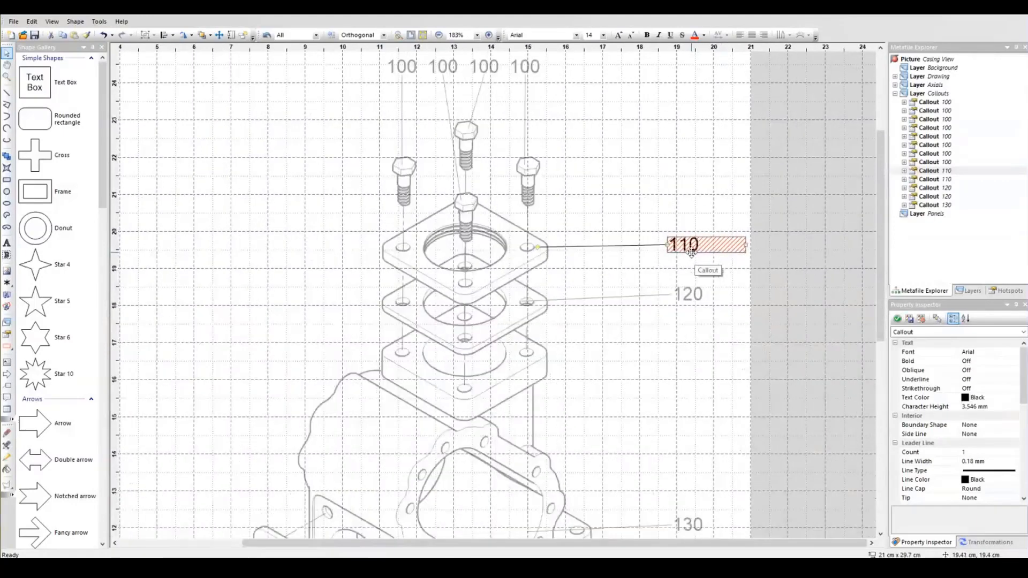
pyautogui.keyDown('ctrl'); pyautogui.scroll(-2, 695, 253); pyautogui.keyUp('ctrl')
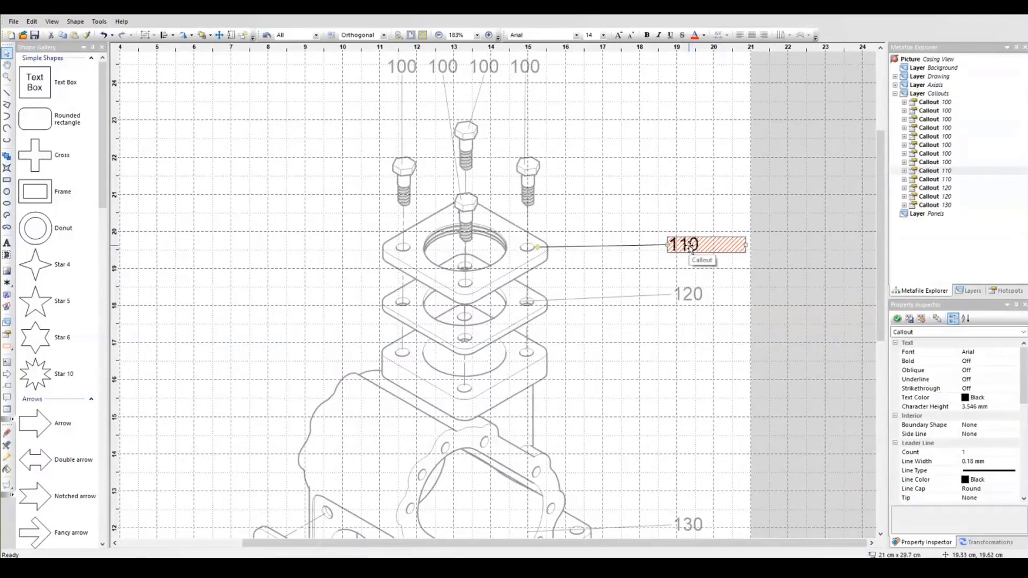
pyautogui.moveTo(691, 246)
pyautogui.mouseDown()
pyautogui.moveTo(625, 202)
pyautogui.moveTo(416, 129)
pyautogui.moveTo(306, 125)
pyautogui.mouseUp()
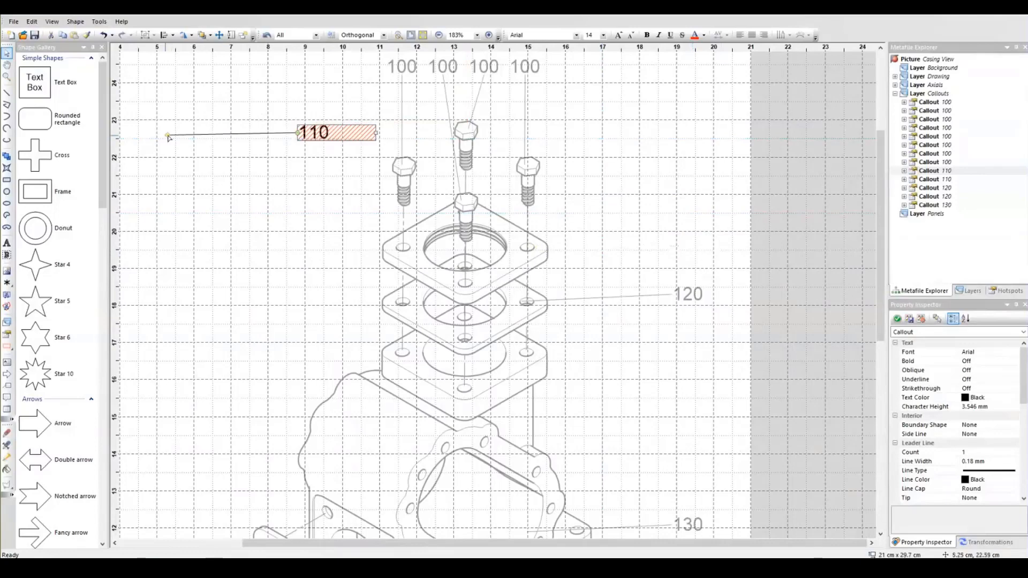
pyautogui.moveTo(168, 138); pyautogui.dragTo(393, 247)
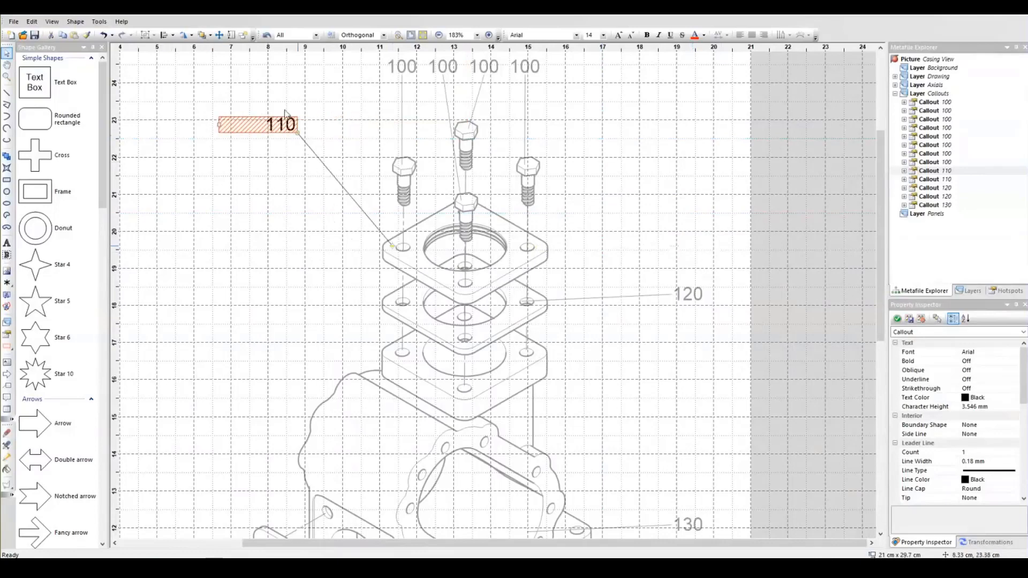
pyautogui.moveTo(279, 121); pyautogui.dragTo(220, 288)
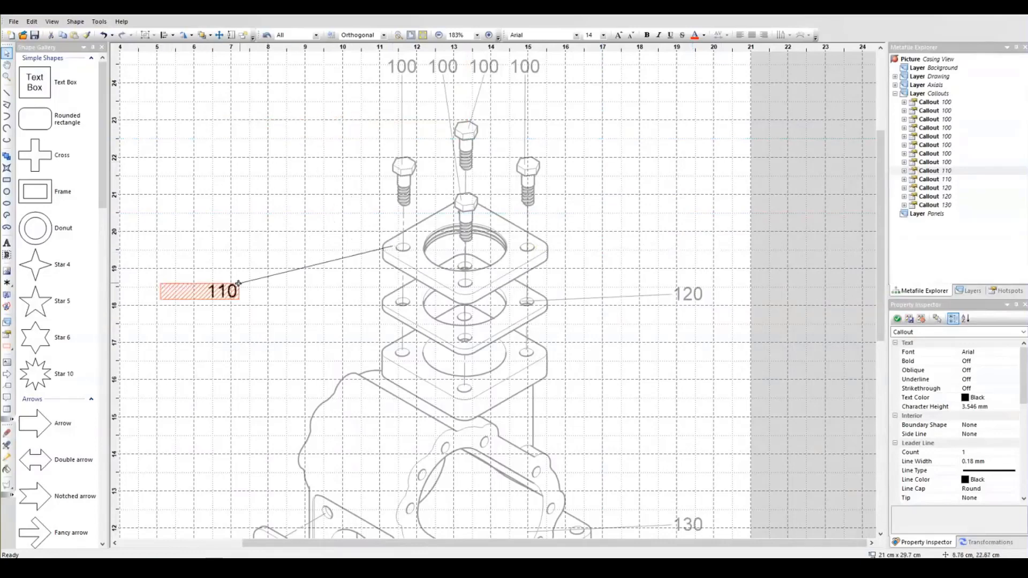
# Narrow the 110 callout's hotspot to about 1.5 cm and deselect the callout
pyautogui.click(220, 288)
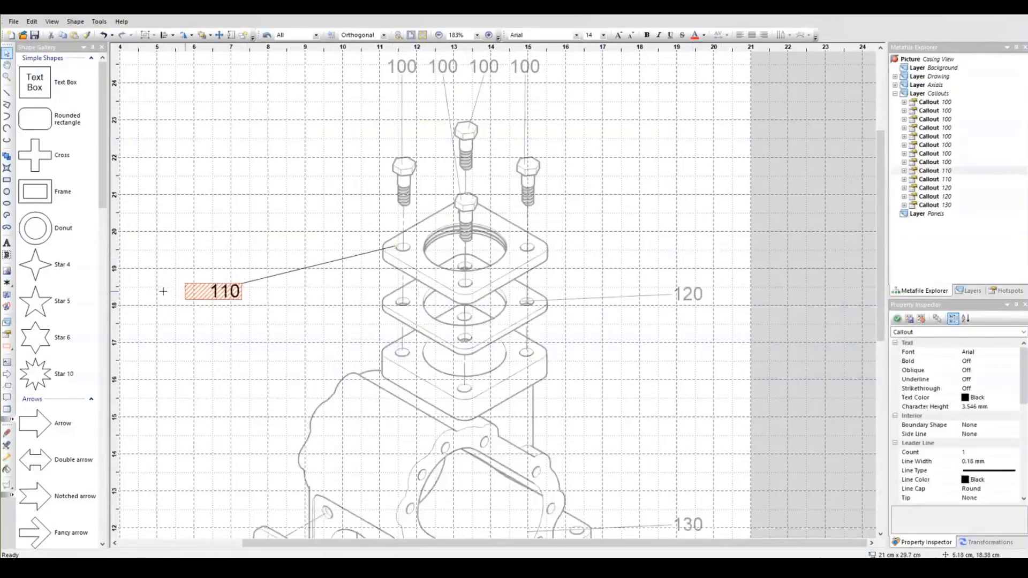
pyautogui.click(229, 347)
pyautogui.keyDown('ctrl'); pyautogui.scroll(-3, 242, 324); pyautogui.keyUp('ctrl')
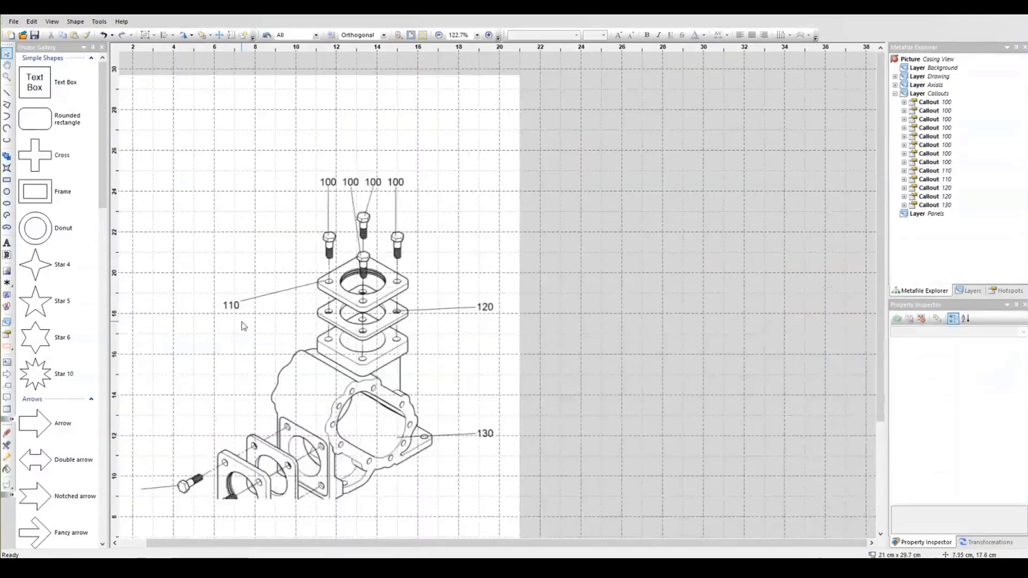
# Add a callout with its leader tip on the top flange's right corner and its label above and to the right of the bolts
pyautogui.keyDown('ctrl'); pyautogui.scroll(1, 242, 324); pyautogui.keyUp('ctrl')
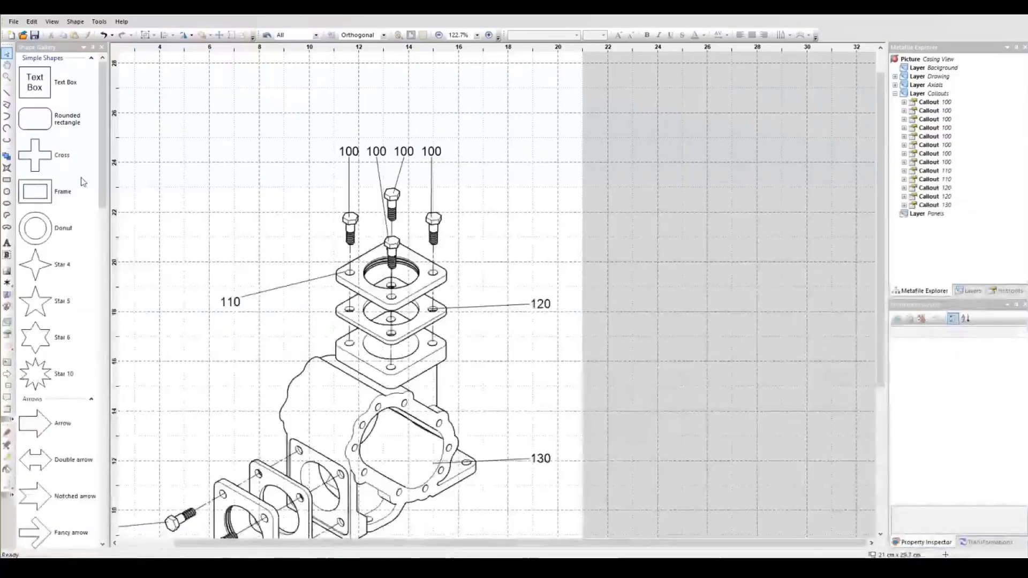
pyautogui.click(7, 386)
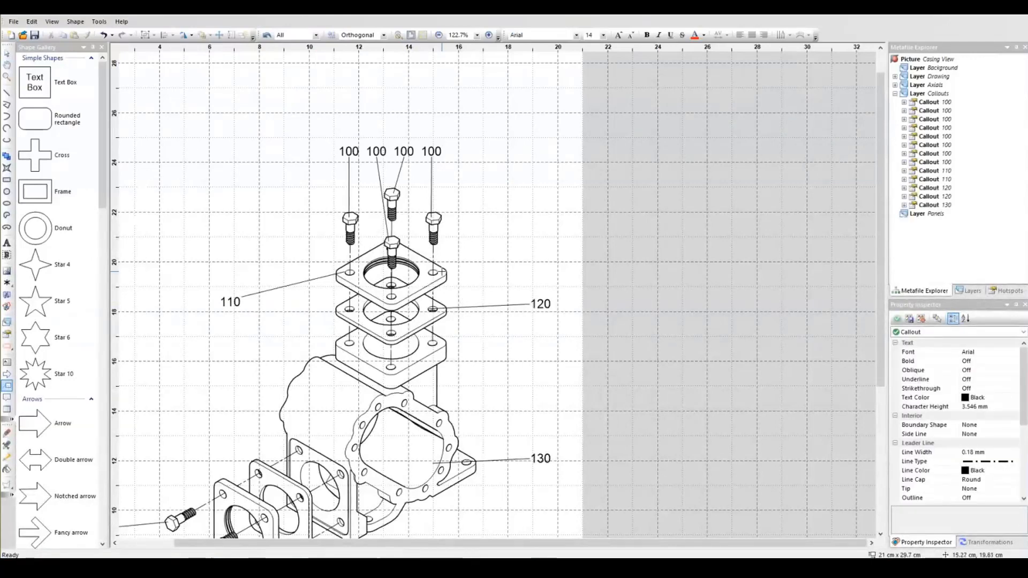
pyautogui.moveTo(442, 273); pyautogui.dragTo(516, 153)
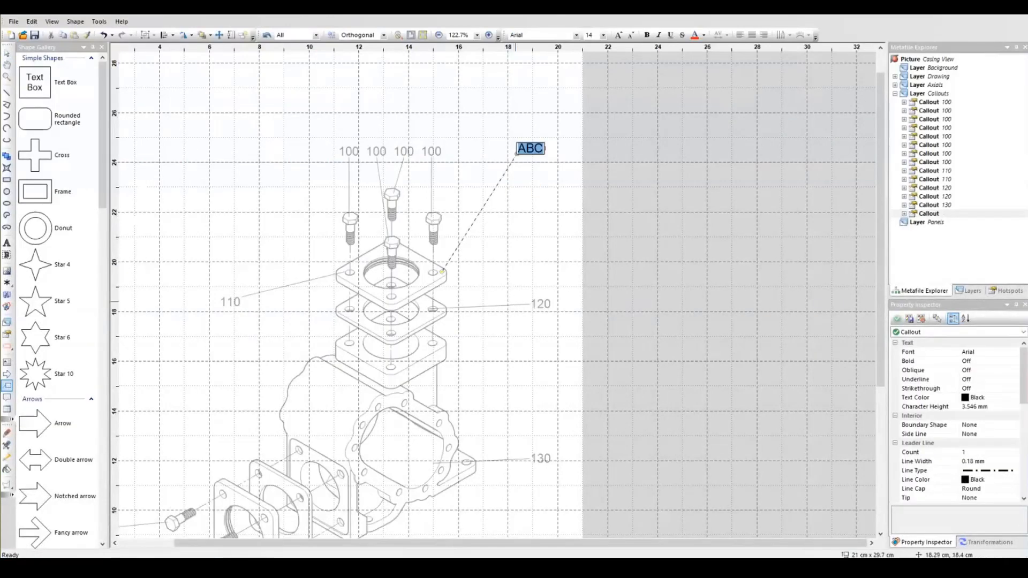
pyautogui.press('Escape')
pyautogui.click(467, 143)
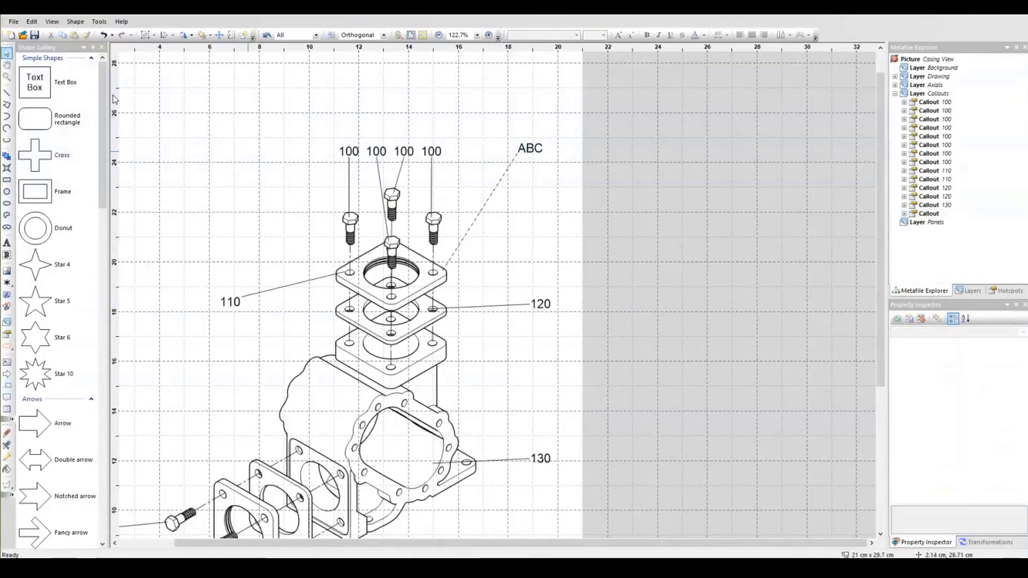
# Replace the new callout's ABC text with 7
pyautogui.click(529, 149)
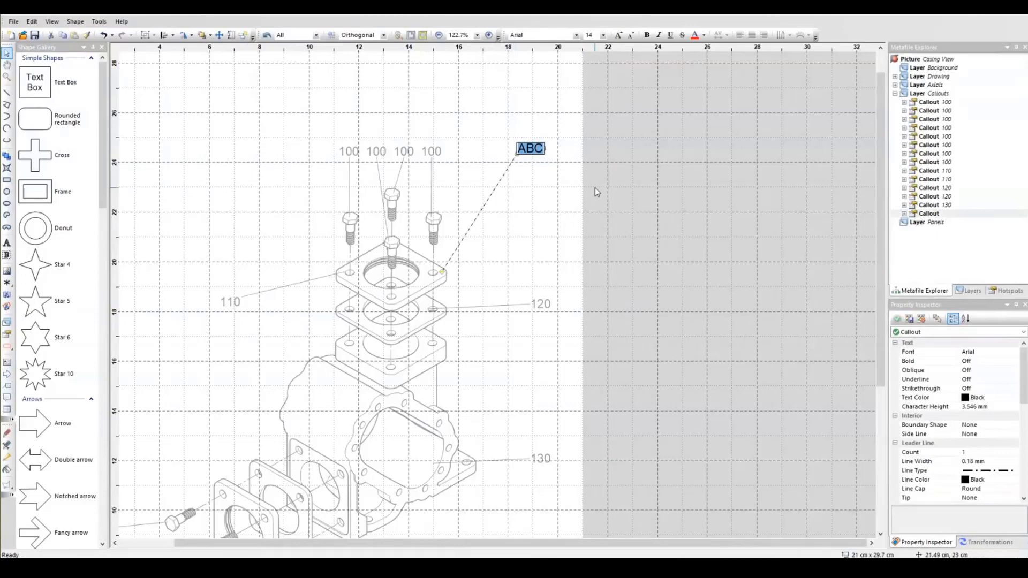
pyautogui.write('7')
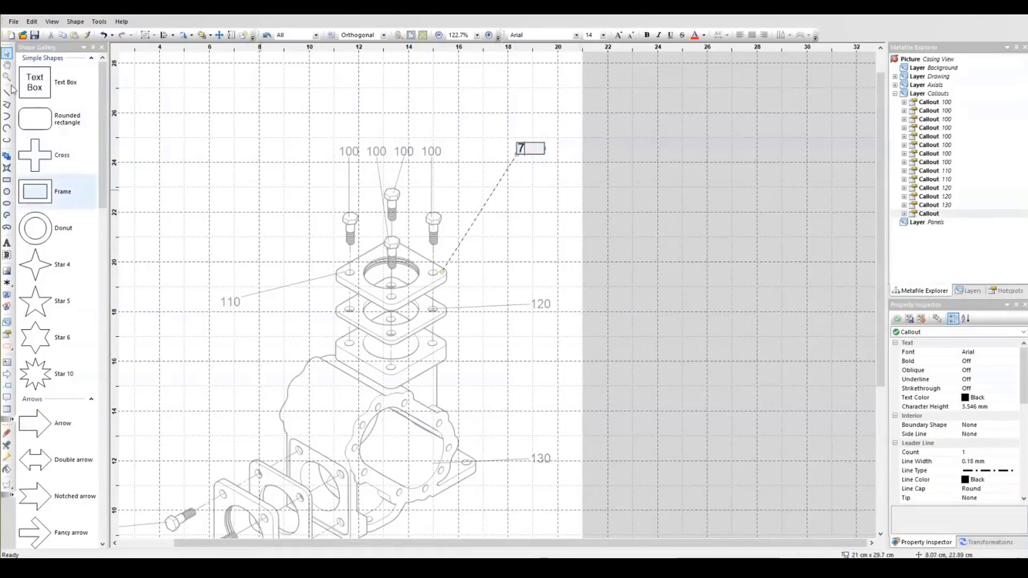
pyautogui.click(7, 54)
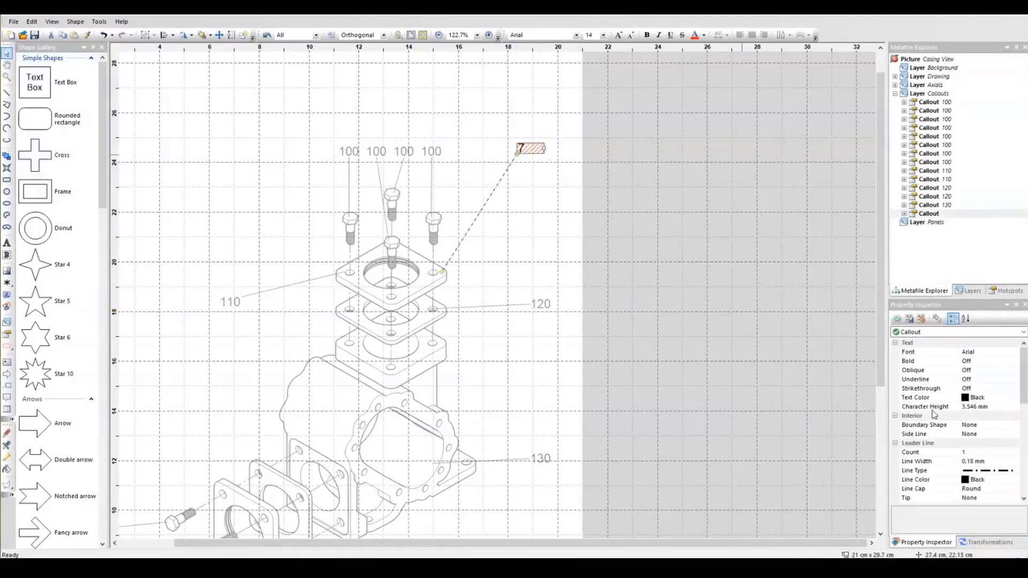
# Turn Autoname on in callout 7's hotspot properties and check its hotspot Name
pyautogui.moveTo(1025, 386); pyautogui.dragTo(1025, 457)
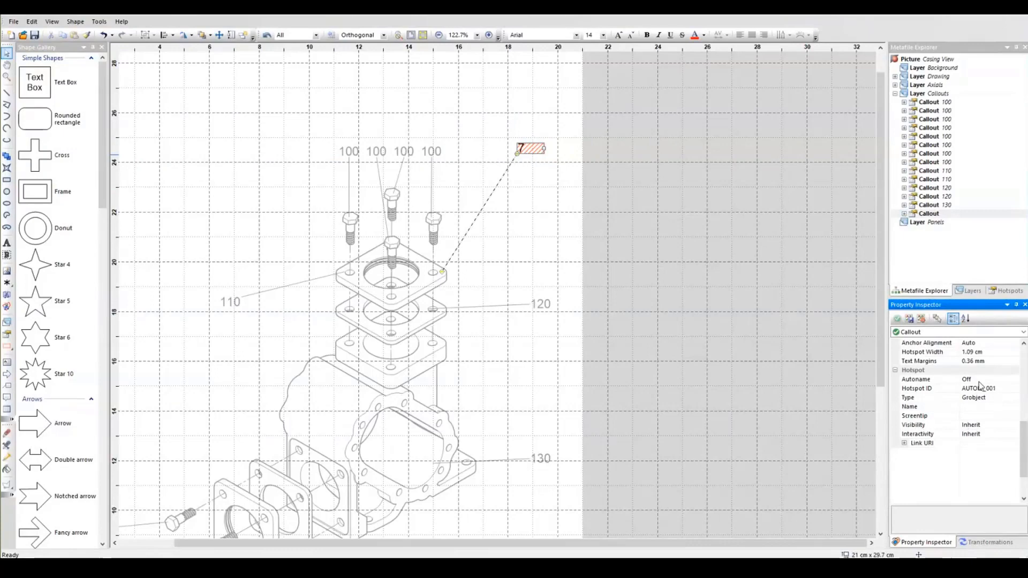
pyautogui.click(1016, 382)
pyautogui.click(1015, 380)
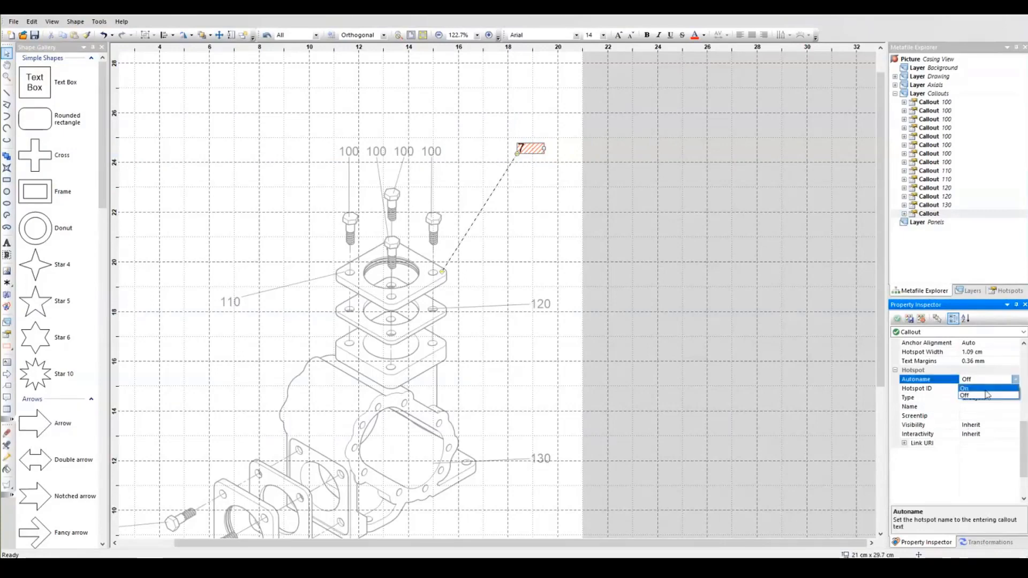
pyautogui.click(969, 389)
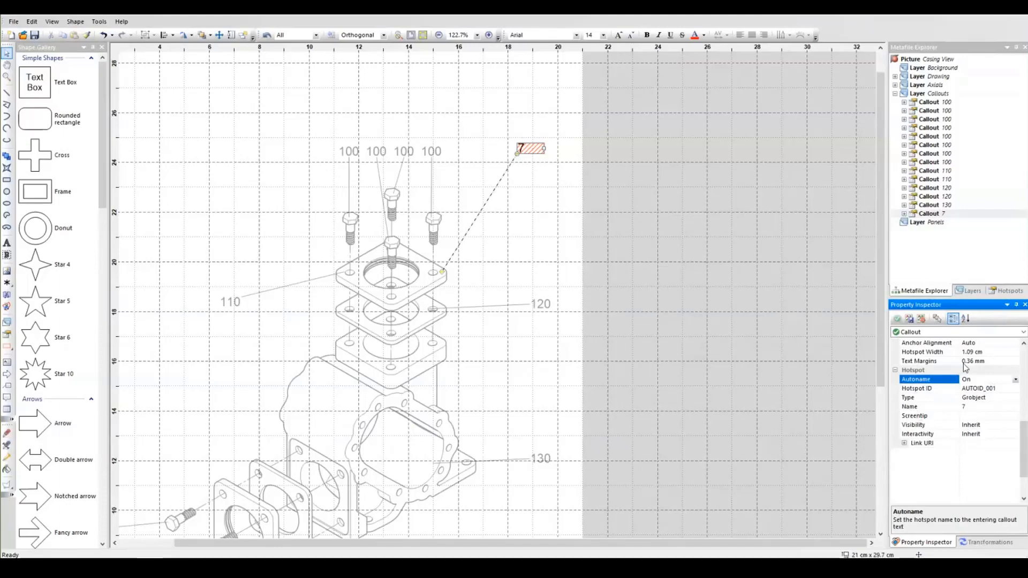
pyautogui.click(915, 409)
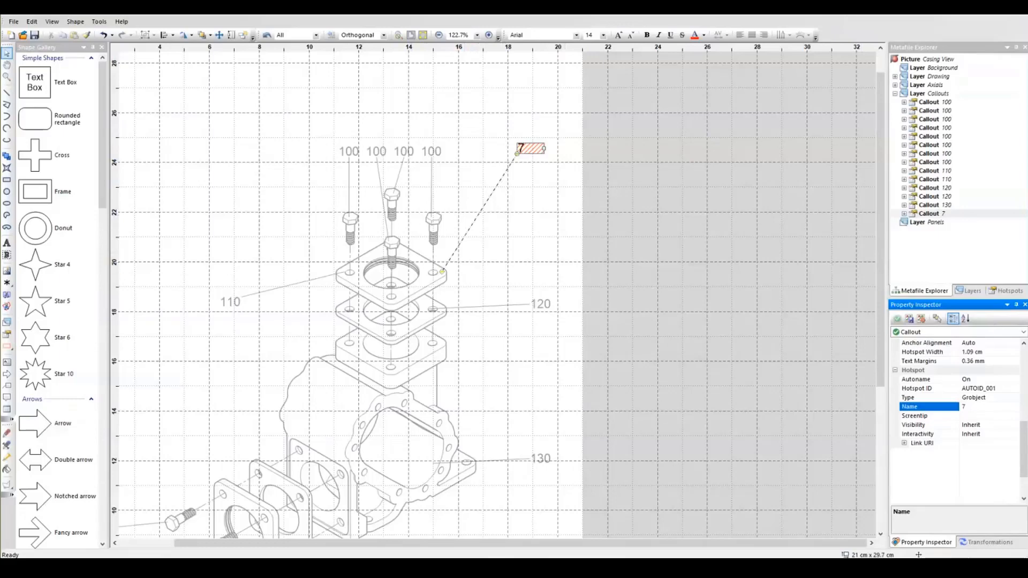
pyautogui.press('Escape')
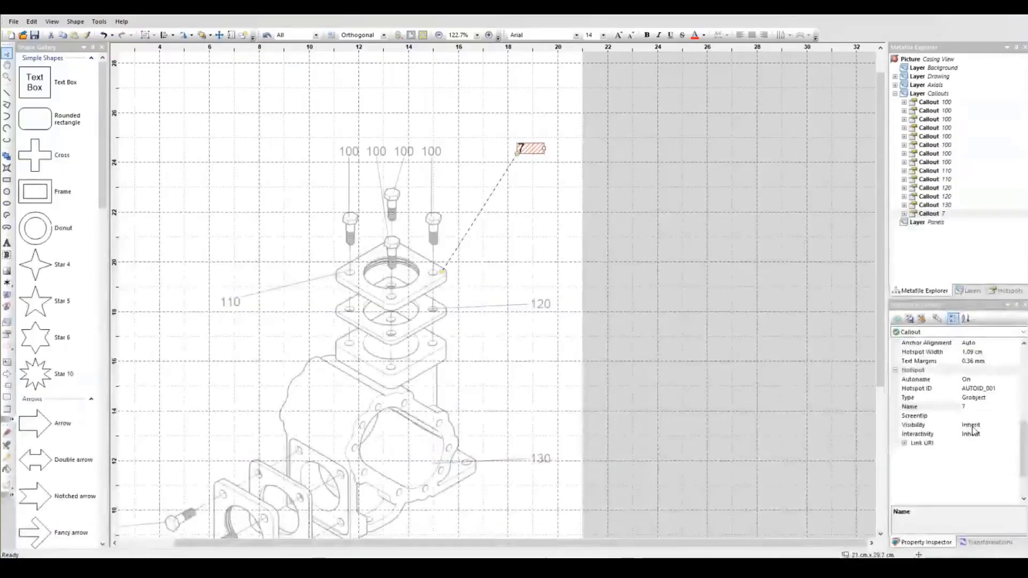
pyautogui.click(6, 90)
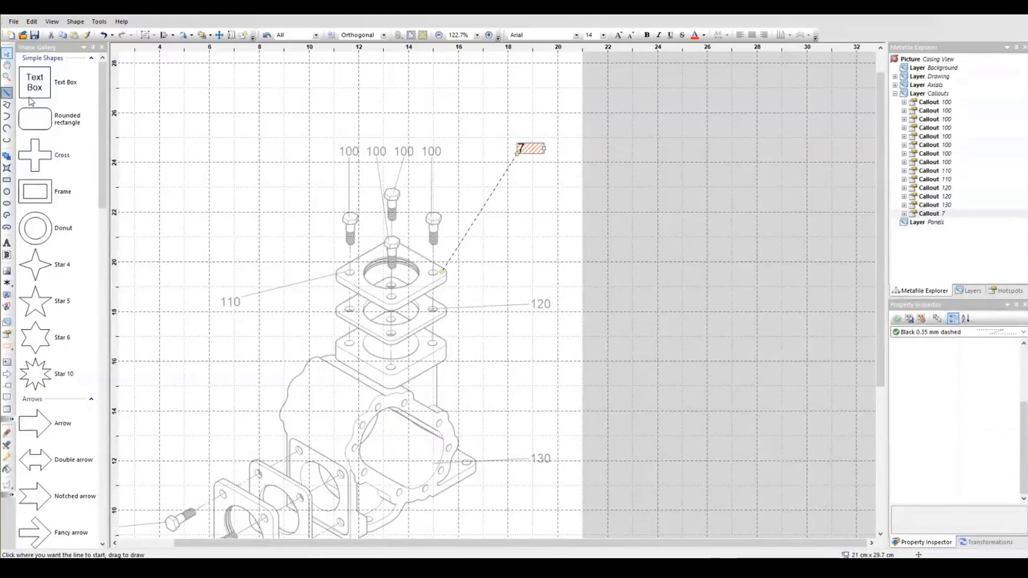
pyautogui.press('Escape')
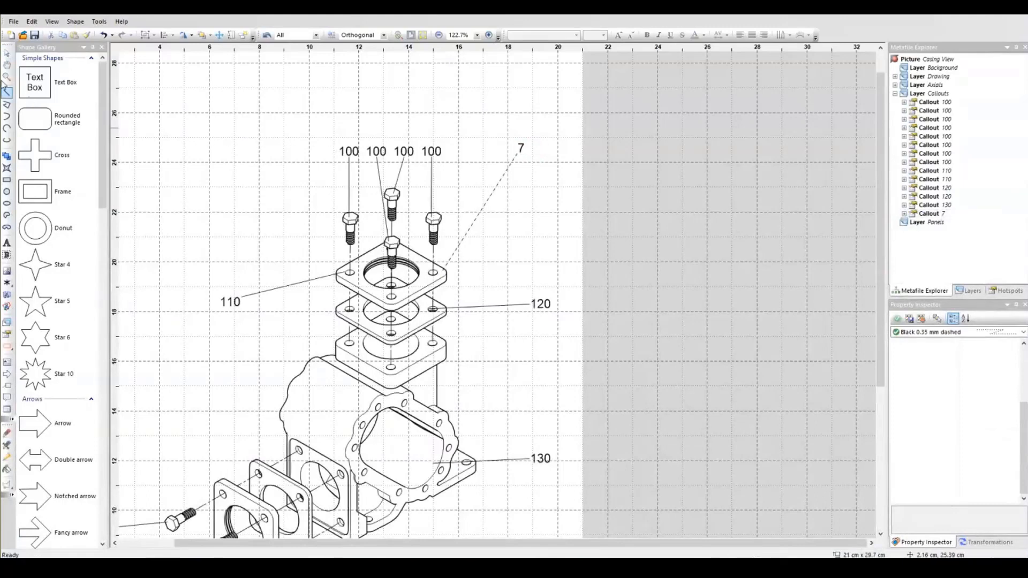
pyautogui.click(7, 54)
# Turn Oblique on for the leftmost 100 callout's text and save its properties as the default callout style
pyautogui.click(350, 153)
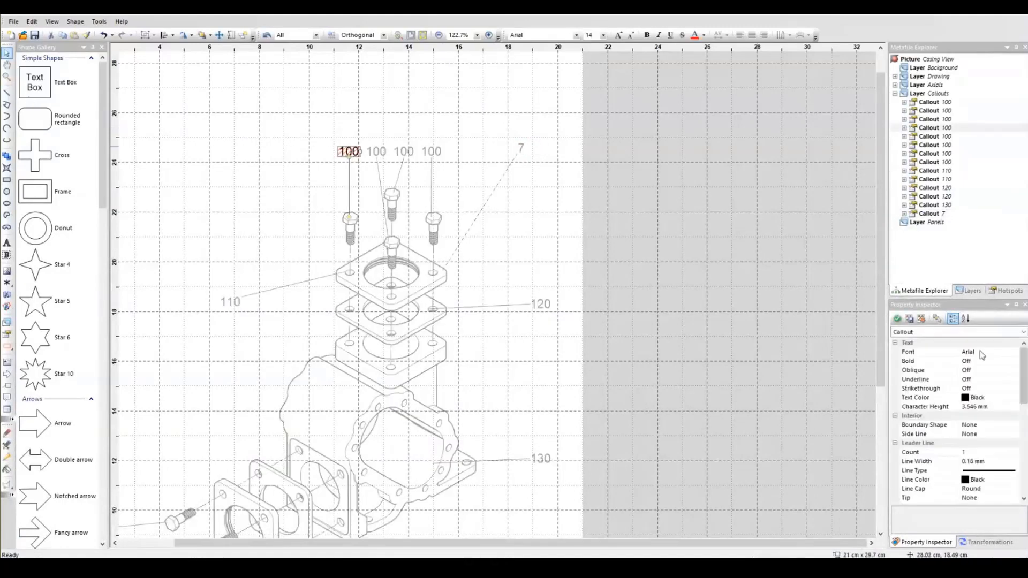
pyautogui.click(973, 370)
pyautogui.click(972, 370)
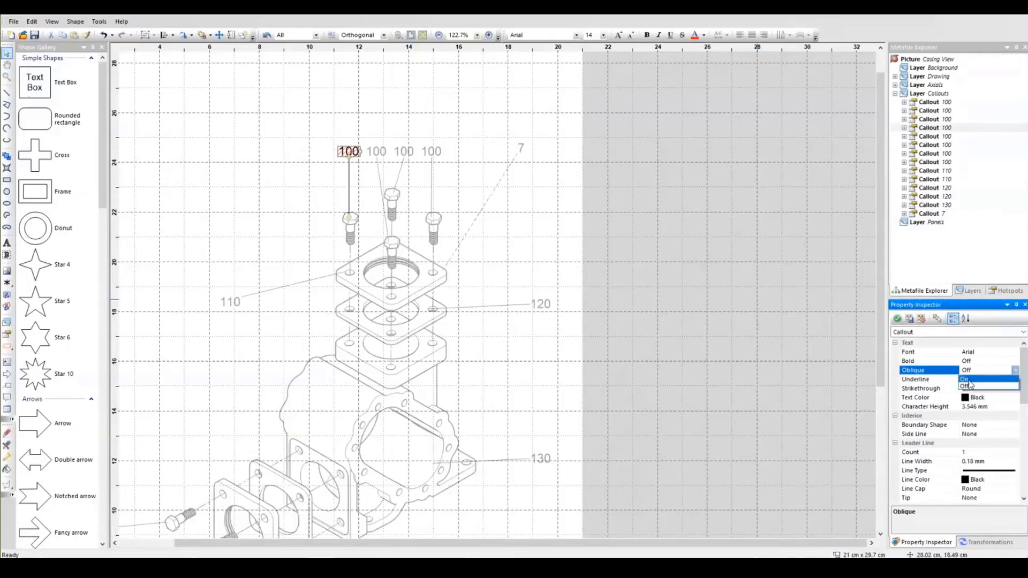
pyautogui.click(967, 380)
pyautogui.click(898, 320)
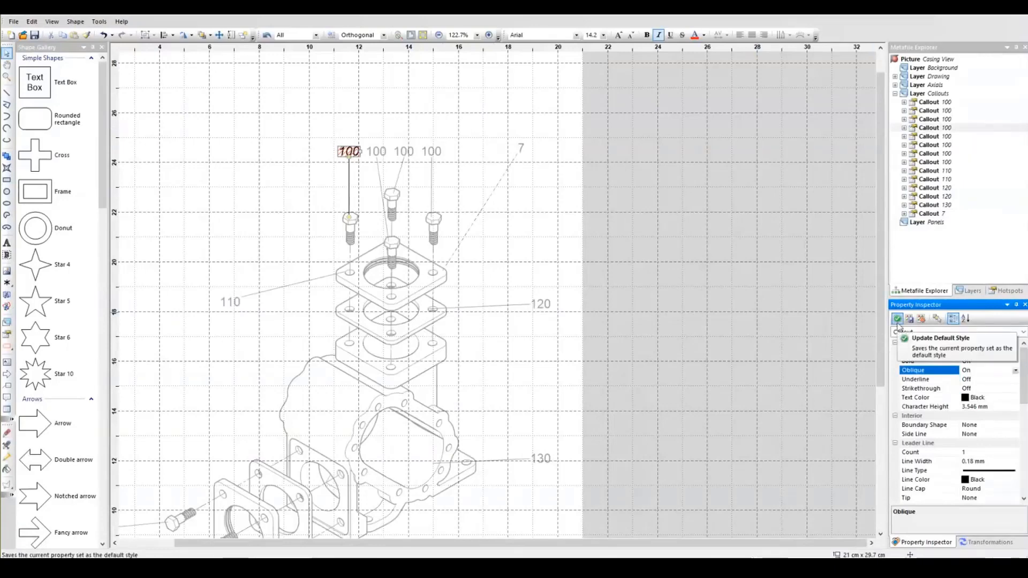
pyautogui.click(898, 323)
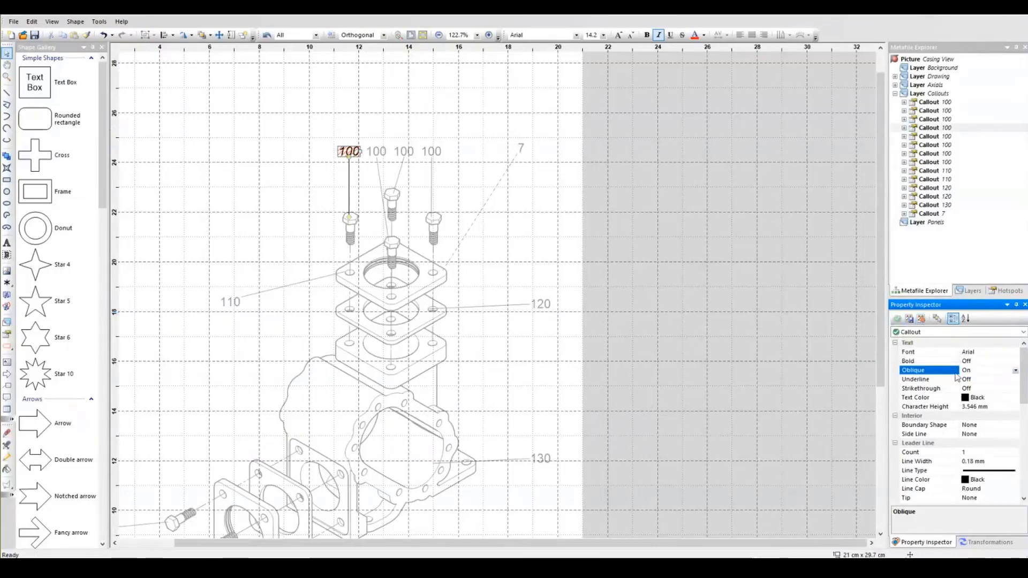
# Check the callout styles in the property style manager and leave it without changes
pyautogui.click(922, 320)
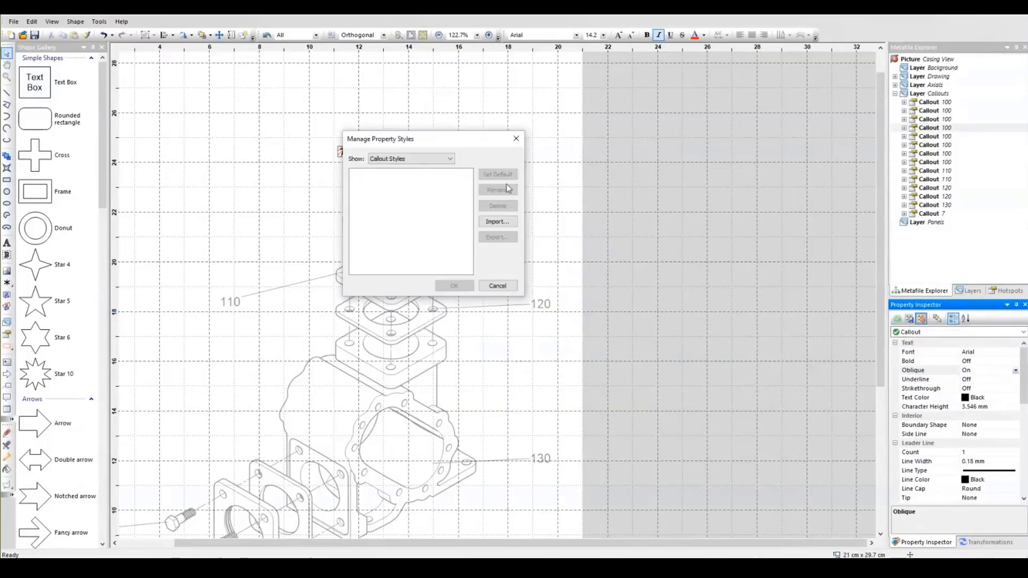
pyautogui.click(516, 139)
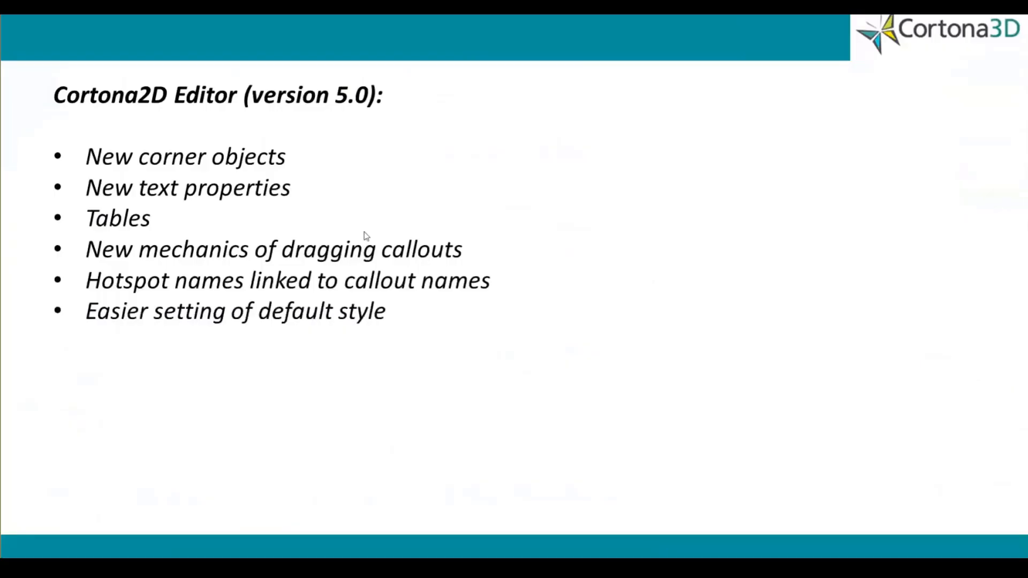
pyautogui.click(234, 302)
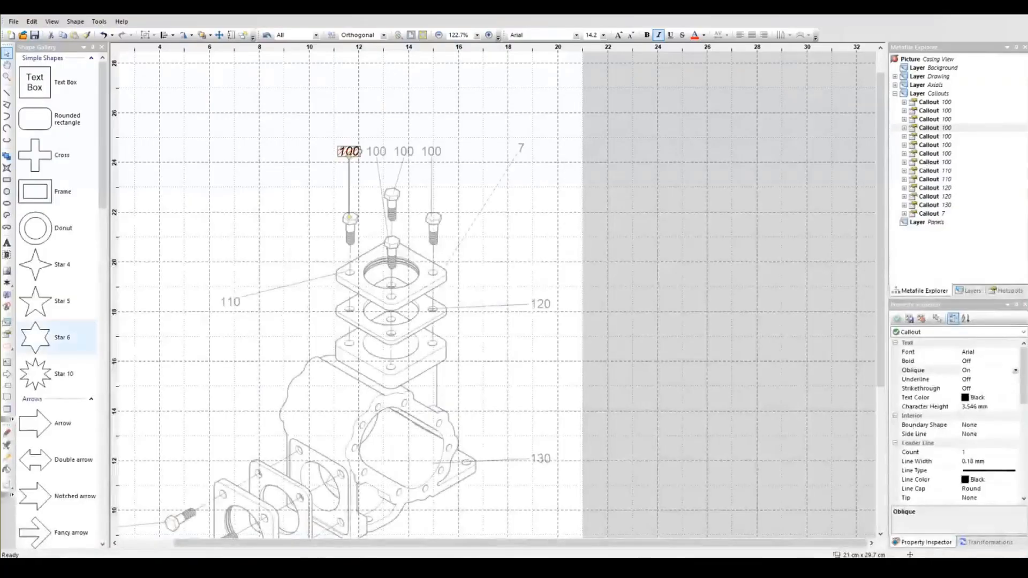
# Add the text "Sample text" near the top of the page, above and to the left of the 100 callouts
pyautogui.click(7, 243)
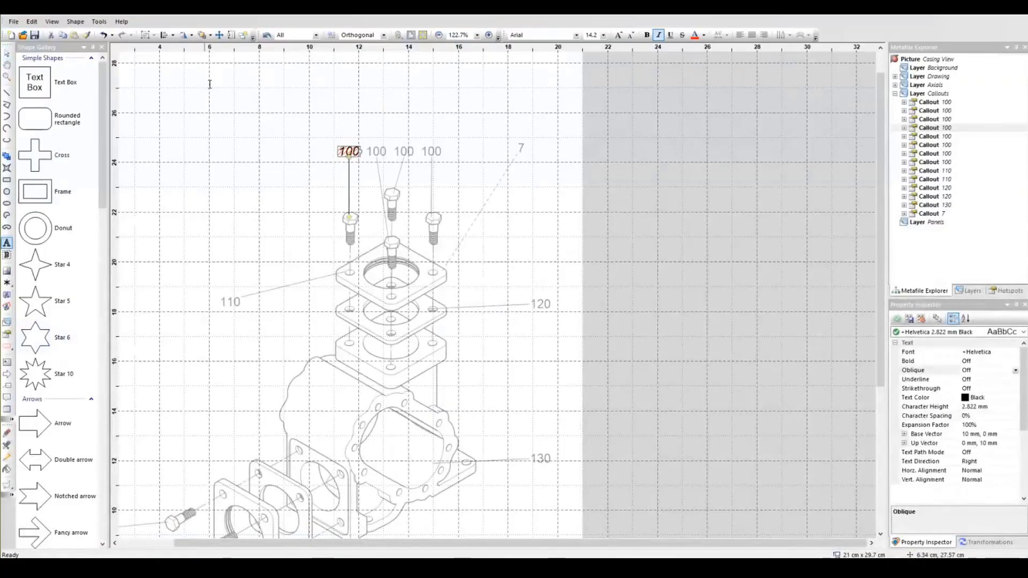
pyautogui.keyDown('ctrl'); pyautogui.scroll(1, 278, 101); pyautogui.keyUp('ctrl')
pyautogui.click(274, 88)
pyautogui.write('Sampl')
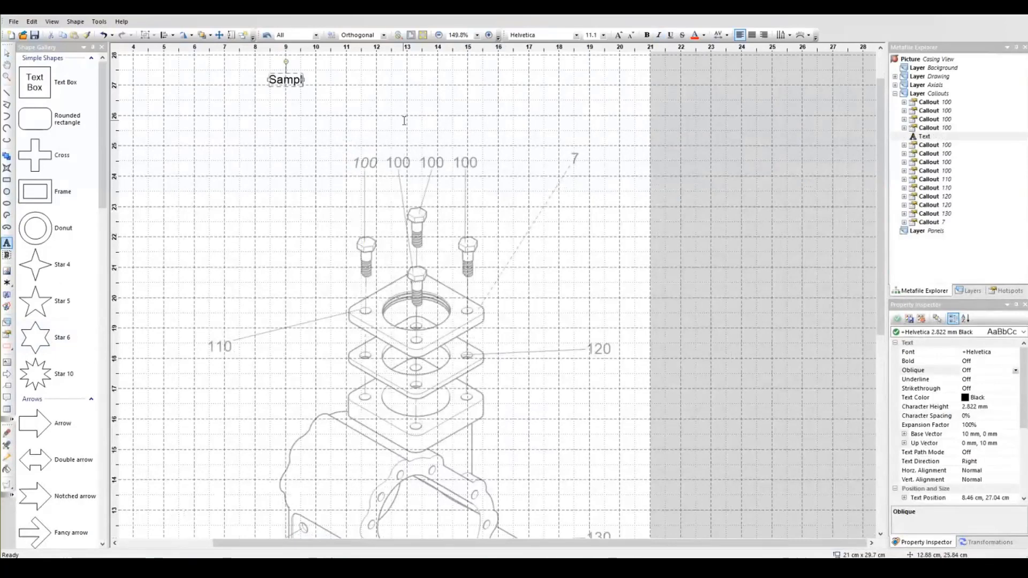
pyautogui.write('e text')
pyautogui.keyDown('ctrl'); pyautogui.scroll(7, 280, 90); pyautogui.keyUp('ctrl')
pyautogui.scroll(3, 280, 90)
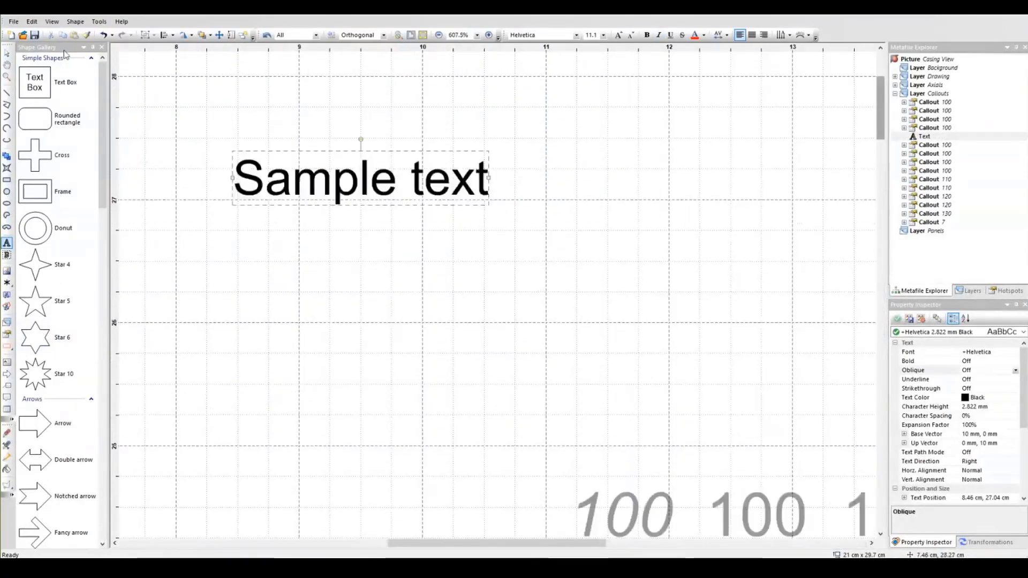
# Check the Snap to Object option and draw a line about 2.9 cm long, snapping its end to the top midpoint of Sample text
pyautogui.click(52, 21)
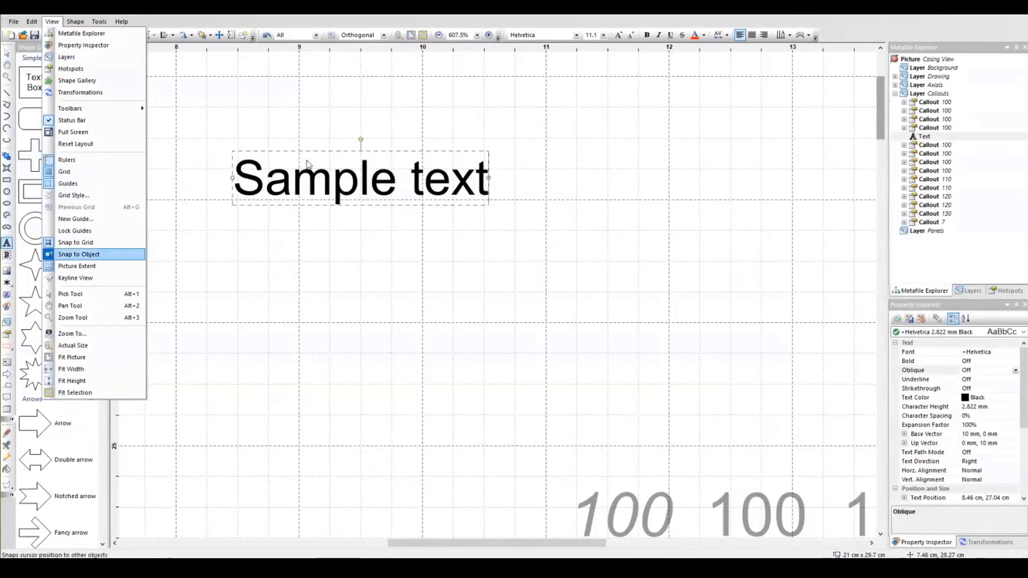
pyautogui.click(569, 21)
pyautogui.click(6, 93)
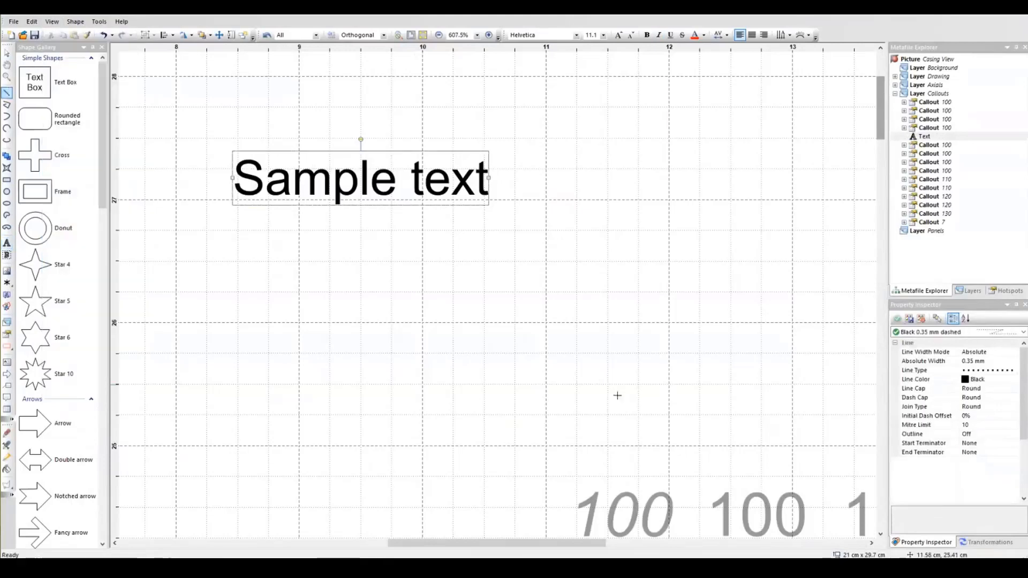
pyautogui.moveTo(618, 395); pyautogui.dragTo(361, 151)
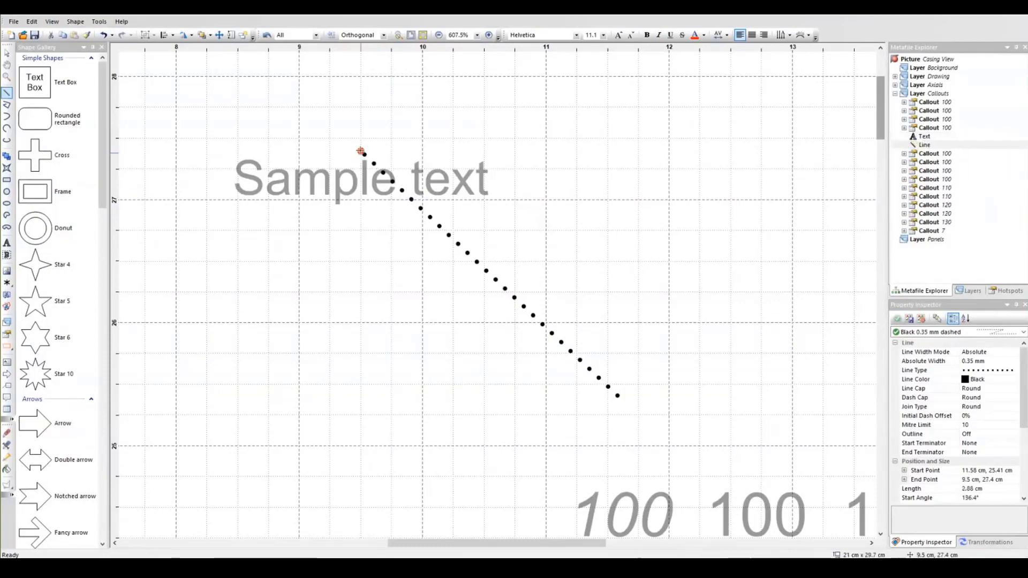
# Hide the rulers and show them again
pyautogui.scroll(-2, 471, 494)
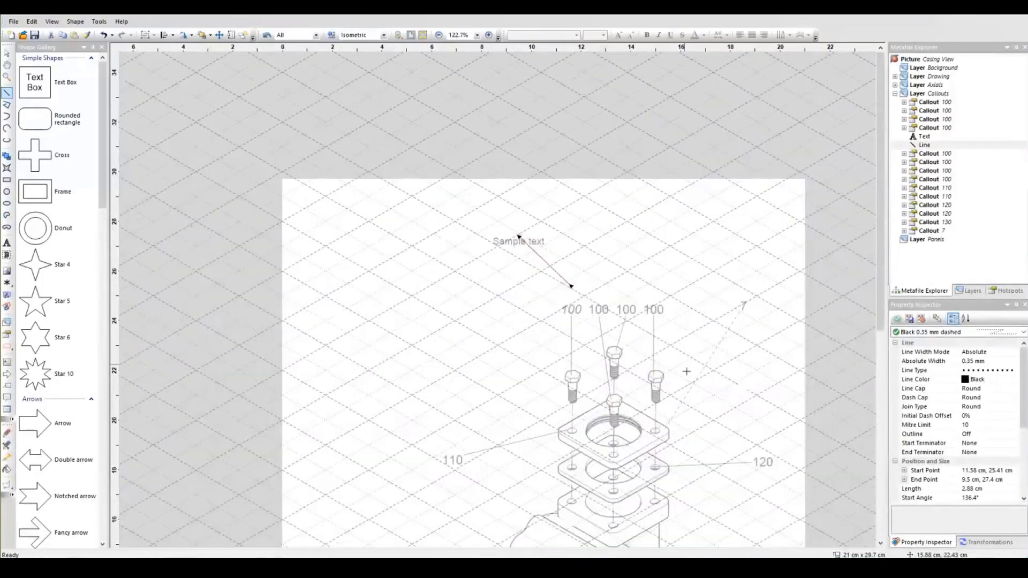
pyautogui.keyDown('ctrl'); pyautogui.scroll(-1, 686, 371); pyautogui.keyUp('ctrl')
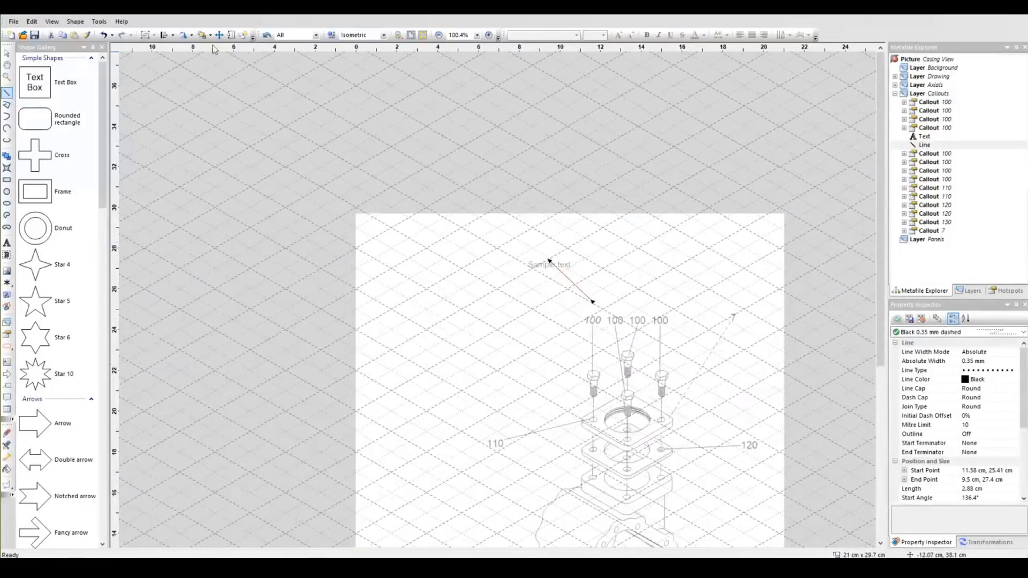
pyautogui.click(52, 21)
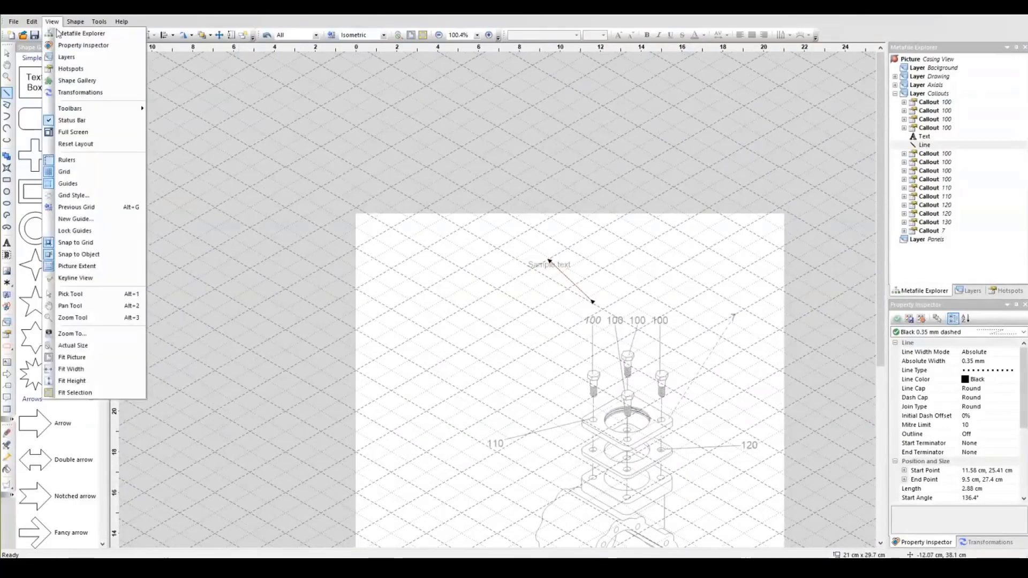
pyautogui.click(86, 161)
pyautogui.click(51, 22)
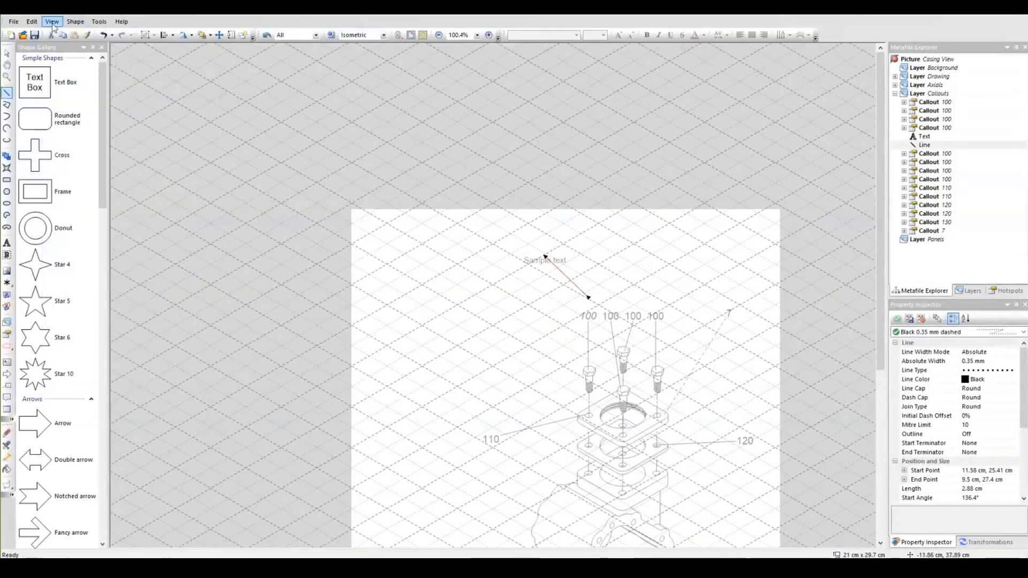
pyautogui.click(75, 160)
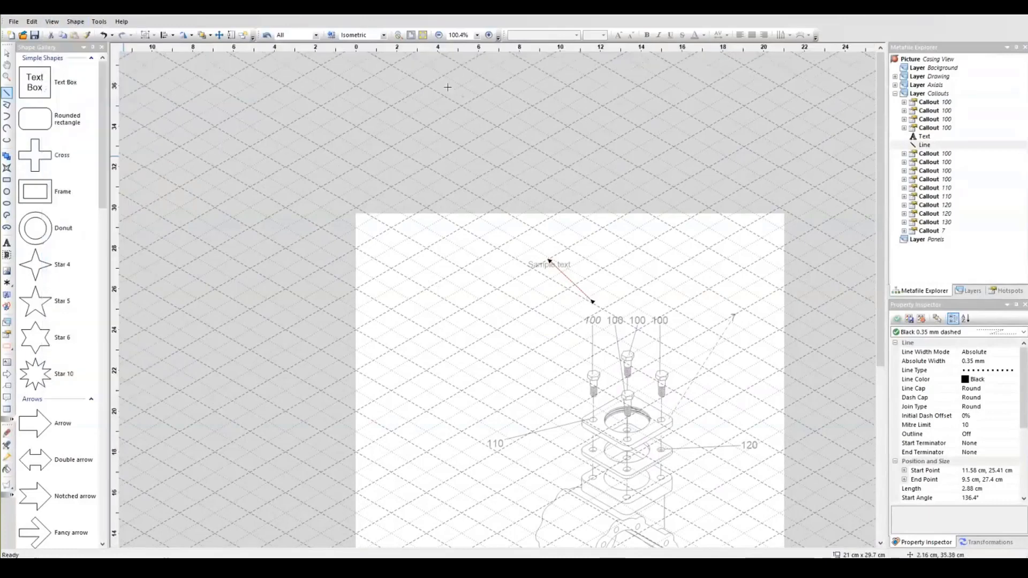
# Pull two isometric guides from the horizontal ruler, one falling and one rising to the right, crossing below and left of Sample text
pyautogui.keyDown('ctrl'); pyautogui.scroll(3, 728, 310); pyautogui.keyUp('ctrl')
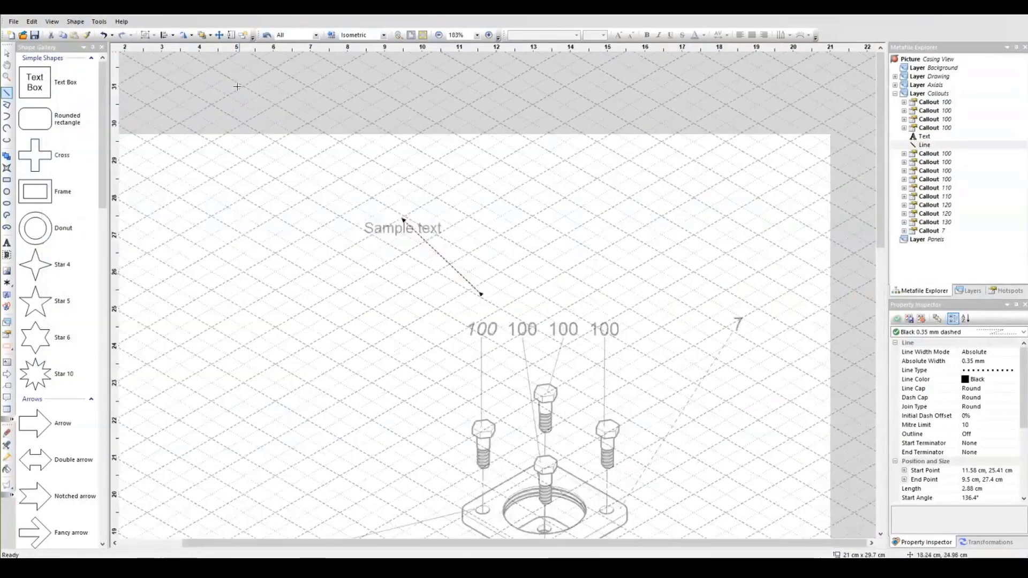
pyautogui.click(396, 50)
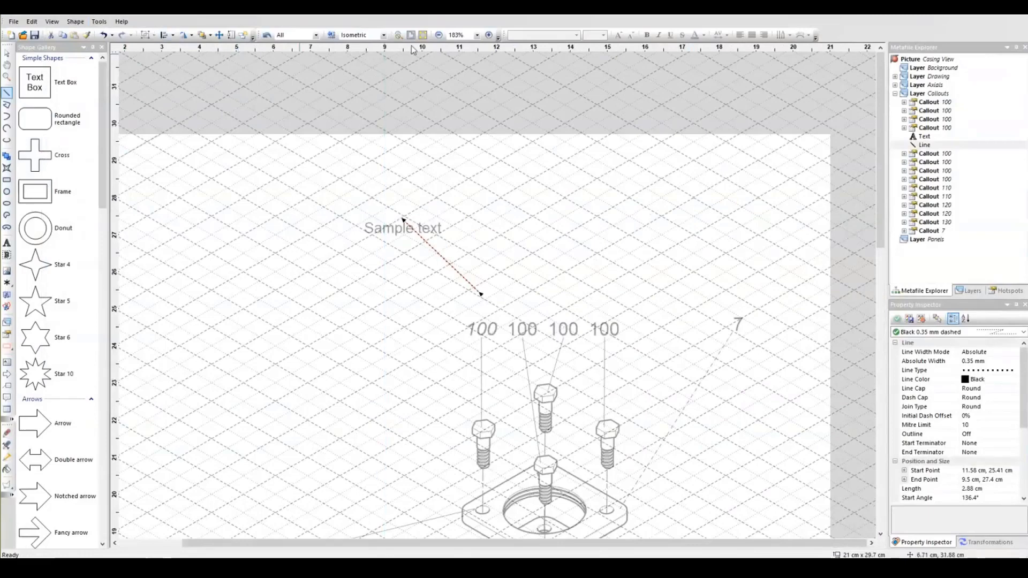
pyautogui.moveTo(411, 48); pyautogui.dragTo(207, 173)
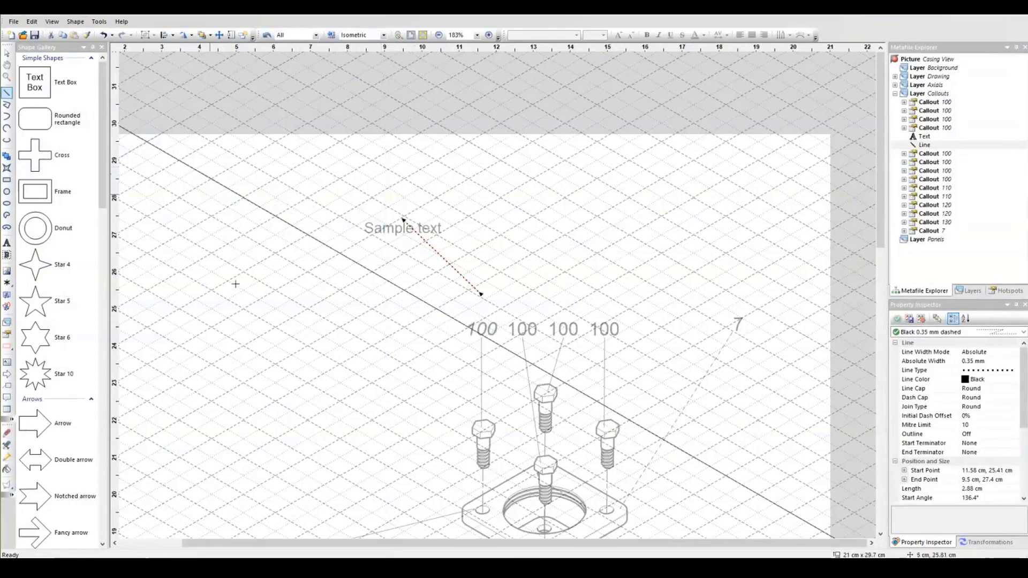
pyautogui.moveTo(242, 48); pyautogui.dragTo(416, 192)
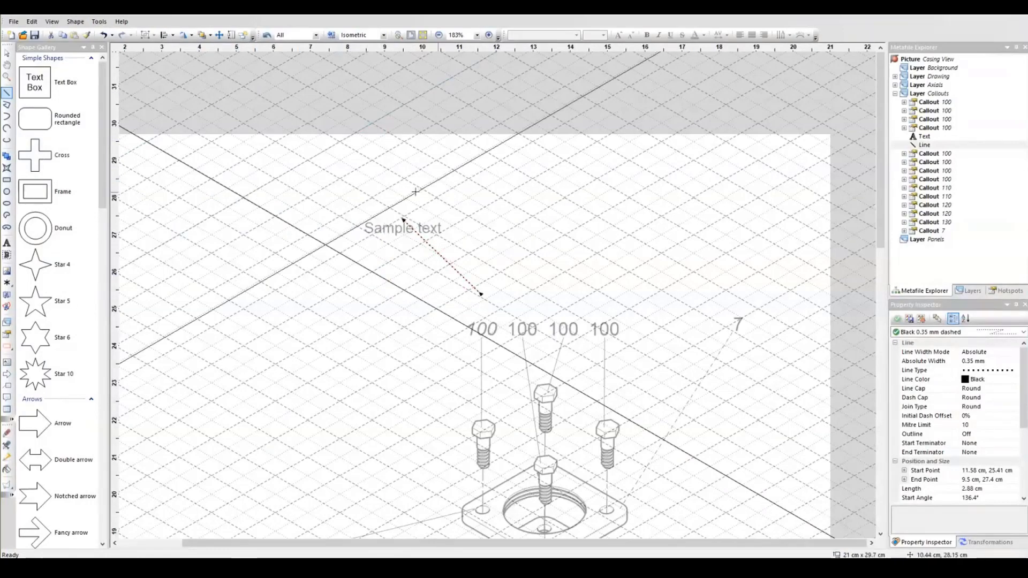
# Add a vertical guide at about 4.3 cm and two more rising isometric guides, one on each side of the existing rising guide
pyautogui.keyDown('ctrl'); pyautogui.scroll(-2, 415, 192); pyautogui.keyUp('ctrl')
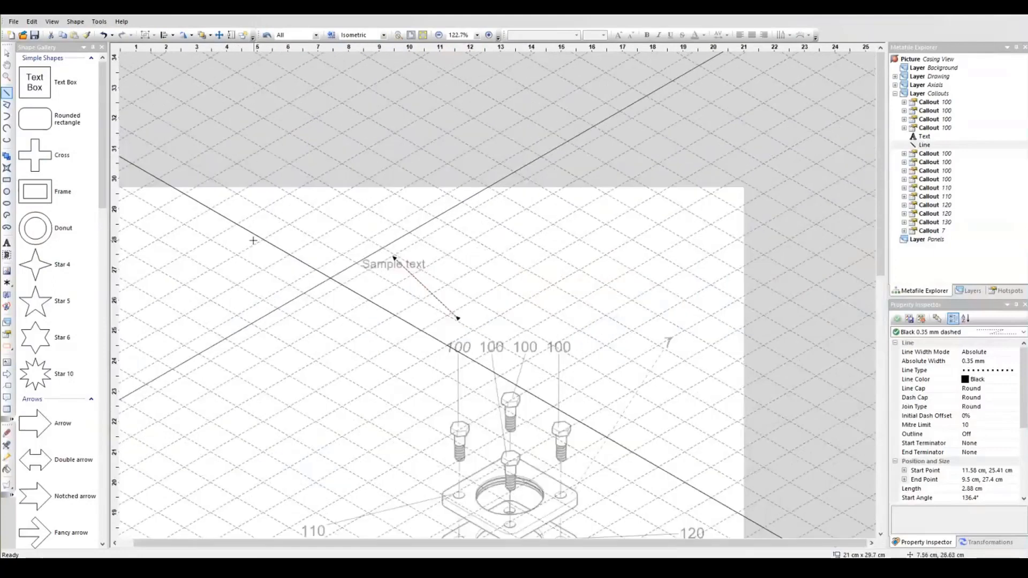
pyautogui.moveTo(115, 216); pyautogui.dragTo(237, 250)
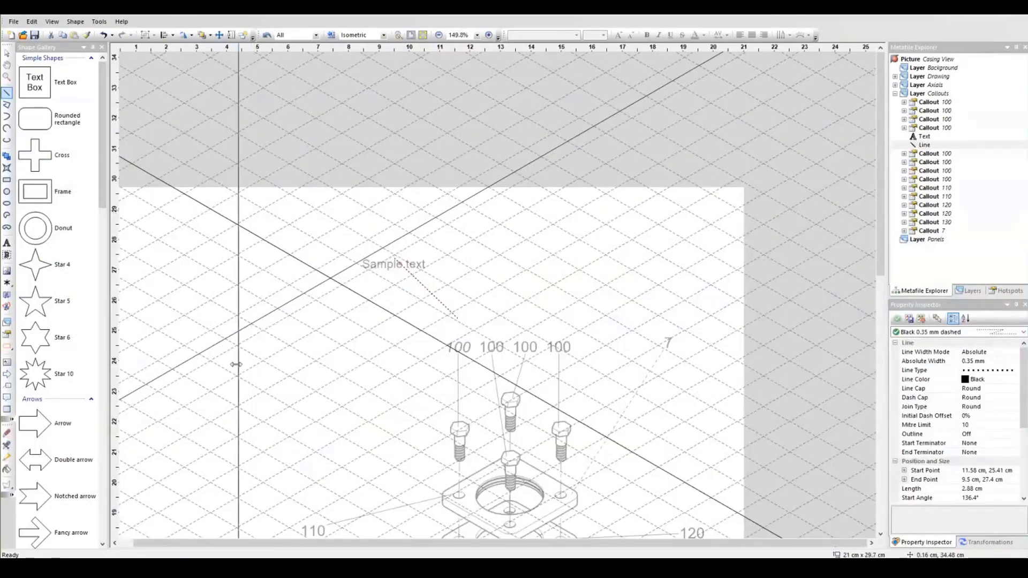
pyautogui.moveTo(302, 49); pyautogui.dragTo(310, 183)
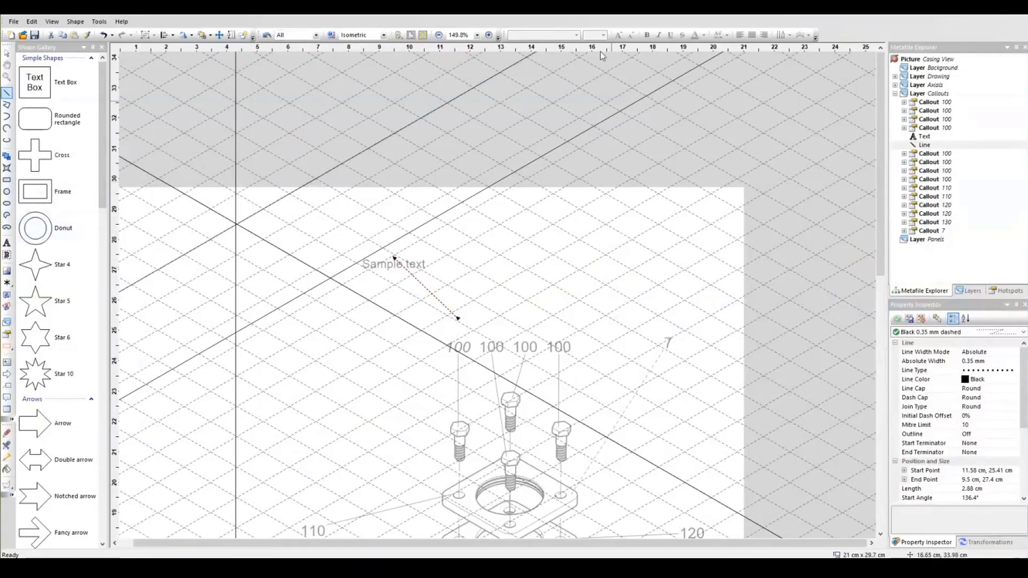
pyautogui.moveTo(602, 53); pyautogui.dragTo(754, 201)
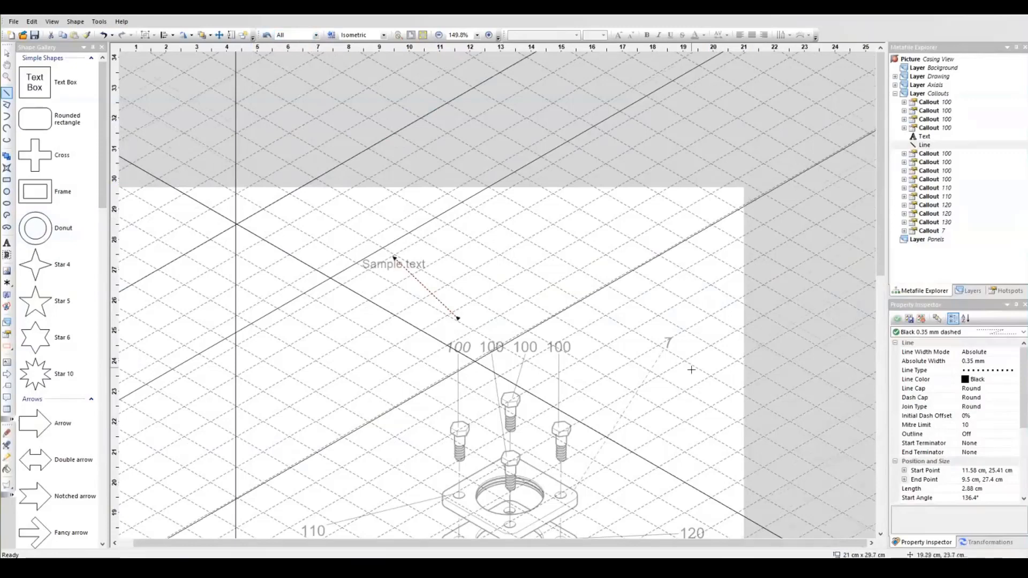
# Start a new grid style, examine the Isometric preview and axis angle settings, and cancel without adding a style
pyautogui.scroll(-2, 692, 370)
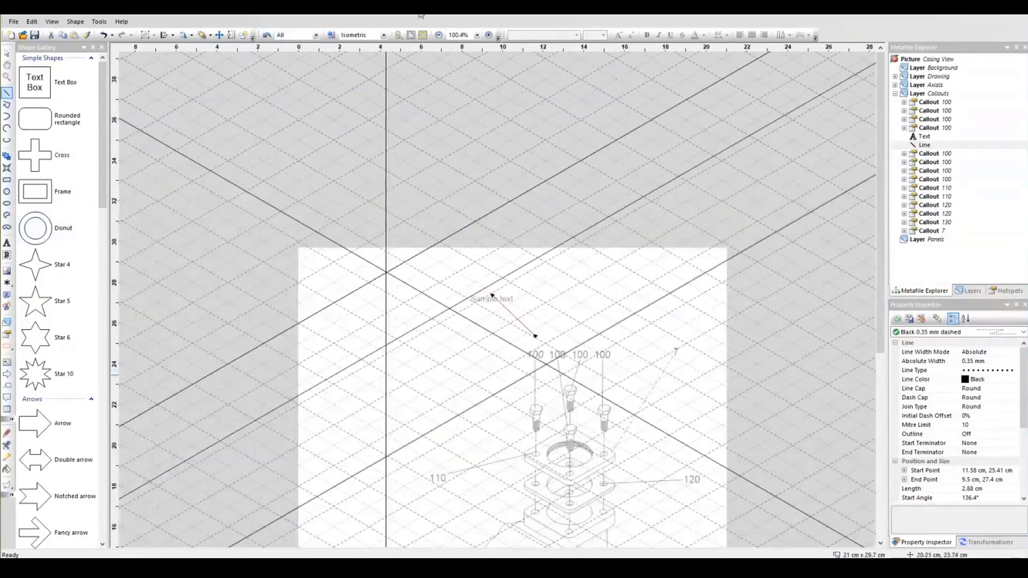
pyautogui.click(384, 35)
pyautogui.click(352, 59)
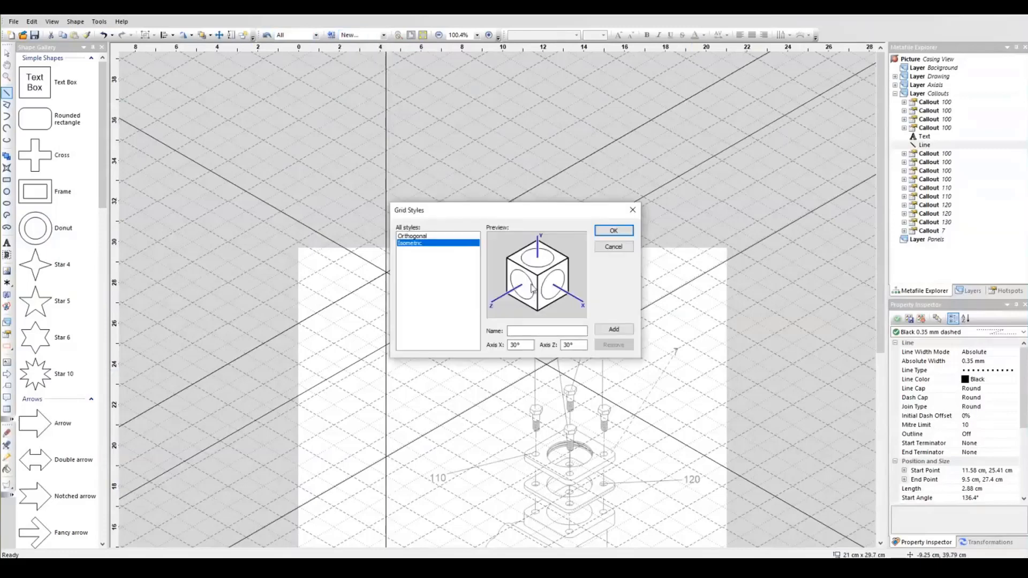
pyautogui.click(613, 248)
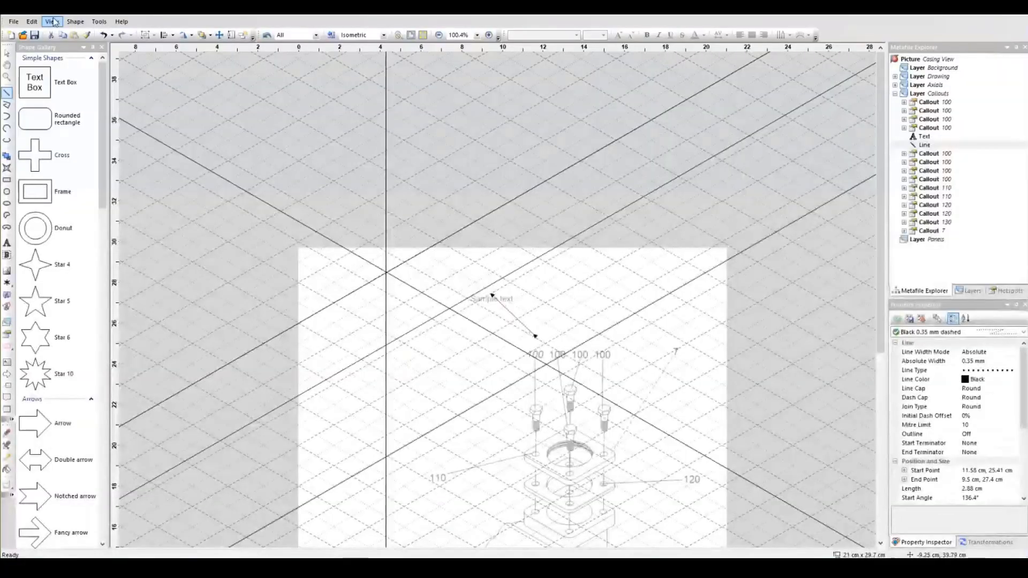
pyautogui.click(52, 21)
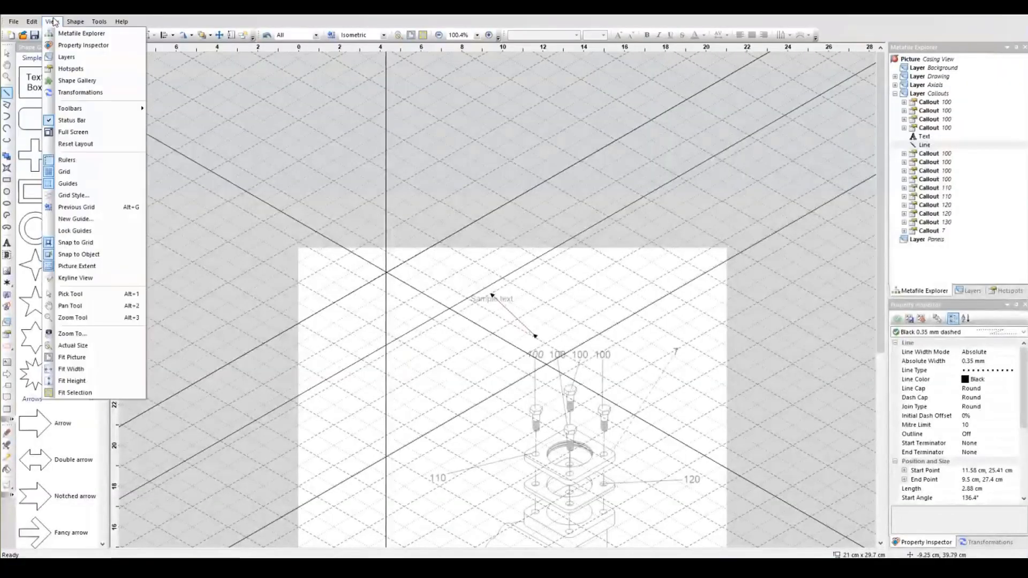
pyautogui.moveTo(32, 21)
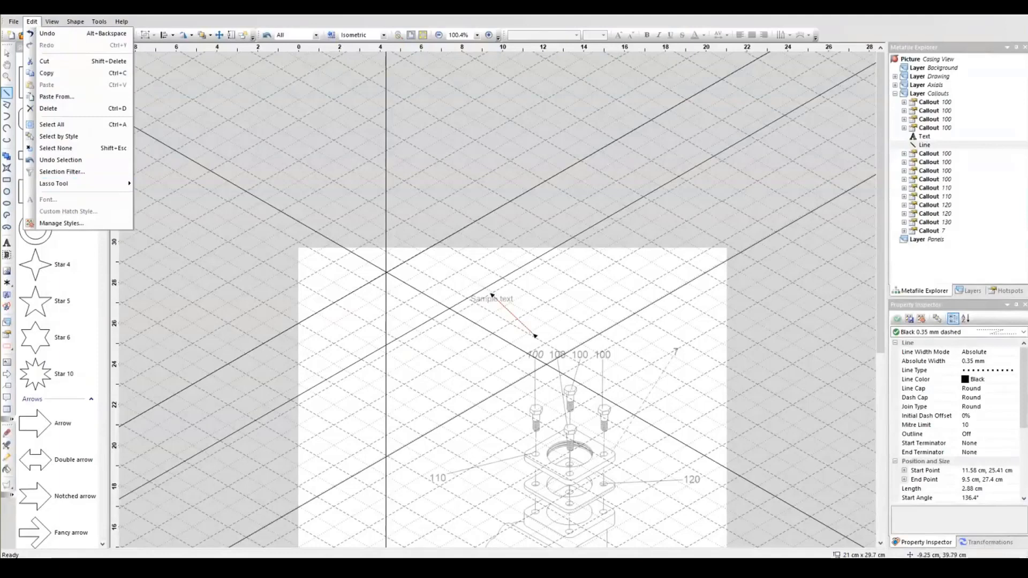
# Undock the Metafile Explorer and the Shape Gallery and float both over the drawing area
pyautogui.moveTo(931, 47); pyautogui.dragTo(576, 214)
pyautogui.click(943, 47)
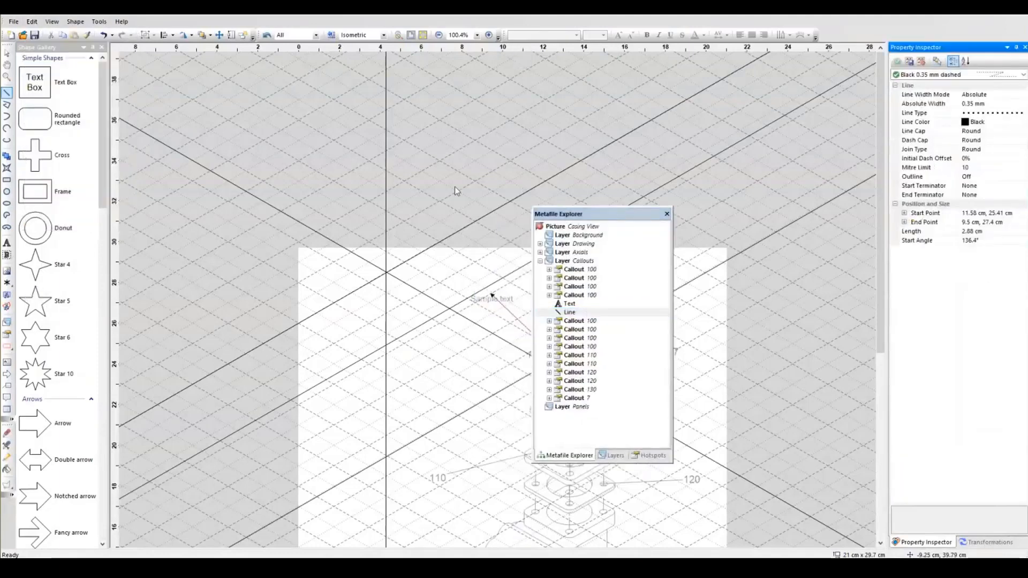
pyautogui.moveTo(37, 47); pyautogui.dragTo(242, 106)
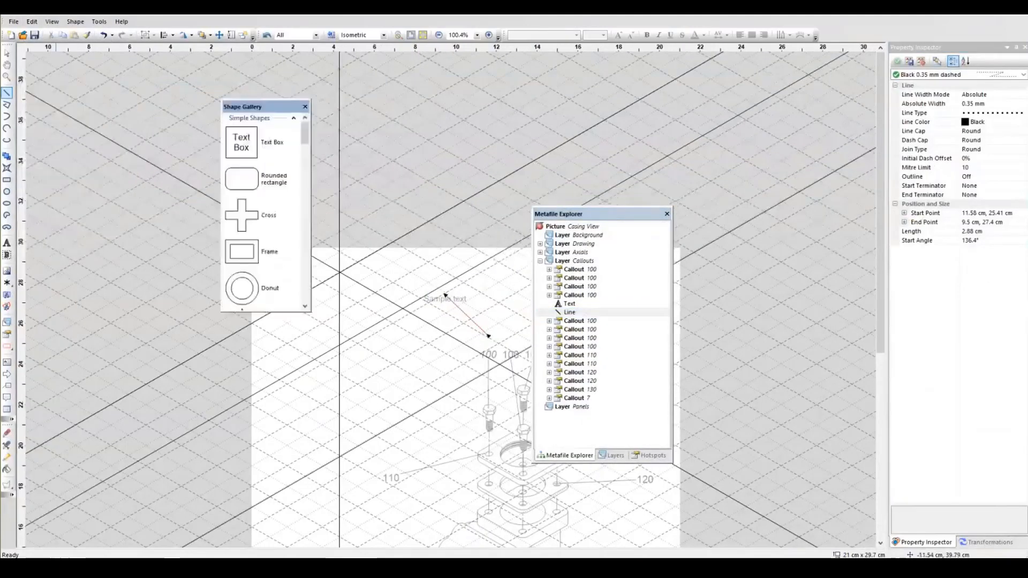
# Undock the Shapes toolbar and float it above the Metafile Explorer, partly overlapping the Property Inspector
pyautogui.moveTo(7, 45); pyautogui.dragTo(557, 105)
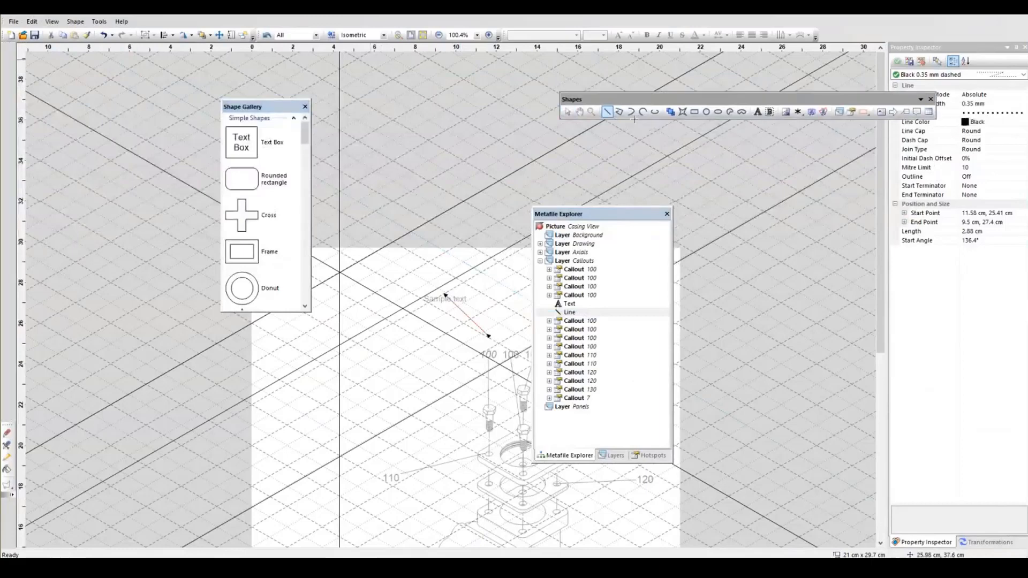
pyautogui.moveTo(590, 94); pyautogui.dragTo(711, 91)
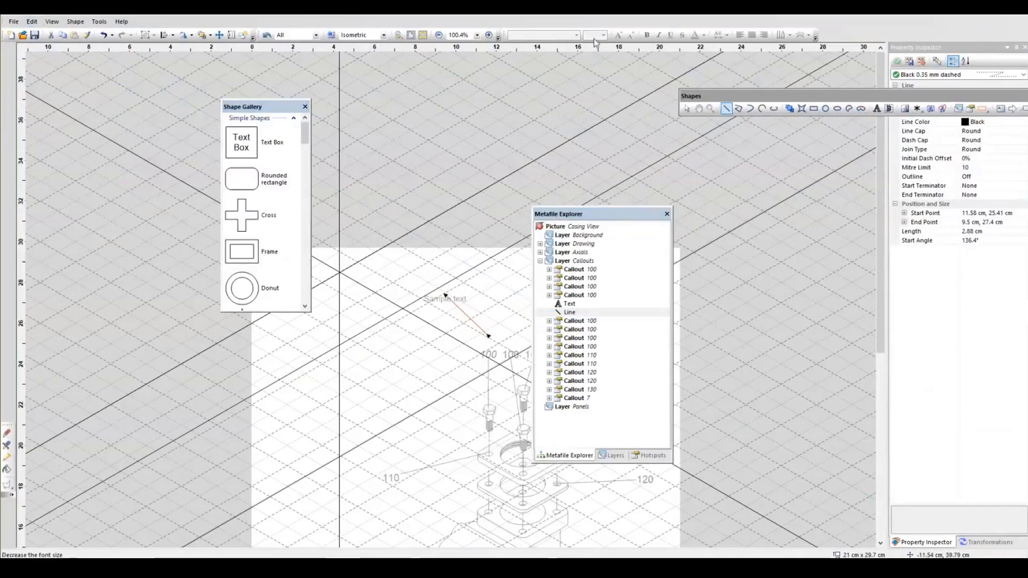
# Reset the editor's layout to restore the default arrangement of the panels and toolbars
pyautogui.click(33, 22)
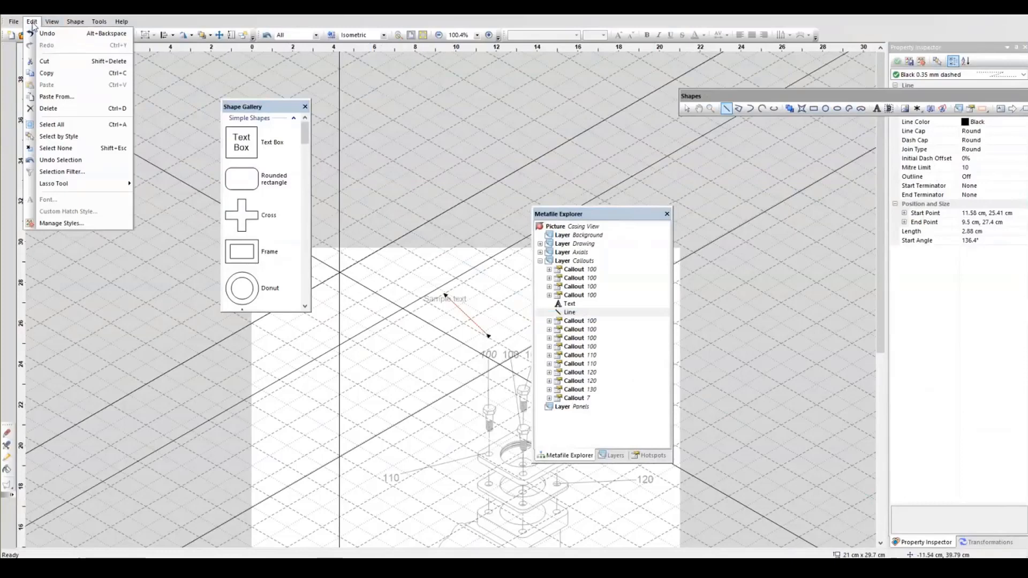
pyautogui.moveTo(52, 22)
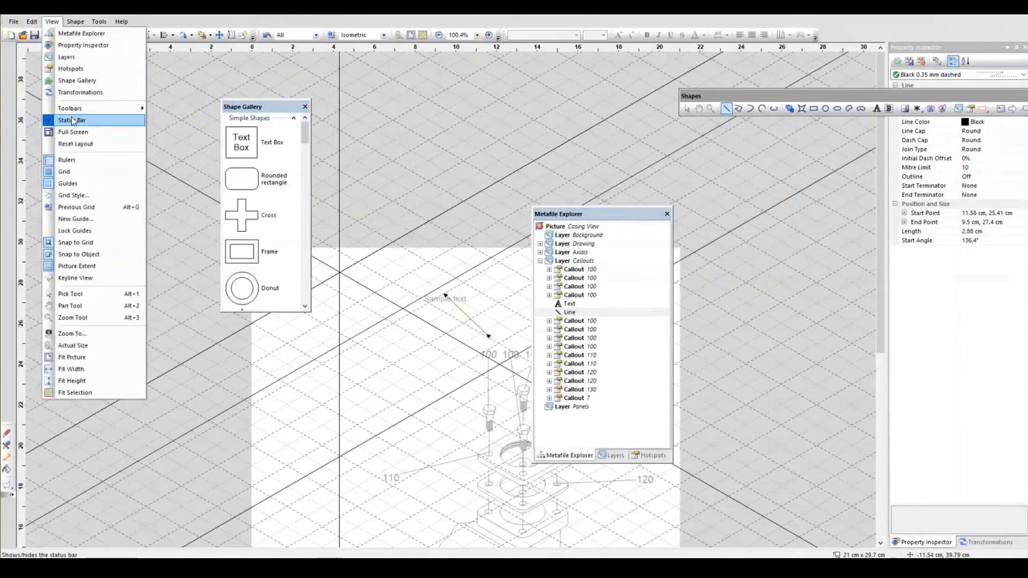
pyautogui.click(94, 143)
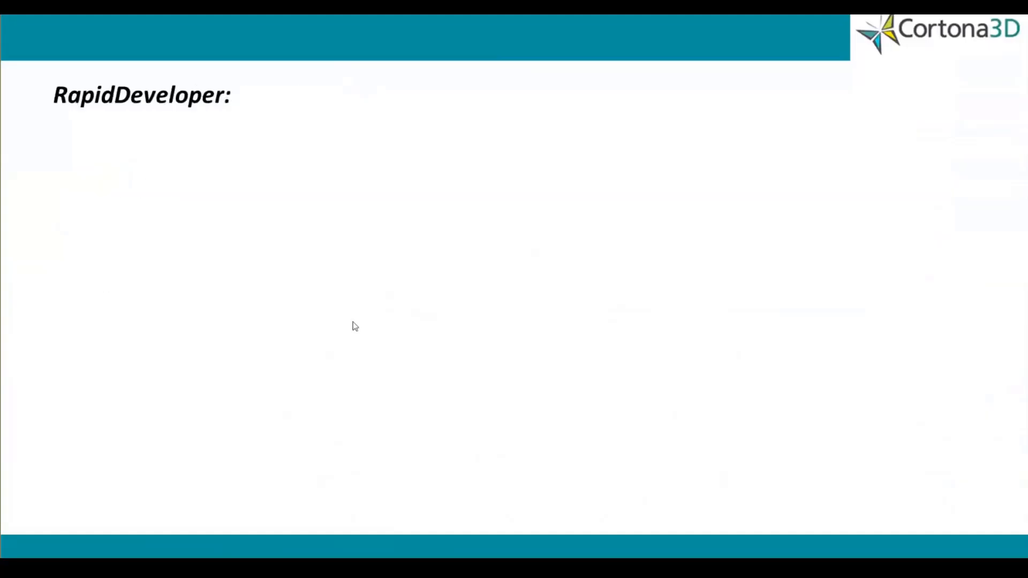
pyautogui.click(352, 321)
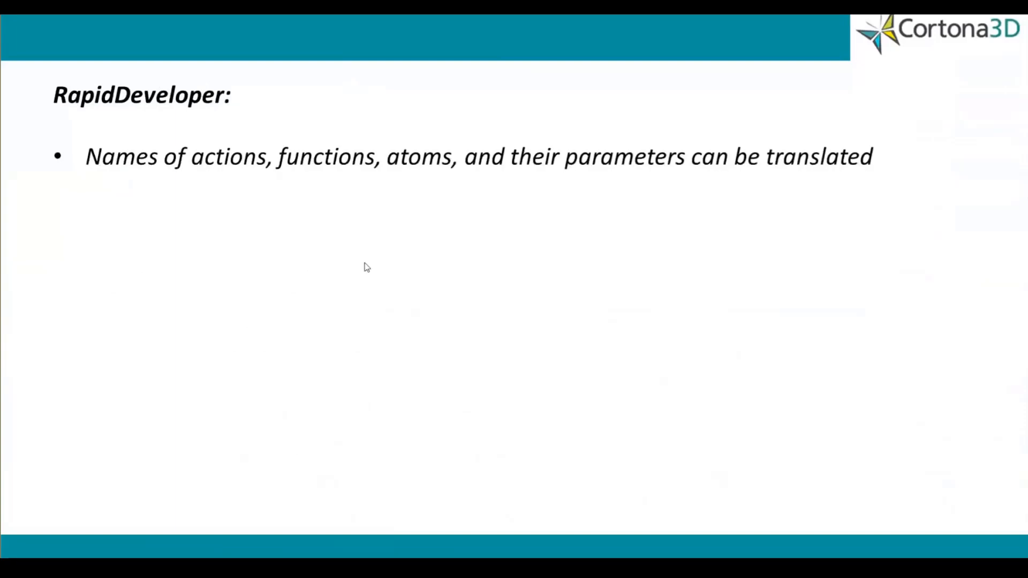